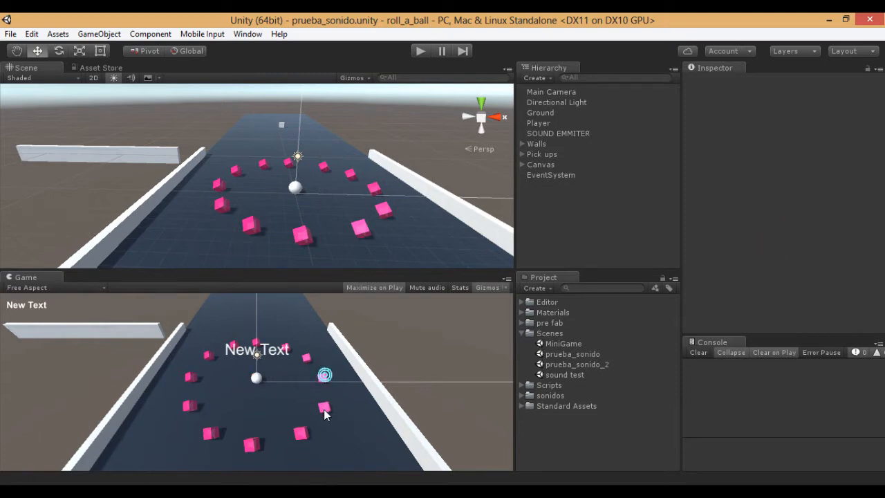
# Inspect the pick-up cubes, the Ground and the SOUND EMMITER object with its Audio Source in the prueba_sonido scene
pyautogui.click(360, 228)
pyautogui.click(300, 235)
pyautogui.click(238, 234)
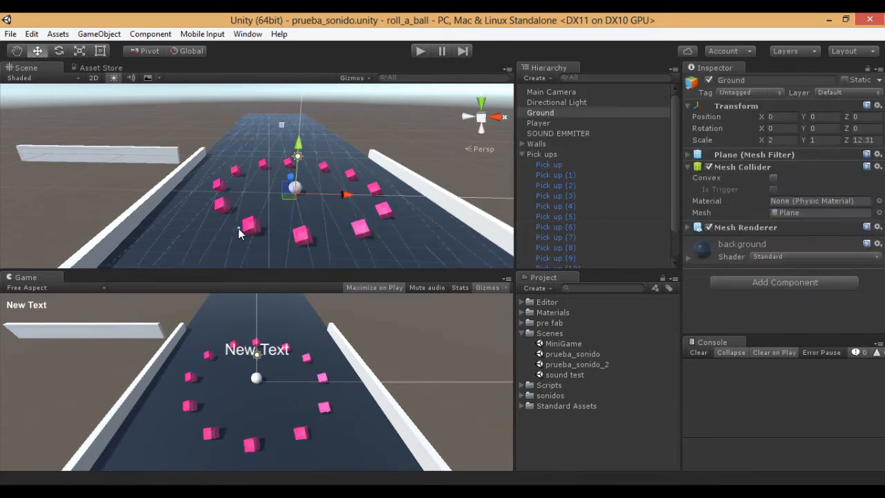
pyautogui.click(224, 208)
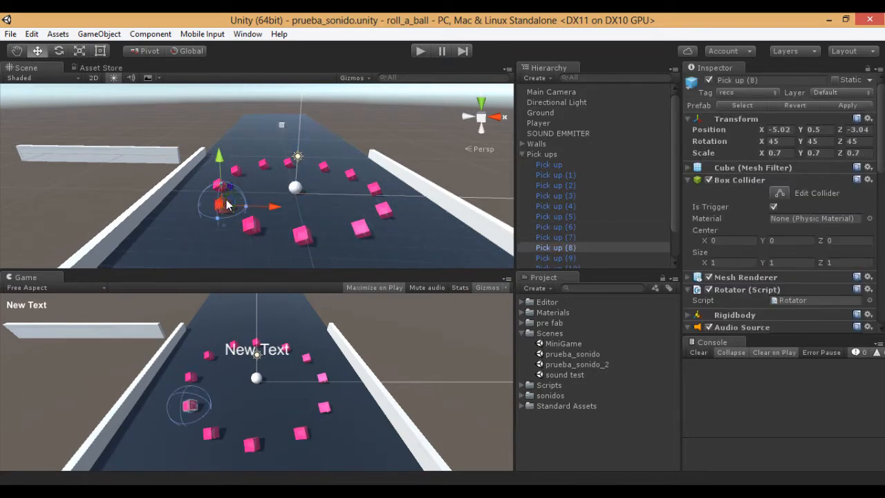
pyautogui.click(284, 130)
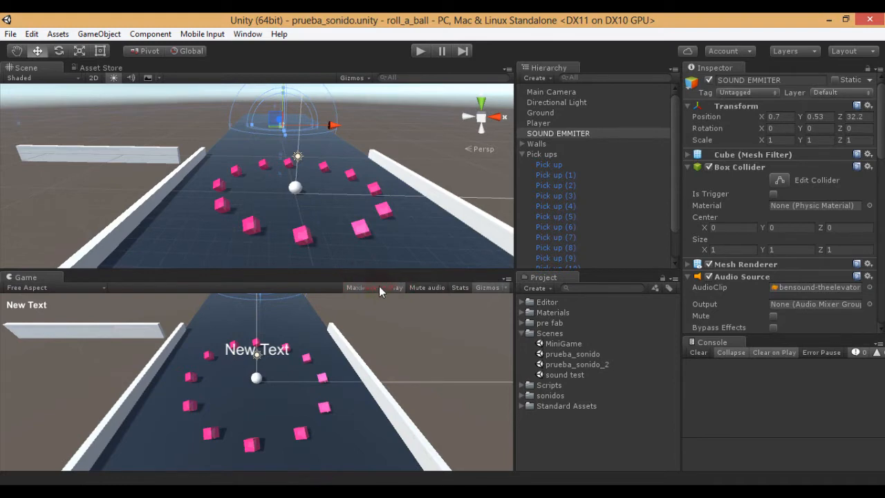
pyautogui.click(488, 98)
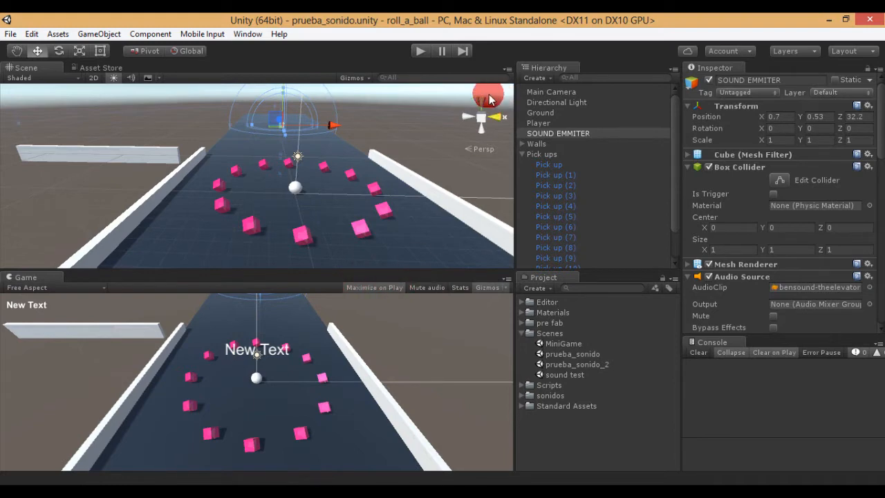
# Play-test the scene, rolling the ball through all the pick-up cubes and over to the sound emitter, and stop the game
pyautogui.click(422, 52)
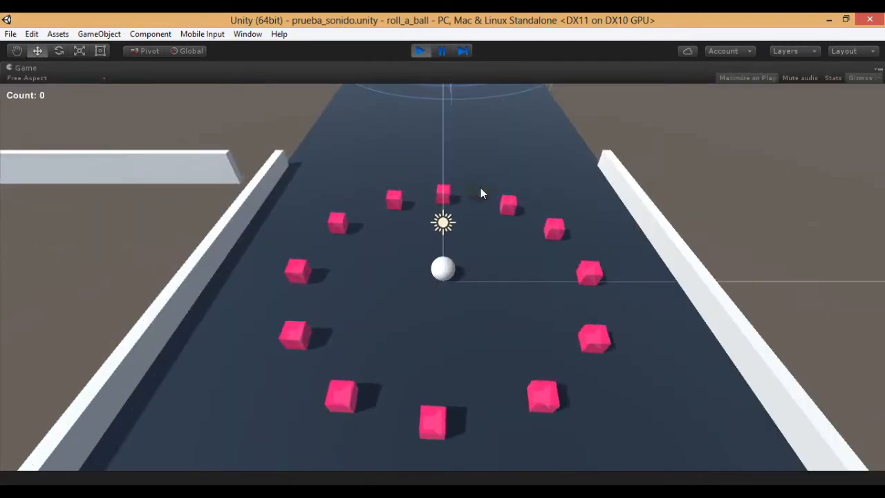
pyautogui.press('Up')
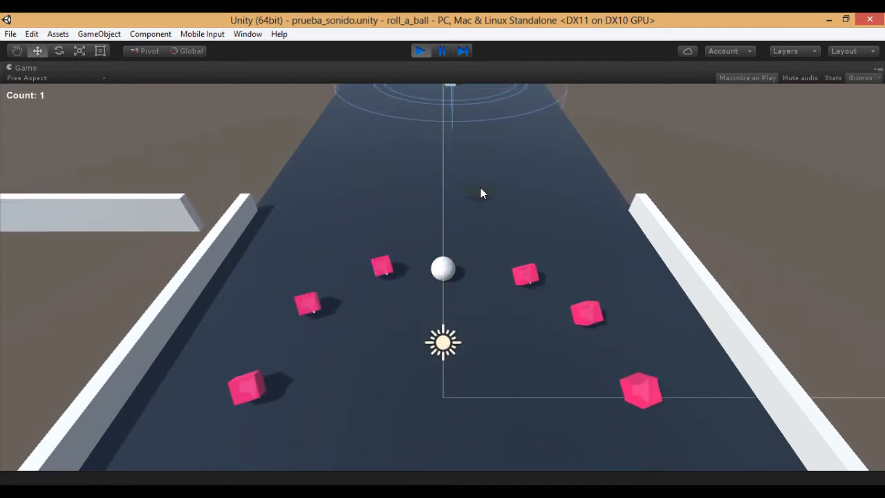
pyautogui.press('Left')
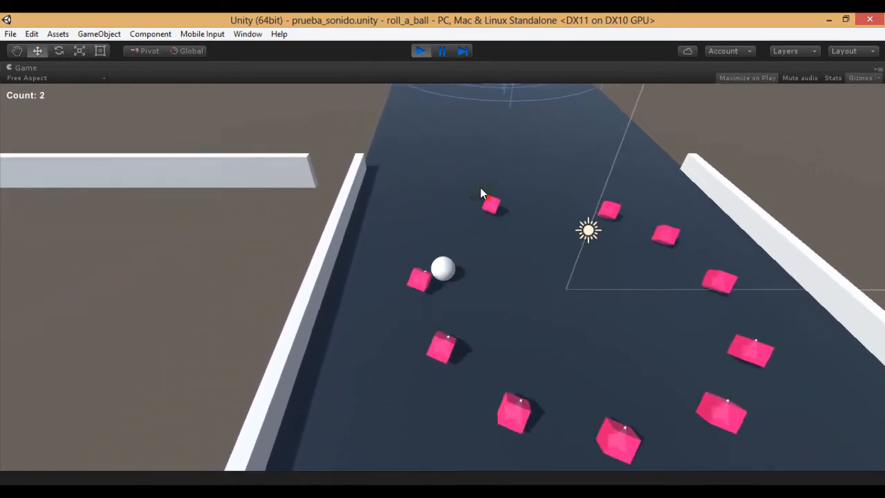
pyautogui.press('Right')
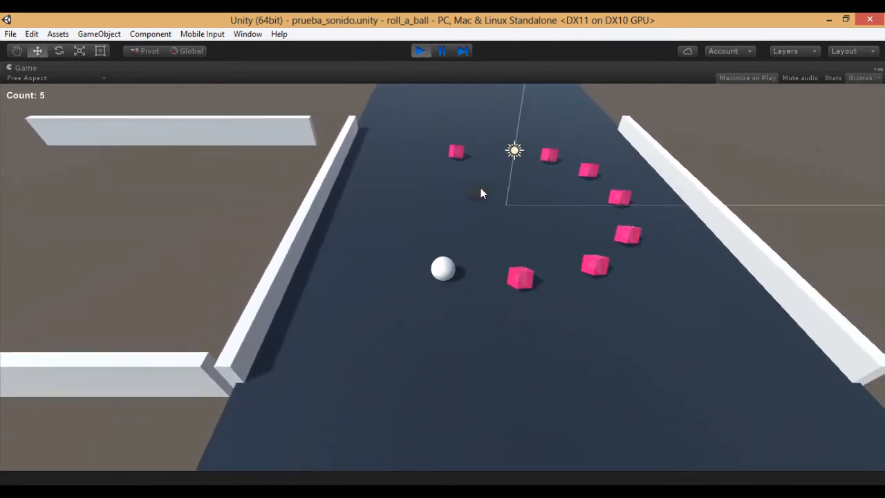
pyautogui.press('Up')
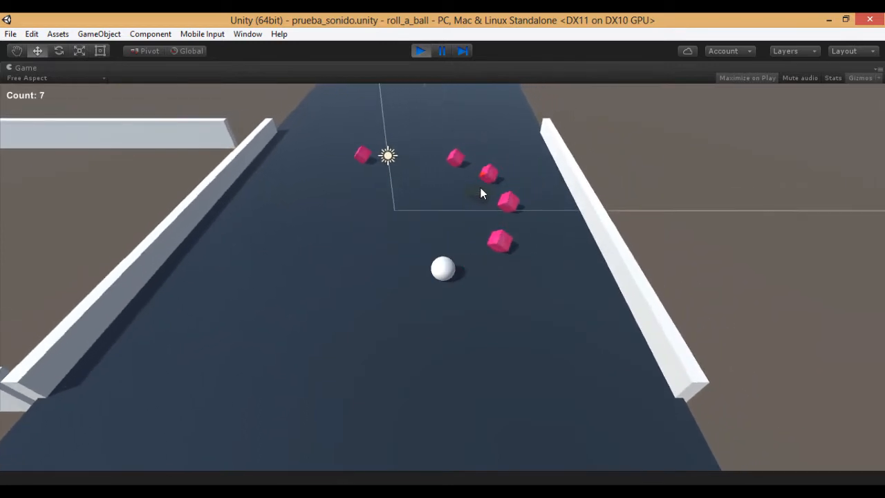
pyautogui.press('Left')
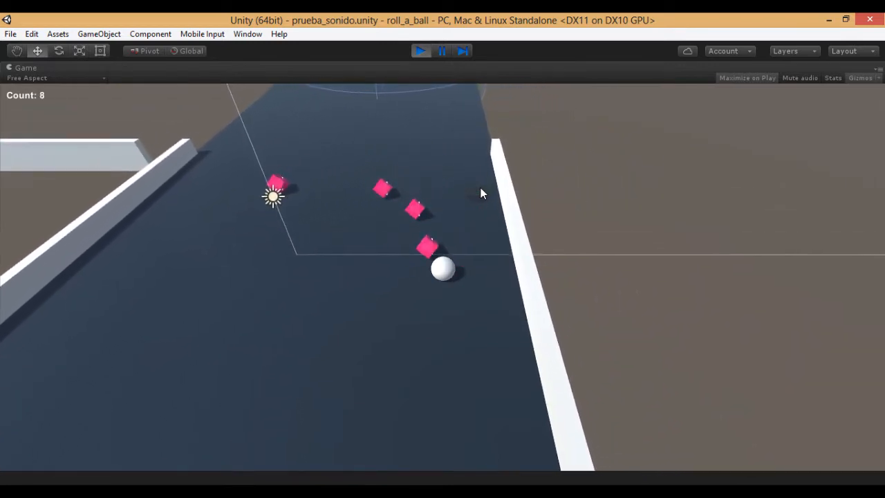
pyautogui.press('Up')
pyautogui.press('Left')
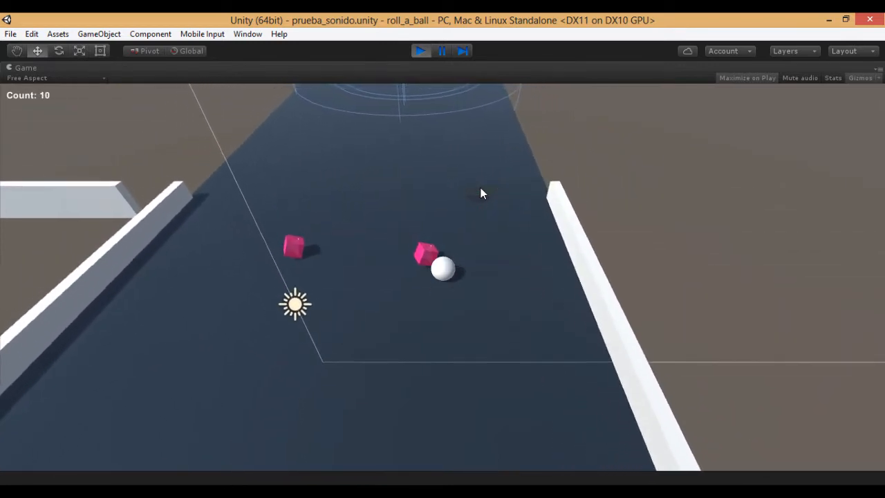
pyautogui.press('Left')
pyautogui.press('Down')
pyautogui.press('Right')
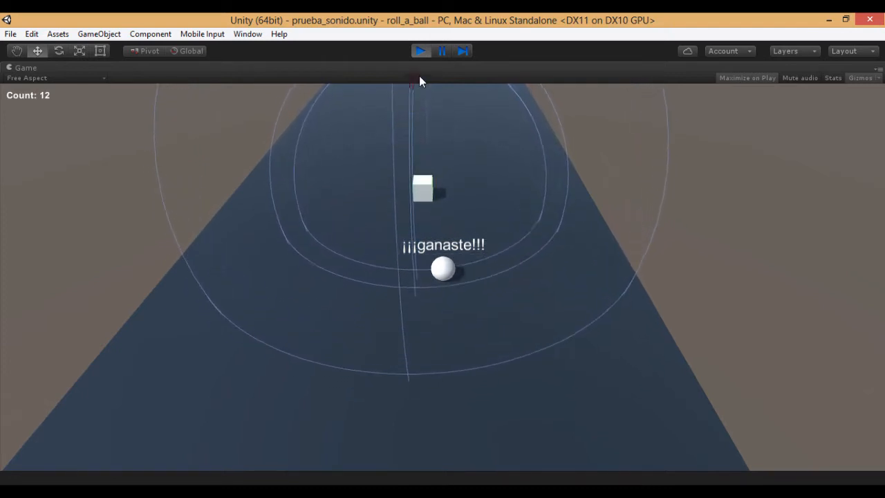
pyautogui.click(420, 51)
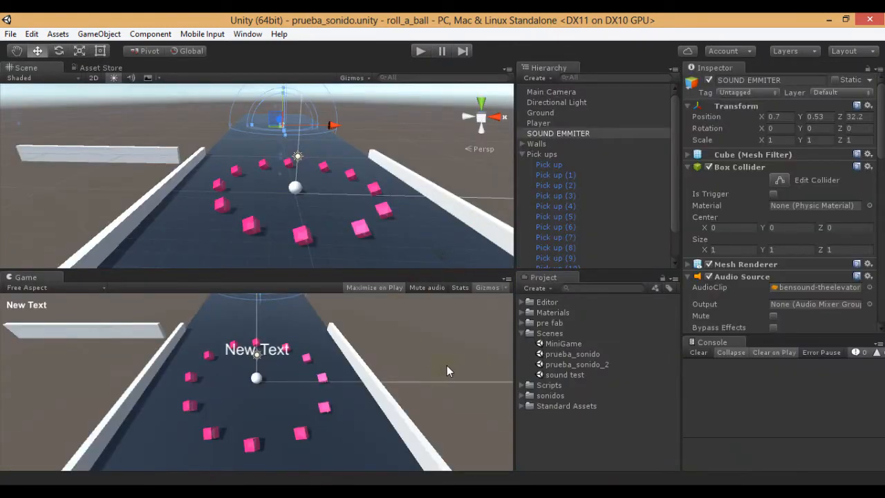
# Open the MiniGame scene and view the whole walled playing field
pyautogui.doubleClick(560, 345)
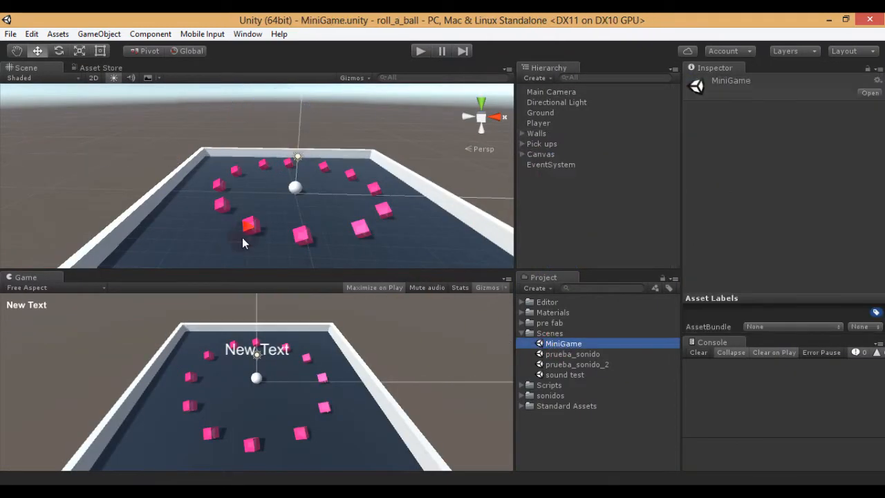
pyautogui.scroll(-7, 306, 241)
pyautogui.scroll(3, 288, 217)
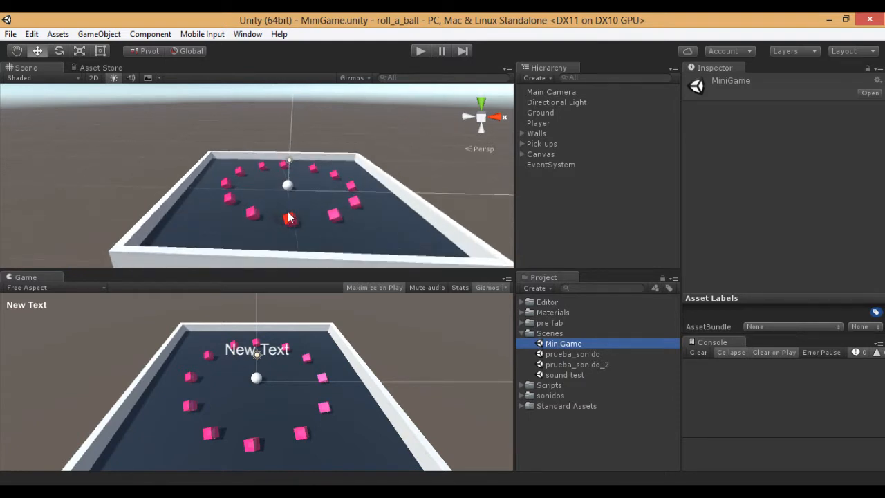
# Duplicate the MiniGame scene under the name prueba_de_sonido_3 and open the copy
pyautogui.hotkey('ctrl', 'd')
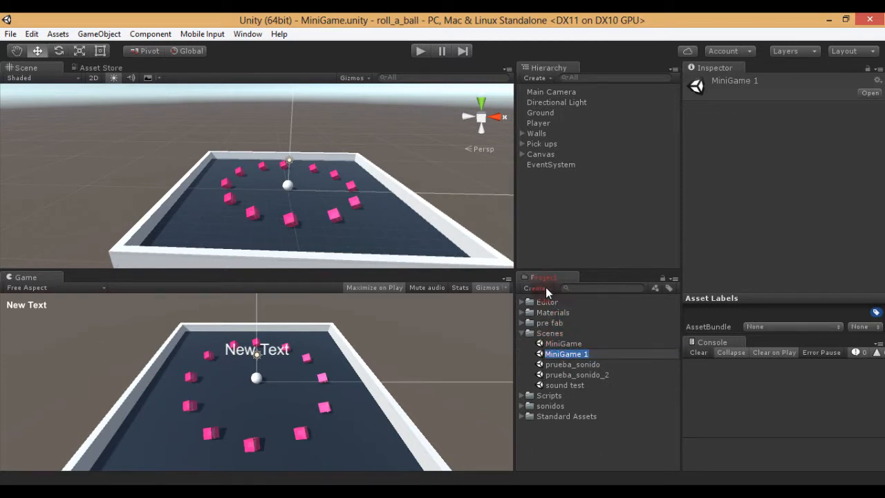
pyautogui.write('prueba_de_sonido_3')
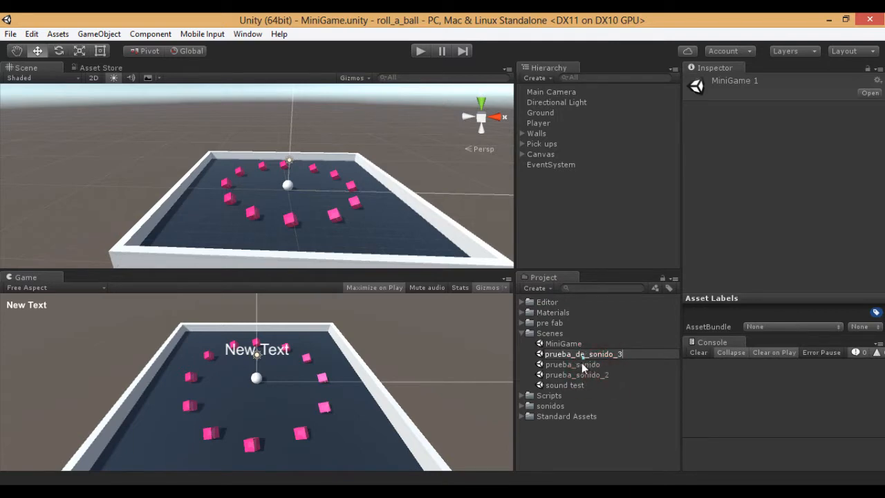
pyautogui.click(581, 364)
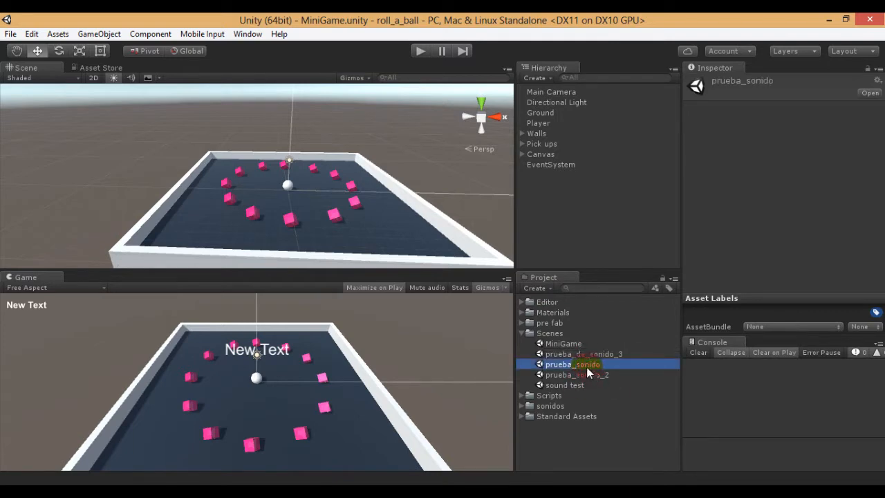
pyautogui.click(597, 354)
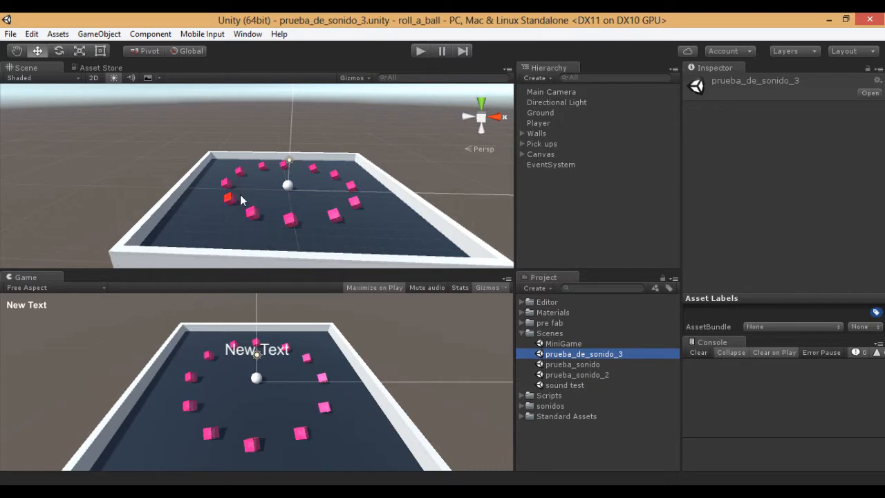
# Slide the North Wall and the South Wall sideways off the field, each to an X position of about -20.2
pyautogui.scroll(-7, 241, 196)
pyautogui.scroll(3, 269, 206)
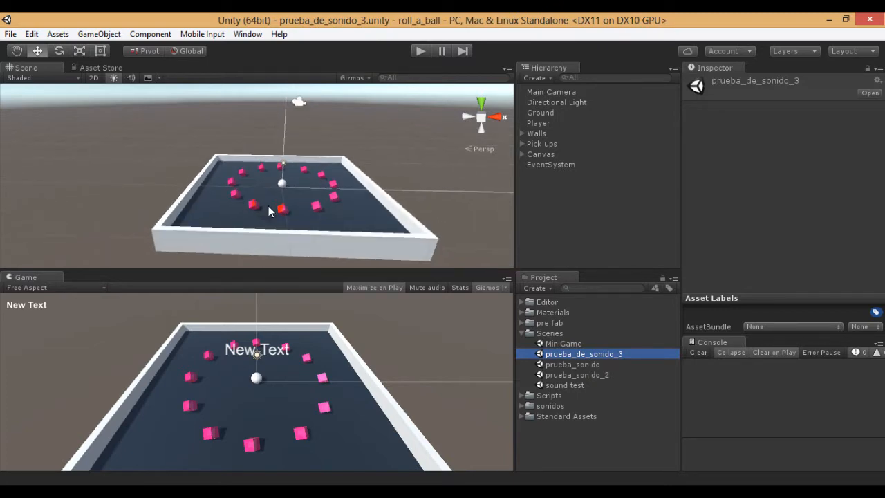
pyautogui.click(276, 168)
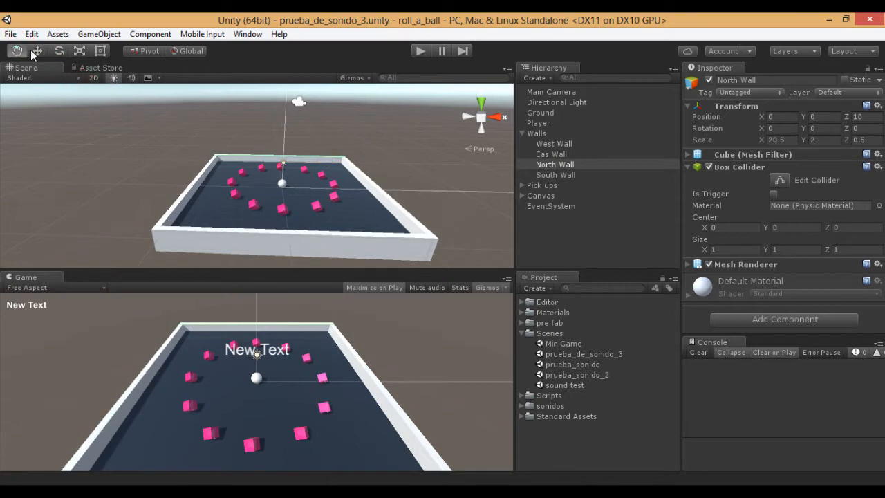
pyautogui.moveTo(332, 164); pyautogui.dragTo(270, 163)
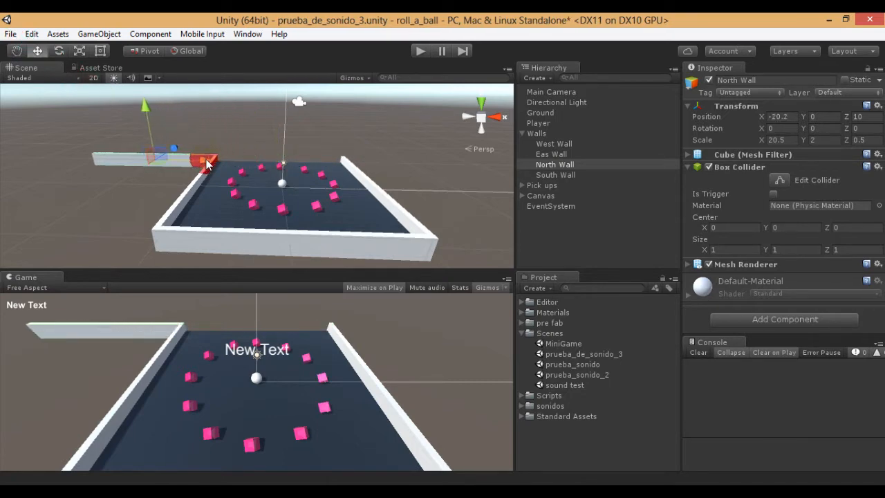
pyautogui.click(328, 247)
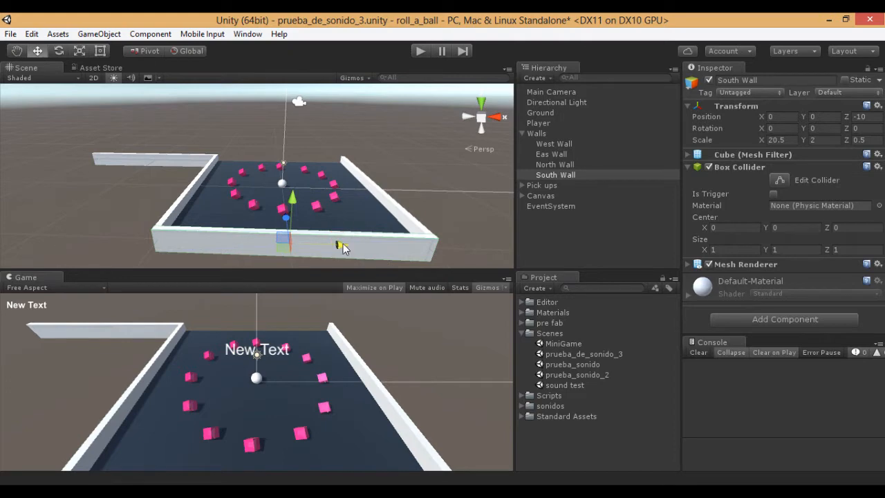
pyautogui.moveTo(343, 249); pyautogui.dragTo(96, 247)
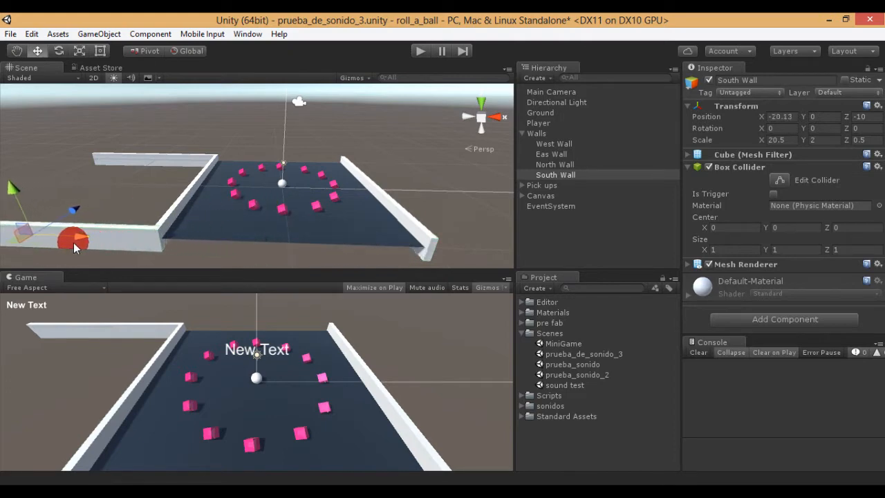
# Lengthen the Ground plane by setting its Z scale to 30
pyautogui.scroll(-5, 73, 242)
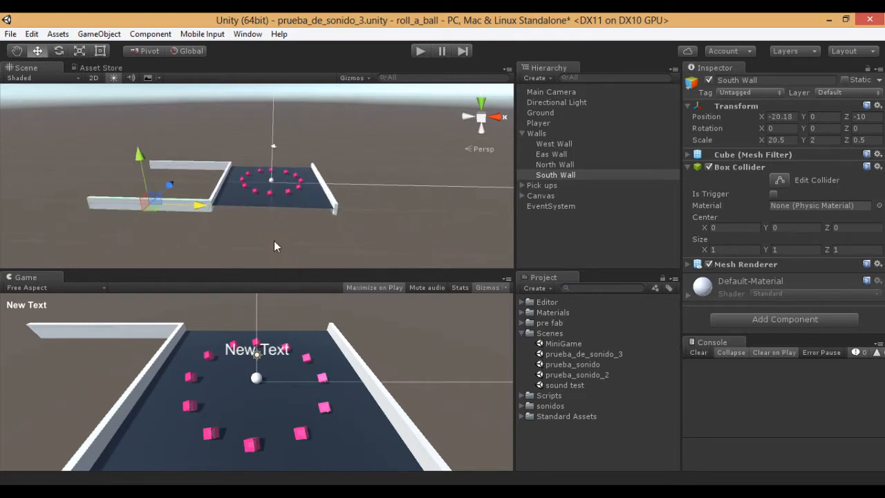
pyautogui.moveTo(274, 247)
pyautogui.mouseDown(button='middle')
pyautogui.moveTo(302, 231)
pyautogui.moveTo(261, 239)
pyautogui.mouseUp(button='middle')
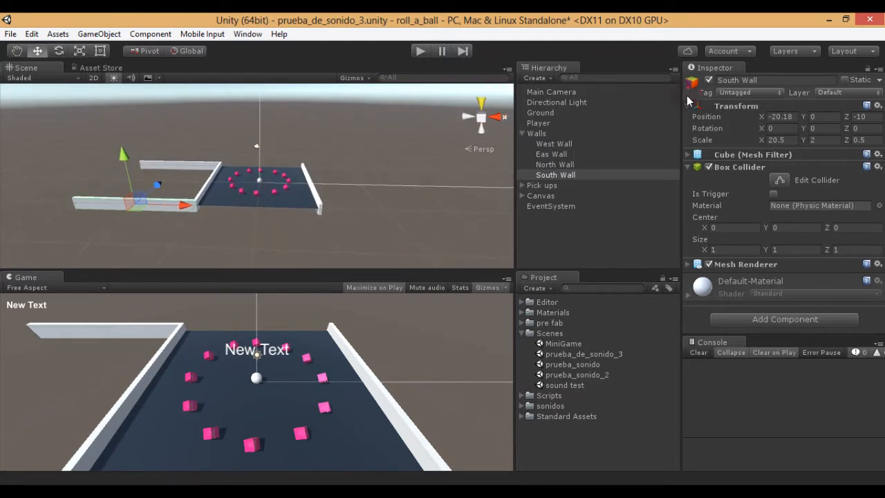
pyautogui.click(271, 200)
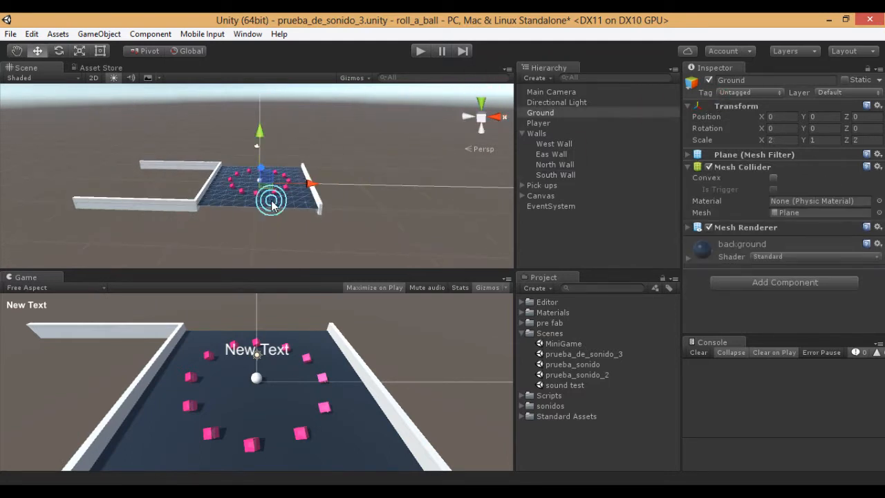
pyautogui.click(543, 113)
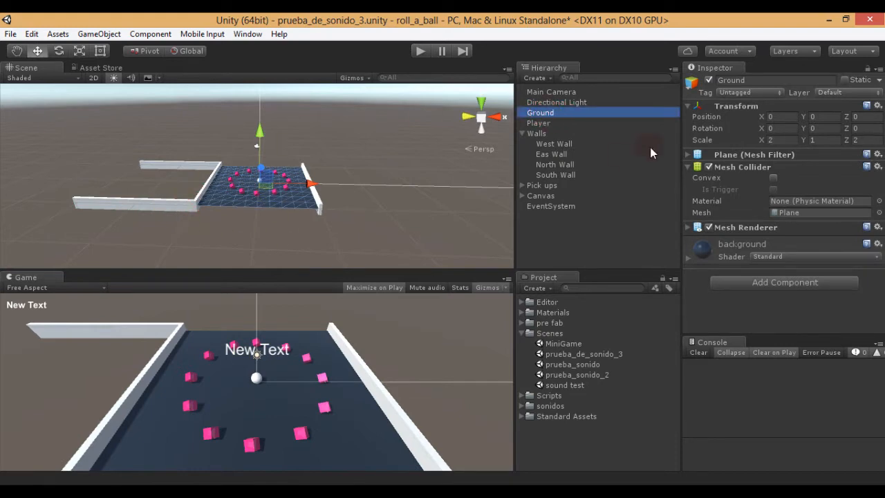
pyautogui.click(712, 119)
pyautogui.click(856, 140)
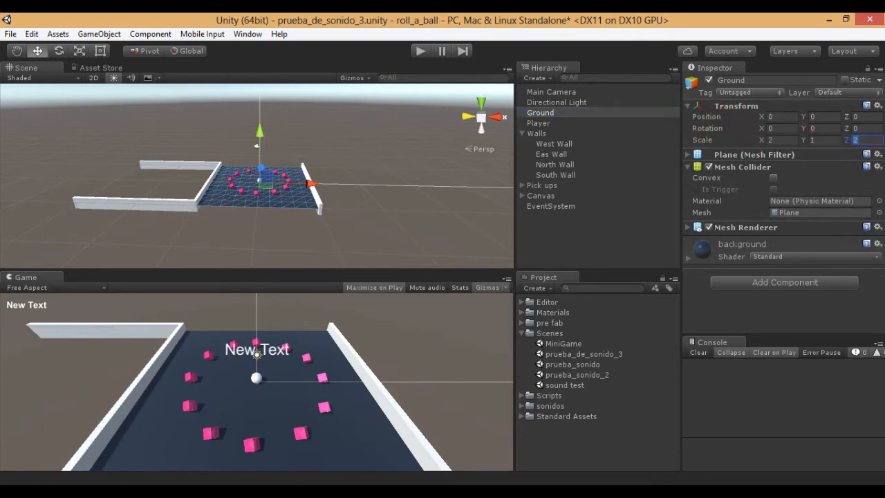
pyautogui.write('30')
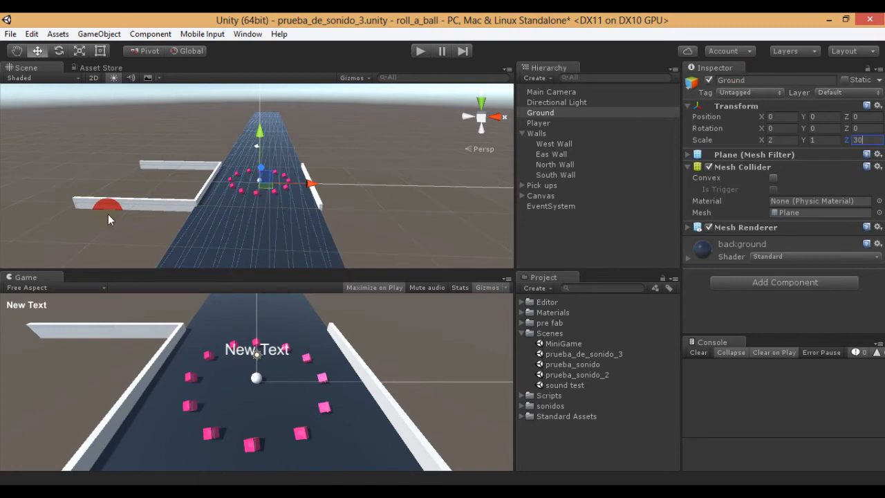
# Examine the components of the Player and the Main Camera, including the camera's Audio Listener
pyautogui.keyDown('alt'); pyautogui.moveTo(108, 213); pyautogui.dragTo(231, 194); pyautogui.keyUp('alt')
pyautogui.scroll(5, 231, 195)
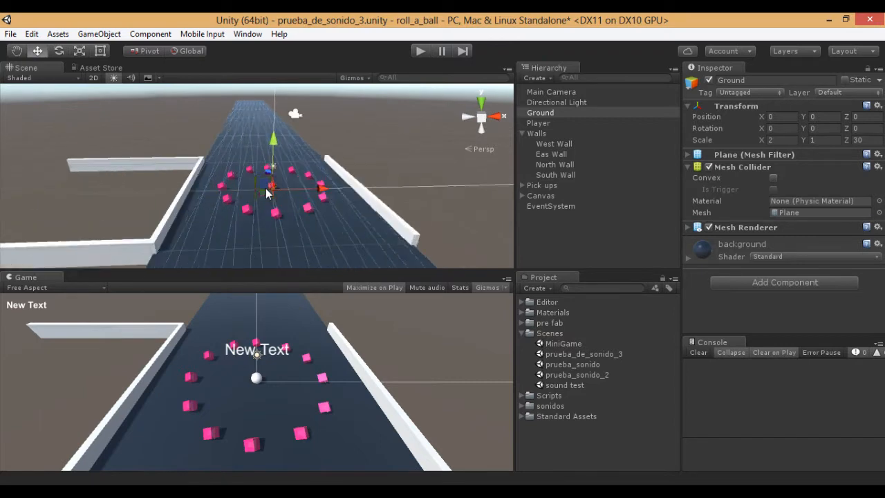
pyautogui.scroll(6, 273, 191)
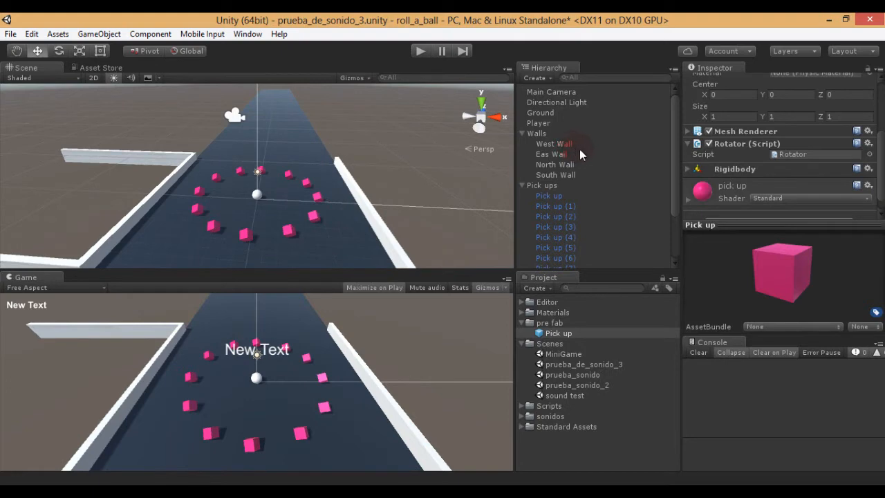
pyautogui.click(542, 124)
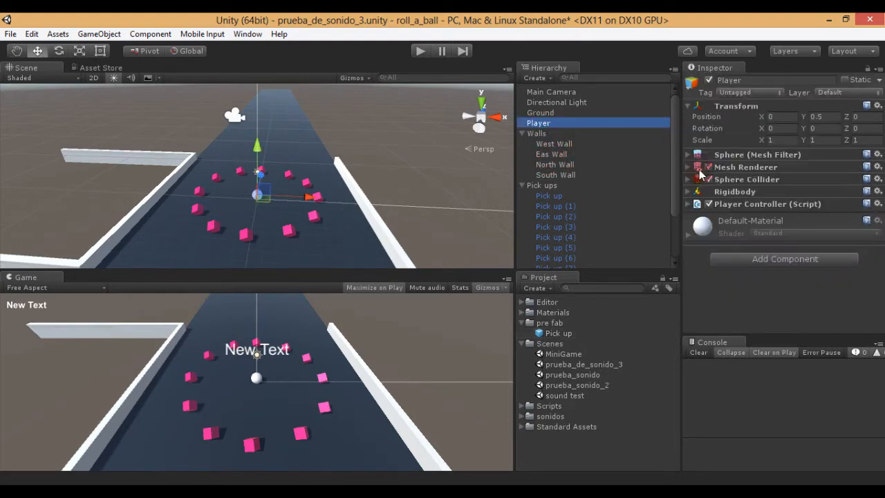
pyautogui.click(551, 91)
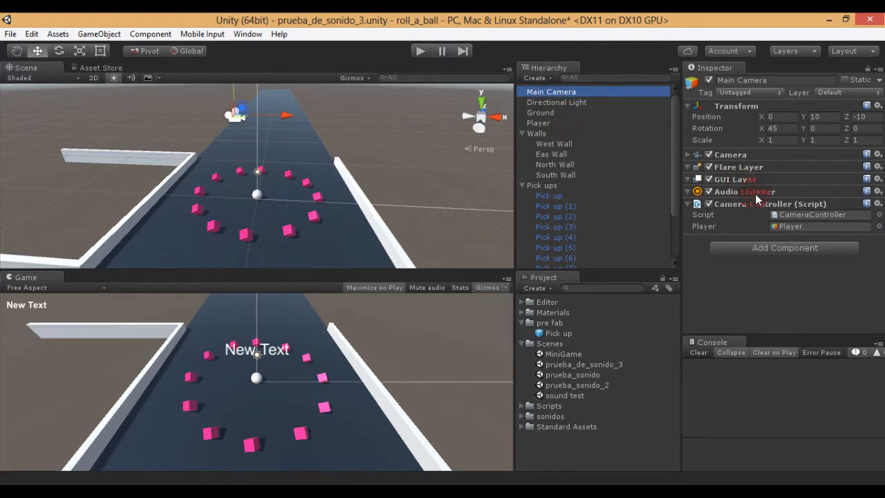
pyautogui.click(782, 195)
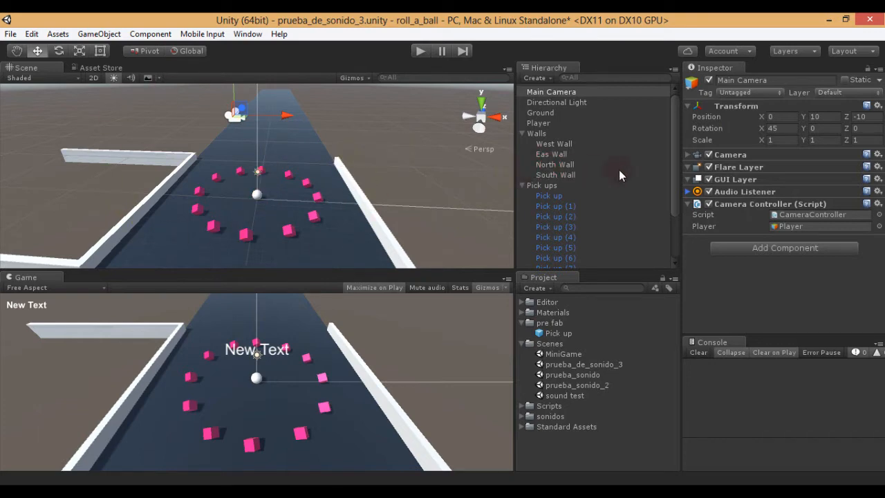
# Remove the Audio Listener component from the Main Camera and collapse the Pick ups and Walls groups in the hierarchy
pyautogui.rightClick(743, 192)
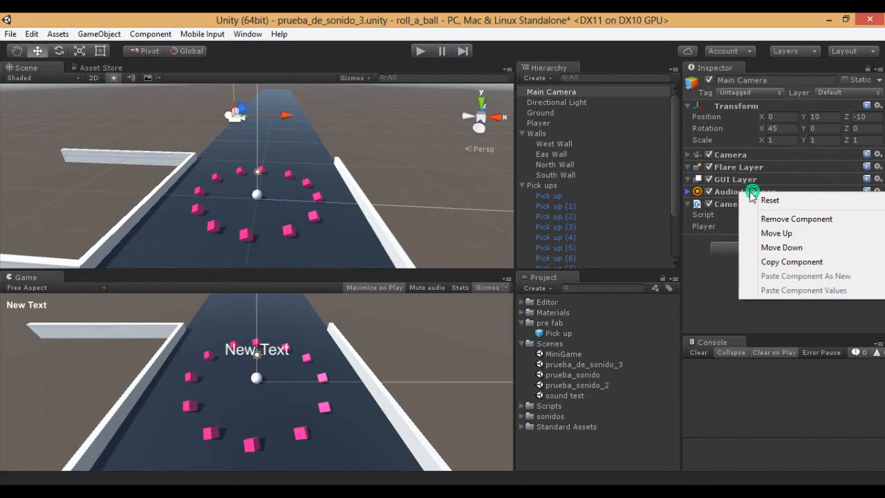
pyautogui.click(785, 219)
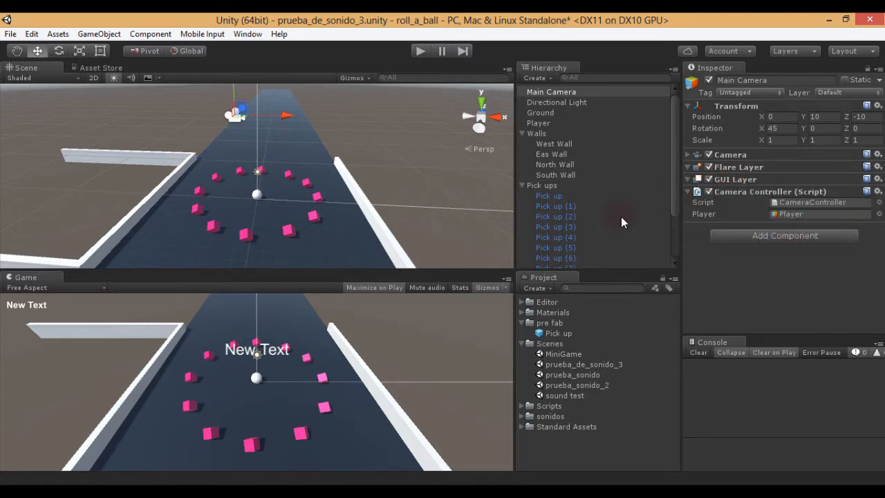
pyautogui.click(522, 185)
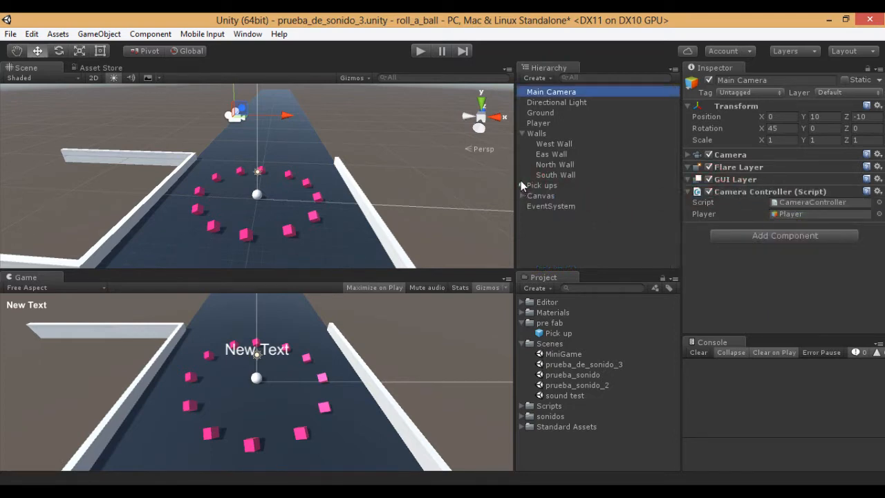
pyautogui.click(521, 133)
# Examine where the Main Camera sits relative to the ball, the pick-ups and the walls from several viewing angles
pyautogui.click(538, 94)
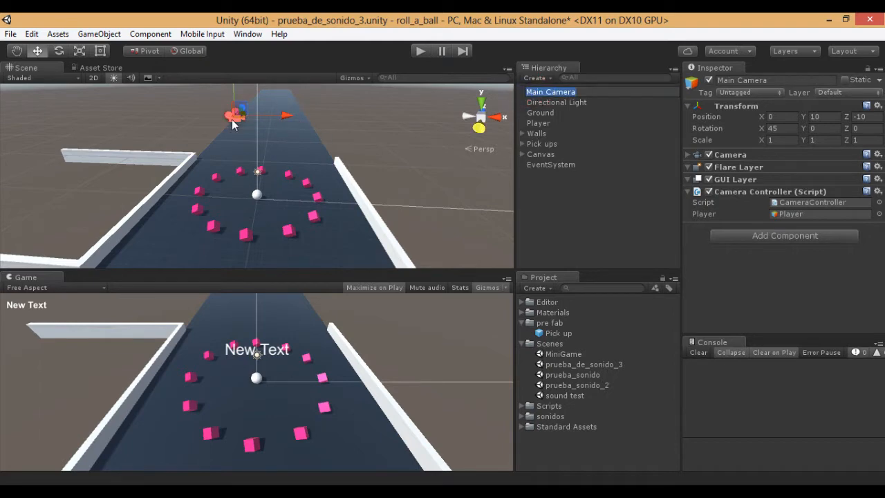
pyautogui.scroll(3, 233, 118)
pyautogui.scroll(-5, 281, 171)
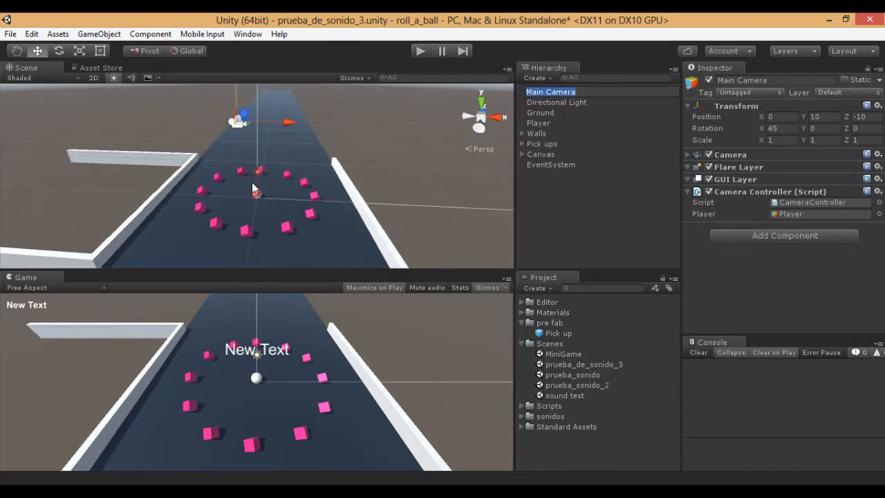
pyautogui.keyDown('alt'); pyautogui.moveTo(353, 161); pyautogui.dragTo(94, 116); pyautogui.keyUp('alt')
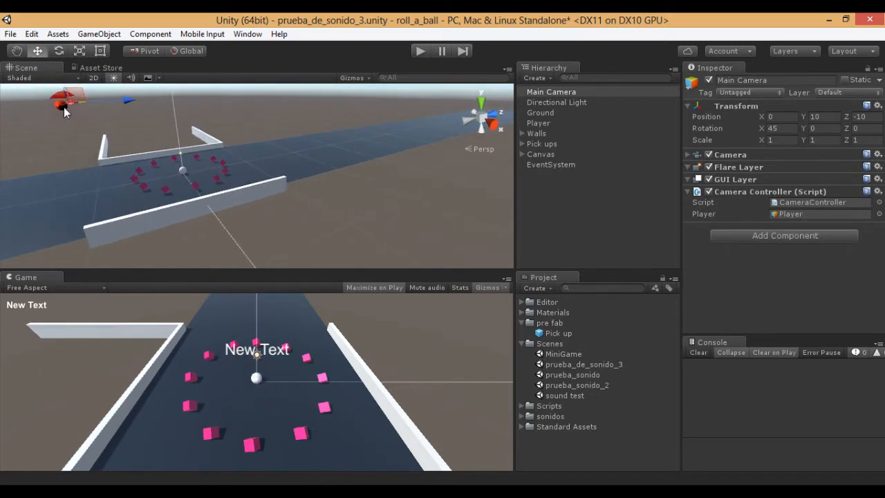
pyautogui.click(140, 170)
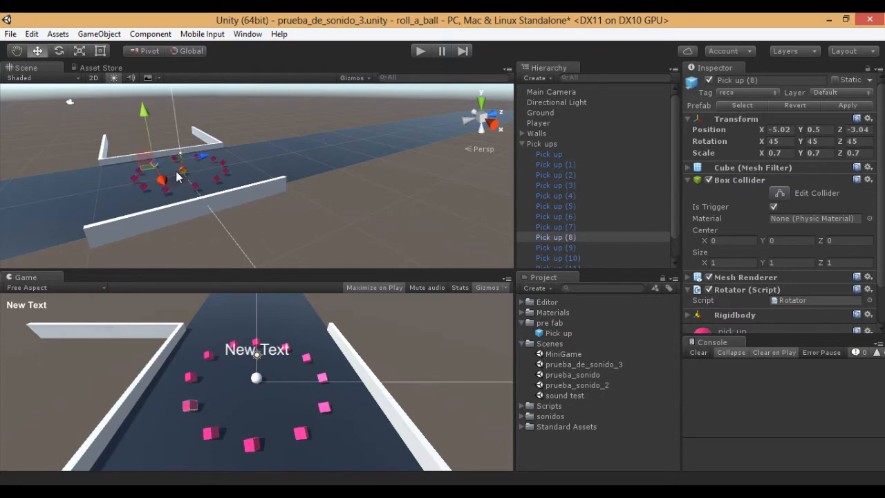
pyautogui.click(166, 152)
pyautogui.keyDown('alt'); pyautogui.moveTo(37, 156); pyautogui.dragTo(231, 154); pyautogui.keyUp('alt')
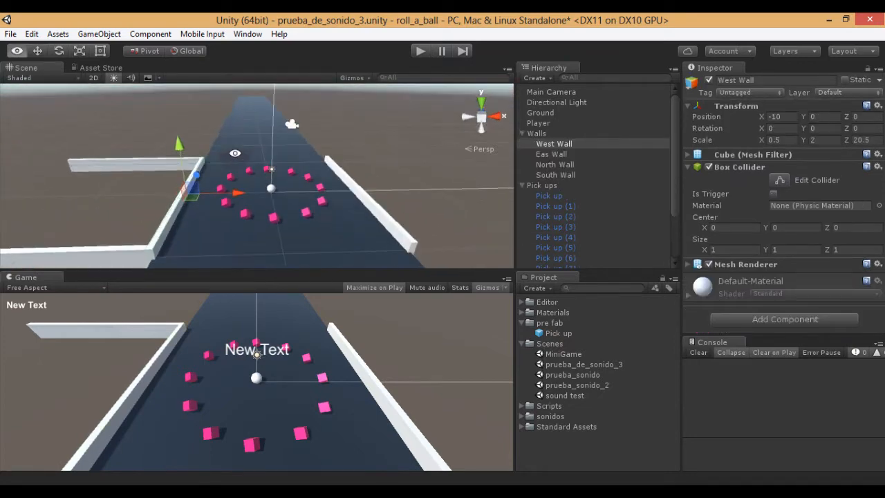
# Add an Audio Listener component to the Player
pyautogui.click(522, 133)
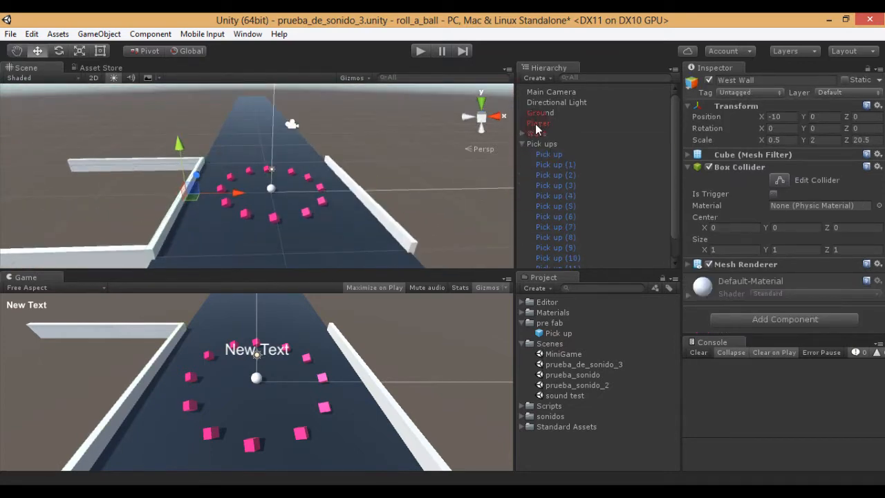
pyautogui.click(539, 124)
pyautogui.scroll(8, 293, 193)
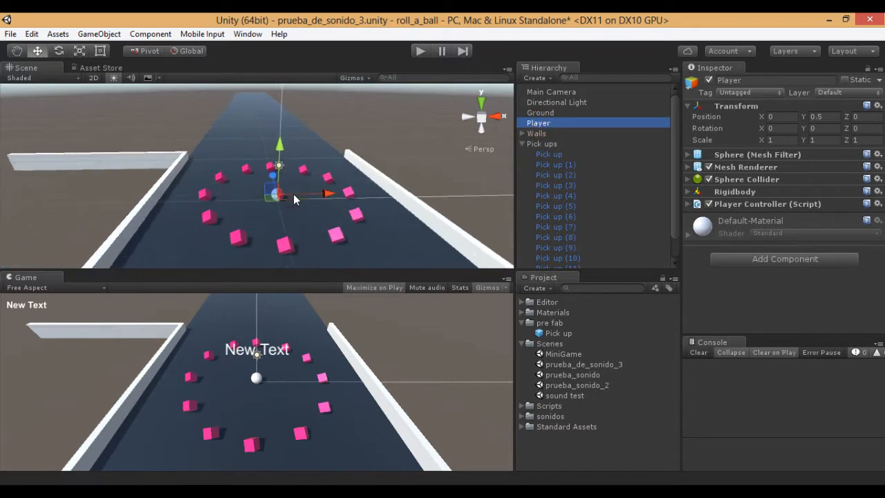
pyautogui.scroll(-3, 338, 242)
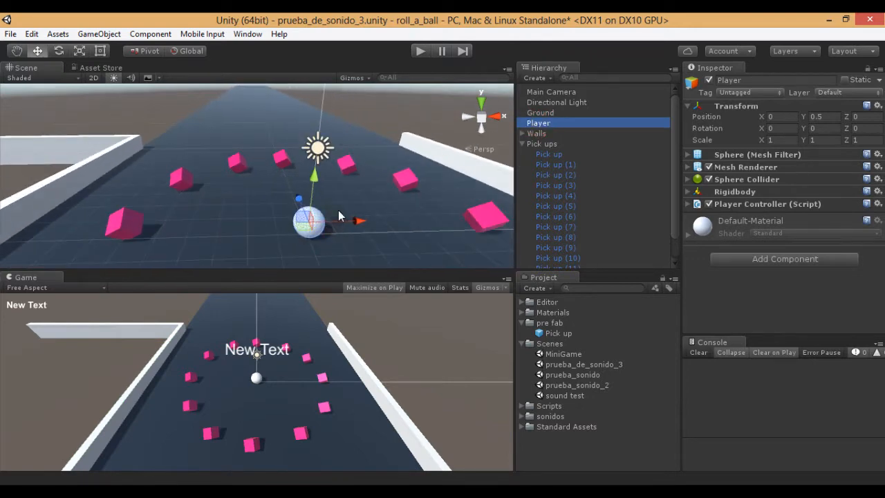
pyautogui.click(770, 260)
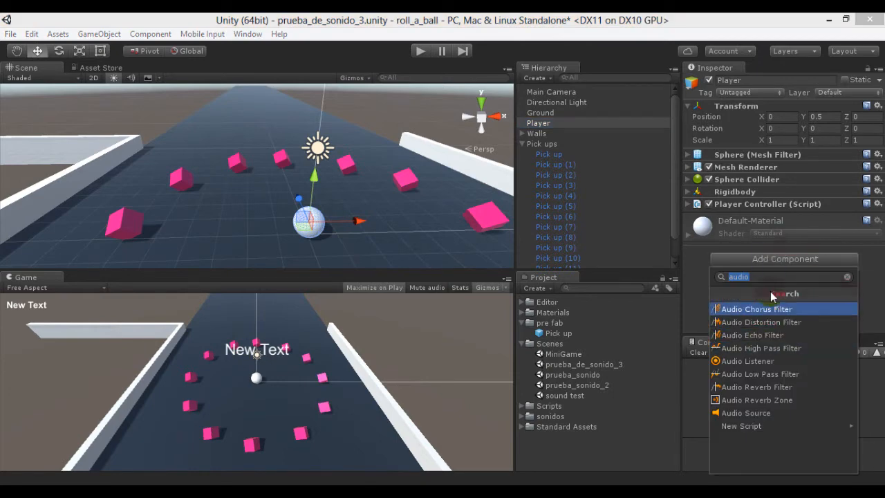
pyautogui.press('BackSpace')
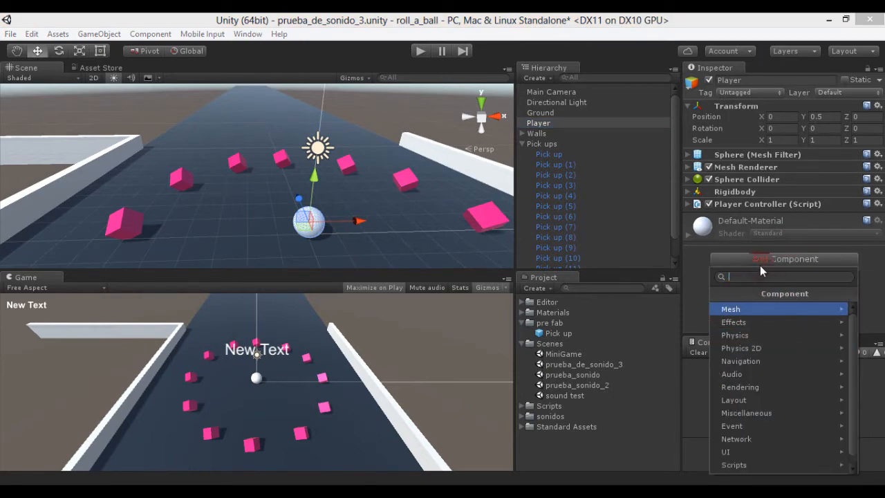
pyautogui.write('au')
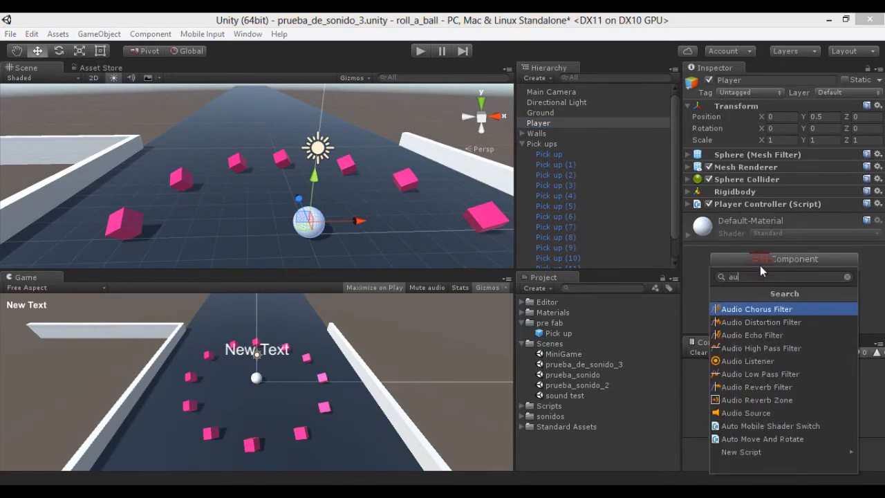
pyautogui.click(759, 361)
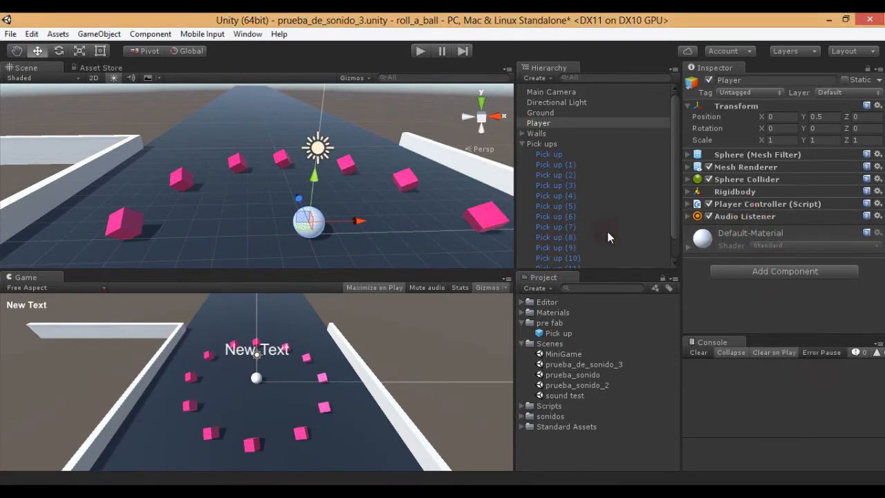
pyautogui.scroll(3, 314, 211)
pyautogui.scroll(-5, 332, 239)
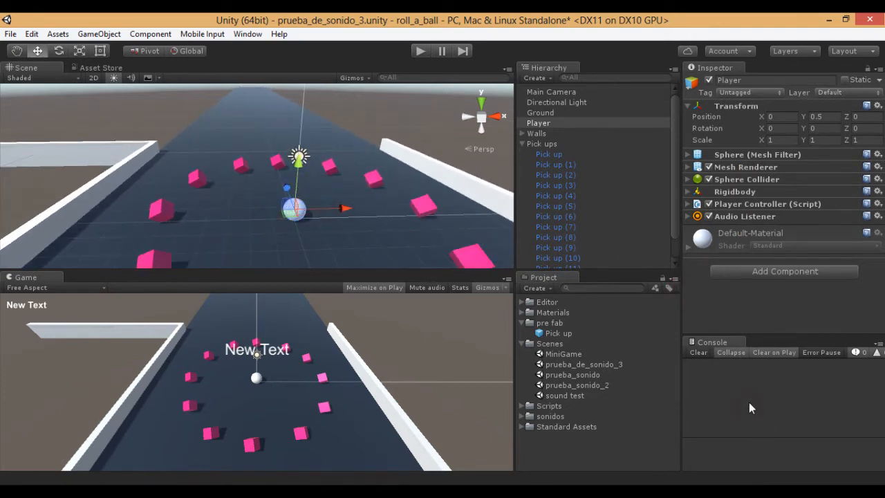
# Inspect the Pick up prefab and its instances in the scene, from Pick up through Pick up (11)
pyautogui.click(556, 334)
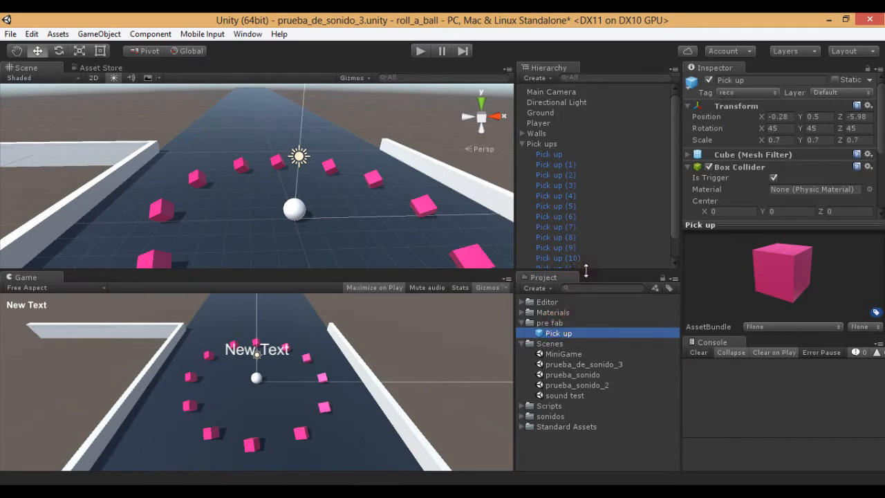
pyautogui.scroll(-2, 547, 130)
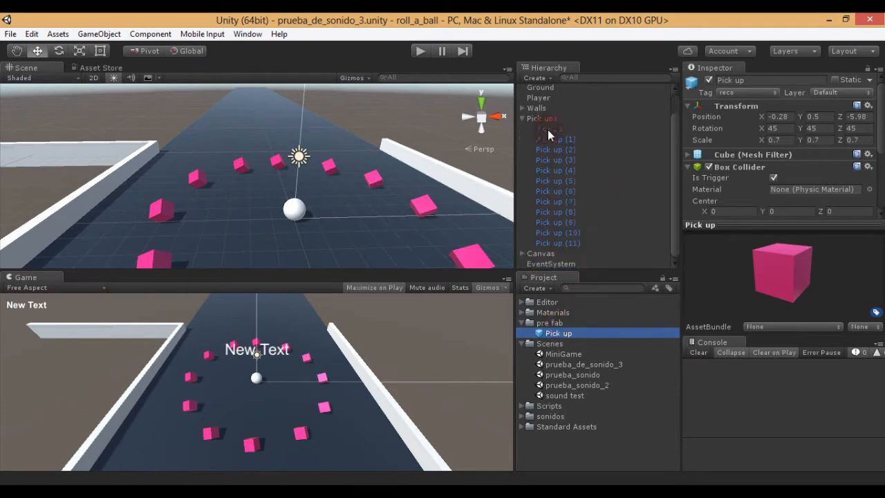
pyautogui.click(541, 130)
pyautogui.click(548, 140)
pyautogui.click(557, 150)
pyautogui.click(557, 159)
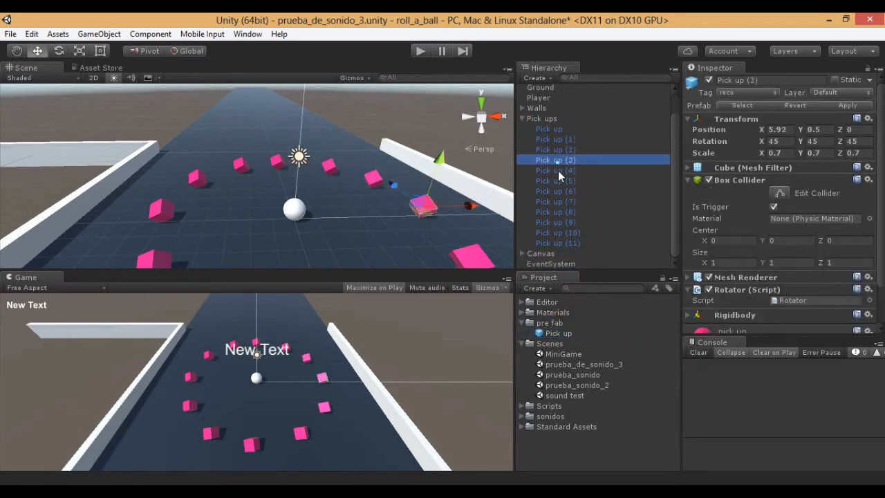
pyautogui.click(558, 170)
pyautogui.click(559, 180)
pyautogui.click(560, 190)
pyautogui.click(559, 202)
pyautogui.click(562, 212)
pyautogui.click(563, 223)
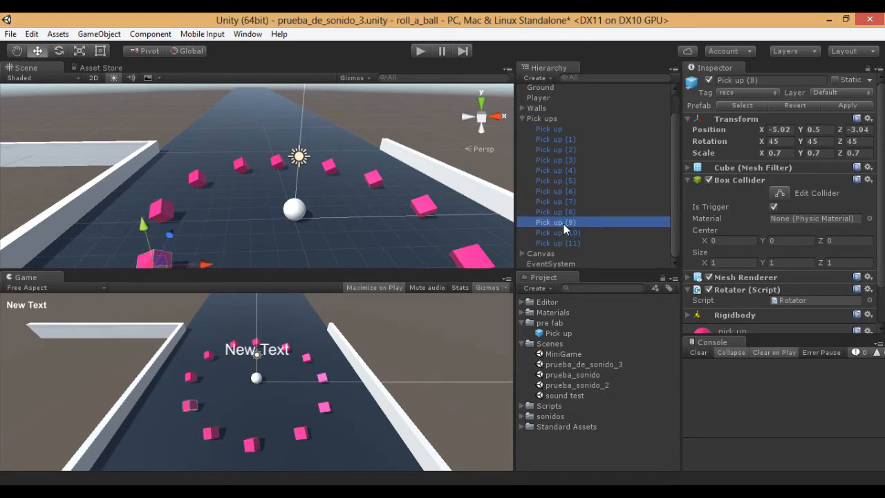
pyautogui.click(567, 242)
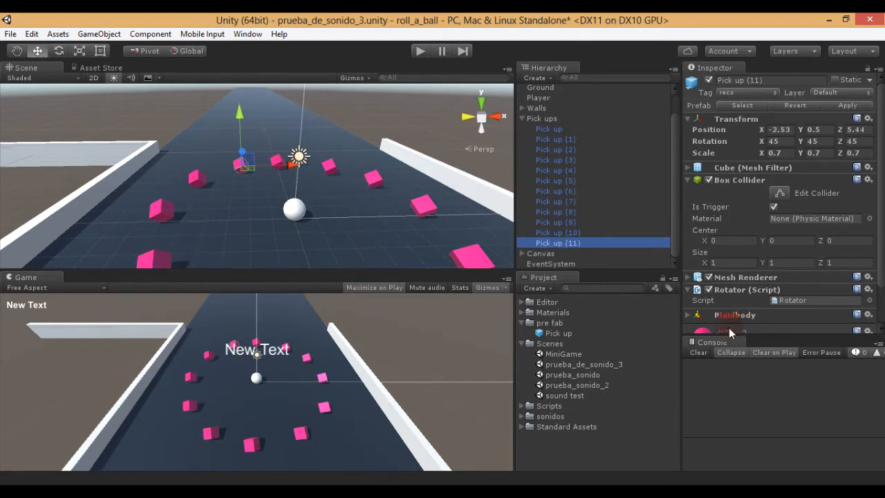
# Add an Audio Source component to the Pick up prefab
pyautogui.click(552, 333)
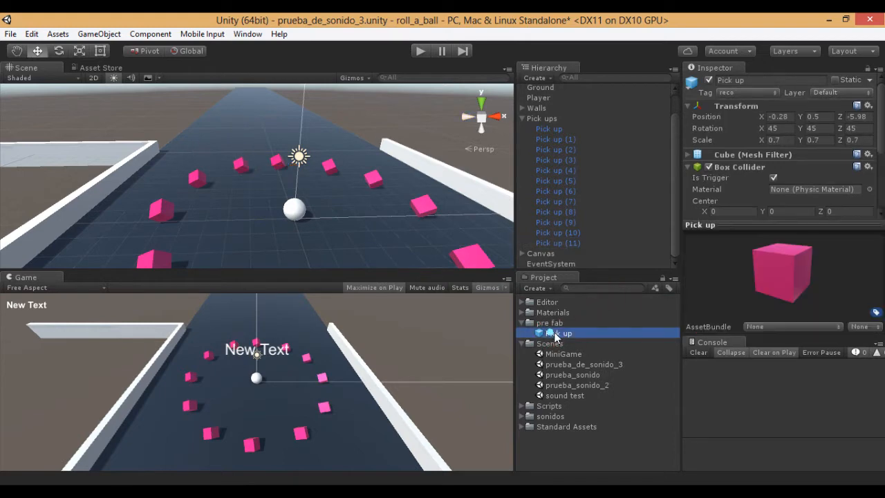
pyautogui.scroll(-5, 825, 193)
pyautogui.click(778, 208)
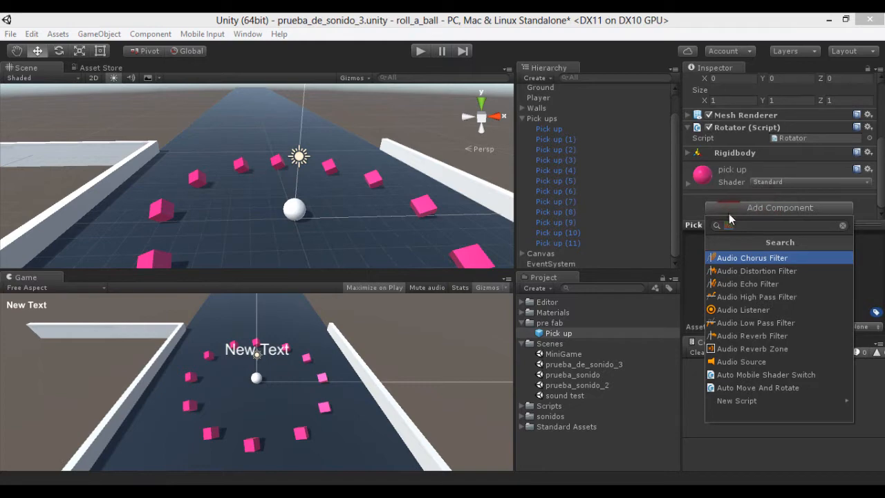
pyautogui.click(741, 362)
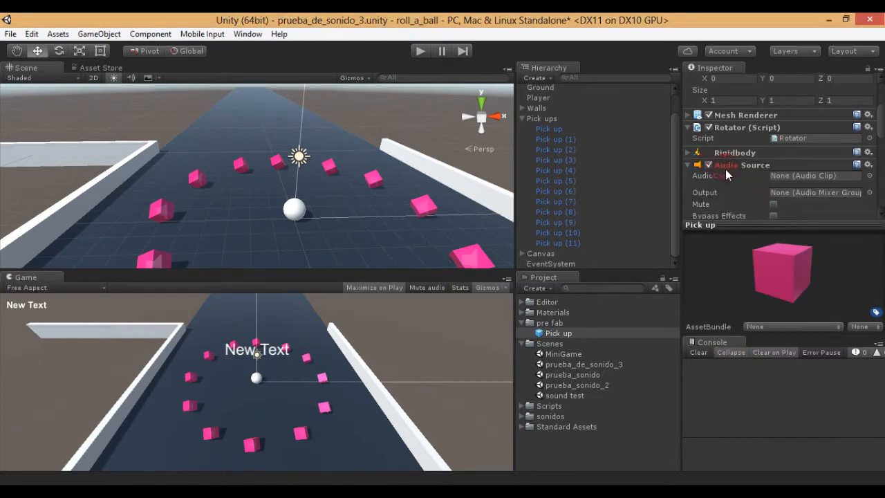
# Check several Pick up instances for the prefab's Audio Source and view Pick up (6) close up in the scene
pyautogui.click(558, 332)
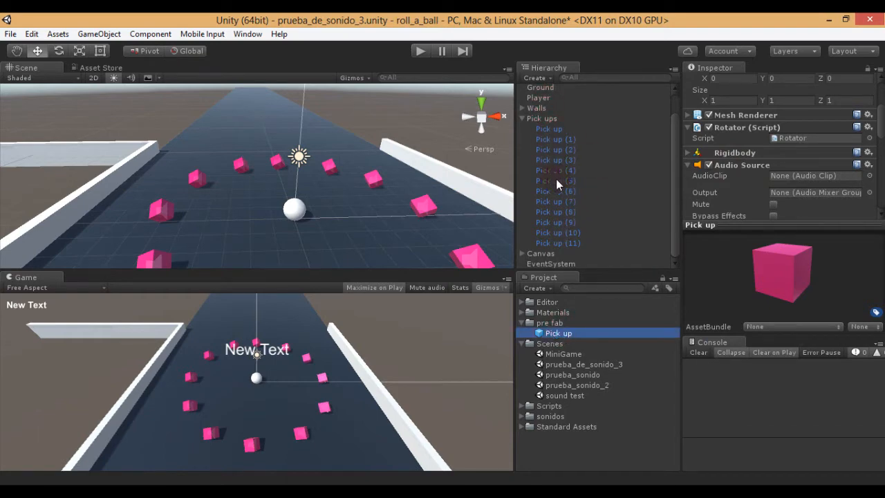
pyautogui.click(548, 129)
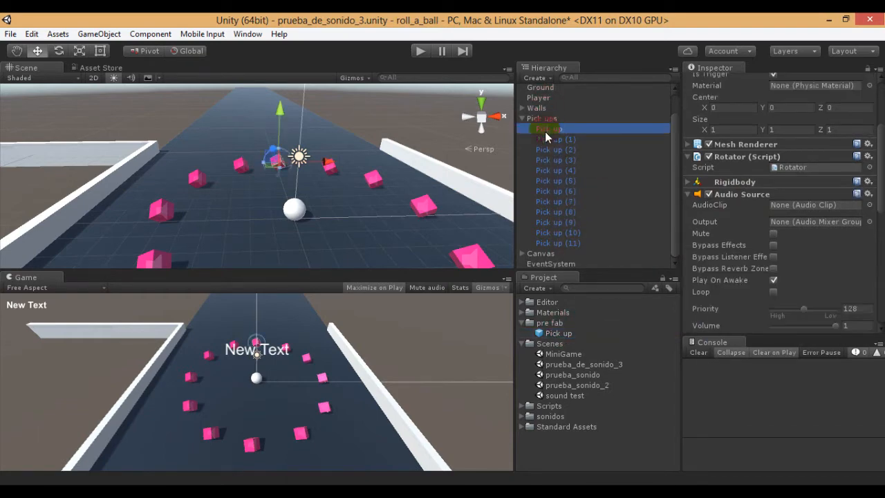
pyautogui.click(554, 139)
pyautogui.click(555, 191)
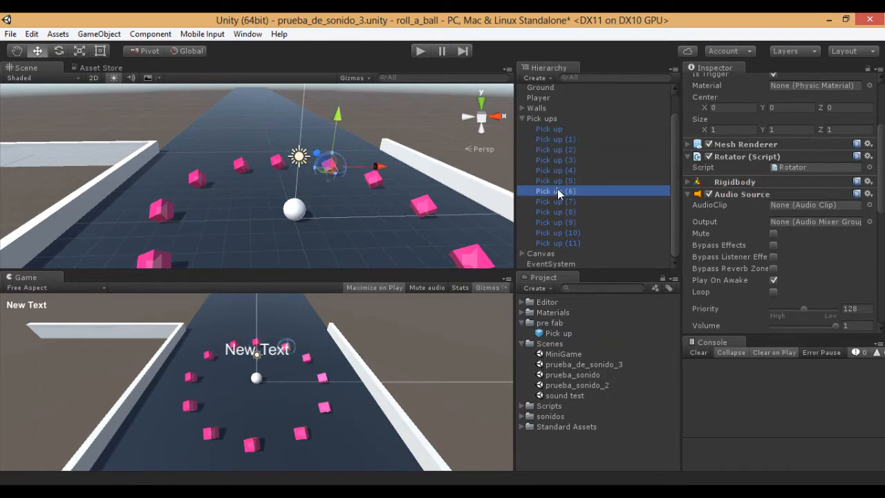
pyautogui.click(556, 211)
pyautogui.click(550, 191)
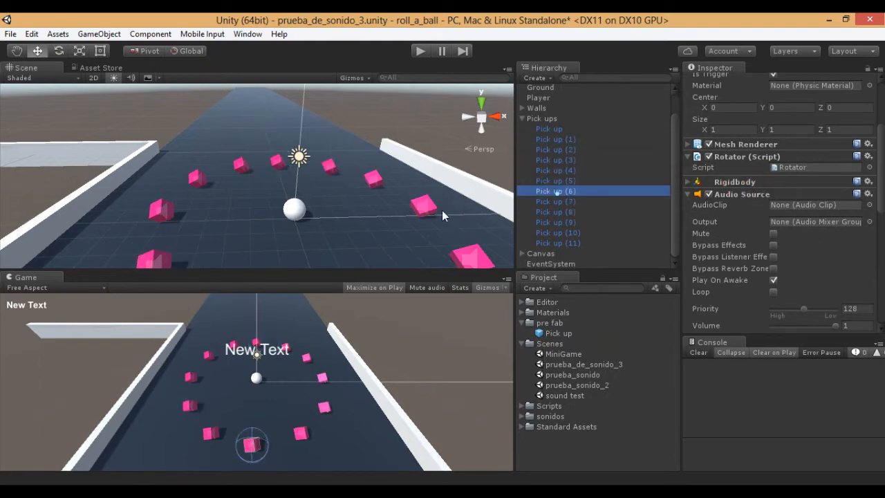
pyautogui.press('f')
pyautogui.moveTo(445, 214); pyautogui.dragTo(318, 206, button='middle')
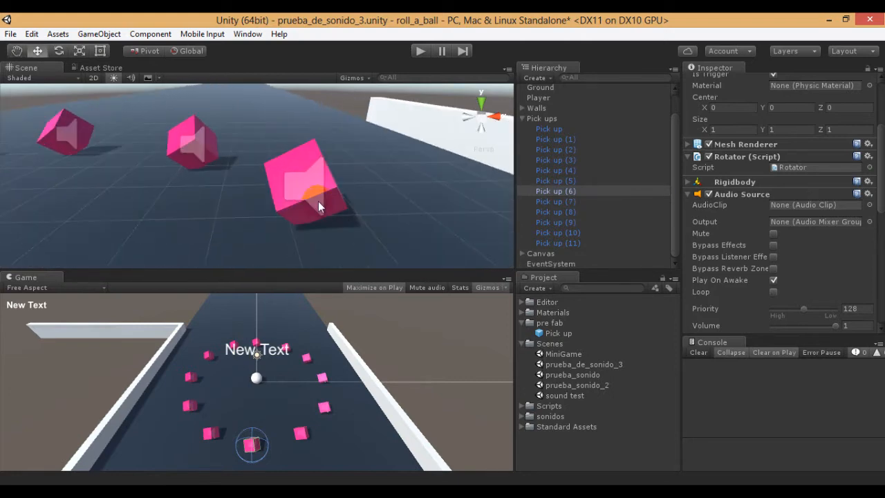
pyautogui.scroll(-6, 295, 176)
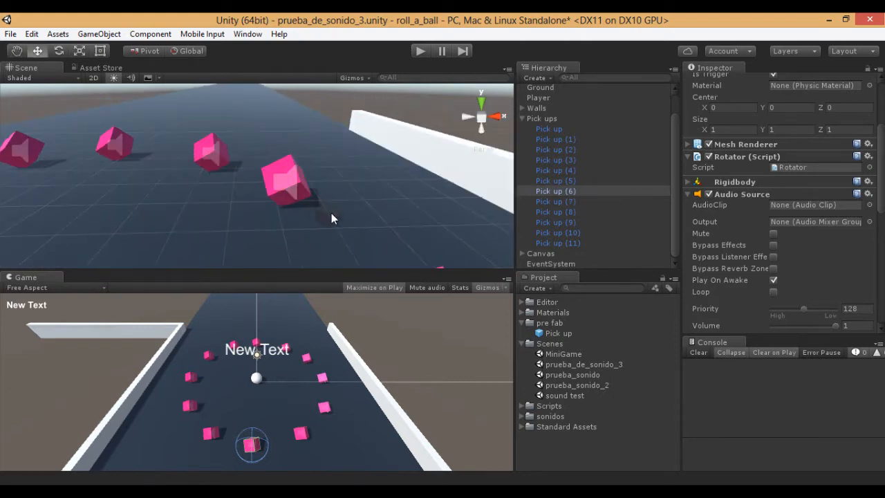
# Review the Audio Source settings of the Pick up prefab
pyautogui.click(559, 333)
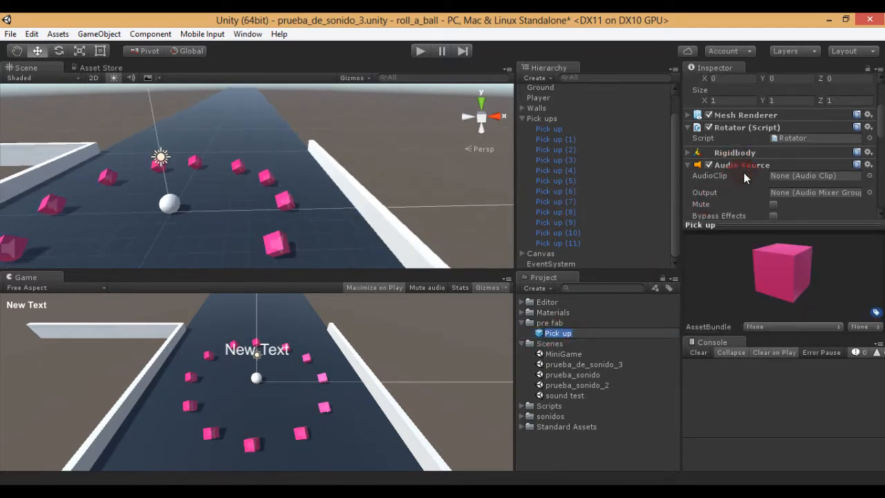
pyautogui.scroll(-1, 749, 179)
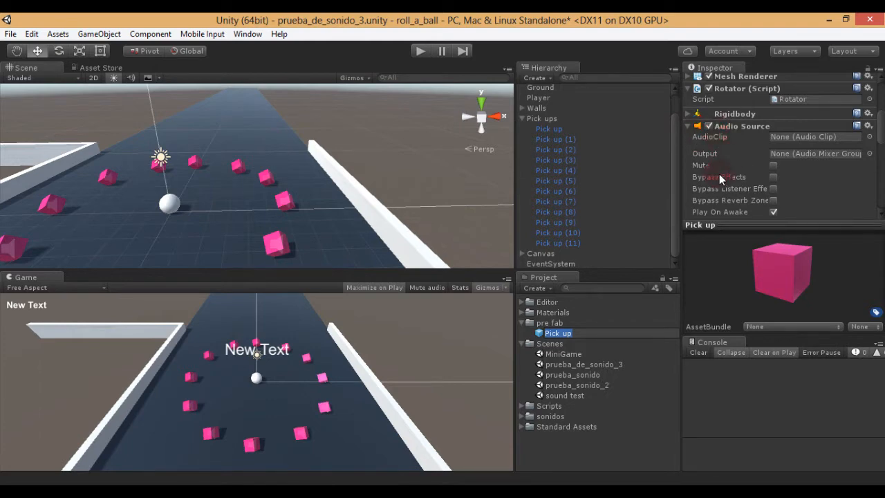
pyautogui.scroll(-2, 715, 176)
pyautogui.scroll(2, 725, 181)
# Collapse the pre fab folder and expand the sonidos folder to view its audio clips and mixer
pyautogui.click(521, 322)
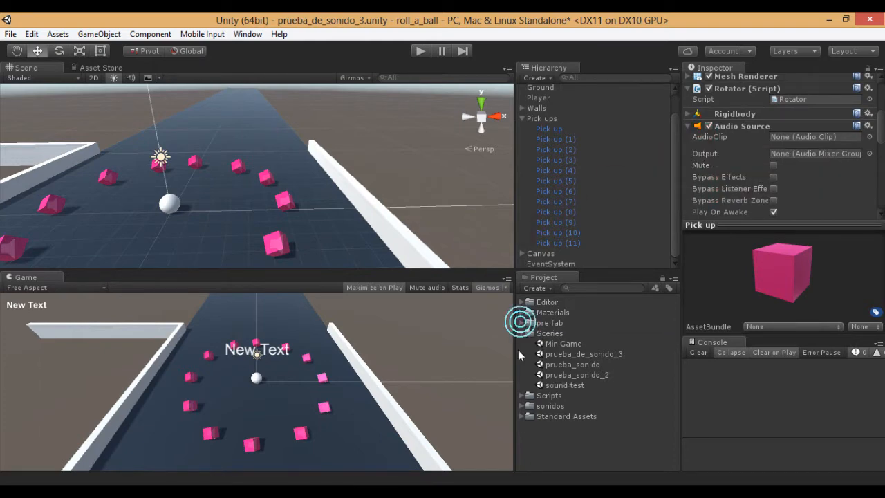
pyautogui.click(523, 406)
pyautogui.scroll(-2, 581, 410)
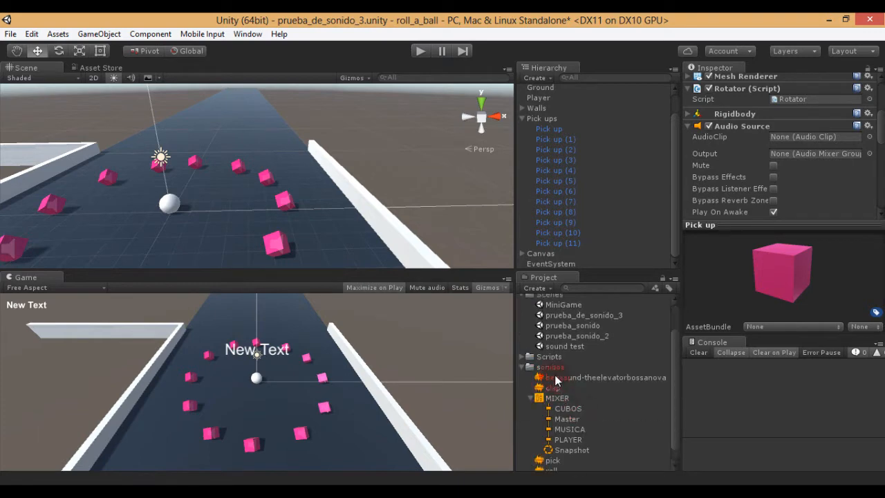
pyautogui.click(553, 367)
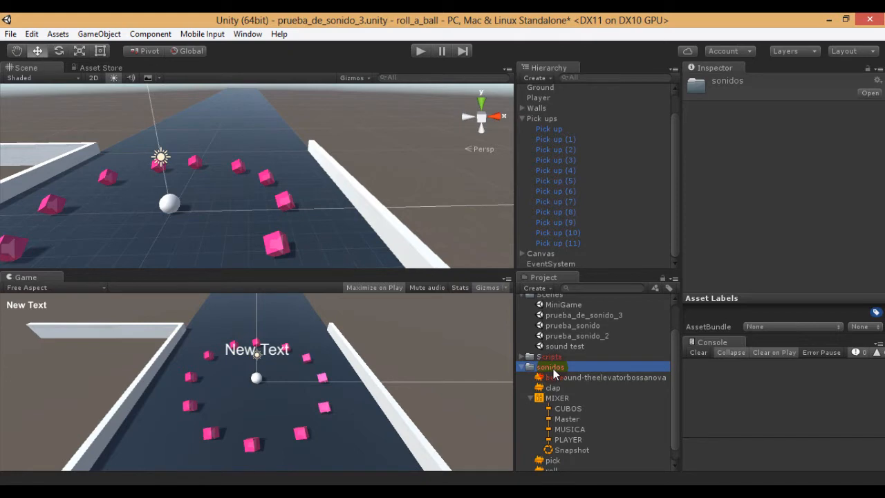
# Delete the MIXER asset from the sonidos folder
pyautogui.scroll(-1, 574, 355)
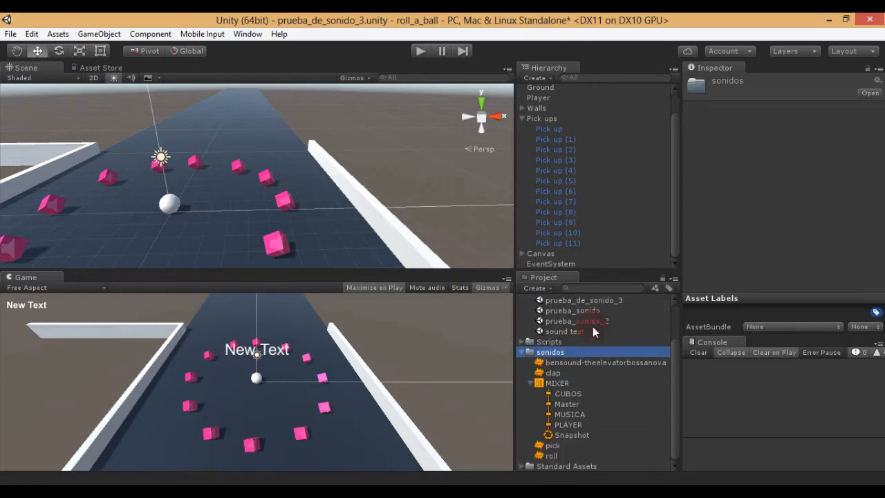
pyautogui.click(573, 362)
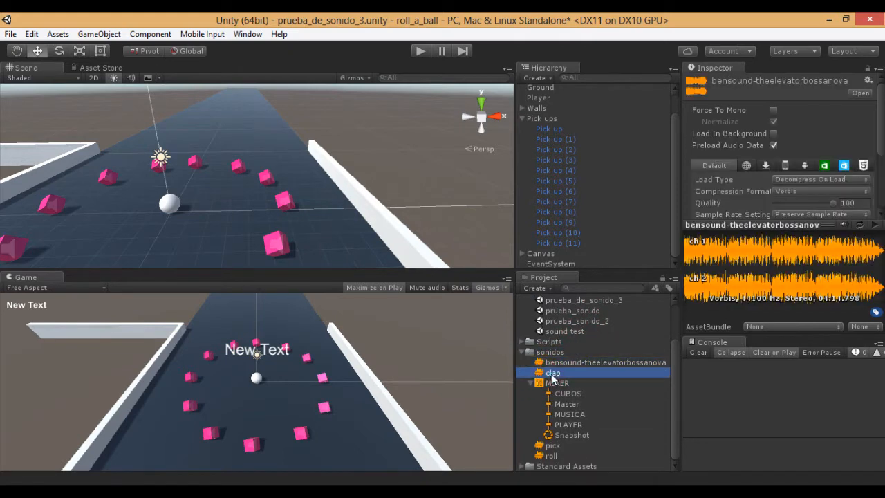
pyautogui.rightClick(557, 383)
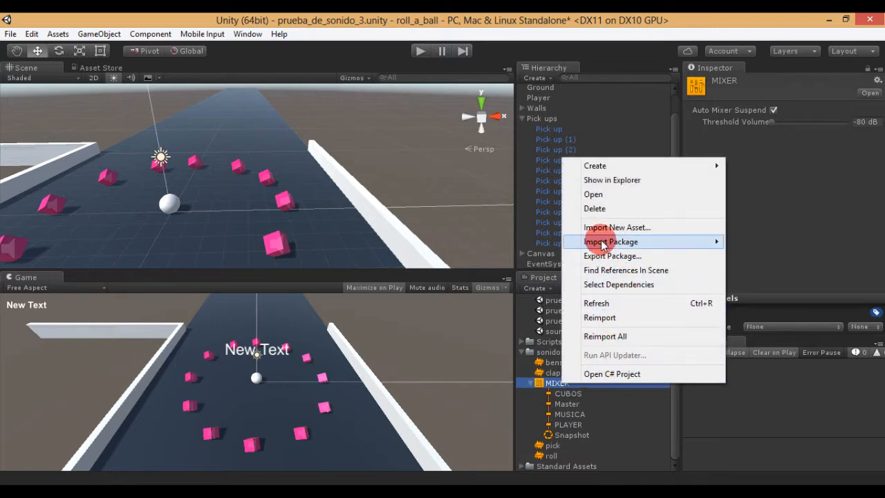
pyautogui.click(599, 210)
pyautogui.click(475, 281)
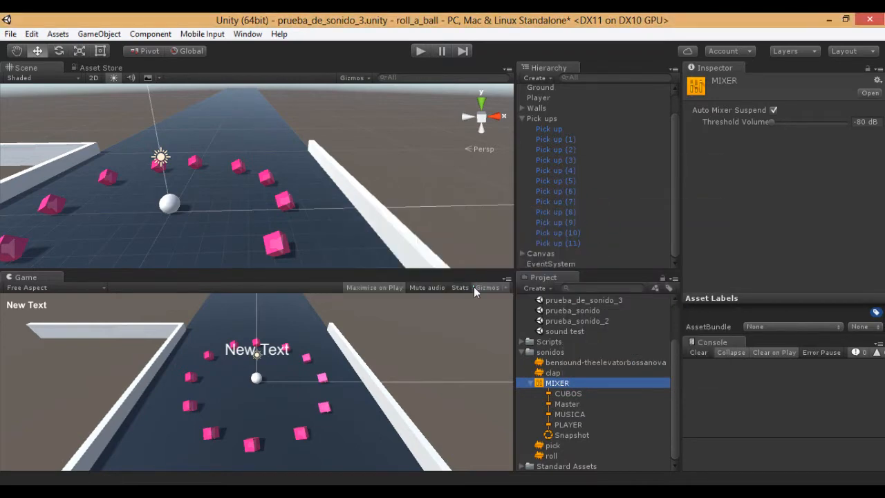
# Look through the bensound-theelevatorbossanova, clap, pick and roll audio clips in the sonidos folder
pyautogui.click(552, 437)
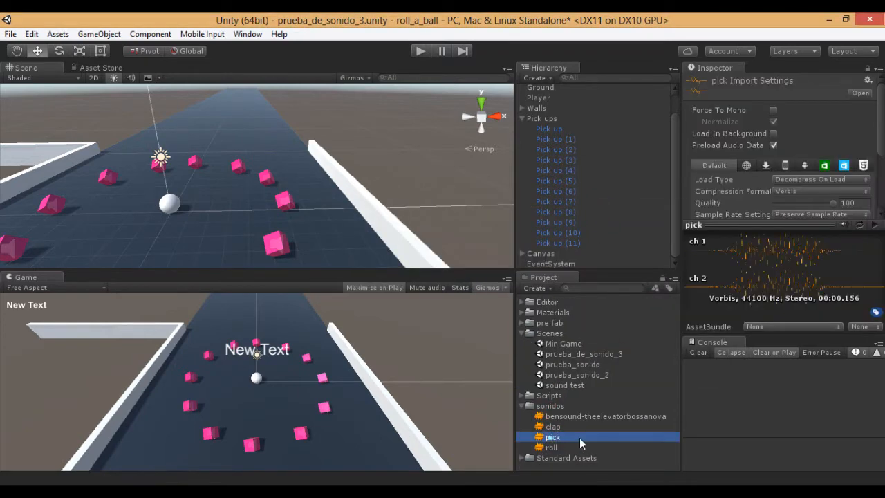
pyautogui.click(605, 446)
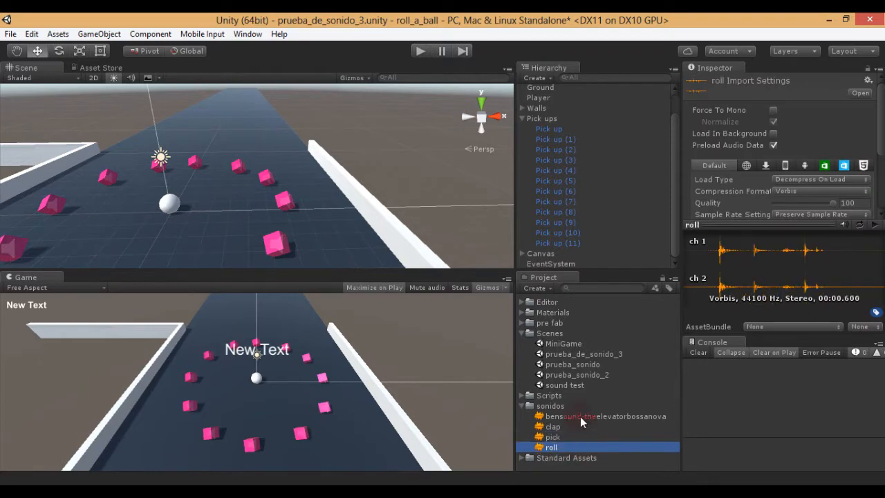
pyautogui.click(522, 406)
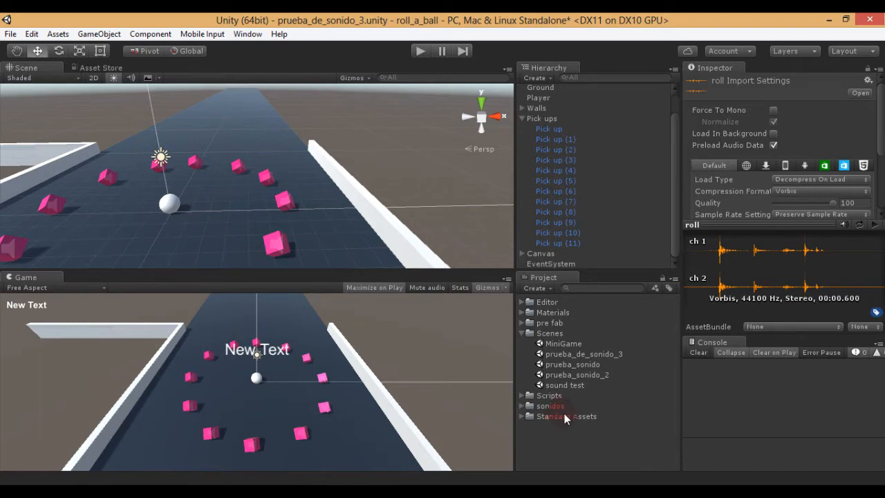
pyautogui.click(523, 405)
pyautogui.click(573, 416)
pyautogui.click(553, 427)
pyautogui.click(553, 437)
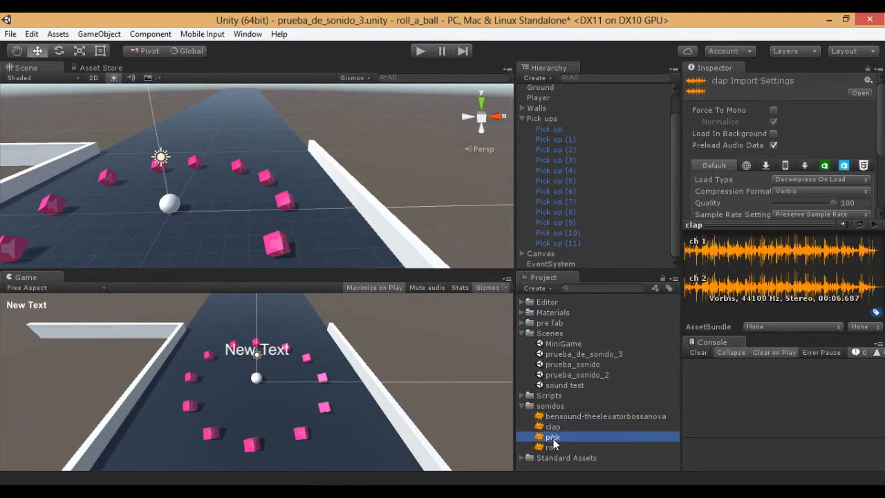
pyautogui.click(552, 447)
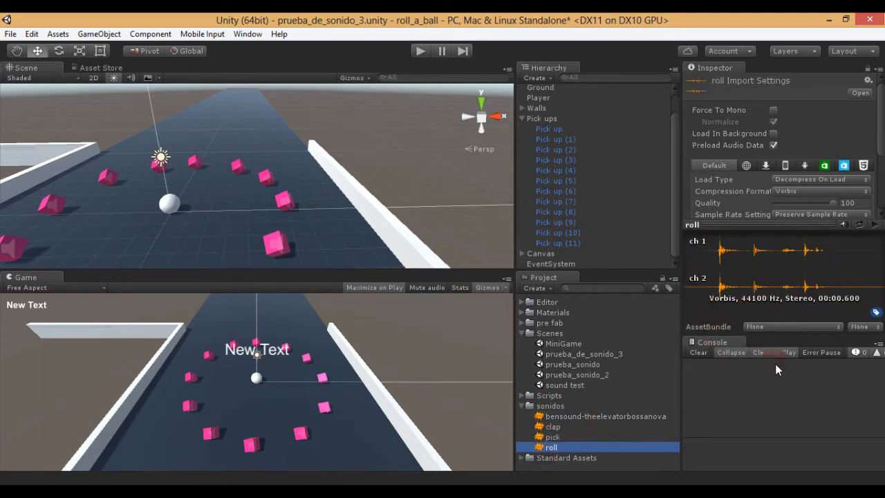
# Review the import settings of the roll audio clip and collapse the sonidos folder
pyautogui.click(775, 269)
pyautogui.scroll(-2, 772, 204)
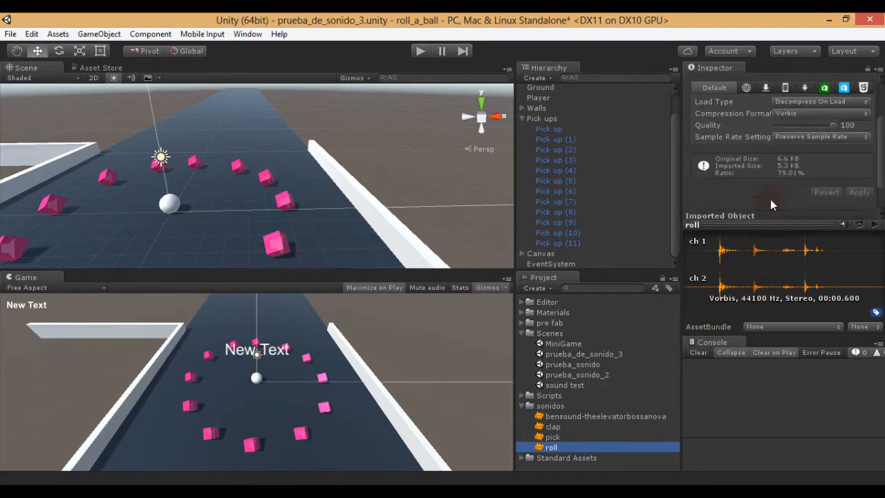
pyautogui.scroll(-1, 767, 201)
pyautogui.scroll(4, 750, 173)
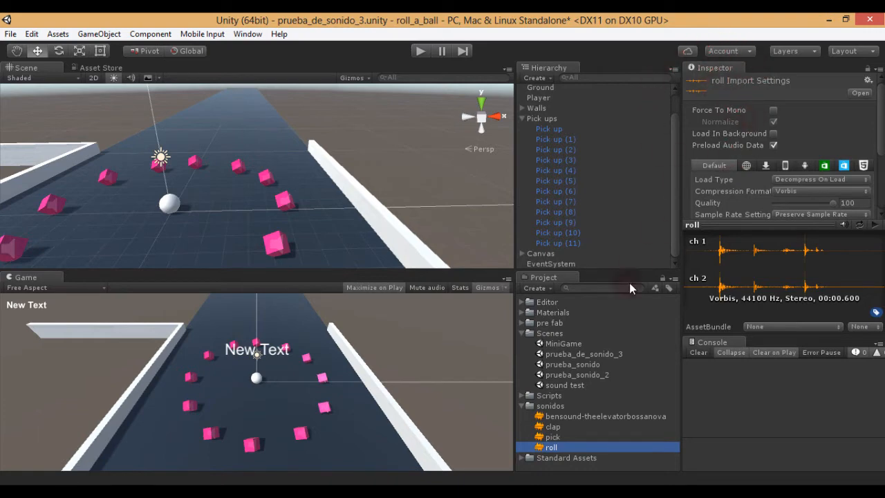
pyautogui.click(521, 405)
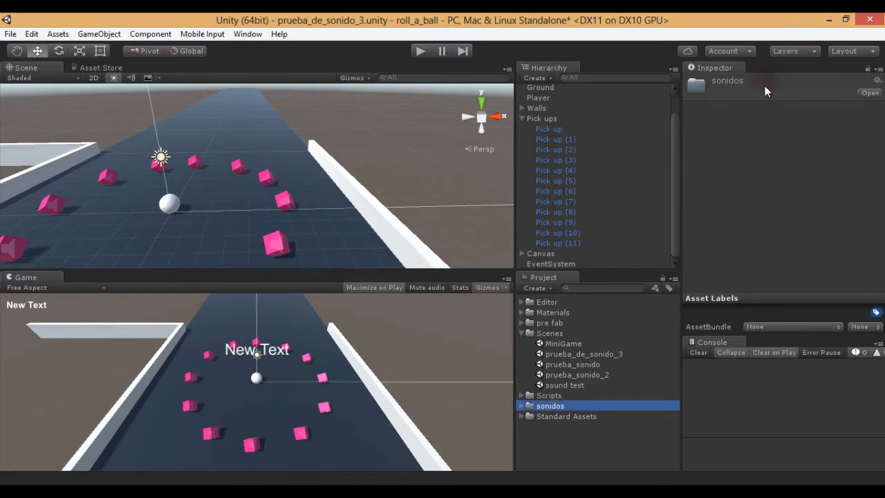
# Minimize Unity, switch to the Chrome browser, search Google for findsounds and open the FindSounds website
pyautogui.click(829, 20)
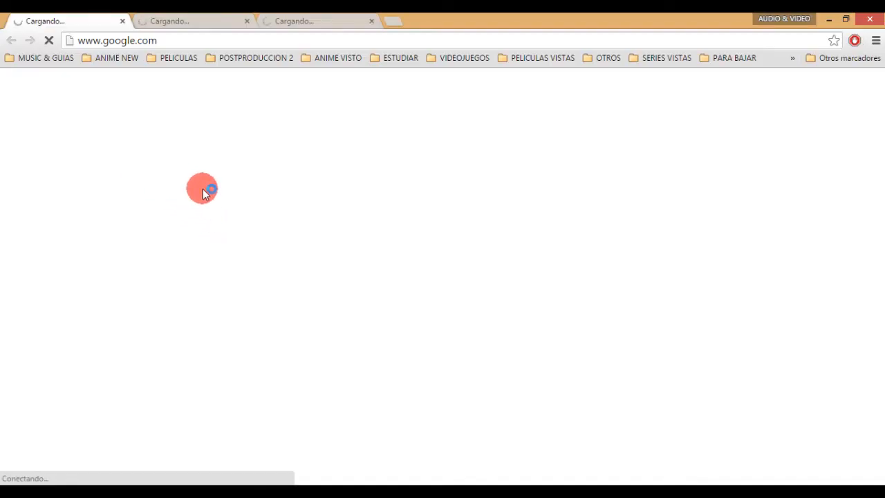
pyautogui.click(331, 278)
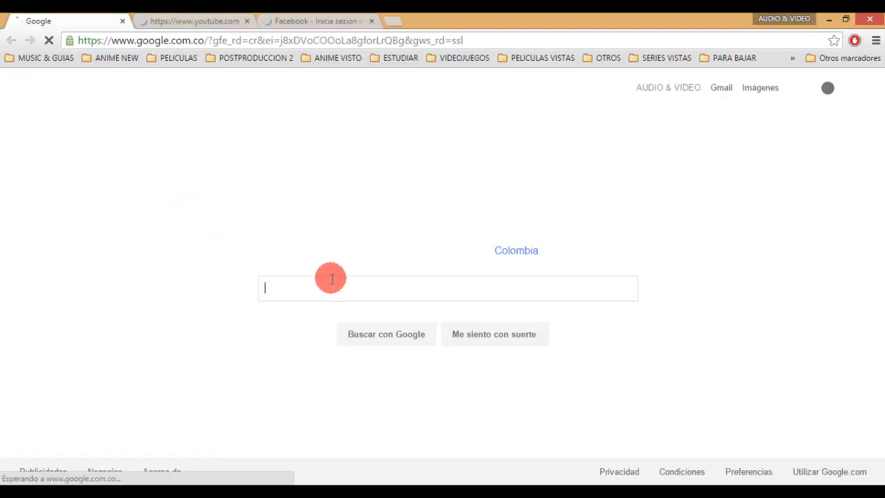
pyautogui.write('fi')
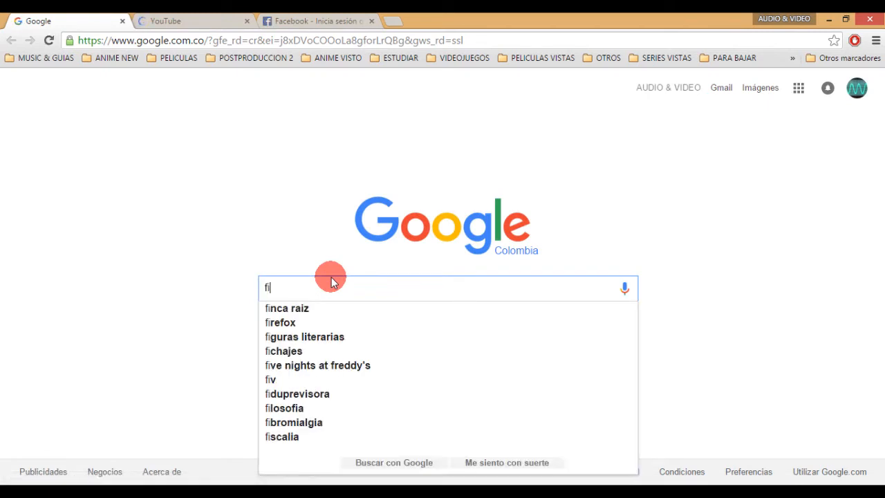
pyautogui.write('nds')
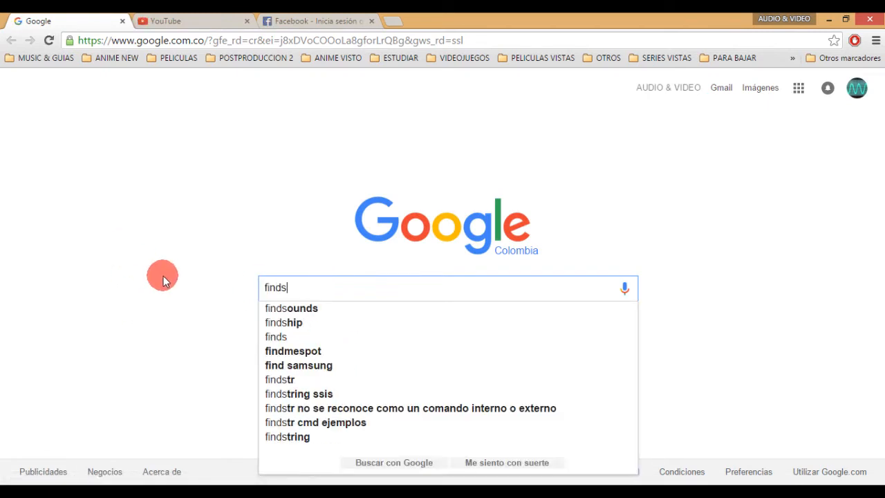
pyautogui.click(280, 309)
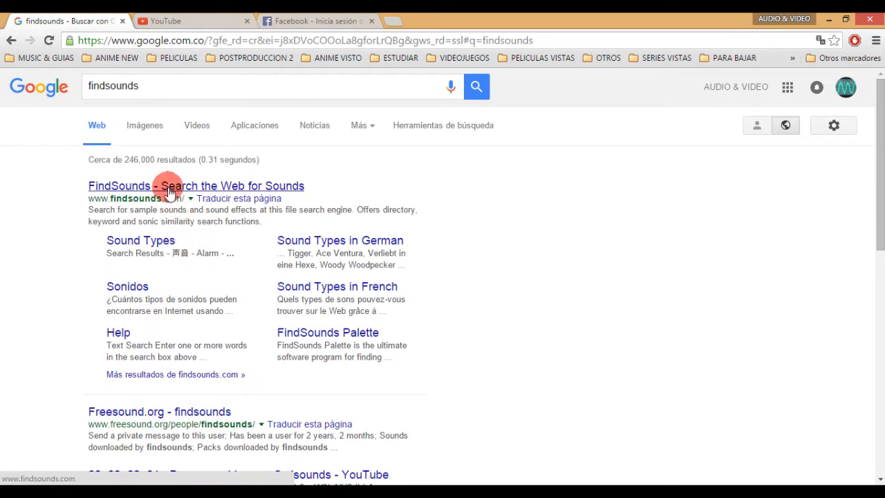
pyautogui.click(172, 185)
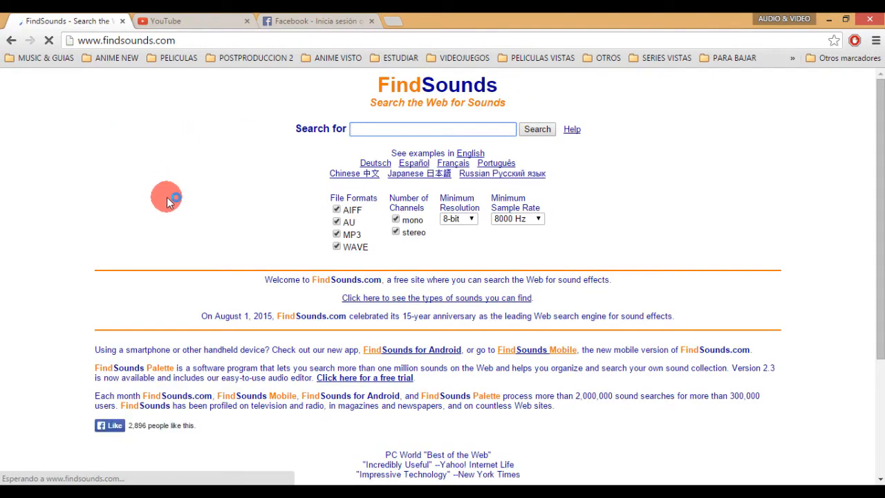
# Search FindSounds for "roll" with a minimum resolution of 16-bit and a minimum sample rate of 44100 Hz
pyautogui.click(360, 130)
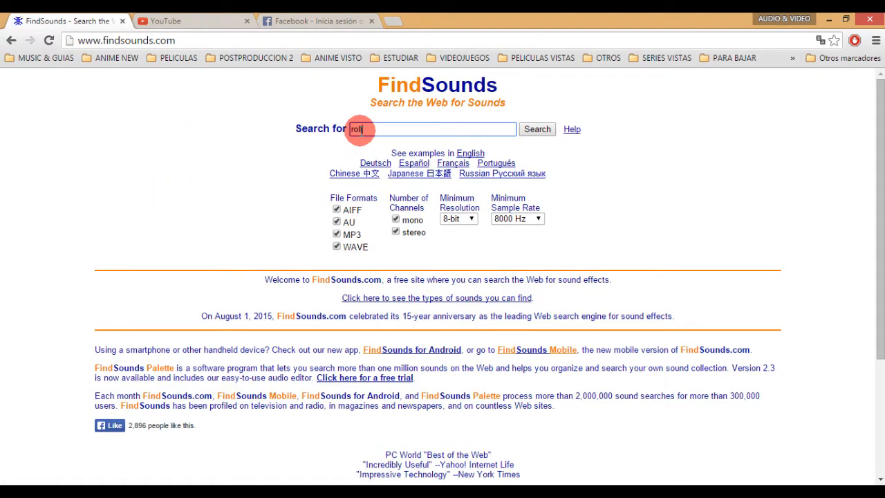
pyautogui.write('roll')
pyautogui.click(470, 219)
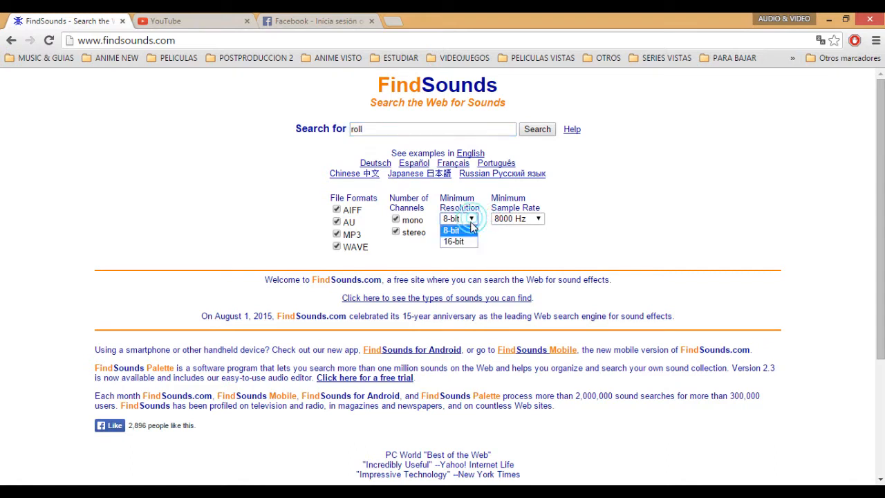
pyautogui.click(454, 241)
pyautogui.click(540, 221)
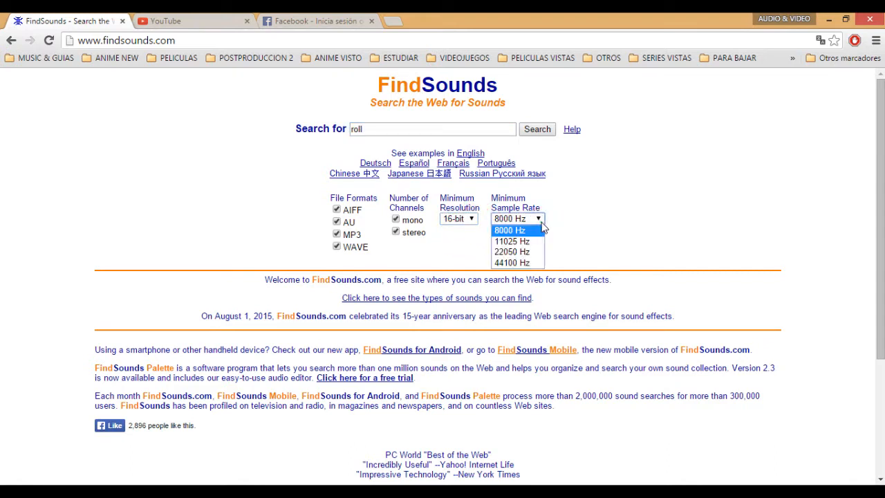
pyautogui.click(513, 263)
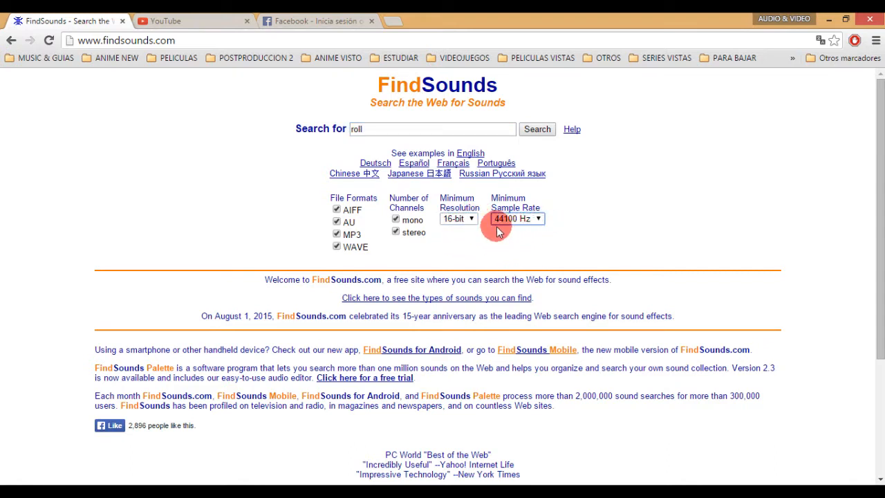
pyautogui.click(537, 130)
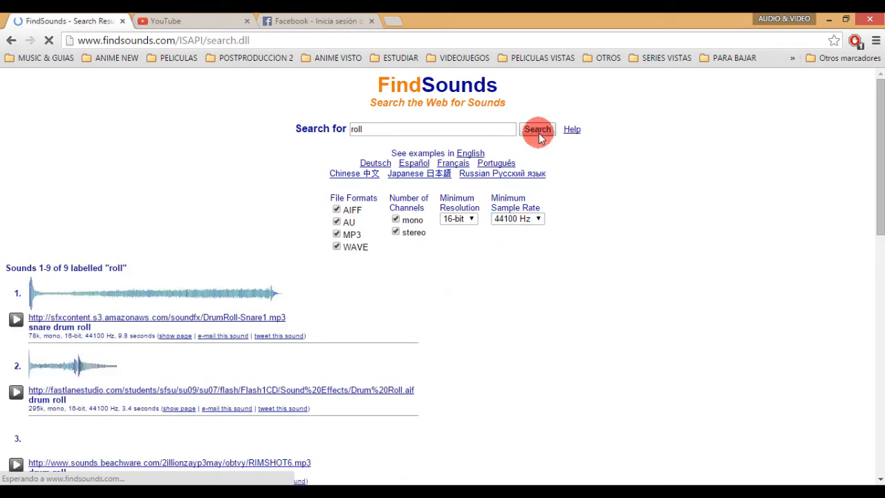
# Browse the roll results and download the second sound, Drum Roll.aif, to the Escritorio folder
pyautogui.scroll(-4, 56, 266)
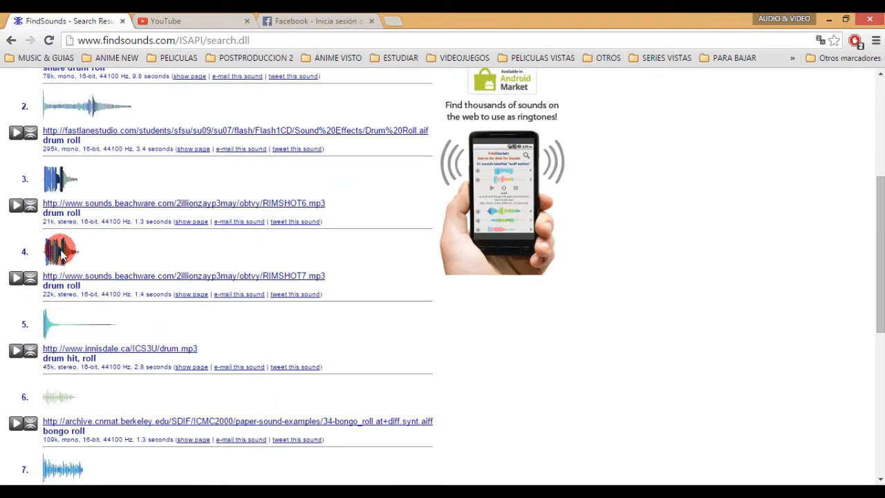
pyautogui.scroll(-5, 45, 314)
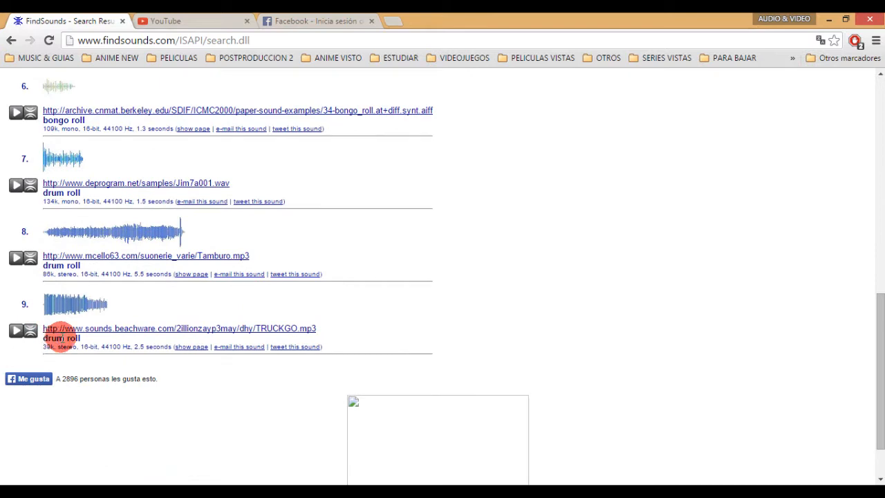
pyautogui.scroll(3, 62, 338)
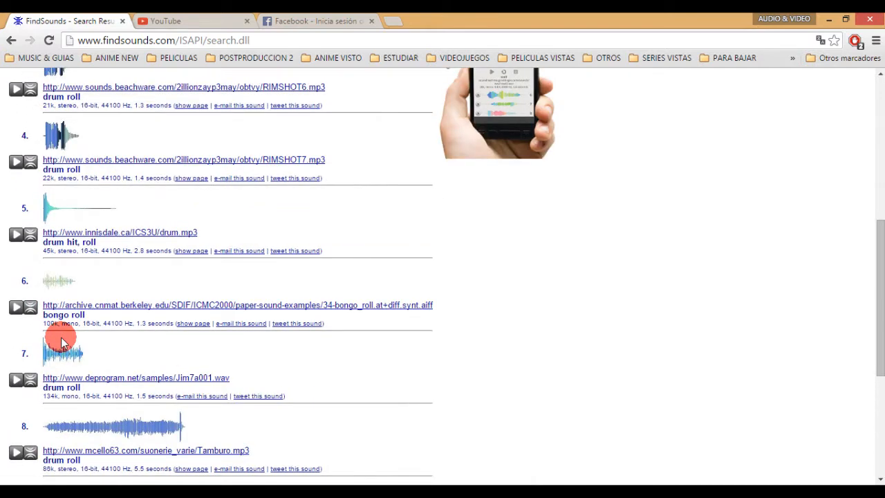
pyautogui.scroll(3, 60, 342)
pyautogui.scroll(1, 69, 350)
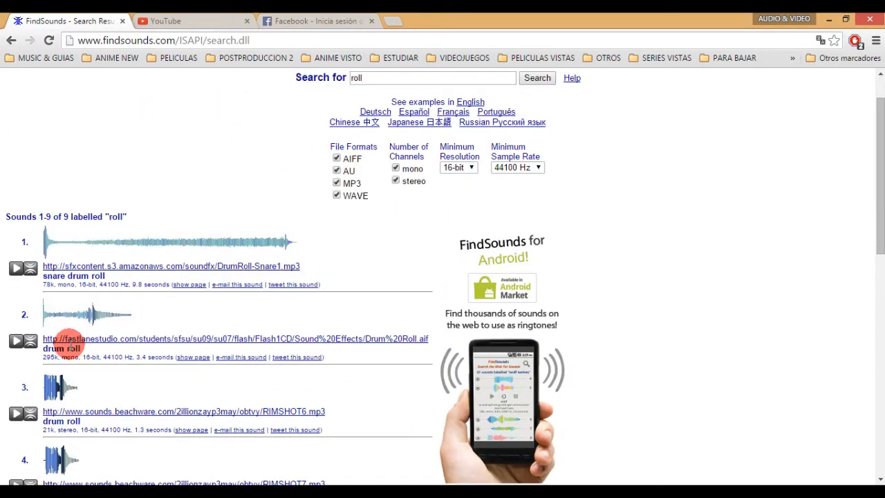
pyautogui.click(17, 279)
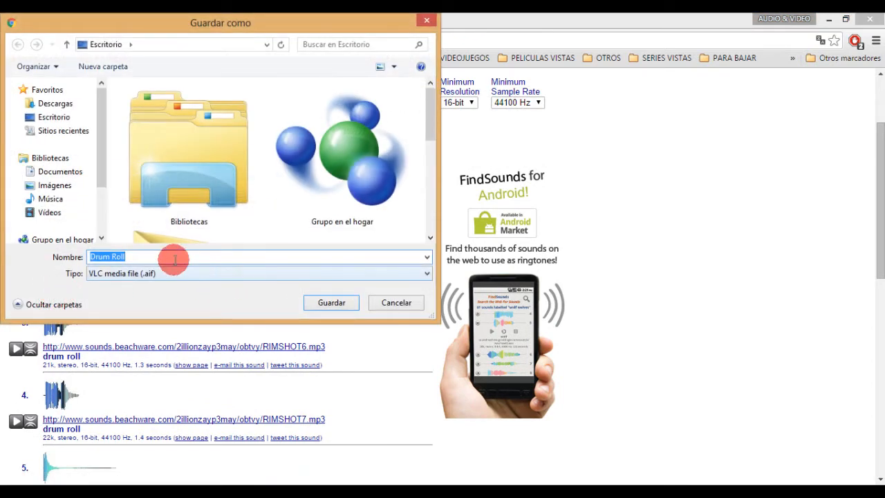
pyautogui.click(74, 119)
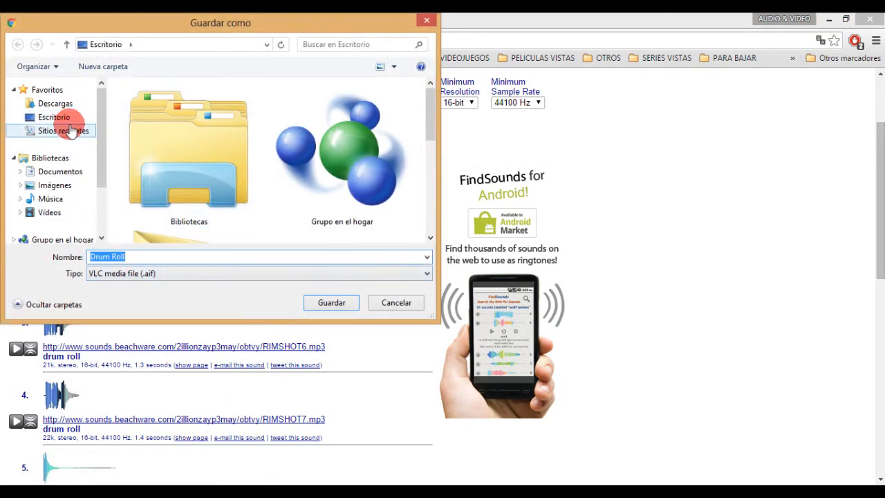
pyautogui.click(316, 302)
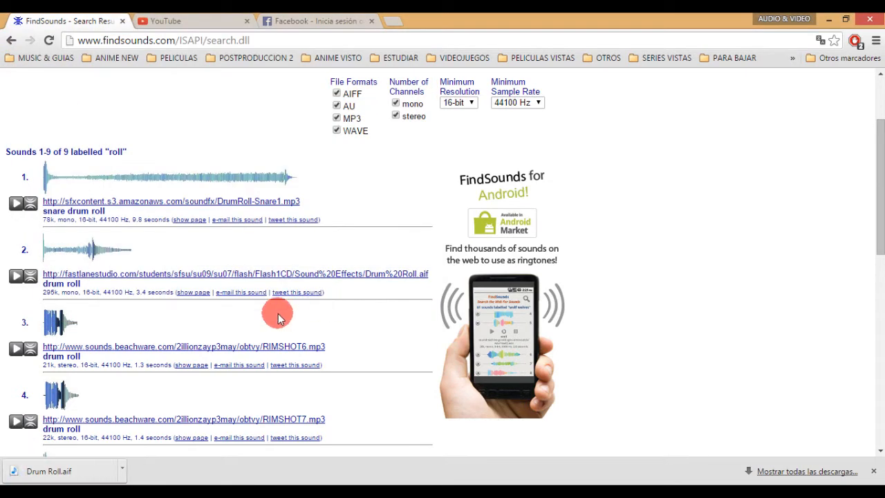
# Download the bongo roll sound, 34-bongo_roll.at+diff.synt.aiff, to the Escritorio folder
pyautogui.scroll(-2, 134, 336)
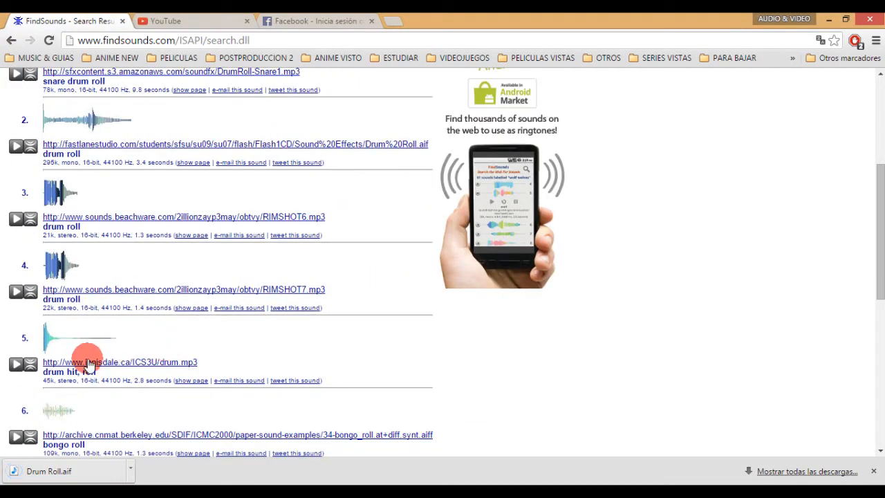
pyautogui.scroll(-1, 17, 374)
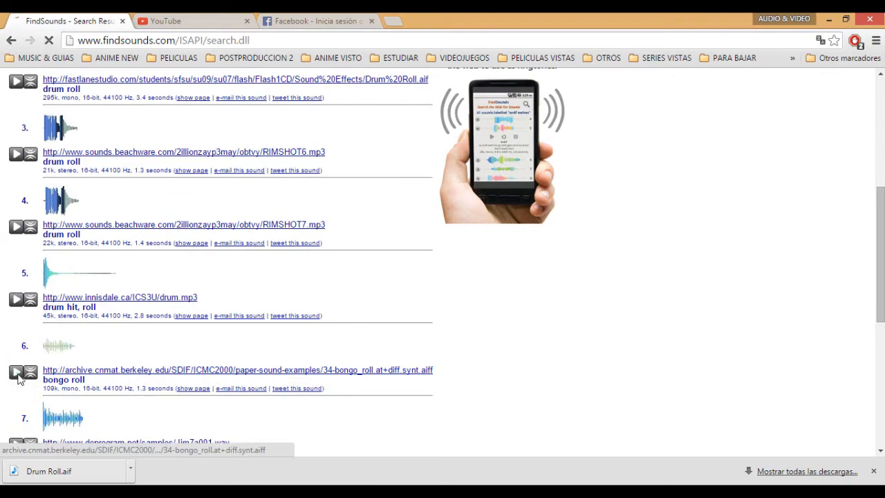
pyautogui.click(16, 371)
pyautogui.click(359, 304)
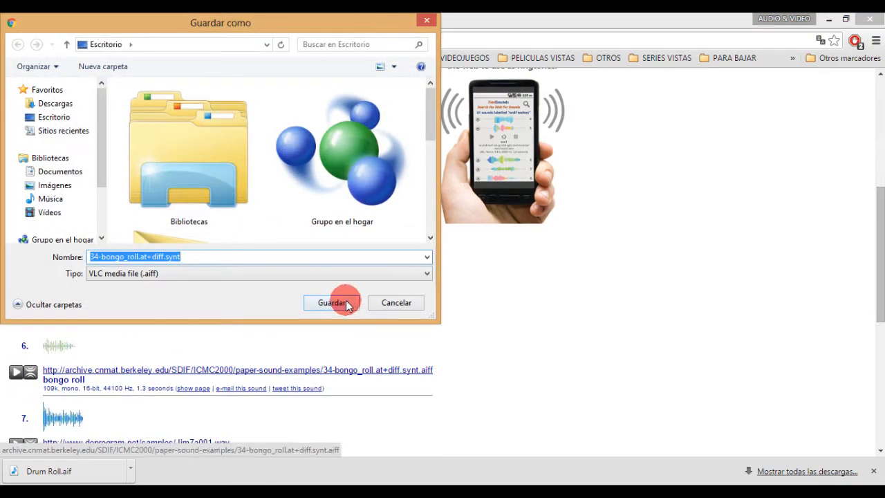
# Search FindSounds for "pick" in place of the previous term
pyautogui.scroll(-2, 220, 332)
pyautogui.scroll(7, 224, 325)
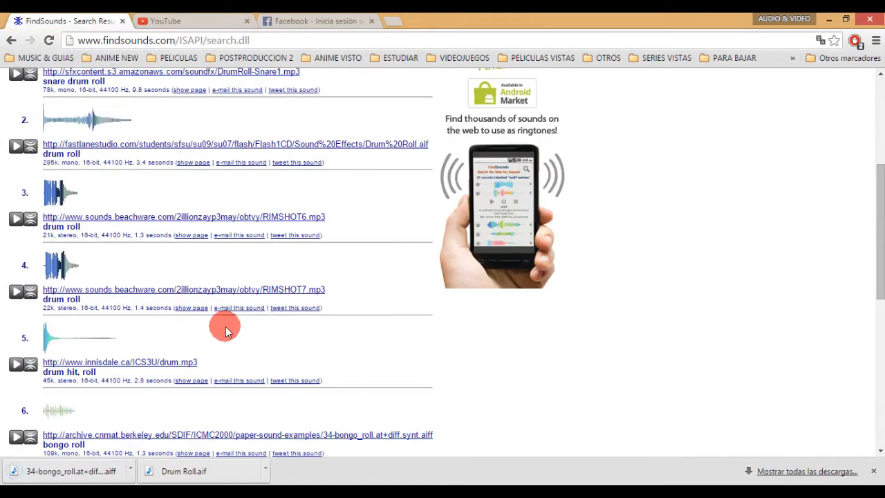
pyautogui.doubleClick(384, 128)
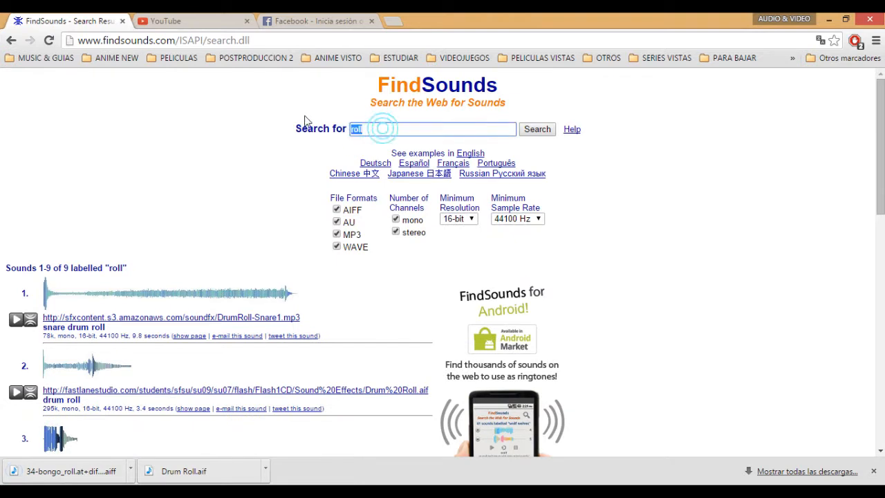
pyautogui.write('pick')
pyautogui.press('Return')
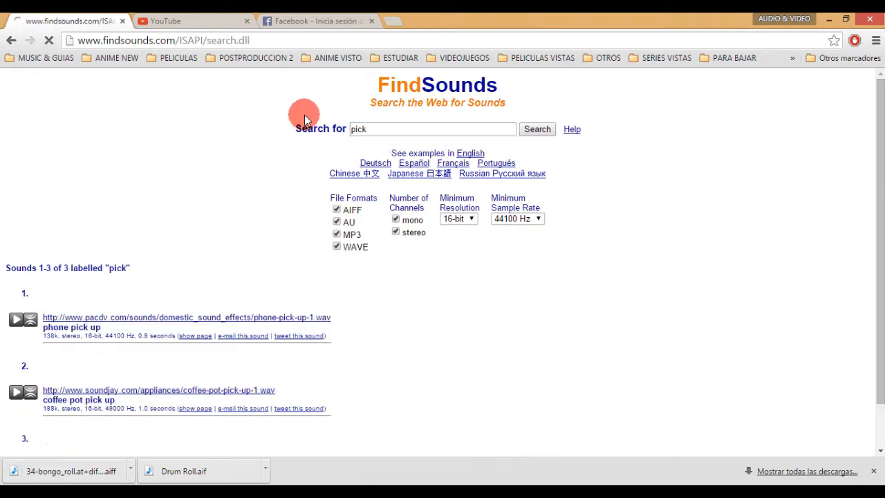
# Play the phone pick up sound and save it as phone-pick-up-1 in Wave format to the Escritorio folder
pyautogui.scroll(-1, 80, 320)
pyautogui.click(23, 253)
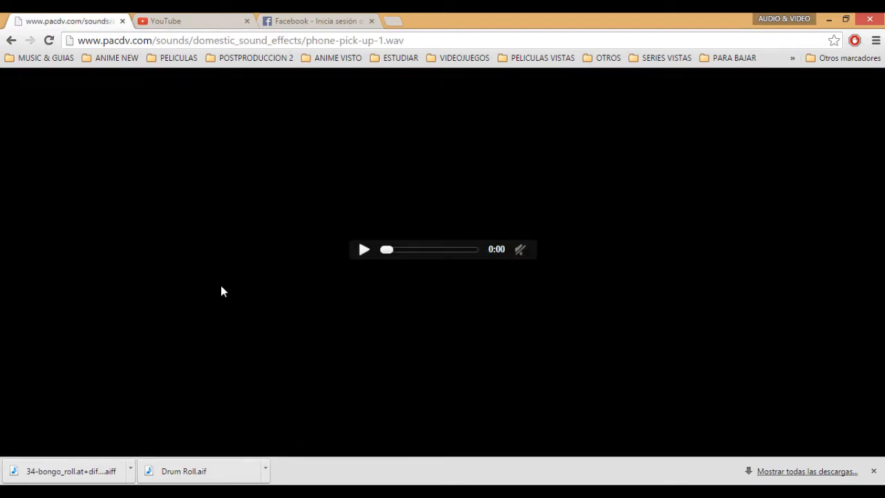
pyautogui.click(361, 253)
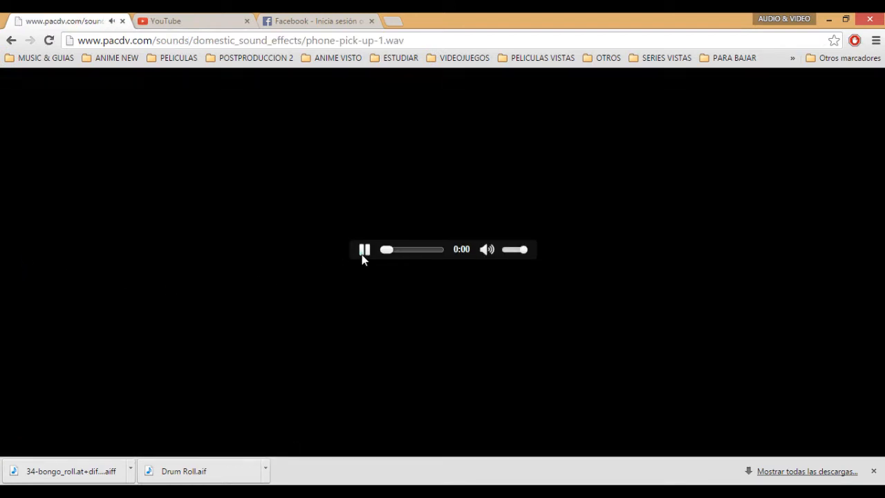
pyautogui.rightClick(511, 251)
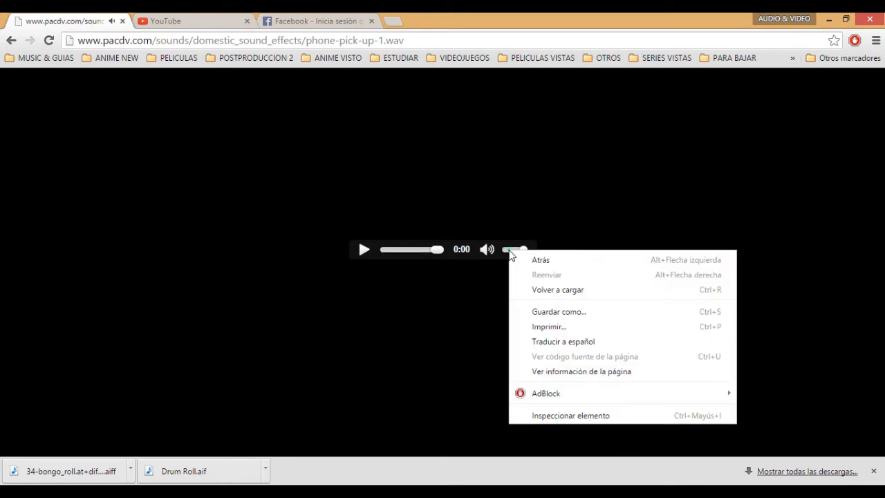
pyautogui.click(555, 313)
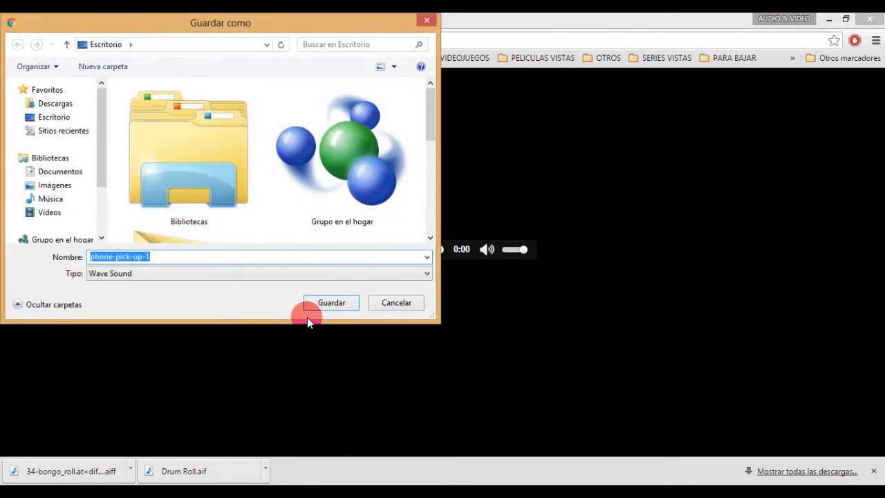
pyautogui.click(318, 303)
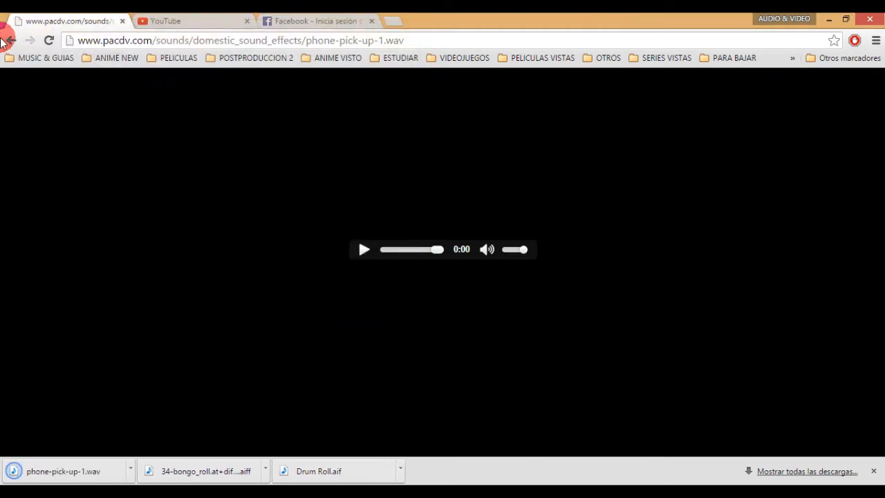
# Return to the pick results and save the second sound, coffee-pot-pick-up-1.wav, to the Escritorio folder
pyautogui.click(9, 40)
pyautogui.scroll(-3, 411, 237)
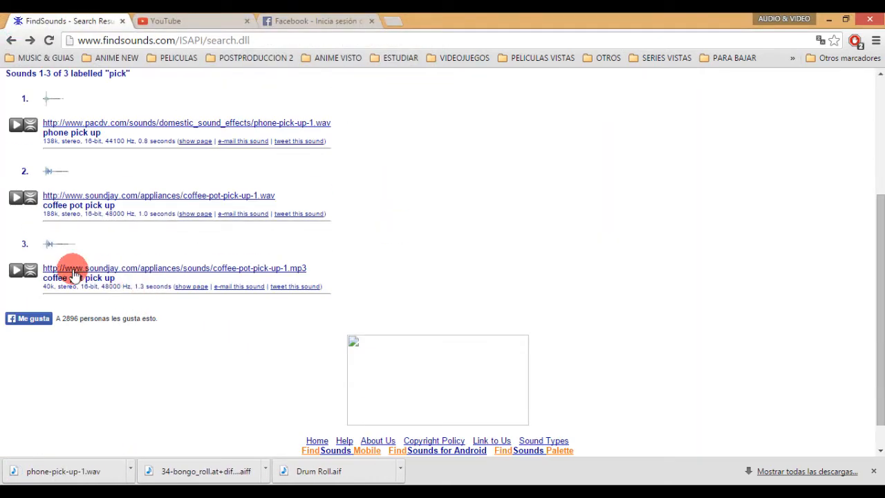
pyautogui.scroll(1, 75, 275)
pyautogui.click(14, 263)
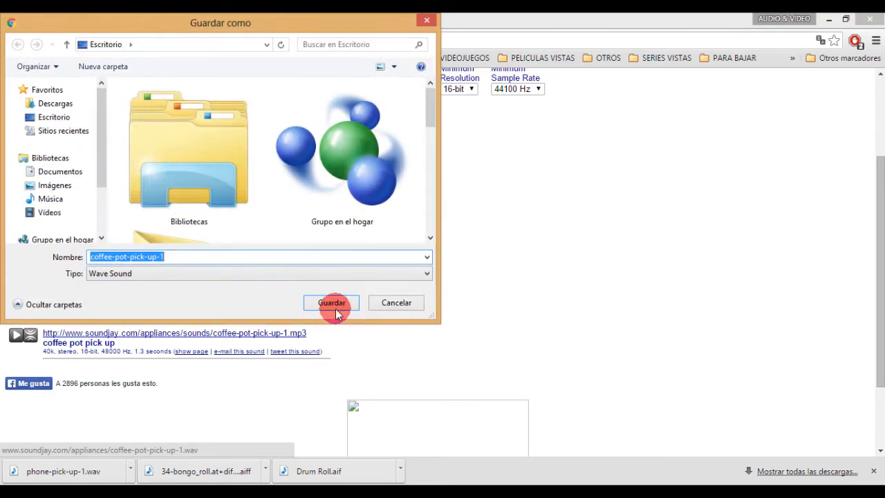
pyautogui.click(334, 307)
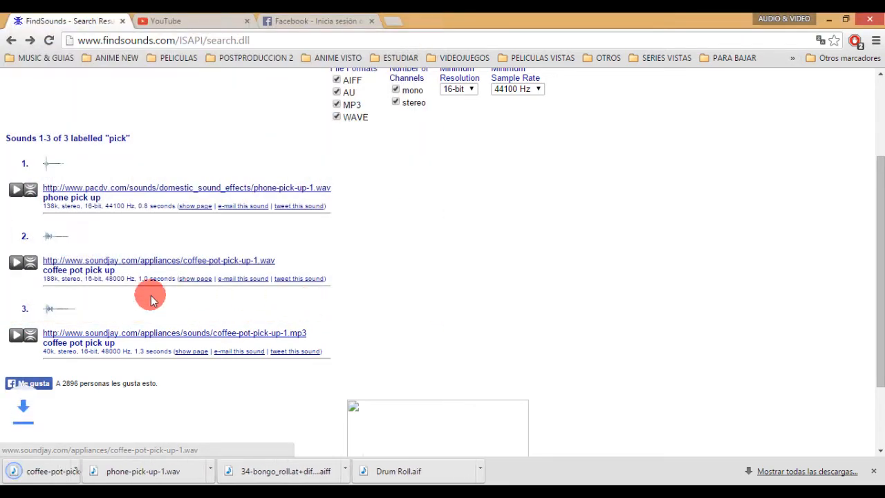
# Play the third result, coffee-pot-pick-up-1.mp3, and save it to the Escritorio folder
pyautogui.click(14, 336)
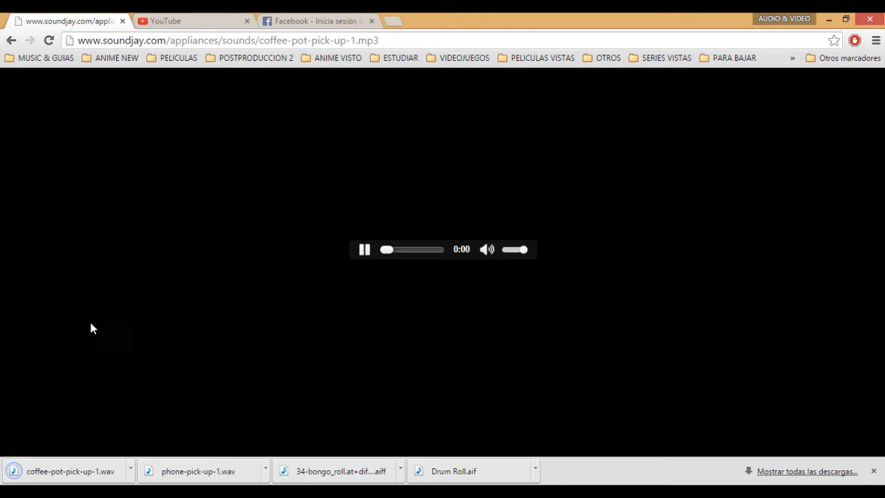
pyautogui.click(366, 254)
pyautogui.rightClick(529, 252)
pyautogui.click(571, 310)
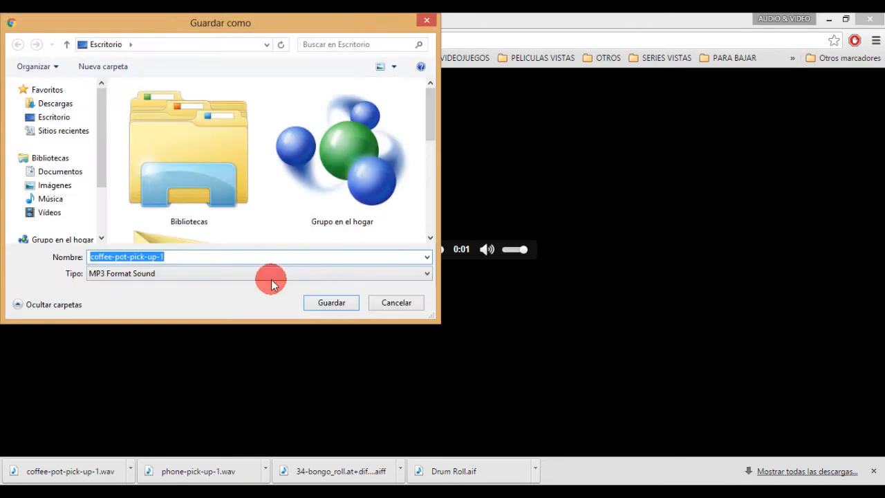
pyautogui.click(335, 304)
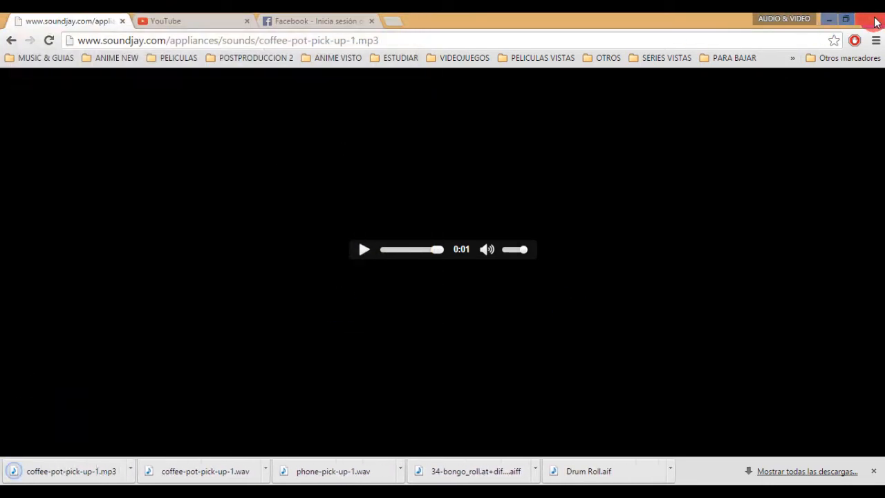
# Close the browser and cut the five downloaded sound files on the desktop
pyautogui.click(870, 19)
pyautogui.moveTo(77, 251)
pyautogui.mouseDown()
pyautogui.moveTo(40, 300)
pyautogui.moveTo(28, 419)
pyautogui.mouseUp()
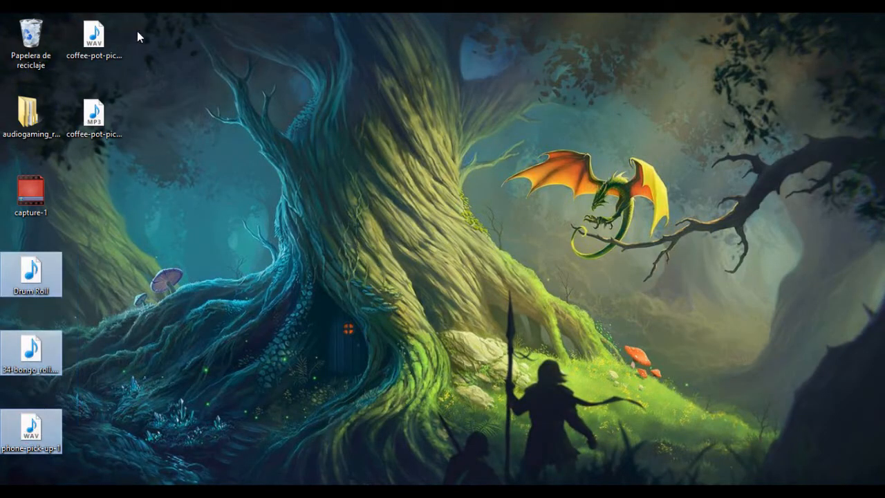
pyautogui.keyDown('ctrl'); pyautogui.moveTo(137, 31); pyautogui.dragTo(69, 133); pyautogui.keyUp('ctrl')
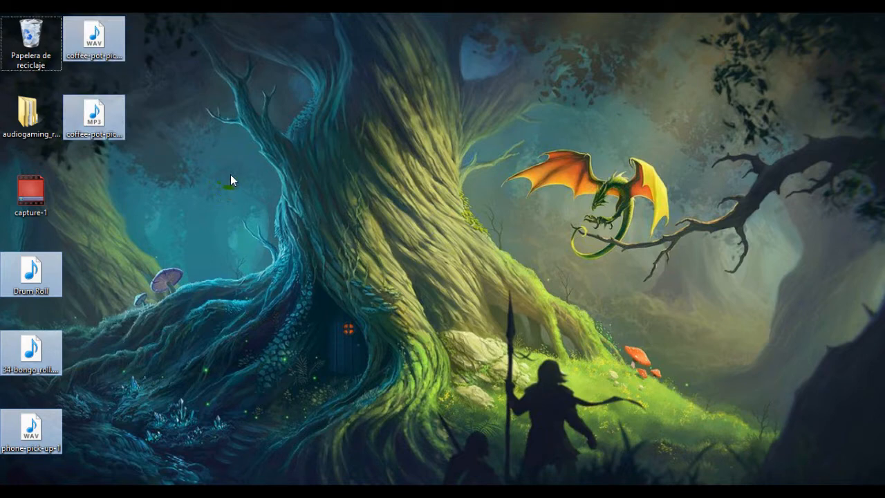
pyautogui.click(230, 178)
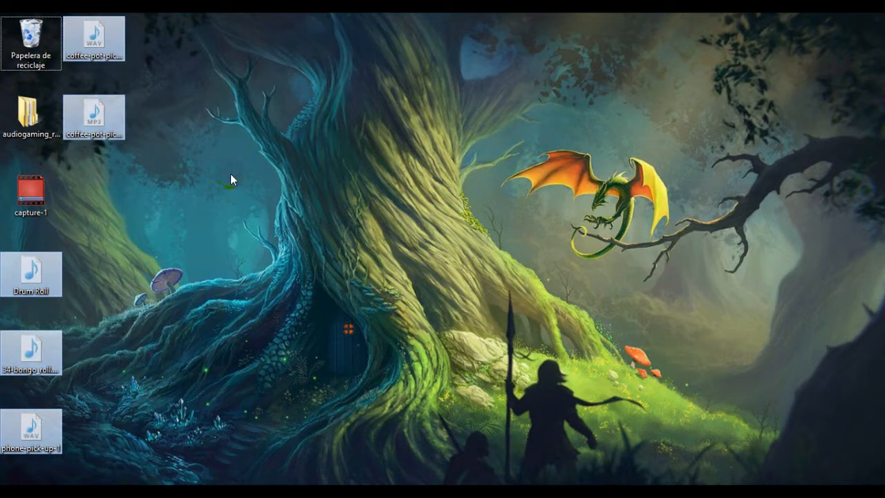
# Paste the cut sound files into the sonidos folder under Roll_a_Ball_unity, roll_a_ball, Assets of the audiogaming project
pyautogui.doubleClick(21, 123)
pyautogui.click(466, 122)
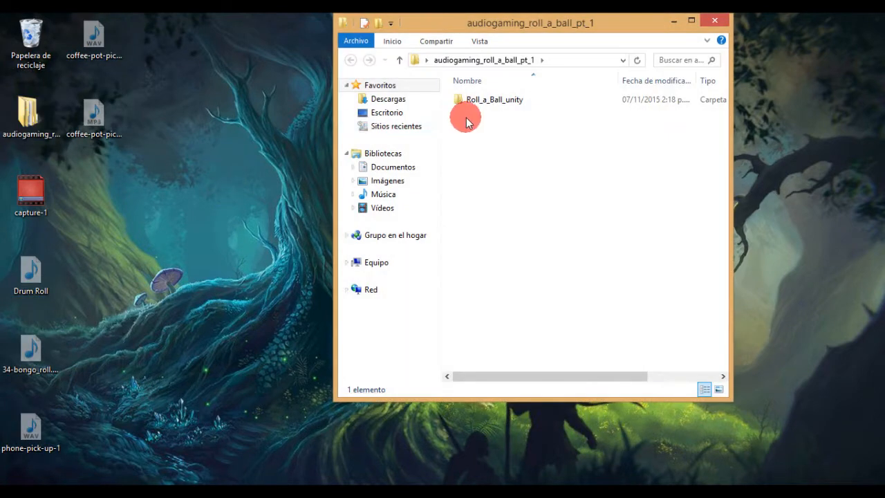
pyautogui.doubleClick(475, 99)
pyautogui.doubleClick(475, 102)
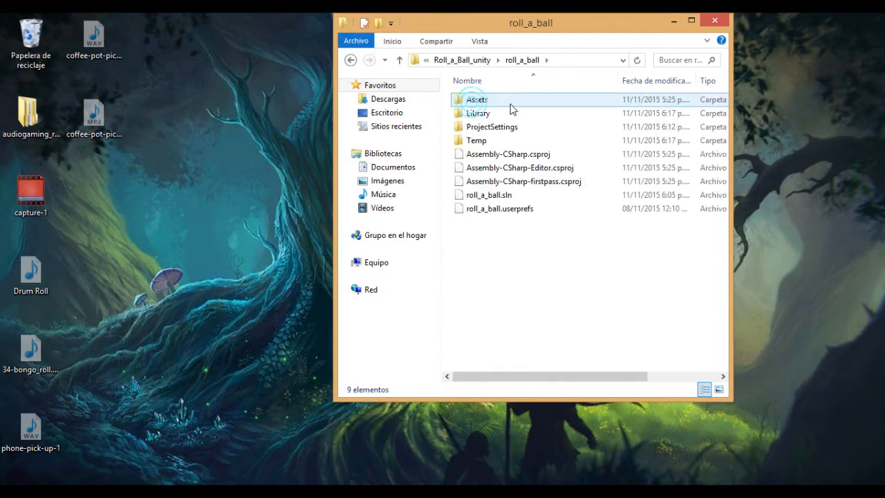
pyautogui.doubleClick(474, 102)
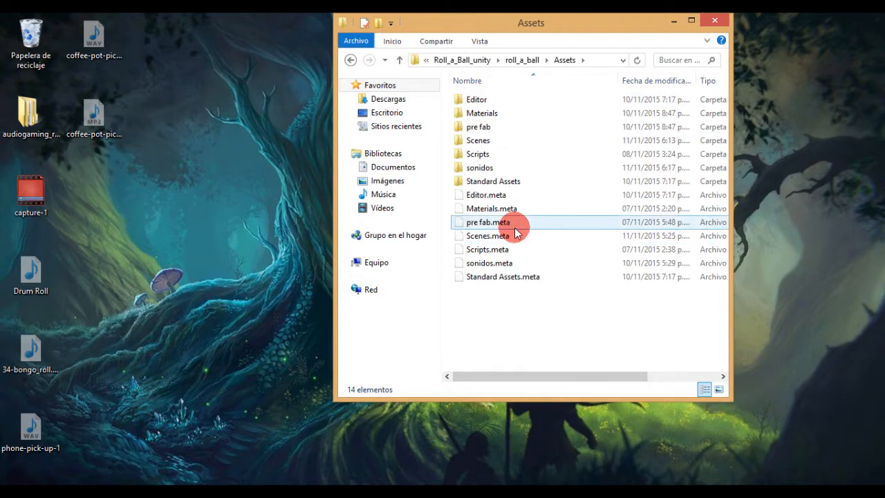
pyautogui.click(478, 169)
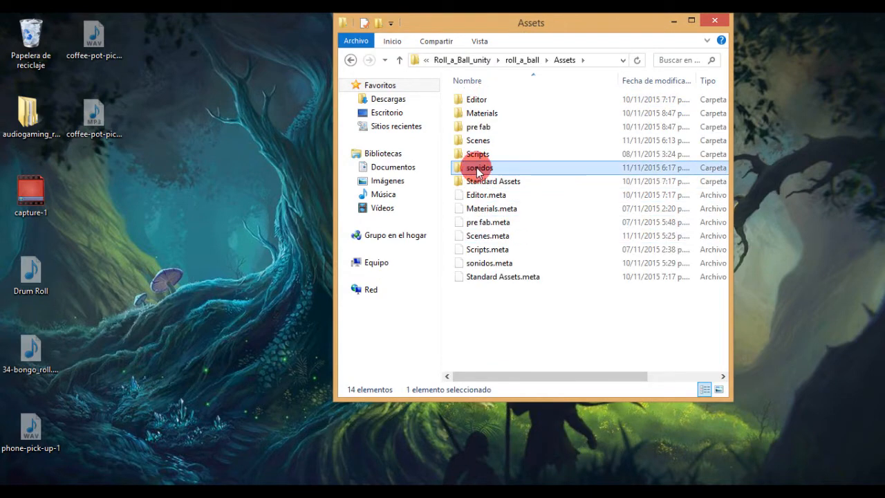
pyautogui.doubleClick(479, 169)
pyautogui.rightClick(472, 224)
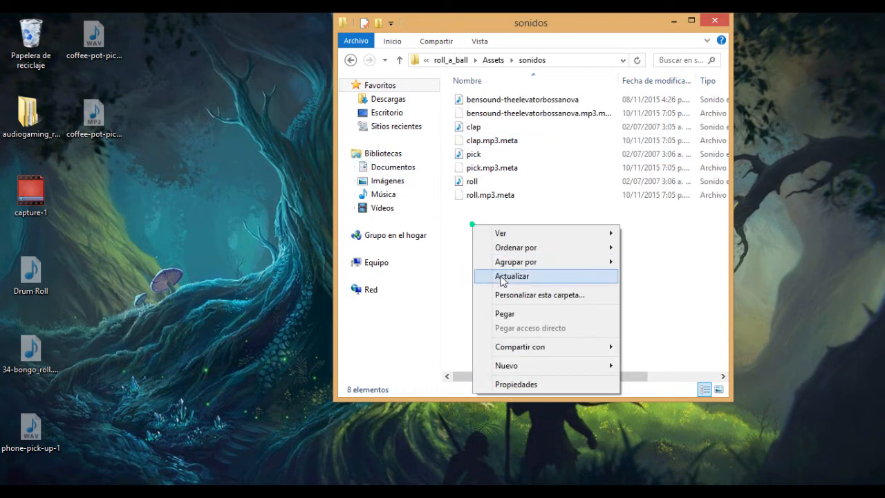
pyautogui.click(512, 314)
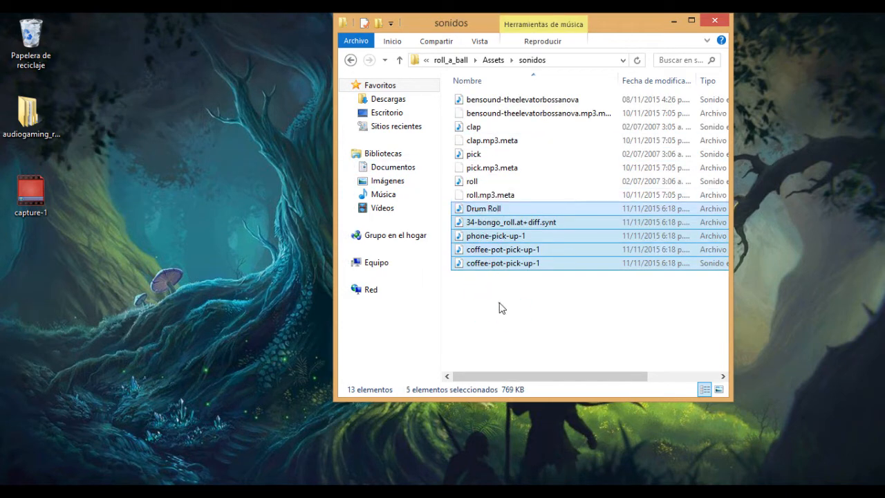
pyautogui.click(502, 308)
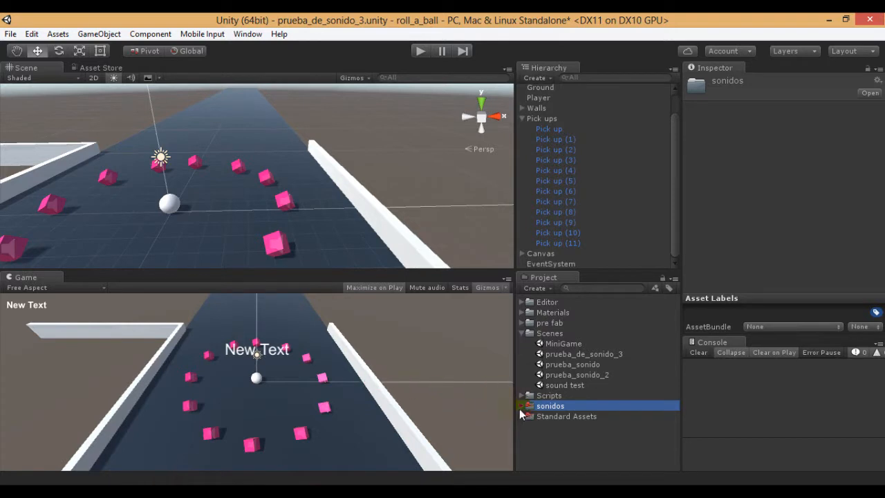
# In Unity, expand the sonidos folder and inspect its audio clips one by one, from the bongo roll to Drum Roll
pyautogui.click(520, 408)
pyautogui.scroll(-2, 597, 410)
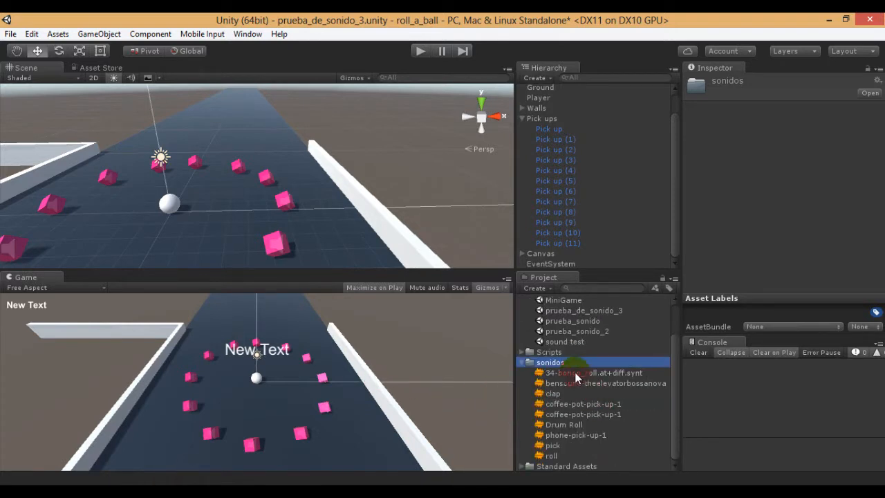
pyautogui.click(574, 371)
pyautogui.click(558, 384)
pyautogui.click(561, 394)
pyautogui.click(569, 405)
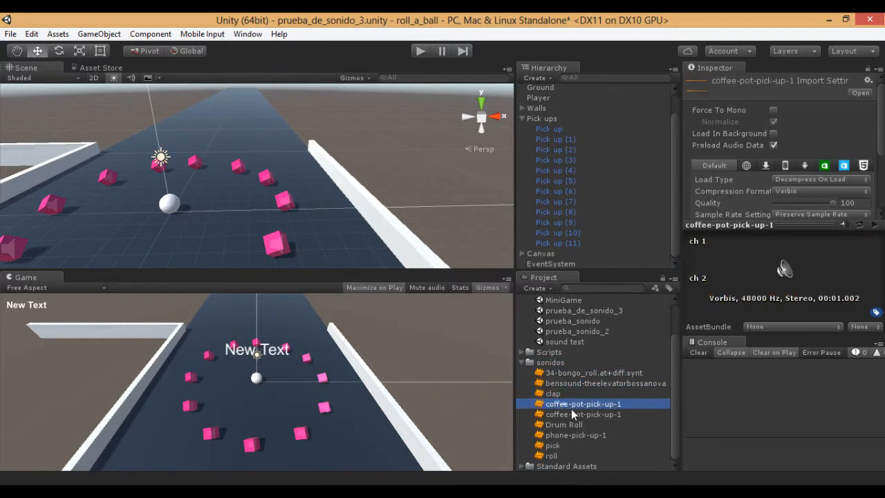
pyautogui.click(569, 414)
pyautogui.click(564, 424)
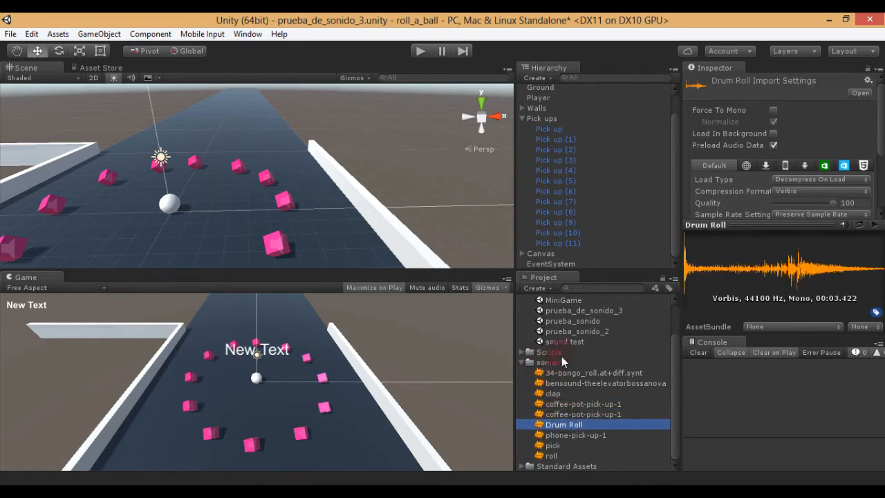
# Dock the Console beside the Game view and bring the Game view back to the front
pyautogui.moveTo(723, 340); pyautogui.dragTo(286, 293)
pyautogui.moveTo(222, 289); pyautogui.dragTo(88, 281)
pyautogui.click(32, 276)
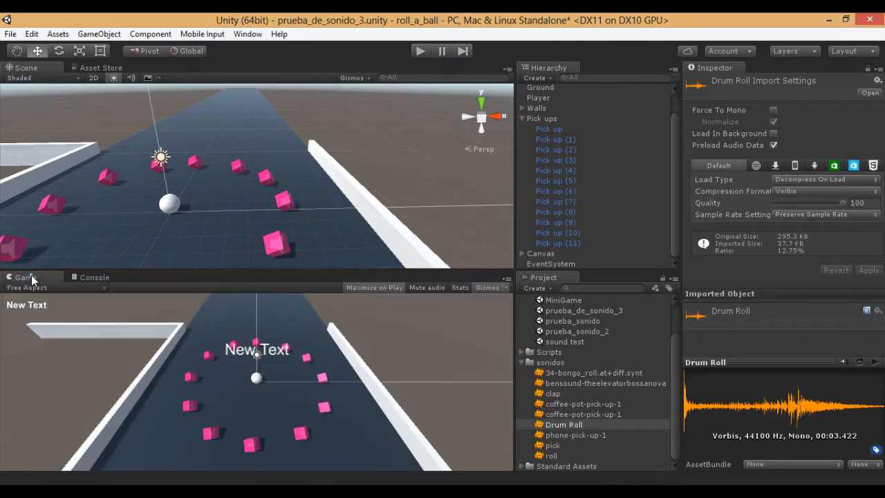
pyautogui.click(92, 277)
pyautogui.click(42, 277)
# Examine the 34-bongo_roll.at+diff.synt clip's import settings, including the Reset option and the external players offered for opening the file
pyautogui.click(565, 373)
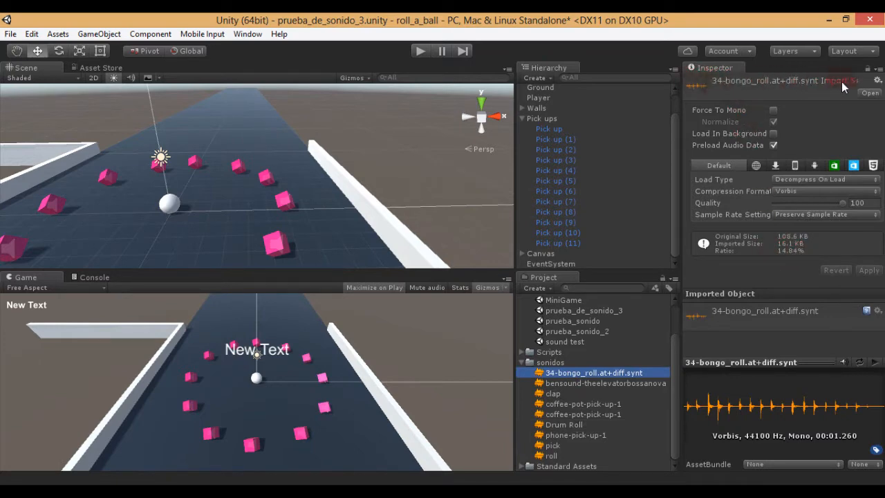
pyautogui.click(877, 80)
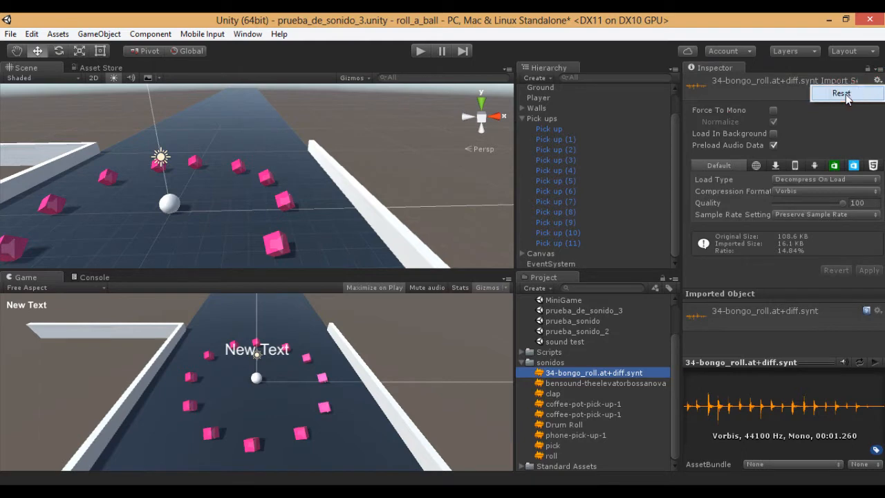
pyautogui.click(843, 94)
pyautogui.click(870, 93)
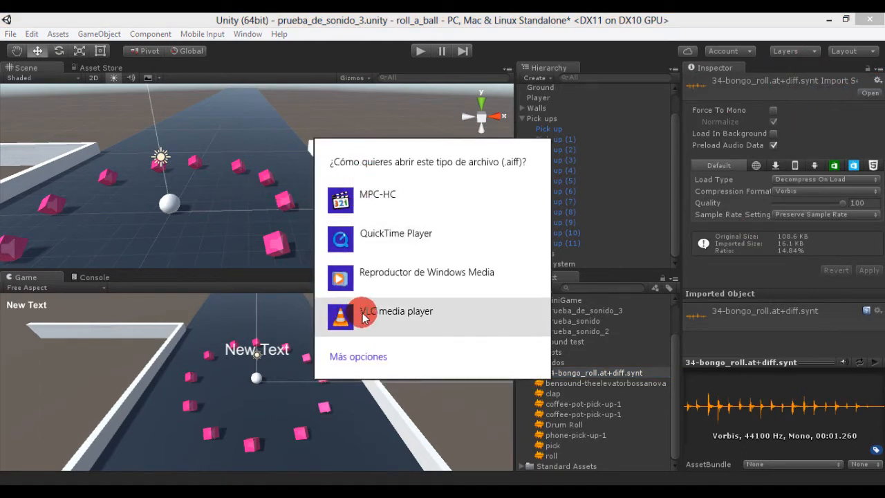
pyautogui.click(830, 111)
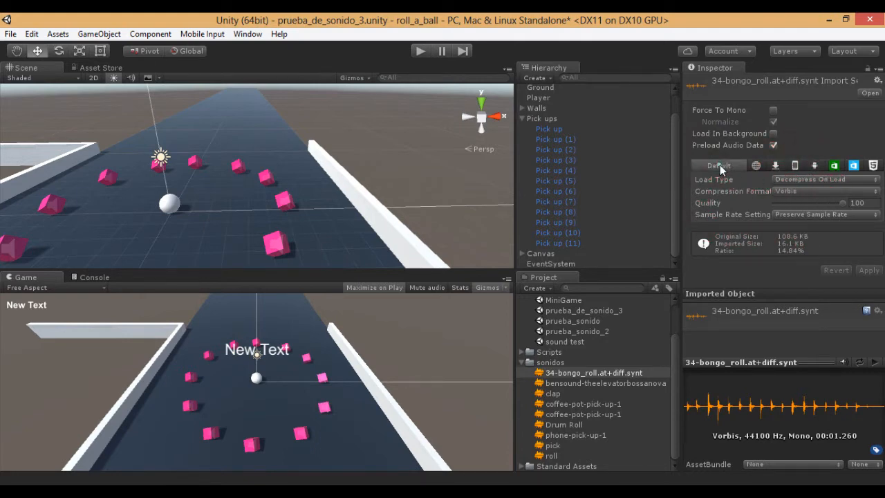
# Review the bongo roll clip's Load Type options and choose Decompress On Load
pyautogui.click(806, 180)
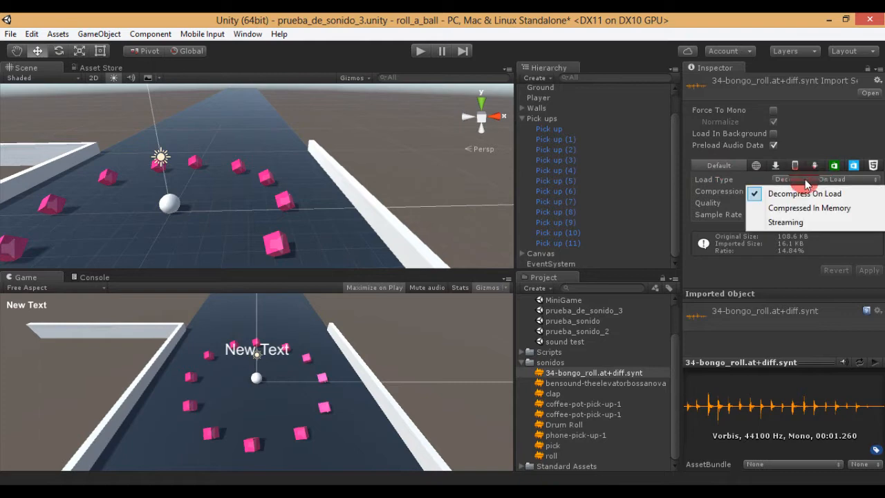
pyautogui.click(779, 194)
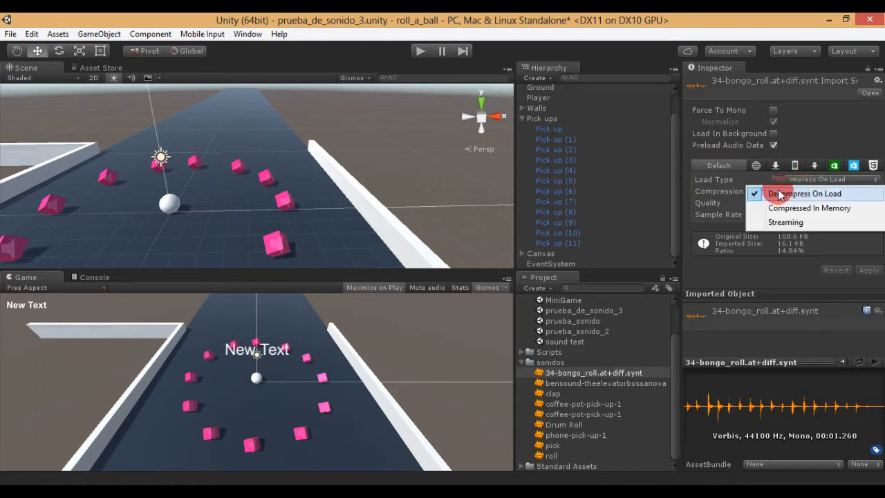
pyautogui.moveTo(779, 195); pyautogui.dragTo(696, 197)
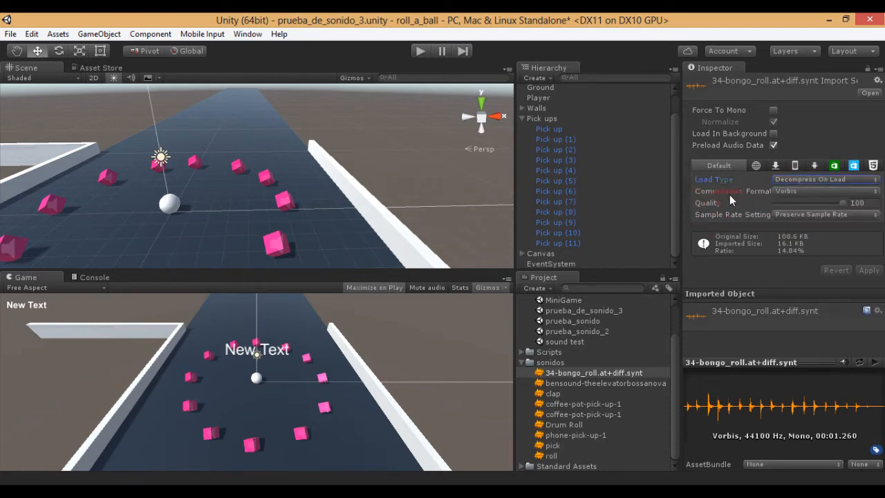
# Review the Compression Format and Sample Rate Setting options of the 34-bongo_roll.at+diff.synt clip
pyautogui.click(789, 194)
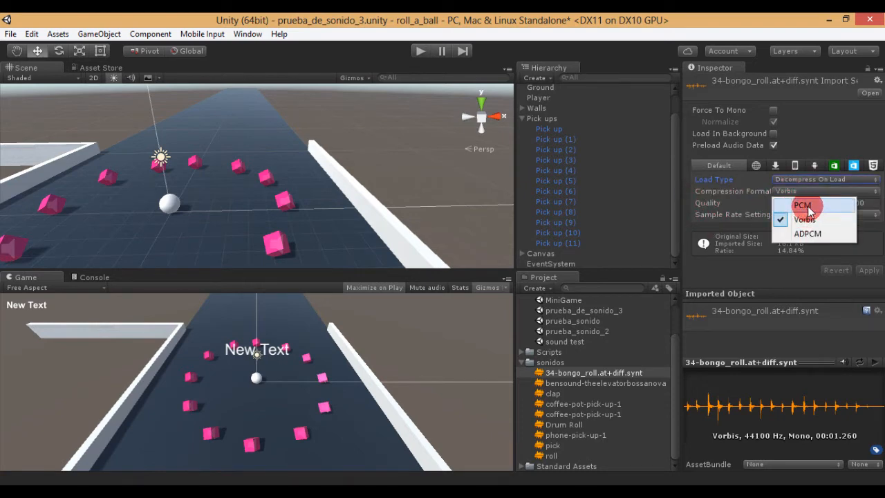
pyautogui.moveTo(779, 207); pyautogui.dragTo(708, 220)
pyautogui.click(654, 201)
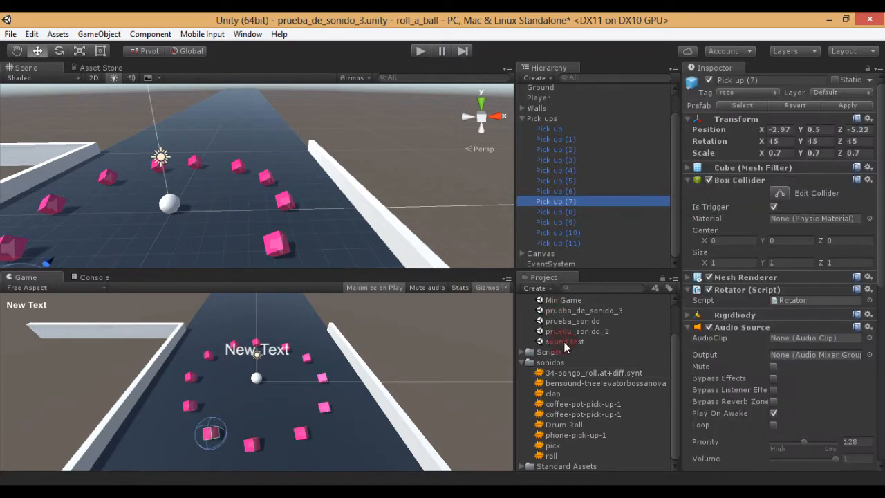
pyautogui.click(576, 374)
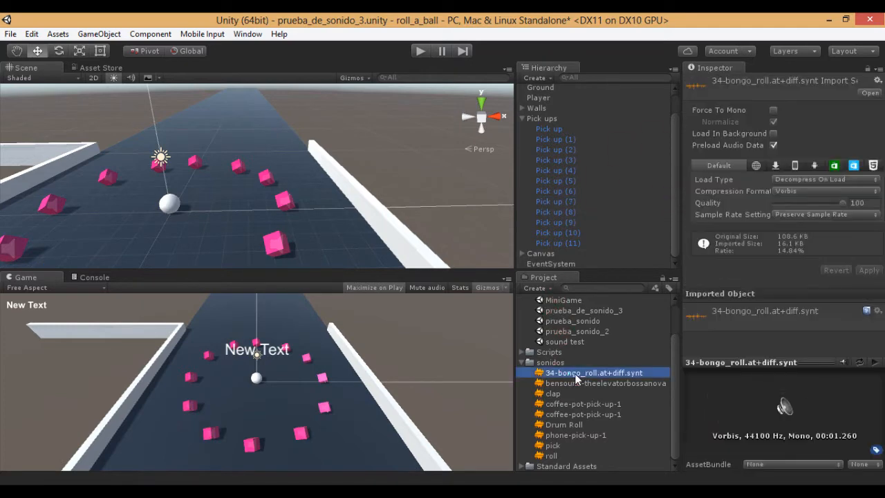
pyautogui.click(806, 215)
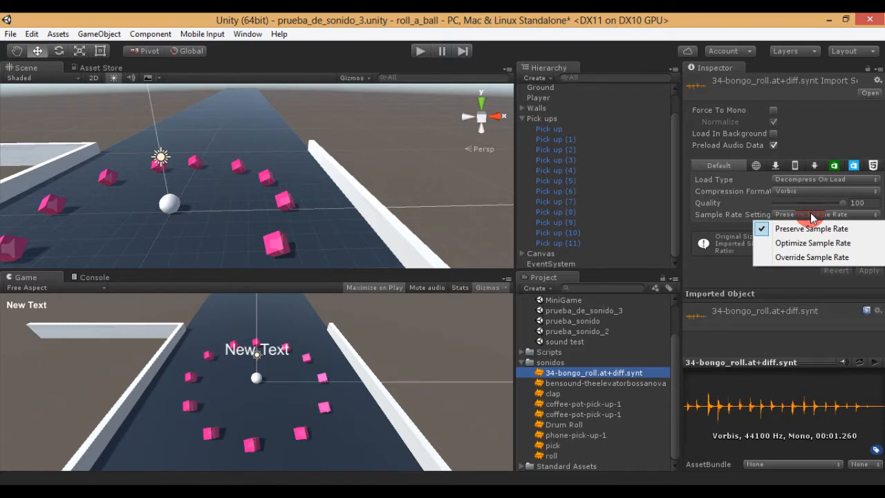
pyautogui.click(685, 193)
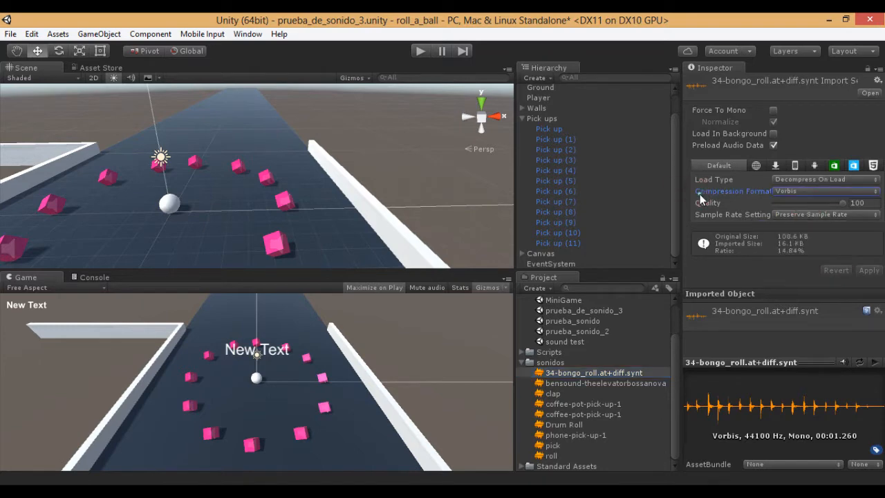
# Look through the bongo roll clip's platform-specific override settings and return to the Default import settings
pyautogui.click(755, 167)
pyautogui.click(775, 167)
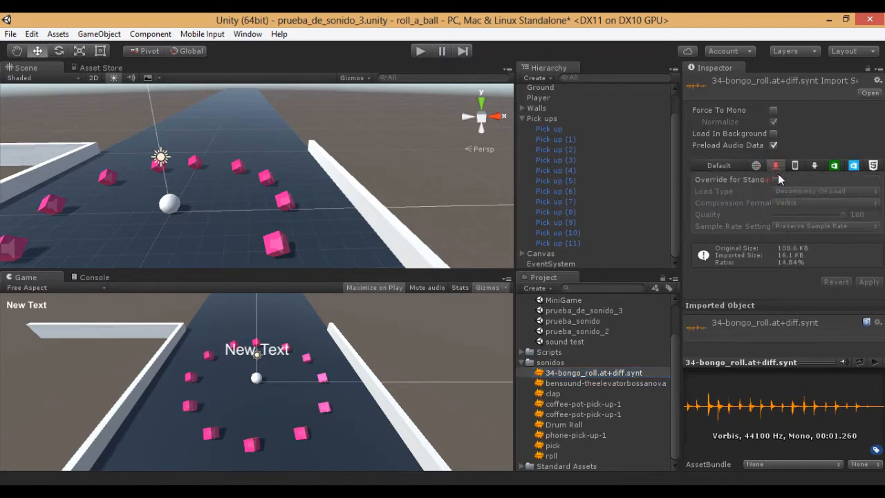
pyautogui.click(818, 168)
pyautogui.click(833, 166)
pyautogui.click(873, 167)
pyautogui.click(854, 167)
pyautogui.click(834, 167)
pyautogui.click(816, 166)
pyautogui.click(795, 166)
pyautogui.click(777, 167)
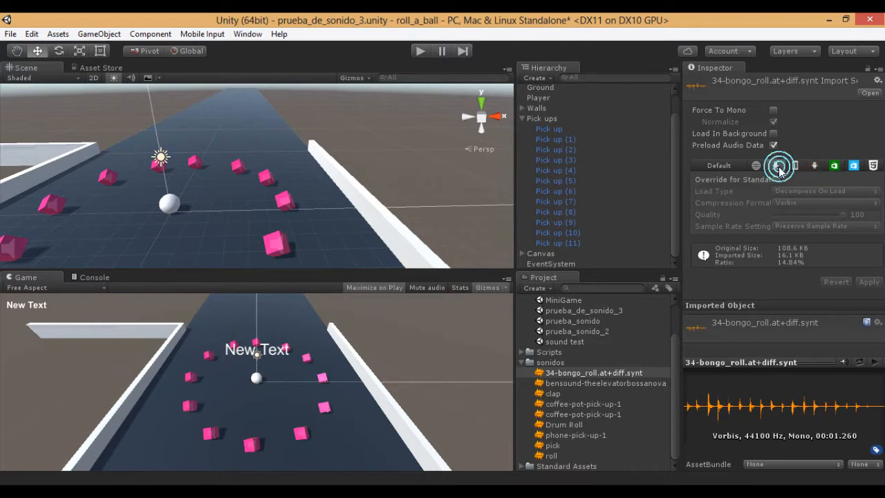
pyautogui.click(719, 164)
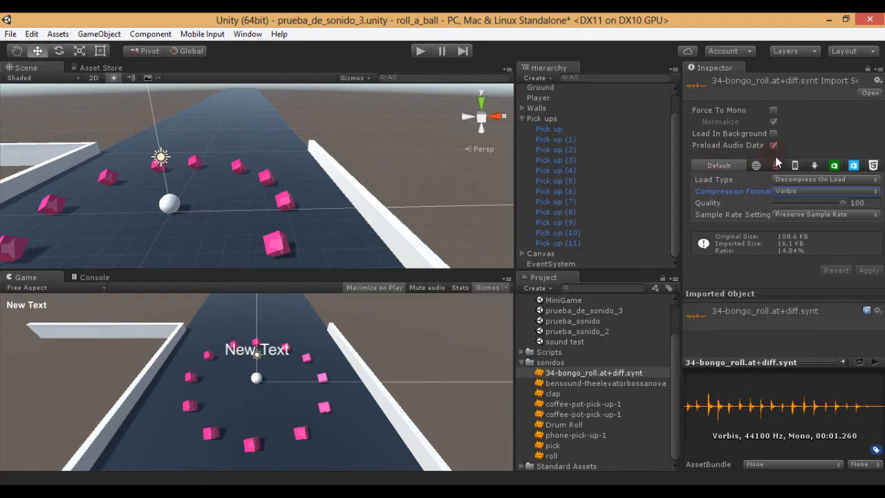
# Preview the bongo roll clip's sound, trying playback with and without looping
pyautogui.click(793, 244)
pyautogui.click(874, 362)
pyautogui.click(860, 363)
pyautogui.click(874, 363)
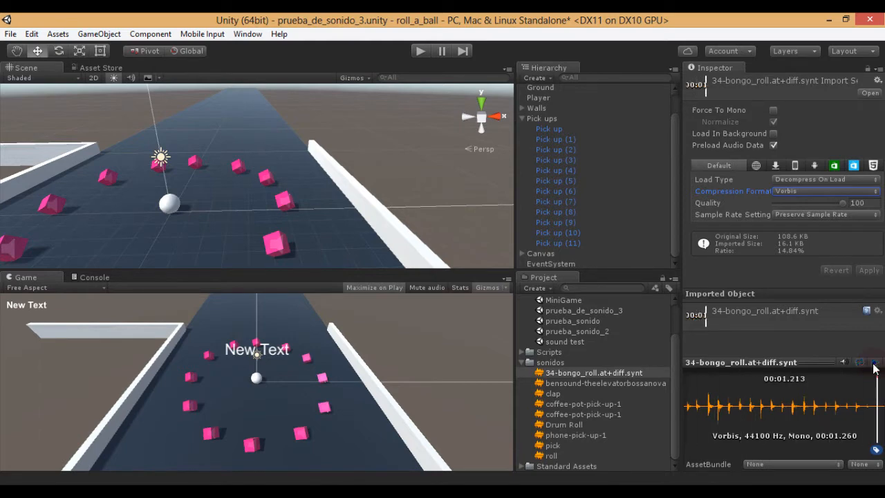
pyautogui.click(860, 363)
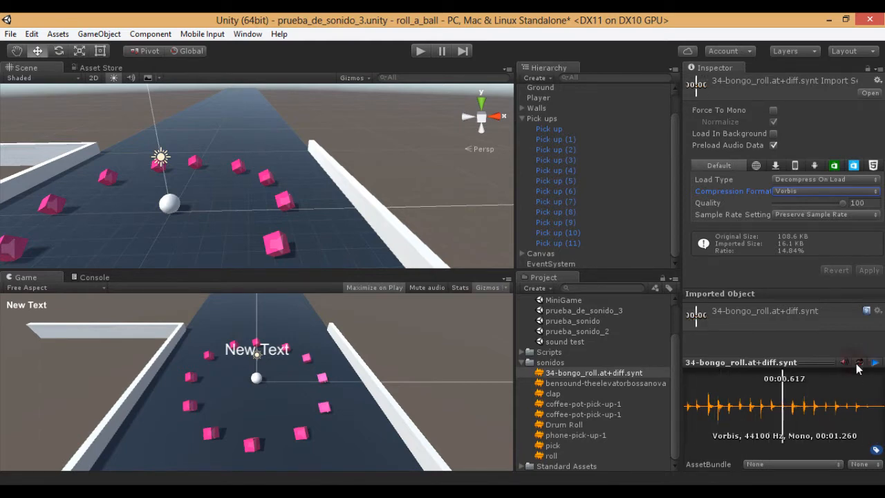
pyautogui.click(874, 364)
# Enable automatic preview playback and listen to the sonidos clips in order, from bensound-theelevatorbossanova to roll
pyautogui.click(841, 363)
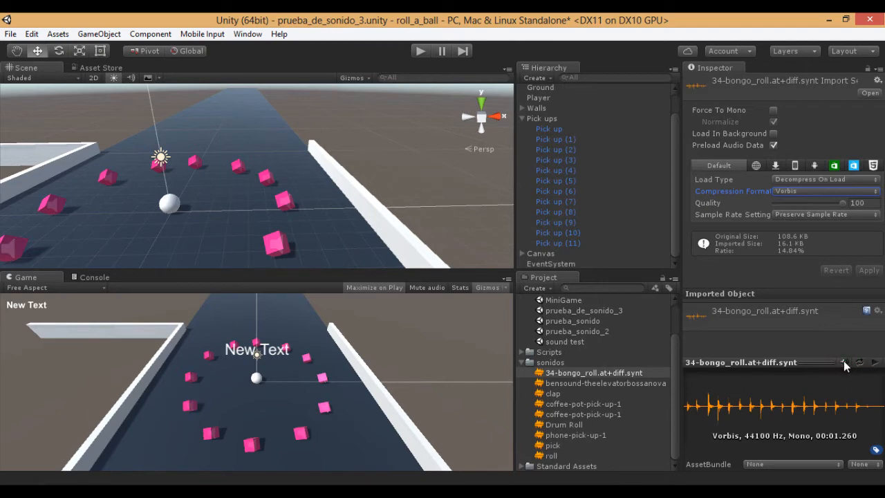
pyautogui.click(843, 360)
pyautogui.click(692, 372)
pyautogui.click(596, 382)
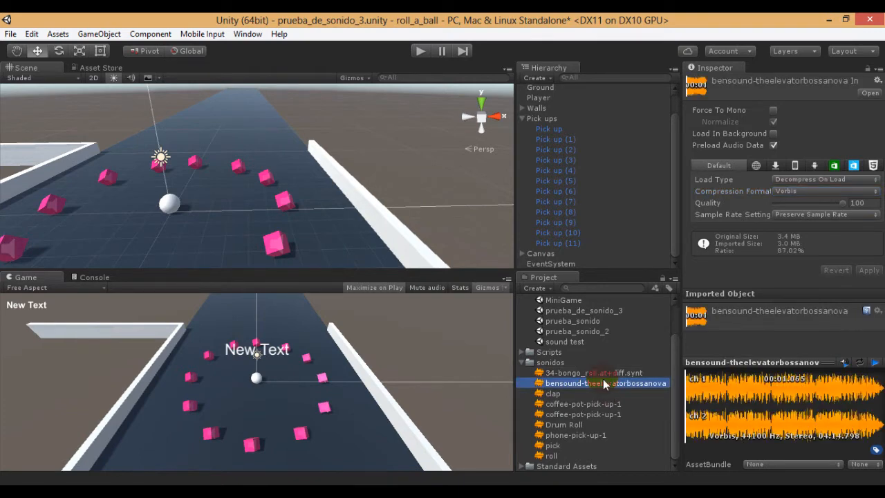
pyautogui.click(555, 394)
pyautogui.click(569, 405)
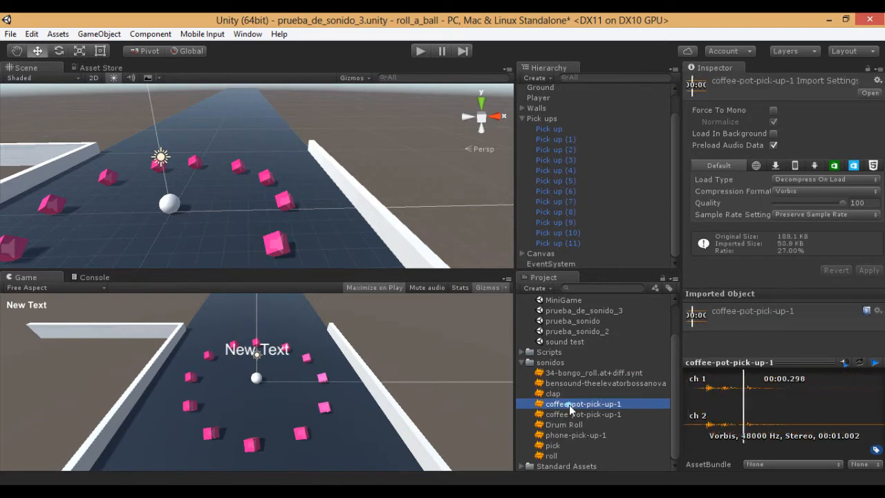
pyautogui.click(574, 414)
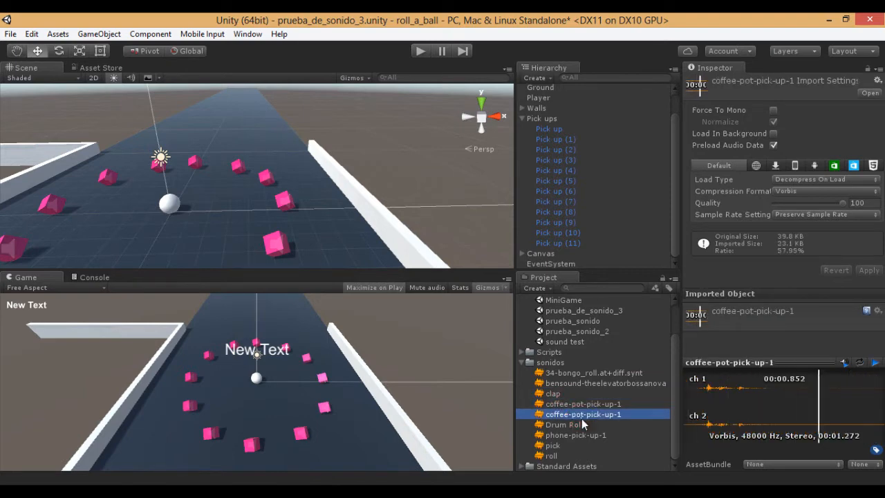
pyautogui.click(572, 425)
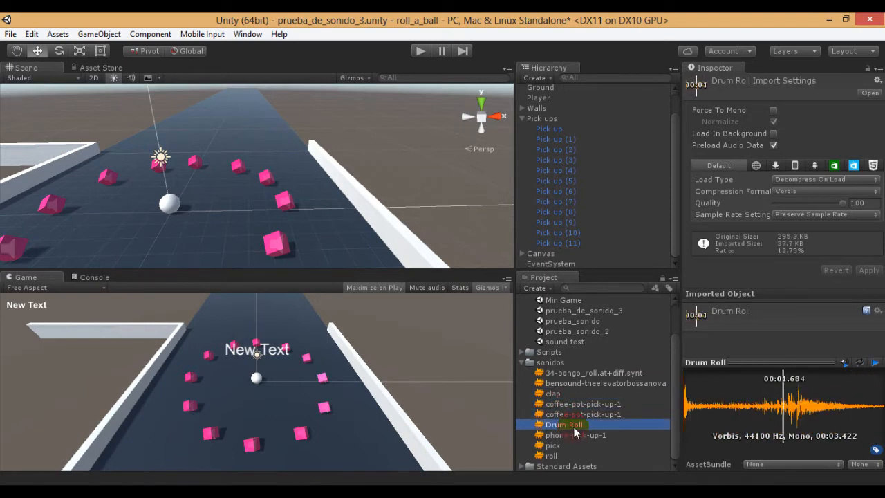
pyautogui.click(573, 435)
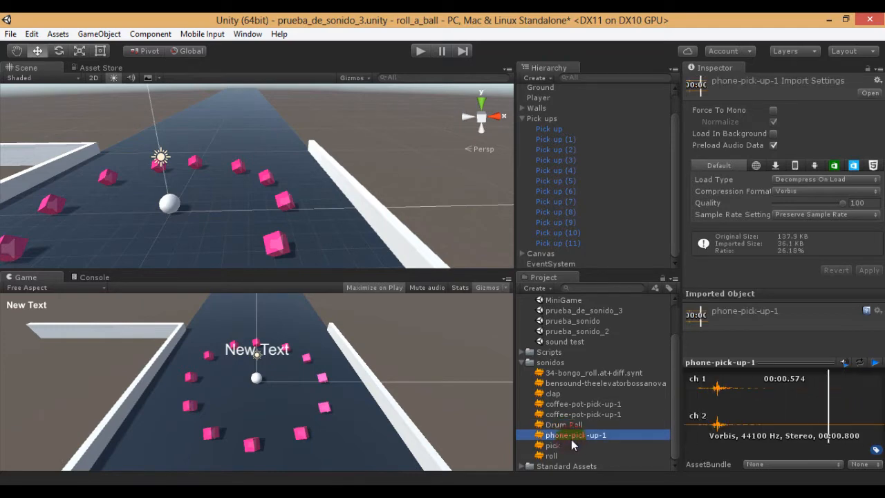
pyautogui.click(571, 445)
pyautogui.click(564, 456)
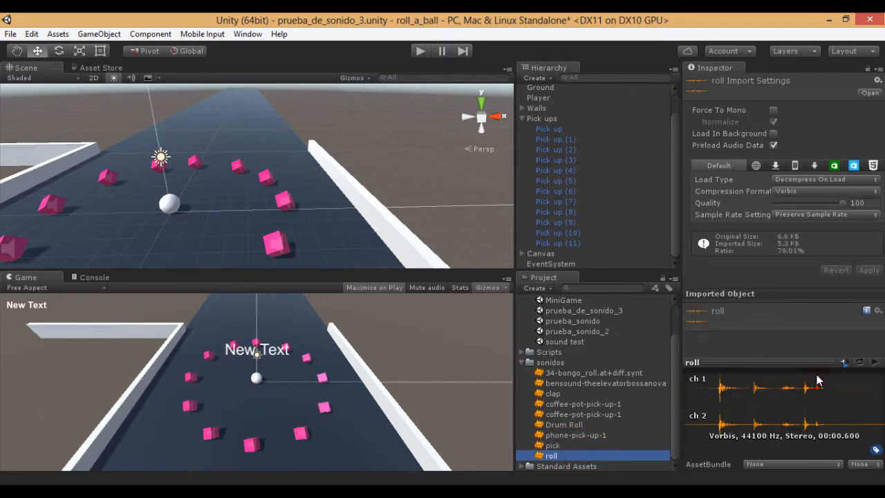
# Turn off automatic preview playback and go back through the sonidos clips to 34-bongo_roll.at+diff.synt
pyautogui.click(844, 362)
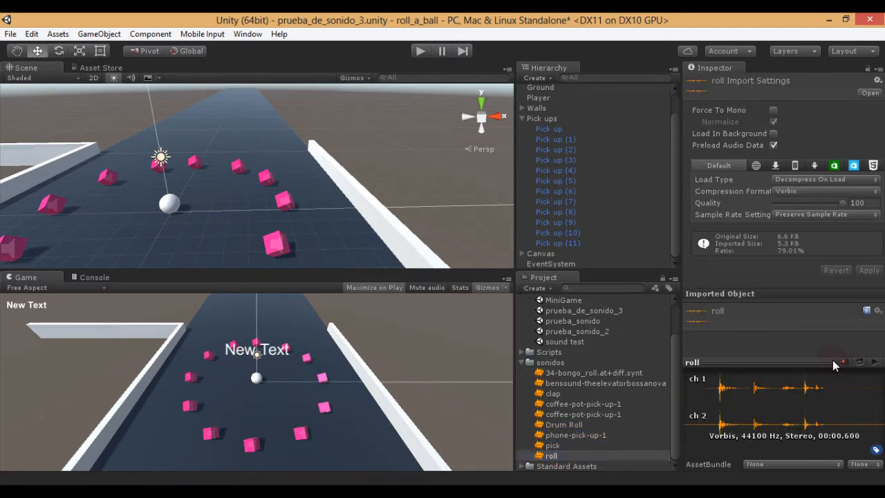
pyautogui.click(566, 436)
pyautogui.click(571, 424)
pyautogui.click(575, 404)
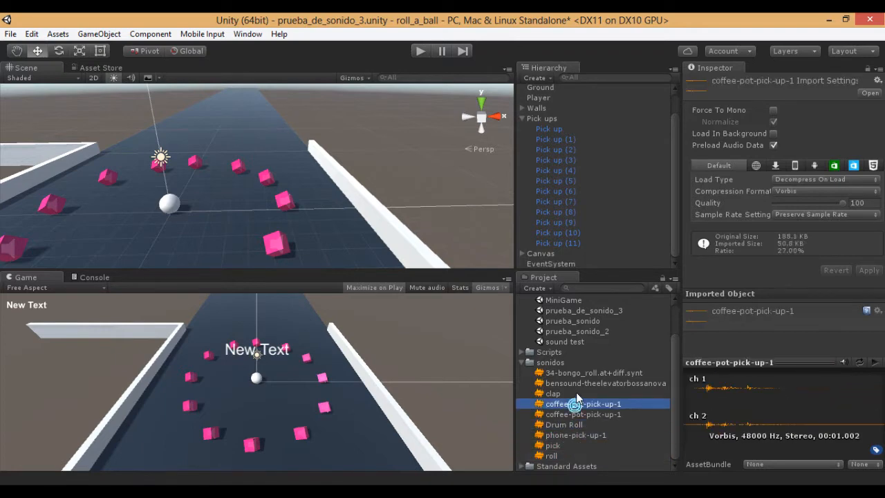
pyautogui.click(577, 382)
pyautogui.click(579, 374)
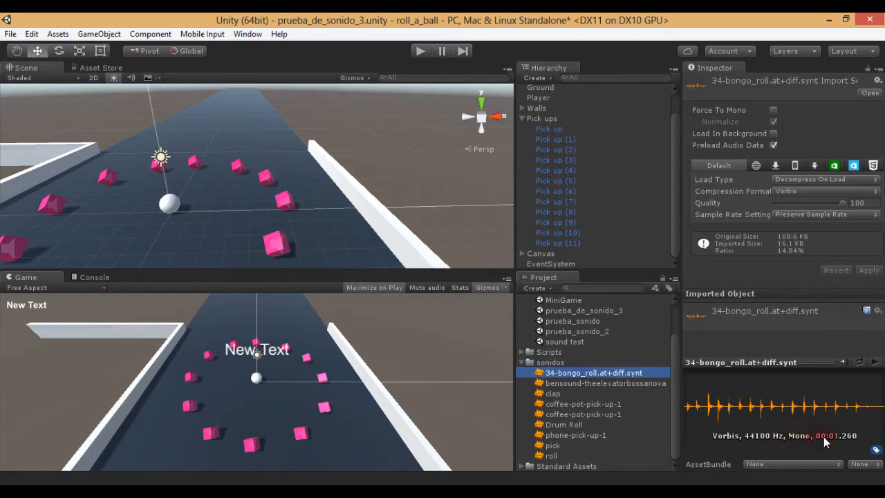
# Review the bongo roll clip's AssetBundle name and variant options and its available asset labels
pyautogui.click(785, 462)
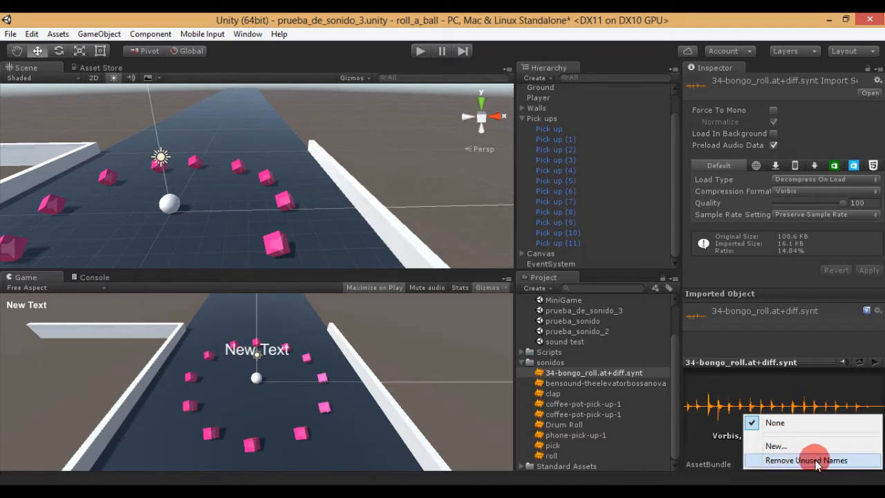
pyautogui.click(716, 450)
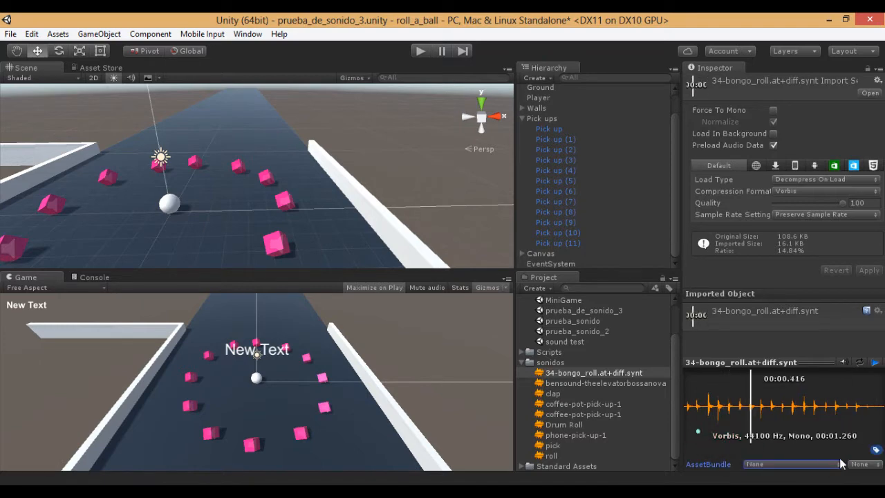
pyautogui.click(861, 464)
pyautogui.click(814, 448)
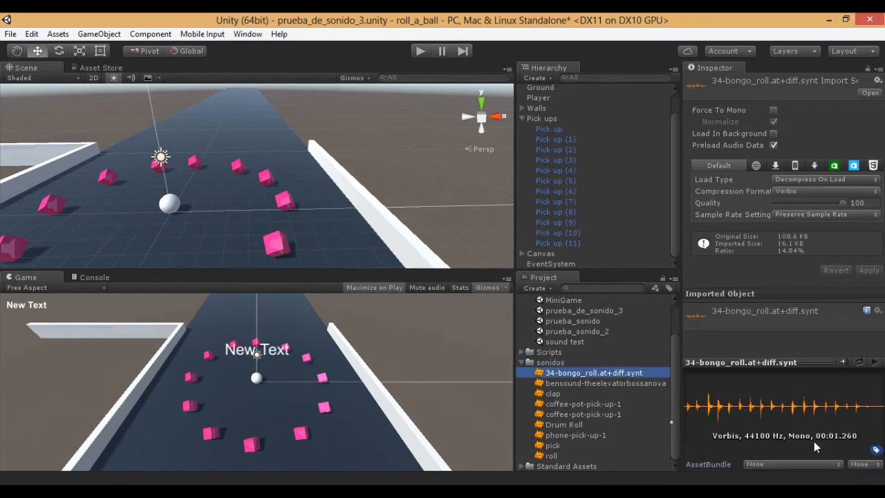
pyautogui.click(876, 451)
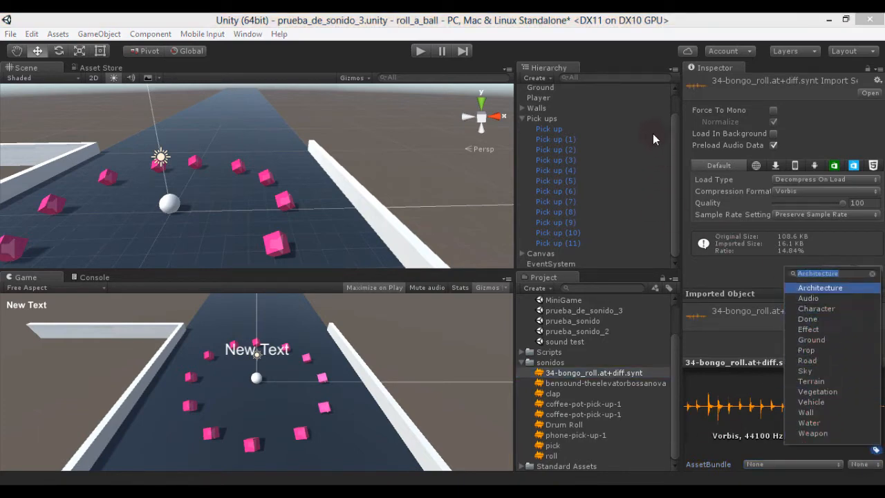
# Examine the Pick up (2) object's tag options and its components, including the Audio Source's 3D Sound Settings
pyautogui.click(560, 149)
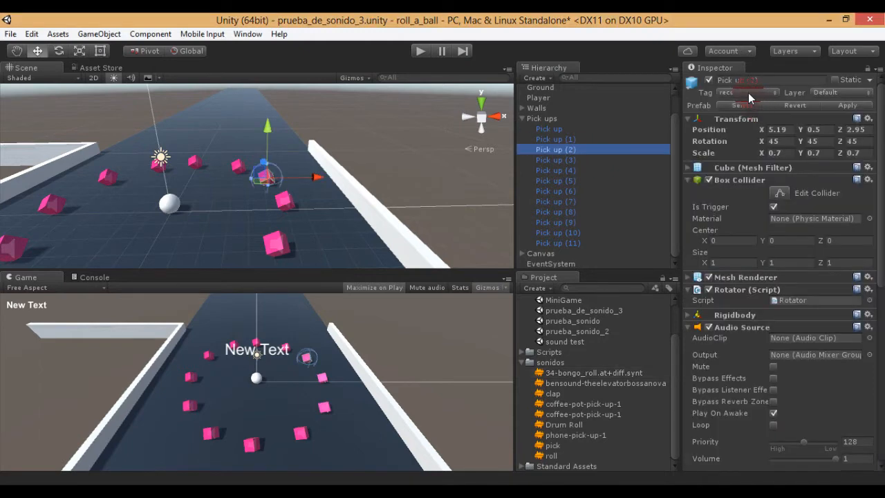
pyautogui.click(747, 92)
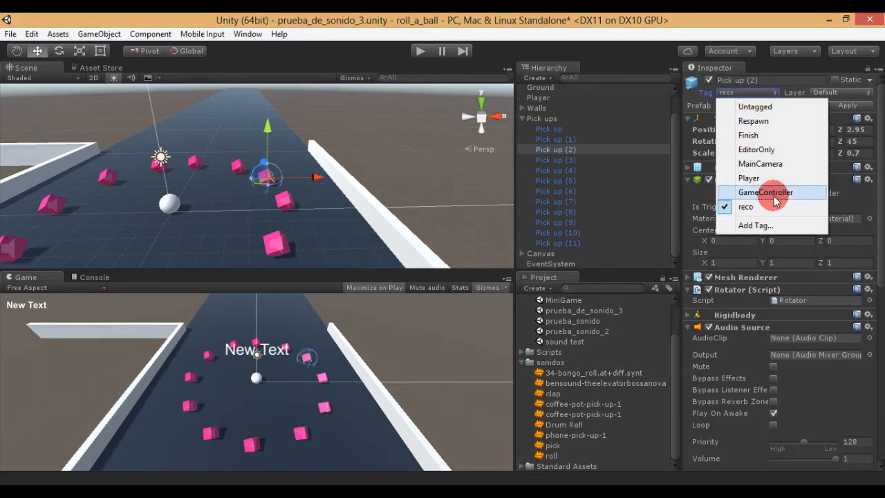
pyautogui.click(768, 193)
pyautogui.click(518, 180)
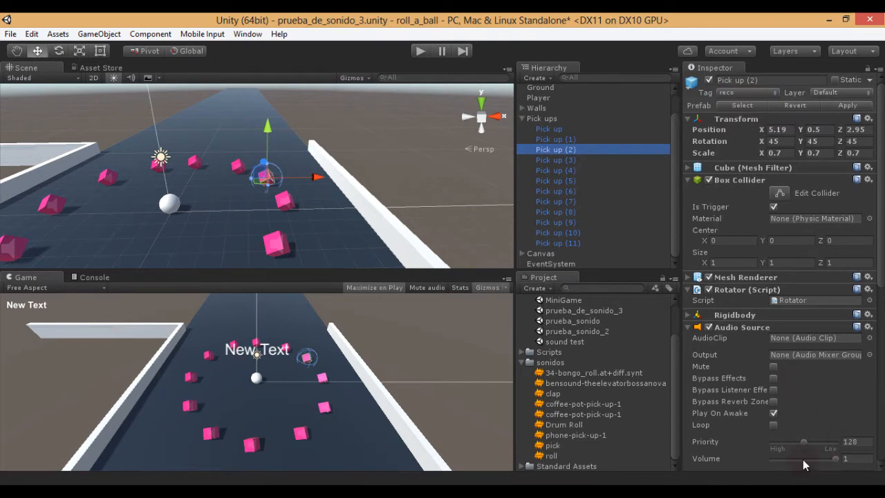
pyautogui.scroll(-8, 788, 429)
pyautogui.scroll(-4, 802, 434)
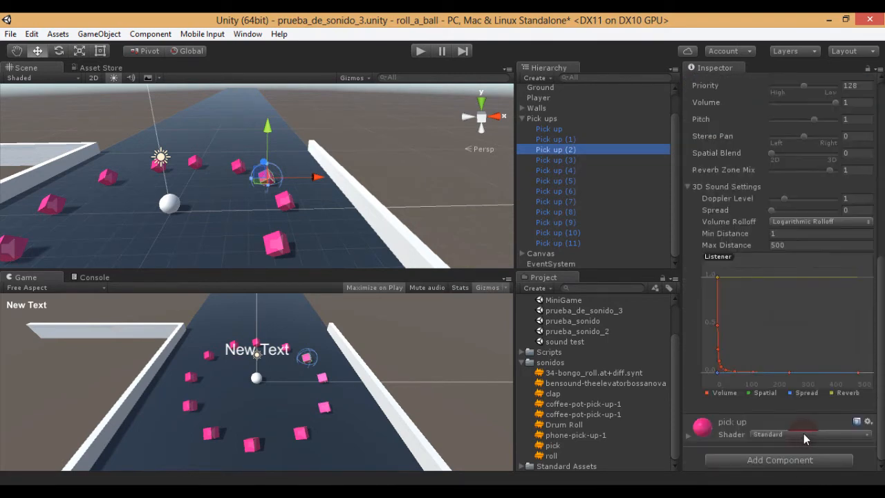
pyautogui.scroll(5, 803, 433)
pyautogui.scroll(1, 632, 353)
pyautogui.scroll(-1, 578, 332)
# Compare the import settings of the sonidos clips from bensound-theelevatorbossanova to pick, ending on the bongo roll clip
pyautogui.click(578, 380)
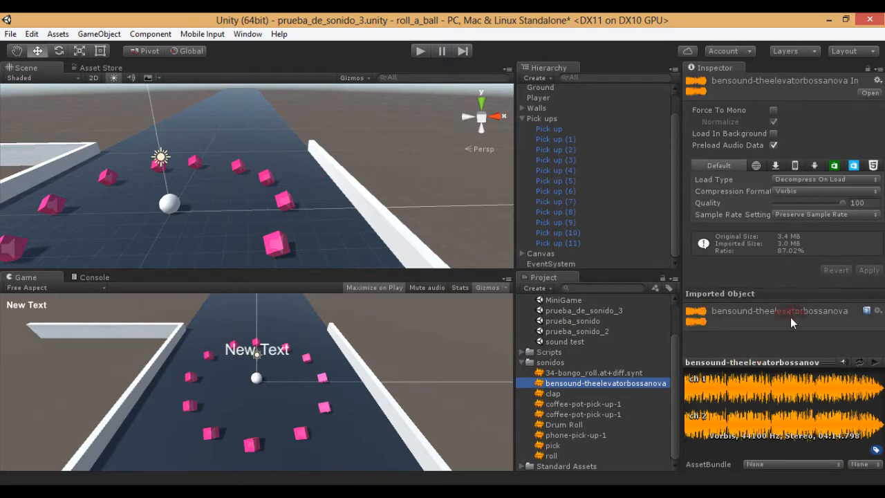
pyautogui.click(555, 394)
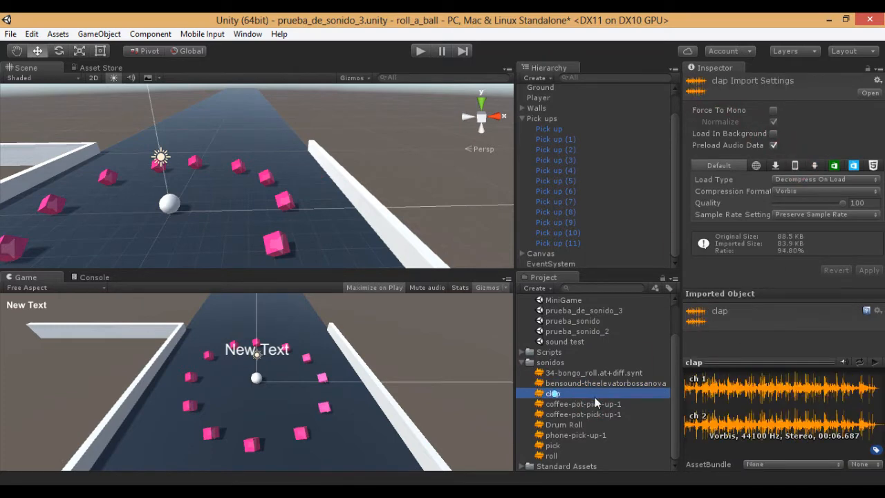
pyautogui.click(576, 404)
pyautogui.click(577, 415)
pyautogui.click(567, 426)
pyautogui.click(562, 435)
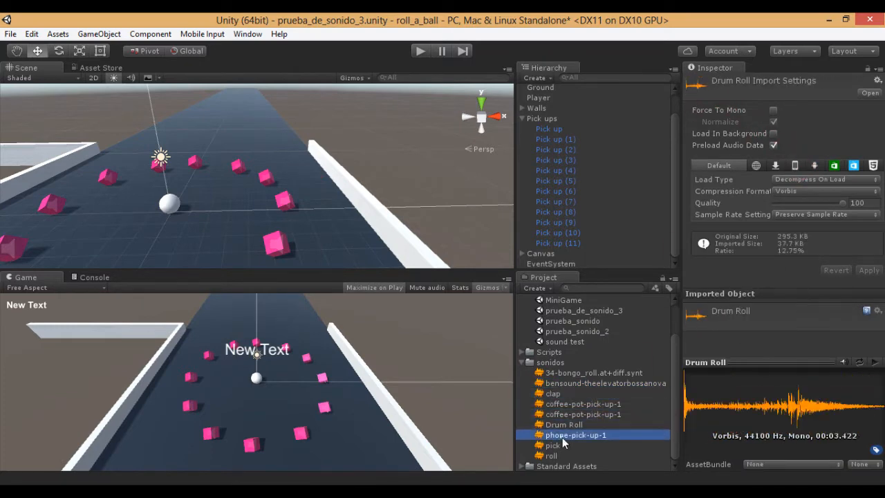
pyautogui.click(557, 445)
pyautogui.click(577, 382)
pyautogui.click(586, 374)
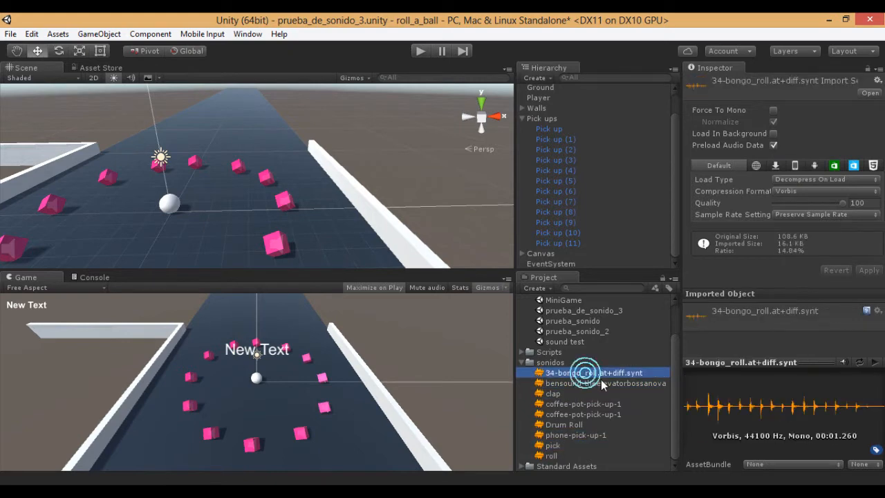
# Bring the project's Scenes folder into view and select the Player object to inspect its components
pyautogui.scroll(3, 602, 376)
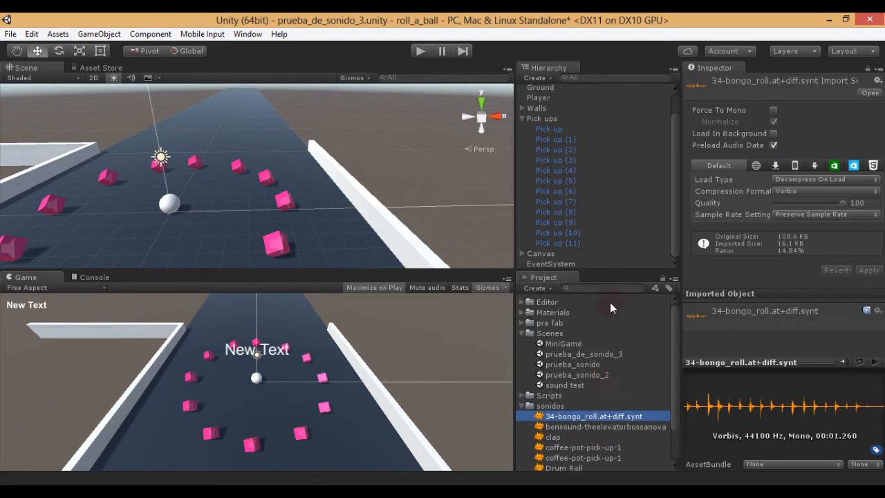
pyautogui.scroll(2, 596, 217)
pyautogui.click(546, 123)
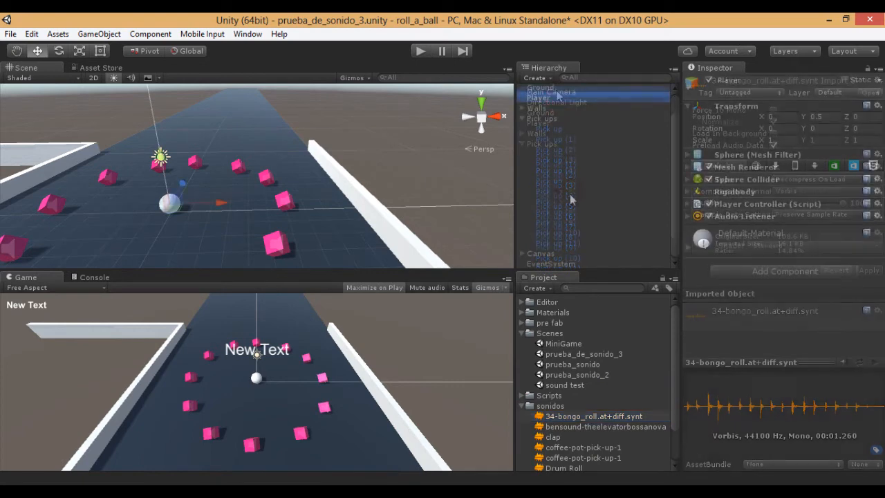
pyautogui.scroll(-1, 573, 219)
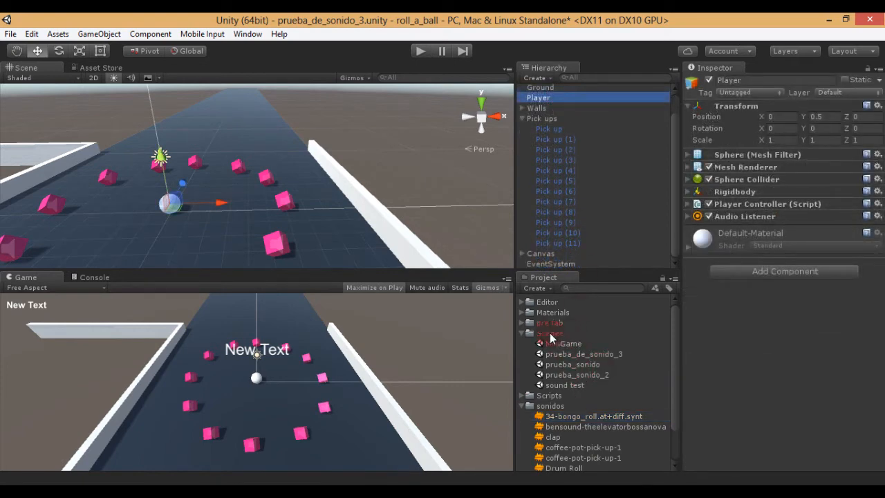
# Remove the Audio Source from the Pick up prefab in the pre fab folder and add a fresh Audio Source component
pyautogui.click(521, 322)
pyautogui.click(563, 333)
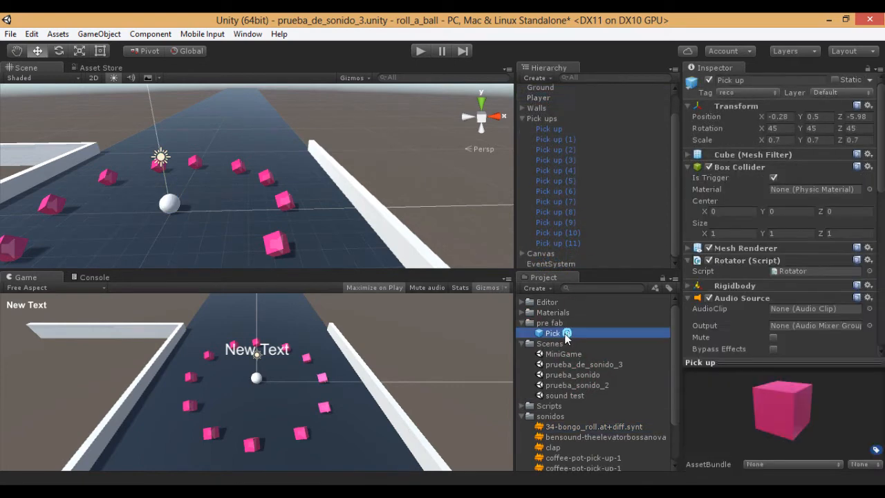
pyautogui.rightClick(742, 298)
pyautogui.click(764, 322)
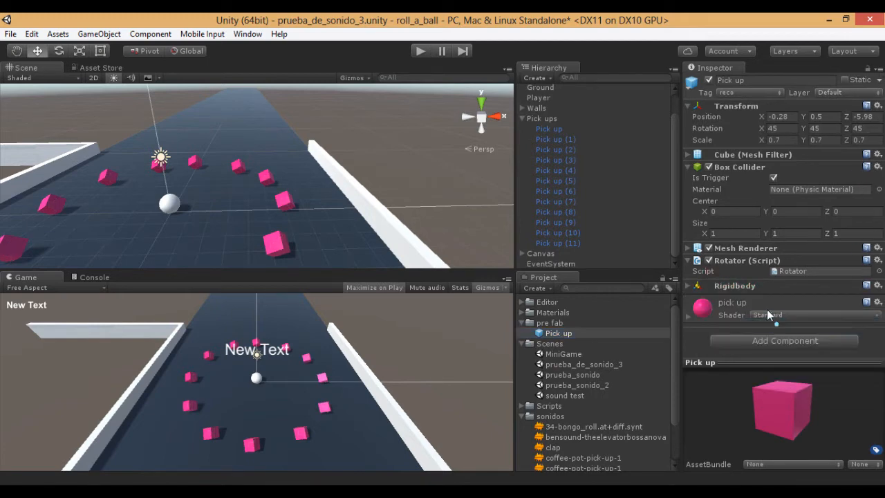
pyautogui.click(767, 340)
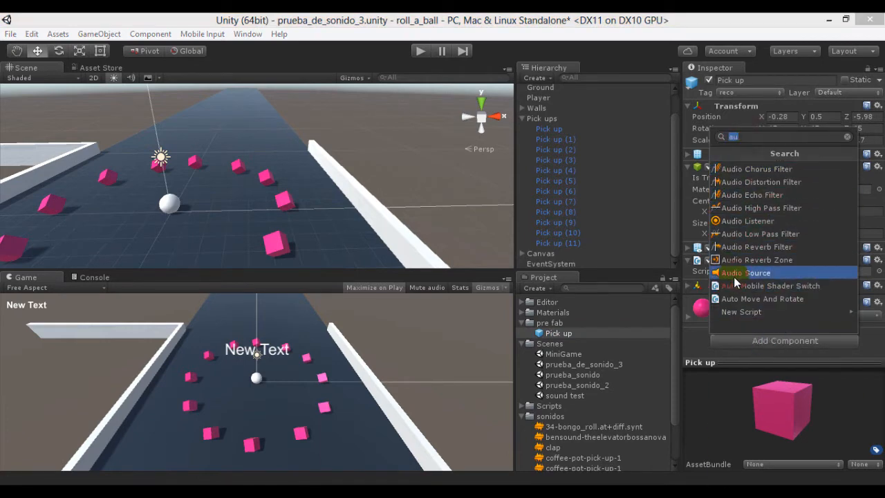
pyautogui.click(763, 272)
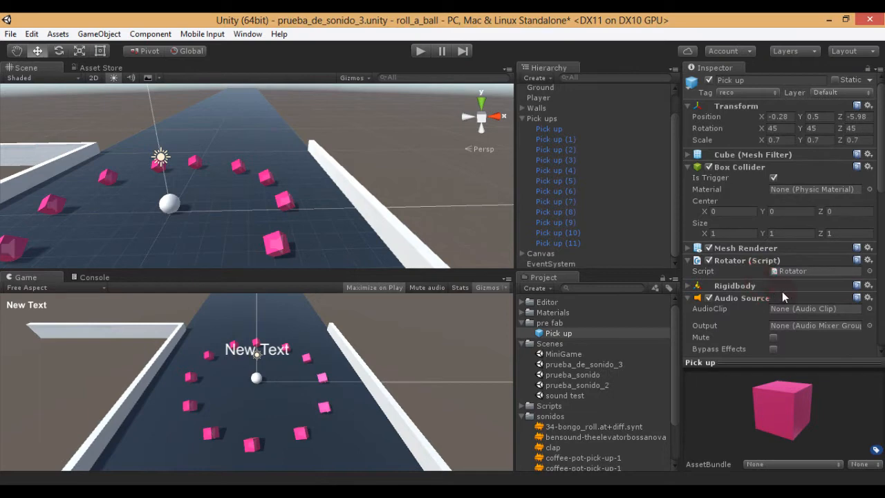
pyautogui.click(692, 309)
# Preview the 34-bongo_roll.at+diff.synt, bensound-theelevatorbossanova and pick clips by playing each one
pyautogui.scroll(-3, 637, 373)
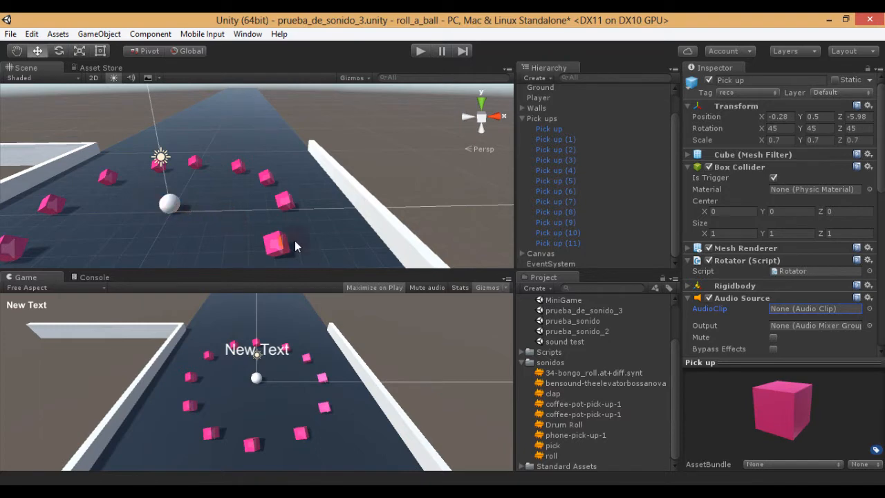
pyautogui.click(598, 373)
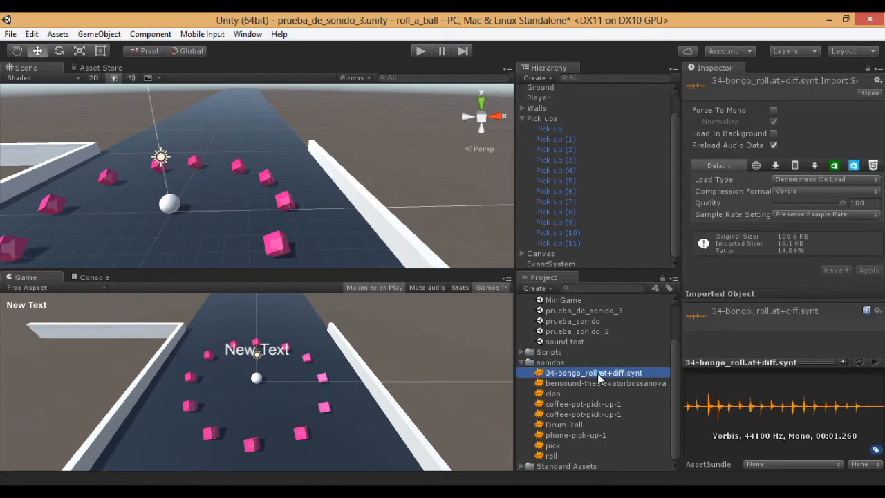
pyautogui.click(874, 362)
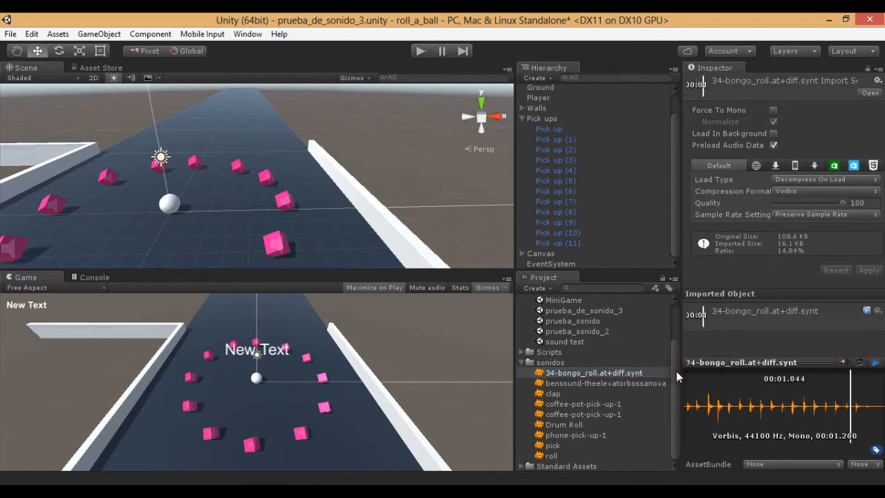
pyautogui.click(594, 385)
pyautogui.click(874, 362)
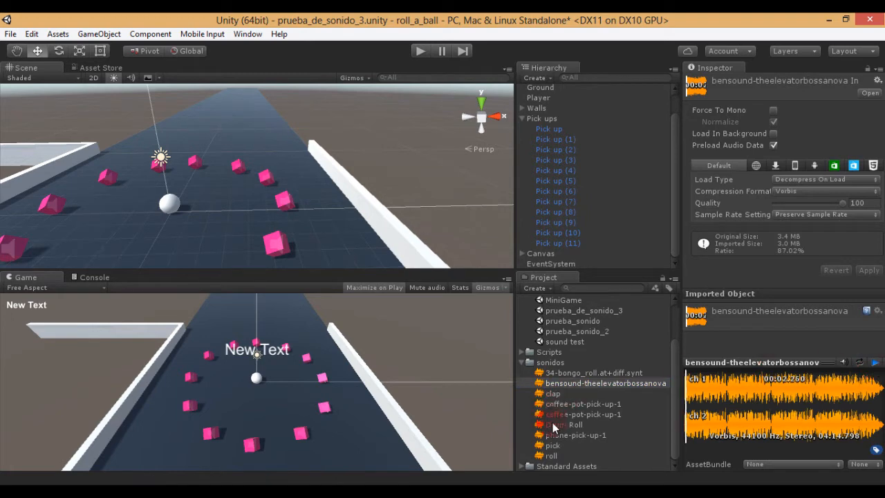
pyautogui.click(574, 445)
pyautogui.click(874, 362)
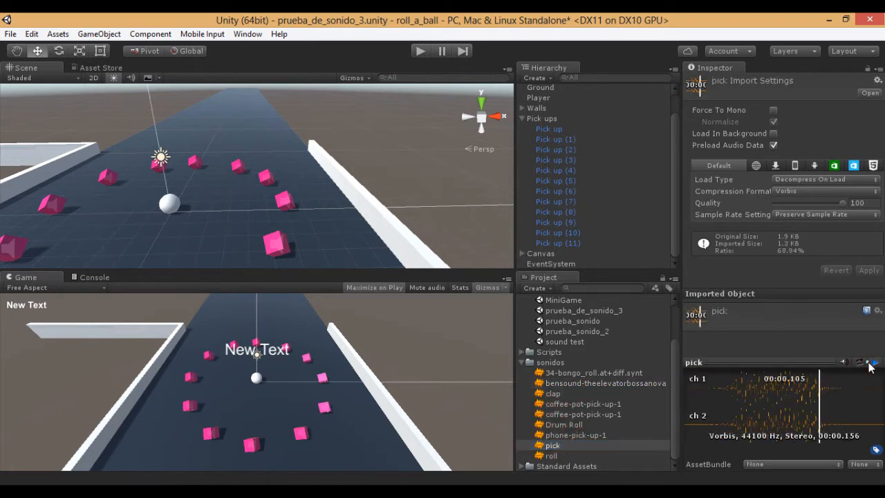
pyautogui.click(874, 364)
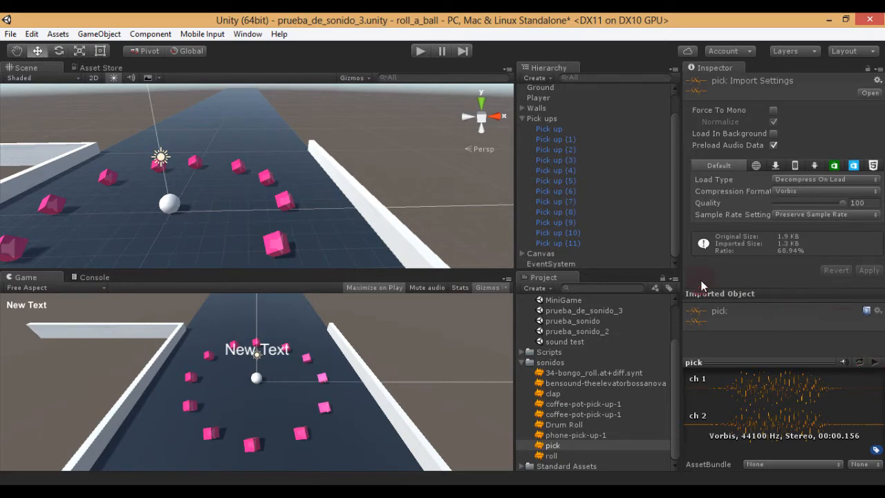
# Assign the pick clip as the AudioClip of the Pick up prefab's Audio Source
pyautogui.scroll(4, 602, 363)
pyautogui.click(553, 333)
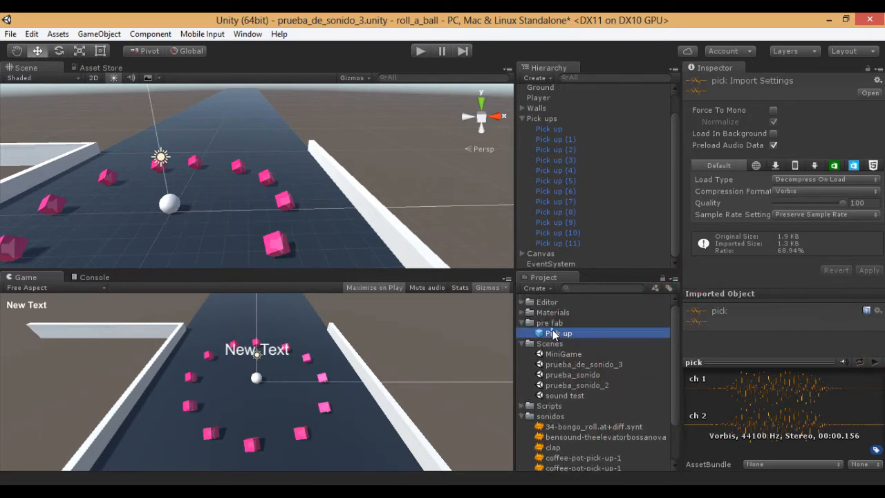
pyautogui.scroll(-3, 616, 386)
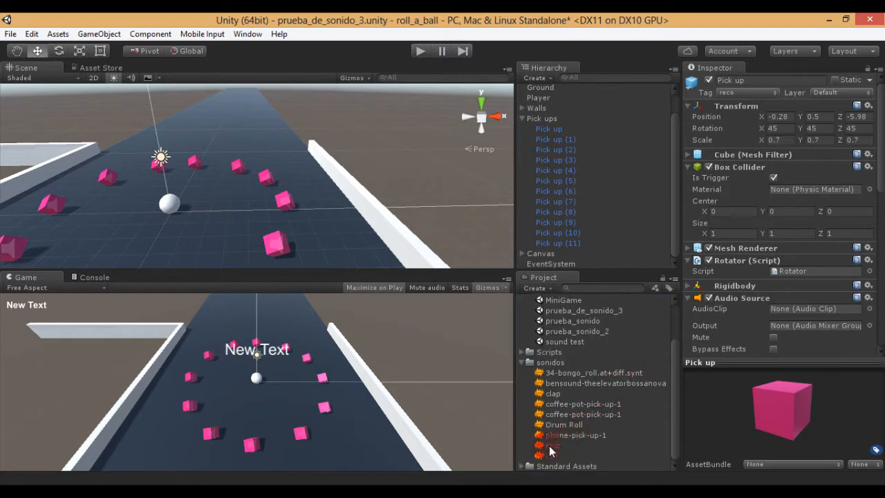
pyautogui.moveTo(550, 447); pyautogui.dragTo(774, 311)
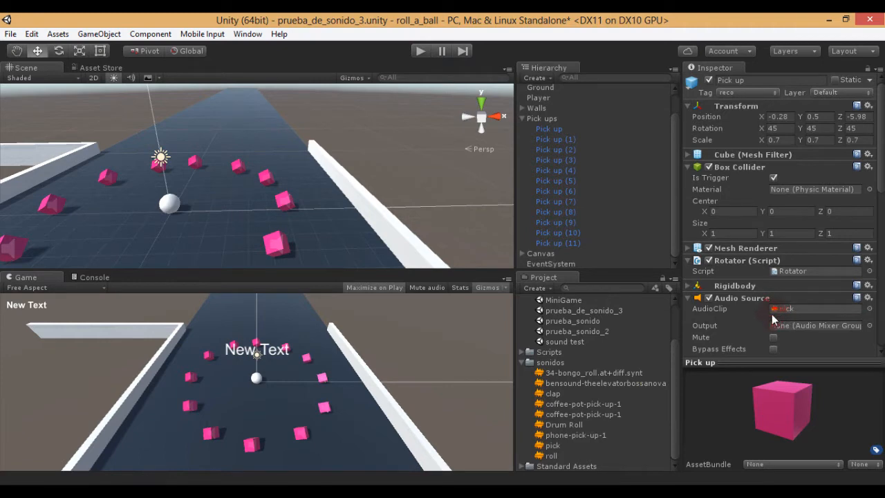
pyautogui.scroll(2, 587, 350)
pyautogui.moveTo(603, 331); pyautogui.dragTo(553, 325)
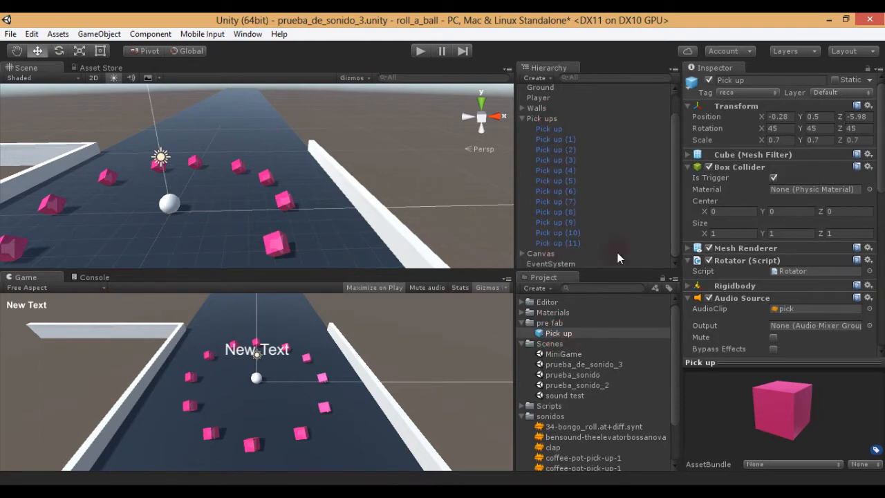
# Try the Mute and bypass options on the Pick up prefab's Audio Source and leave them switched off
pyautogui.click(744, 307)
pyautogui.scroll(-1, 750, 300)
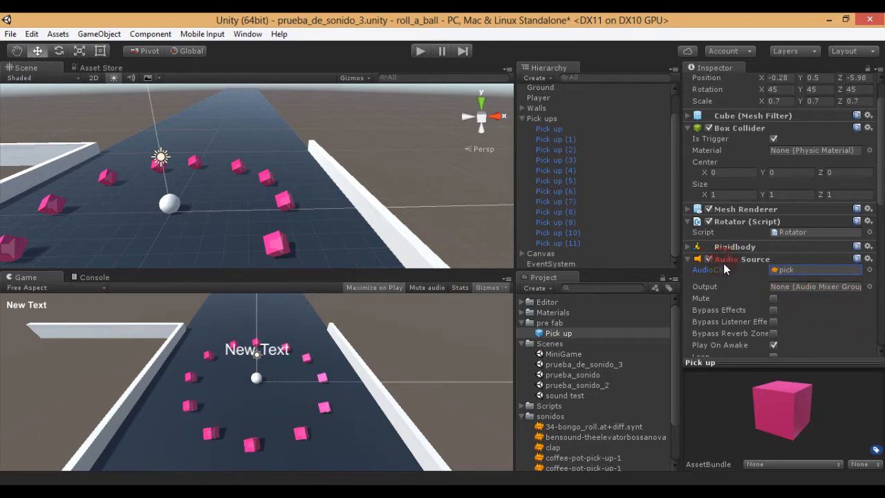
pyautogui.click(773, 298)
pyautogui.click(773, 298)
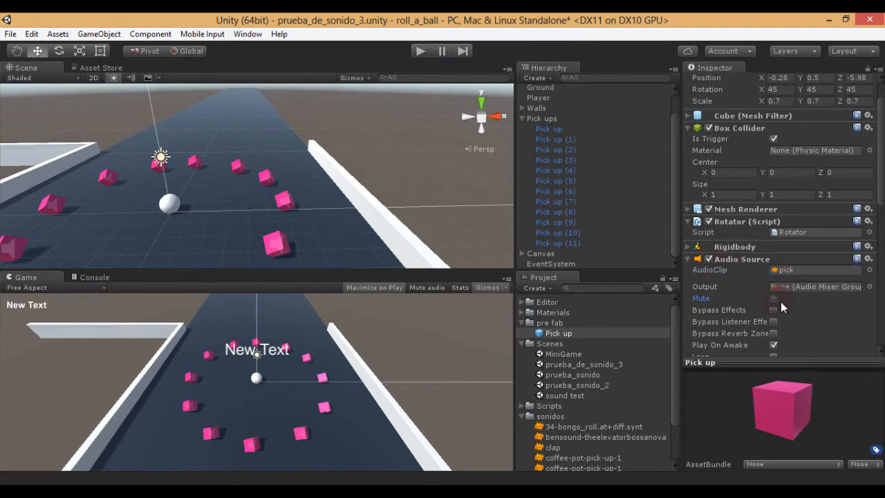
pyautogui.scroll(-2, 774, 304)
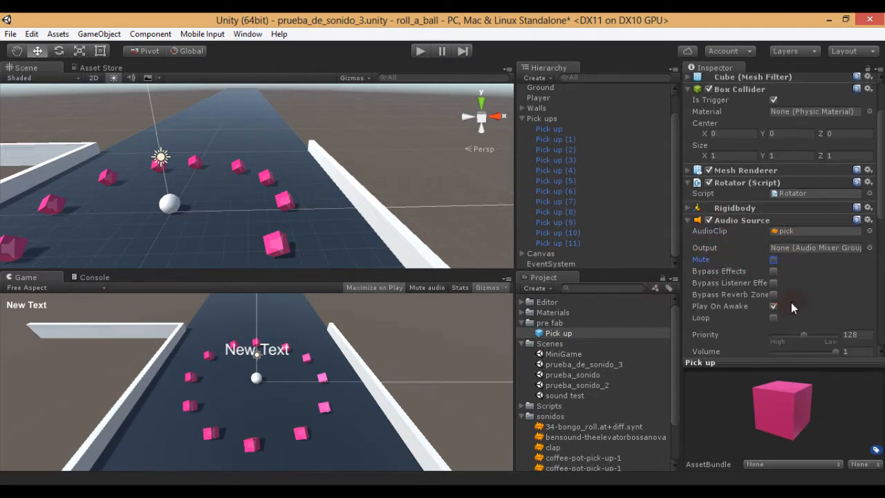
pyautogui.click(775, 271)
pyautogui.click(775, 271)
pyautogui.click(772, 284)
pyautogui.scroll(3, 761, 263)
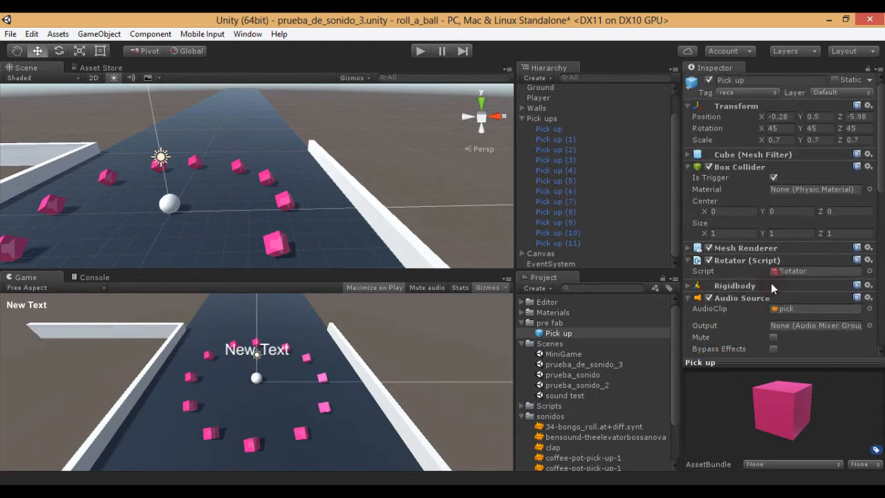
# Check the Player's Audio Listener, and review the bypass and Play On Awake options of the Pick up prefab's Audio Source
pyautogui.click(544, 88)
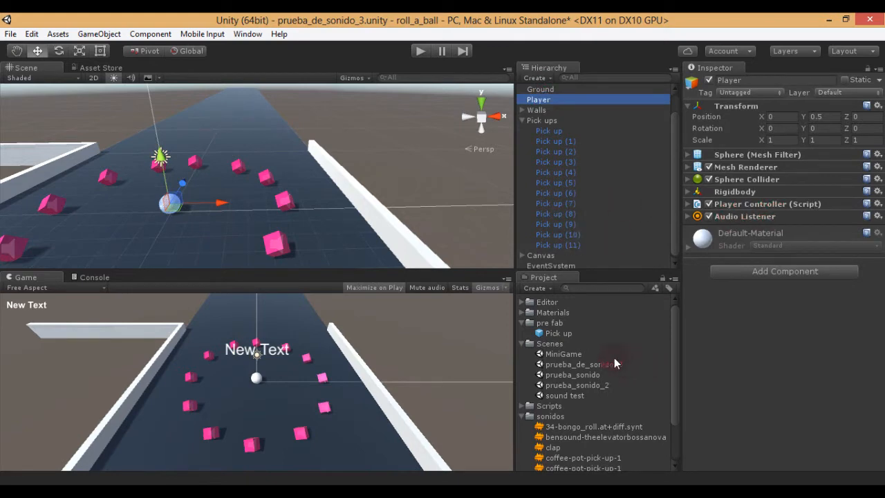
pyautogui.click(553, 332)
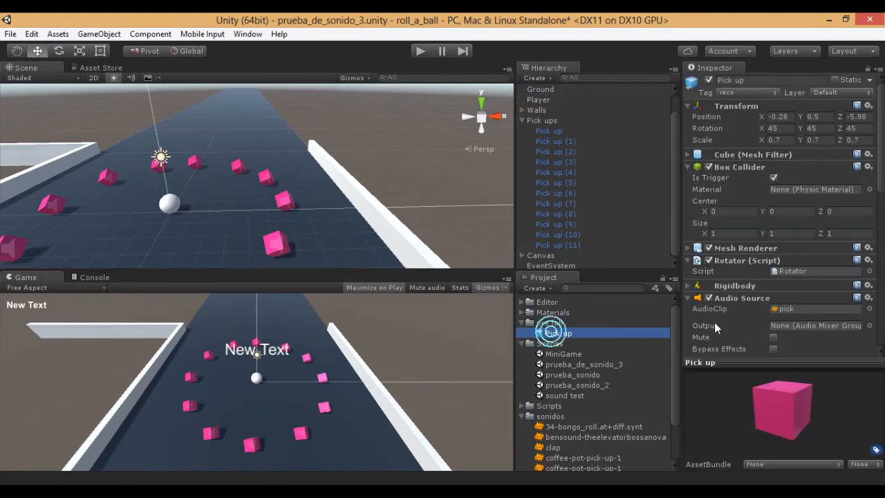
pyautogui.scroll(-5, 716, 323)
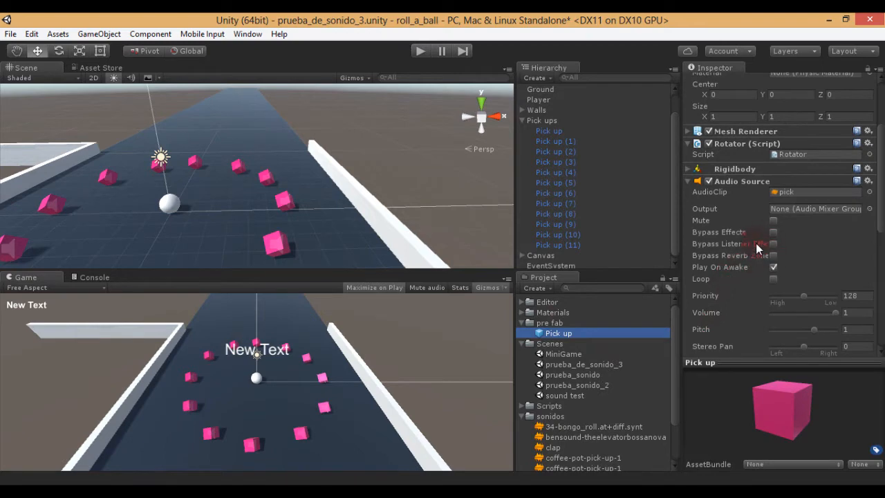
pyautogui.click(730, 254)
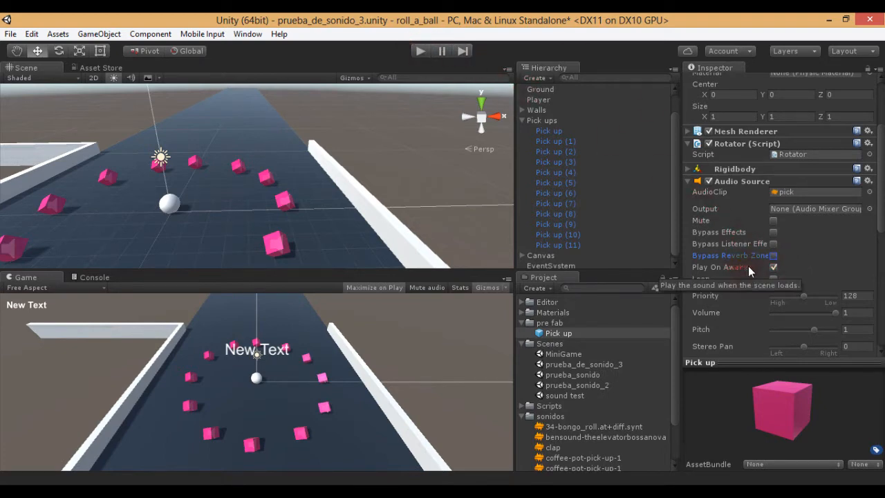
# Try out the Audio Source's Loop, Priority, Volume, Pitch and Stereo Pan settings, restoring each to its default
pyautogui.click(775, 279)
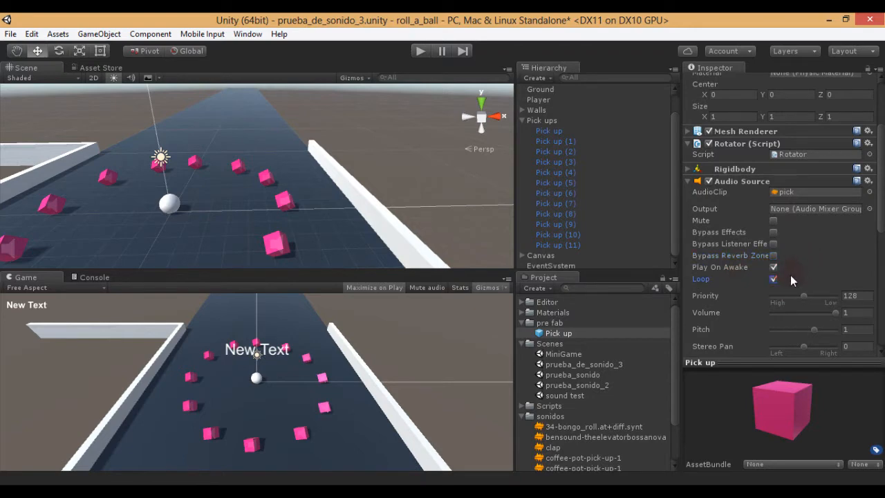
pyautogui.scroll(-2, 795, 266)
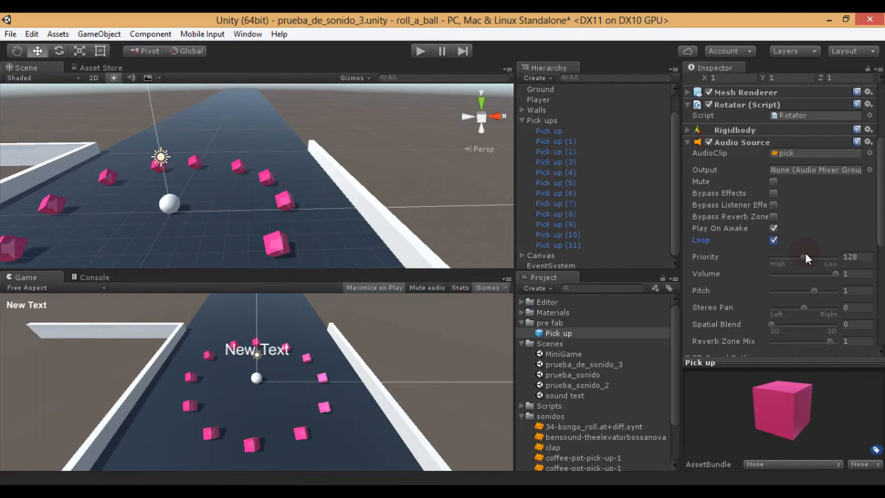
pyautogui.moveTo(805, 258); pyautogui.dragTo(830, 255)
pyautogui.moveTo(834, 274)
pyautogui.mouseDown()
pyautogui.moveTo(738, 275)
pyautogui.moveTo(835, 274)
pyautogui.mouseUp()
pyautogui.press('BackSpace')
pyautogui.moveTo(813, 291); pyautogui.dragTo(754, 291)
pyautogui.moveTo(815, 292); pyautogui.dragTo(804, 292)
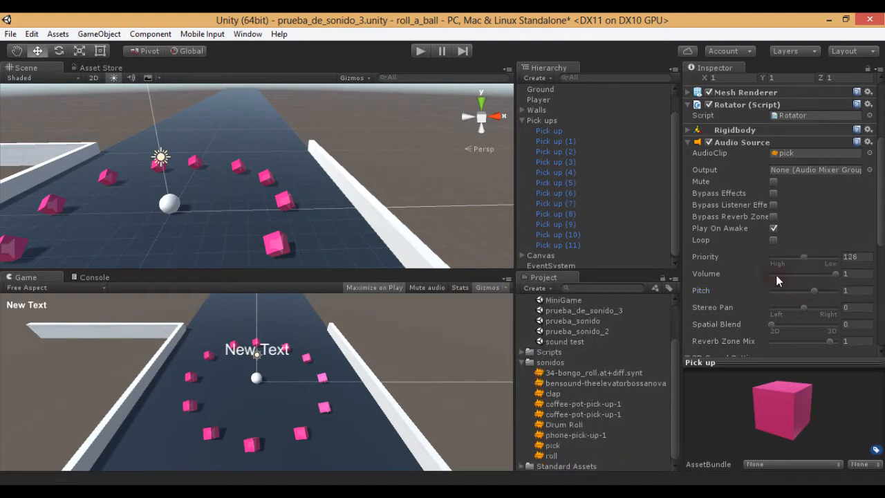
pyautogui.scroll(-2, 767, 273)
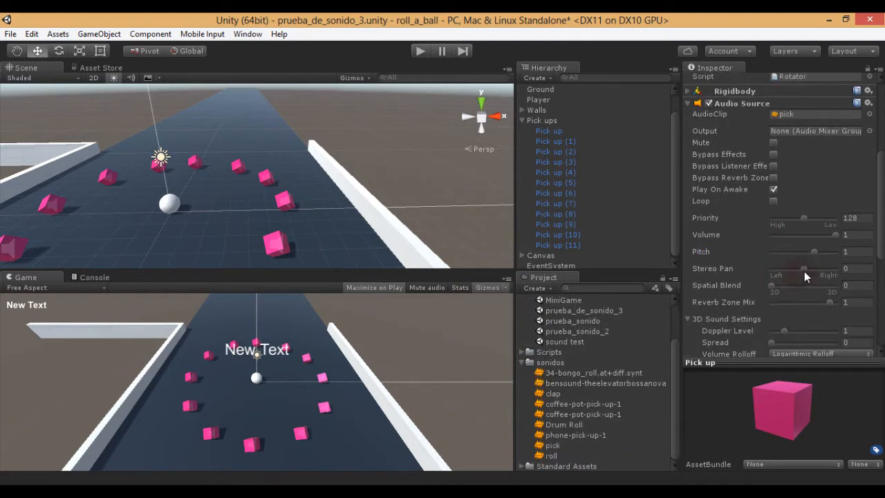
pyautogui.moveTo(804, 271)
pyautogui.mouseDown()
pyautogui.moveTo(849, 282)
pyautogui.moveTo(804, 271)
pyautogui.mouseUp()
# Set the Audio Source's Spatial Blend to 1 for full 3D and check the Reverb Zone Mix setting
pyautogui.moveTo(714, 286)
pyautogui.moveTo(773, 284); pyautogui.dragTo(819, 287)
pyautogui.click(715, 301)
pyautogui.scroll(2, 754, 293)
pyautogui.scroll(-2, 761, 204)
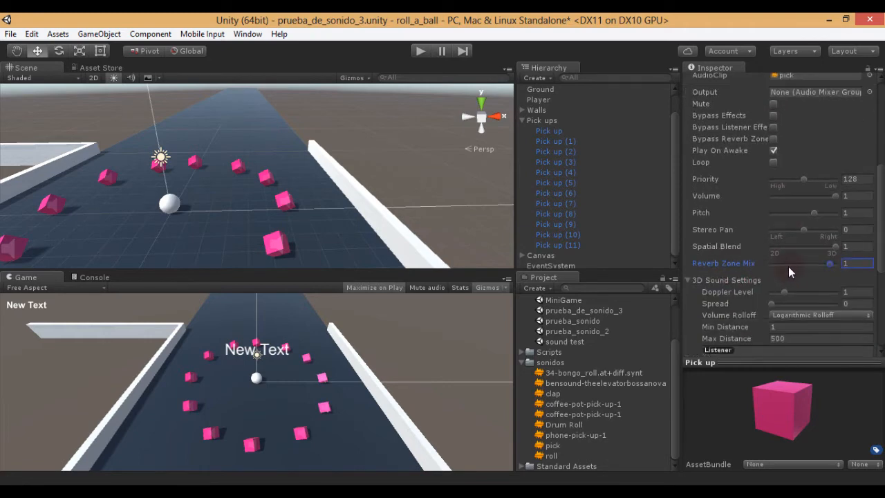
# Set the Doppler Level and Spread to 0 in the Audio Source's 3D Sound Settings
pyautogui.scroll(-4, 787, 255)
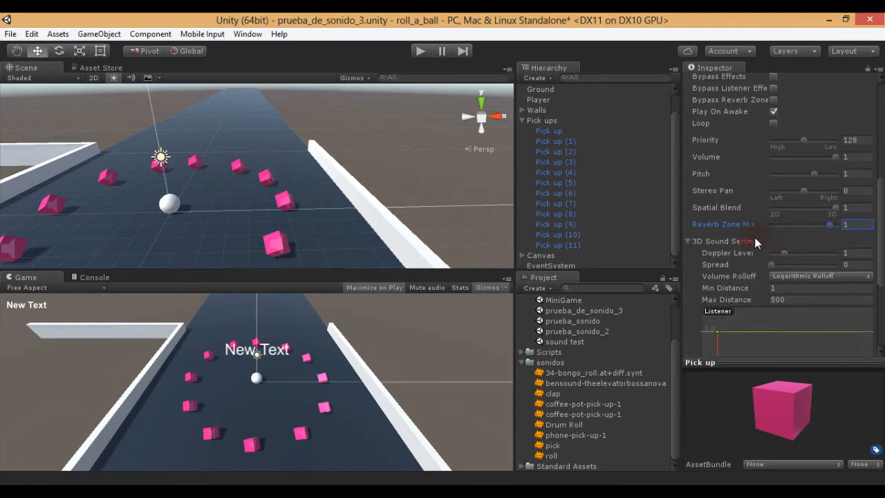
pyautogui.click(735, 243)
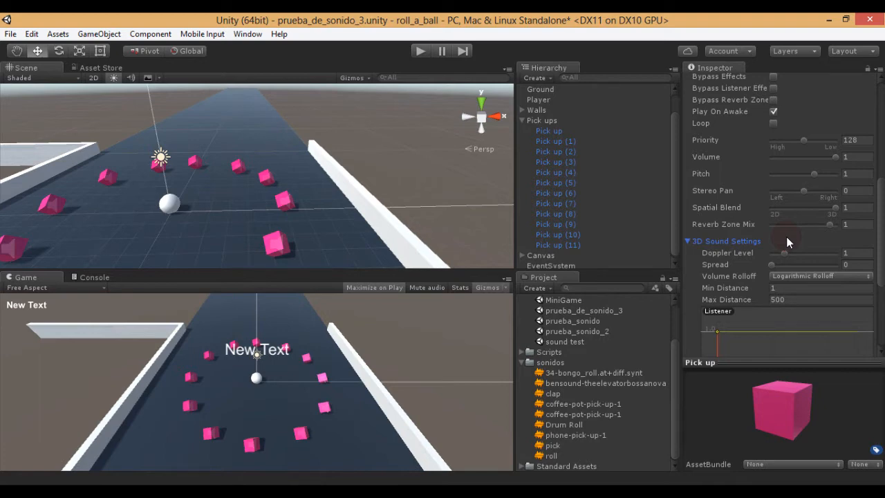
pyautogui.moveTo(786, 252); pyautogui.dragTo(764, 252)
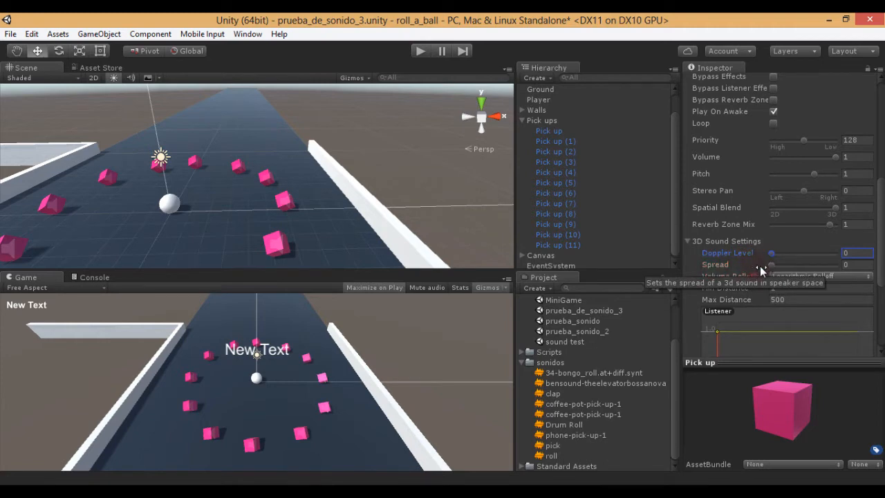
pyautogui.moveTo(772, 265)
pyautogui.mouseDown()
pyautogui.moveTo(828, 272)
pyautogui.moveTo(763, 270)
pyautogui.mouseUp()
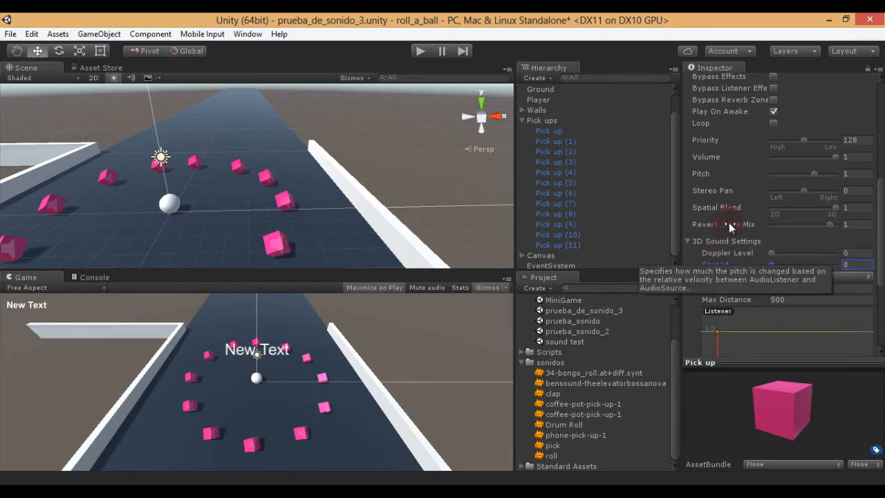
# Try the Linear and Custom Volume Rolloff options of the Pick up Audio Source, and set it back to Logarithmic Rolloff
pyautogui.scroll(-3, 731, 223)
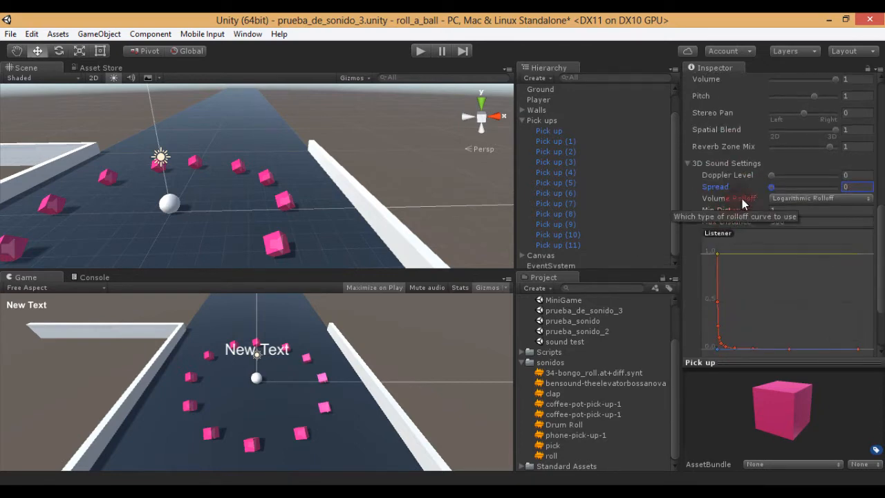
pyautogui.click(786, 199)
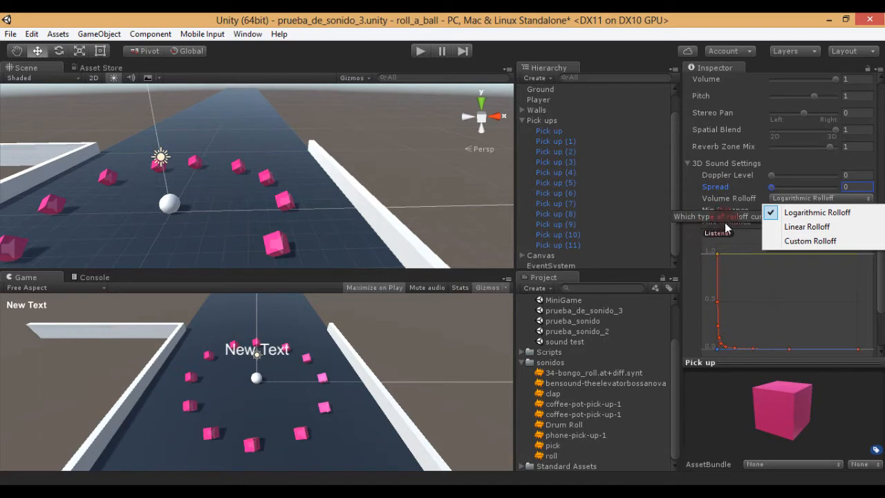
pyautogui.click(806, 227)
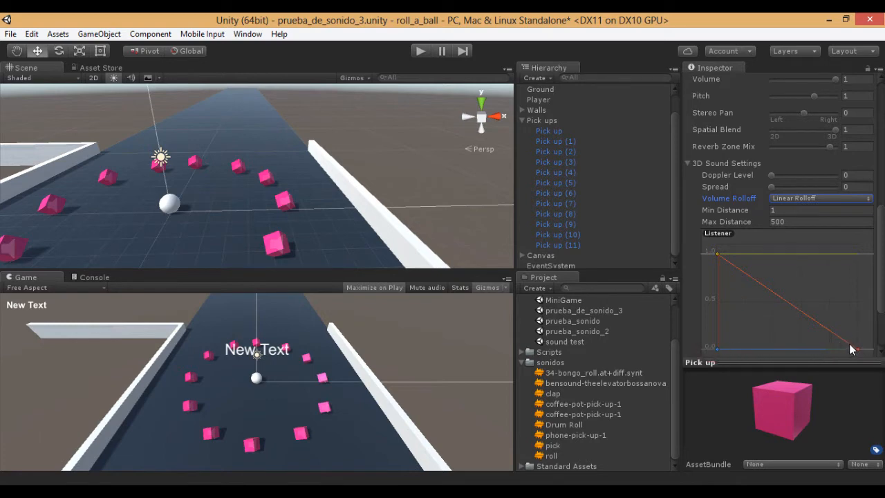
pyautogui.click(790, 199)
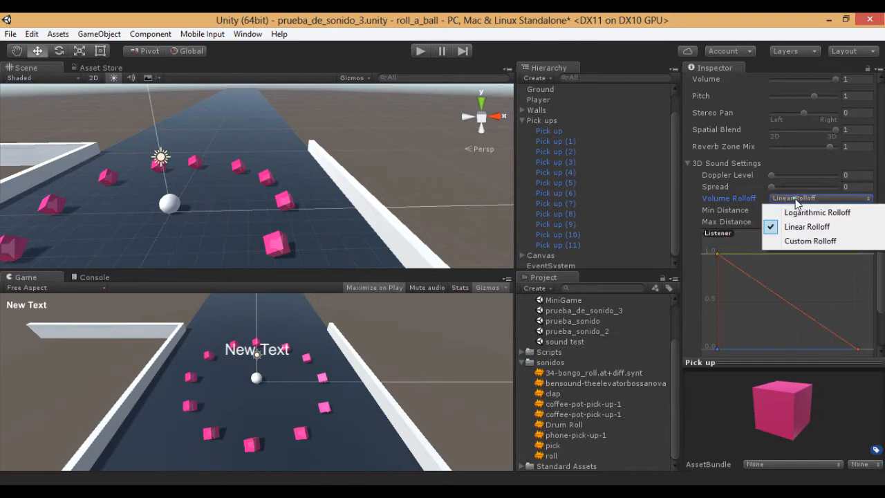
pyautogui.click(799, 210)
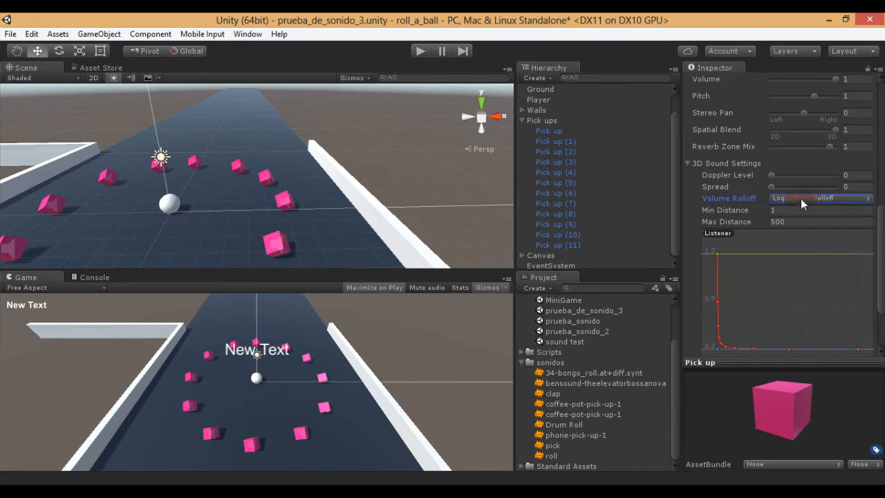
pyautogui.click(800, 199)
pyautogui.click(794, 240)
pyautogui.moveTo(774, 291)
pyautogui.mouseDown()
pyautogui.moveTo(776, 304)
pyautogui.moveTo(774, 281)
pyautogui.moveTo(775, 296)
pyautogui.mouseUp()
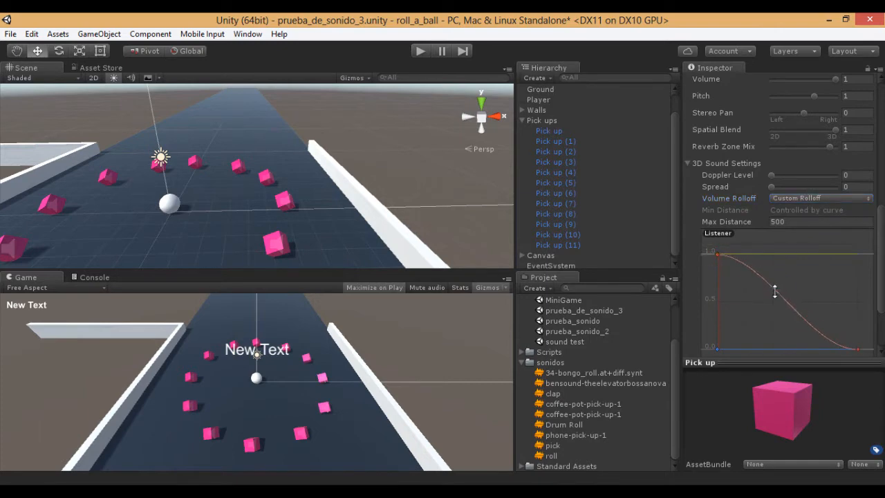
pyautogui.click(806, 199)
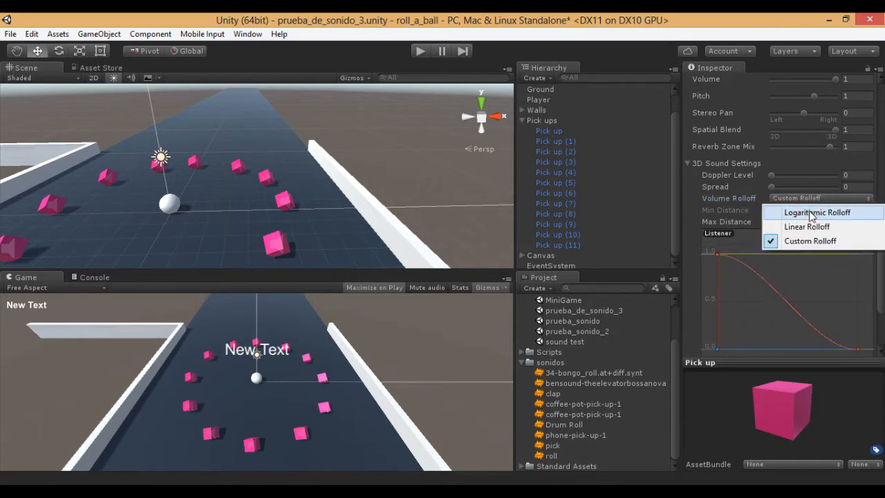
pyautogui.click(809, 209)
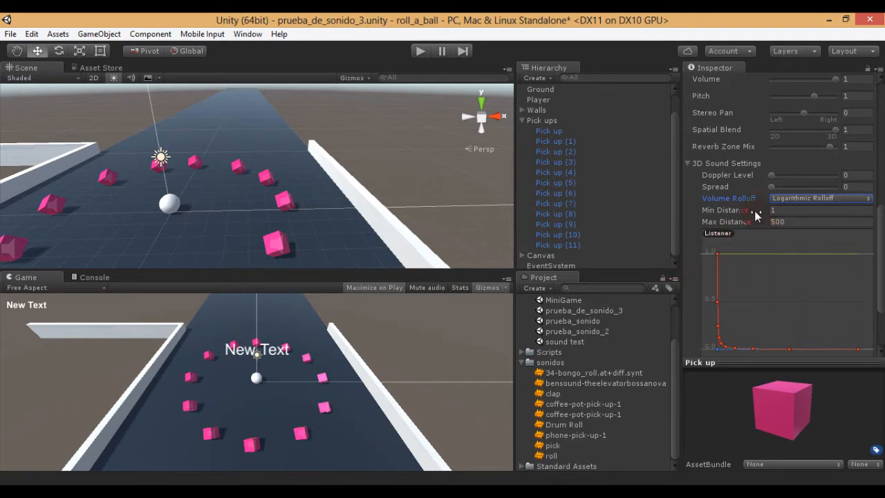
# Try reshaping the Reverb, Spatial, Spread and Volume curves in the Audio Source's distance graph
pyautogui.scroll(-4, 764, 248)
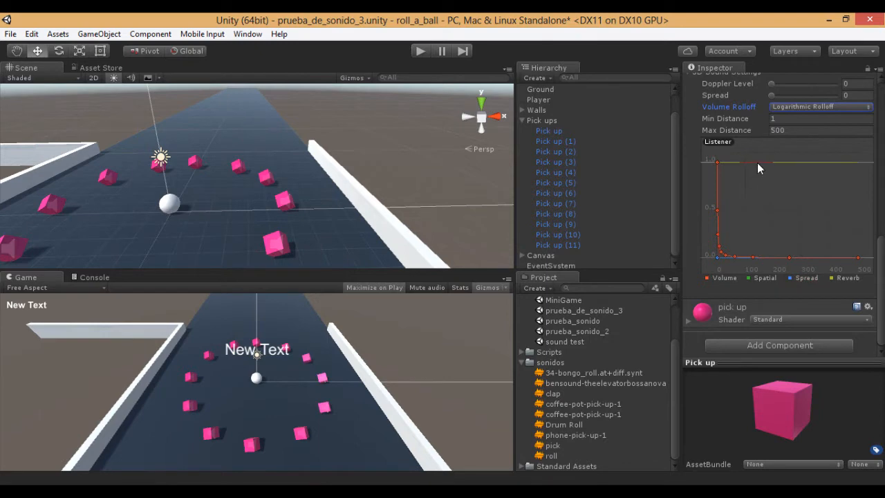
pyautogui.moveTo(758, 165); pyautogui.dragTo(754, 207)
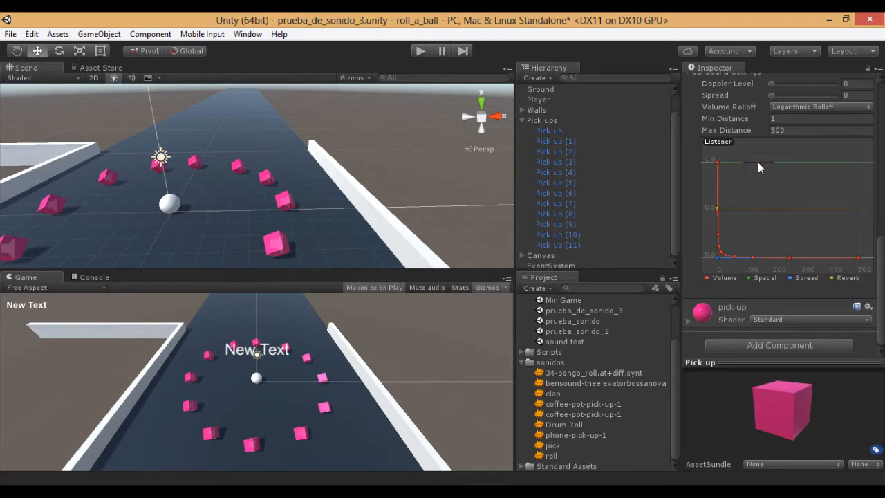
pyautogui.moveTo(758, 163); pyautogui.dragTo(745, 188)
pyautogui.moveTo(778, 257)
pyautogui.mouseDown()
pyautogui.moveTo(778, 232)
pyautogui.moveTo(772, 257)
pyautogui.moveTo(782, 244)
pyautogui.mouseUp()
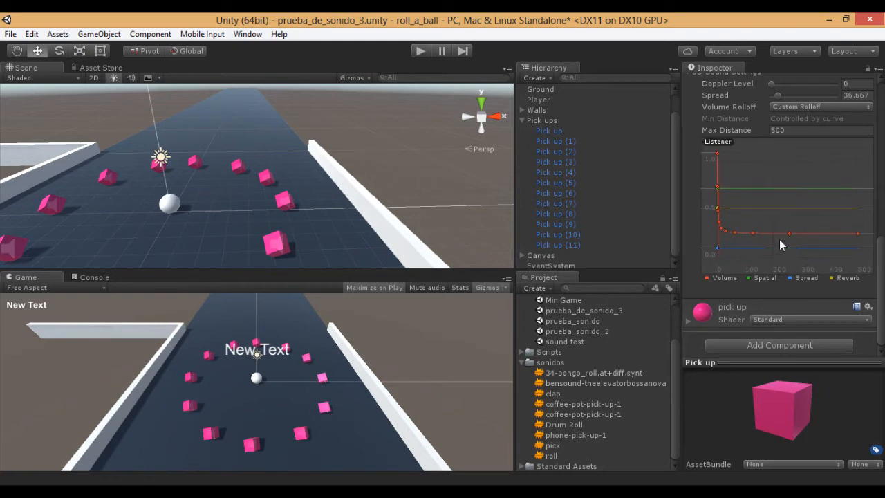
# Remove the Audio Source component from the Pick up prefab
pyautogui.scroll(8, 693, 183)
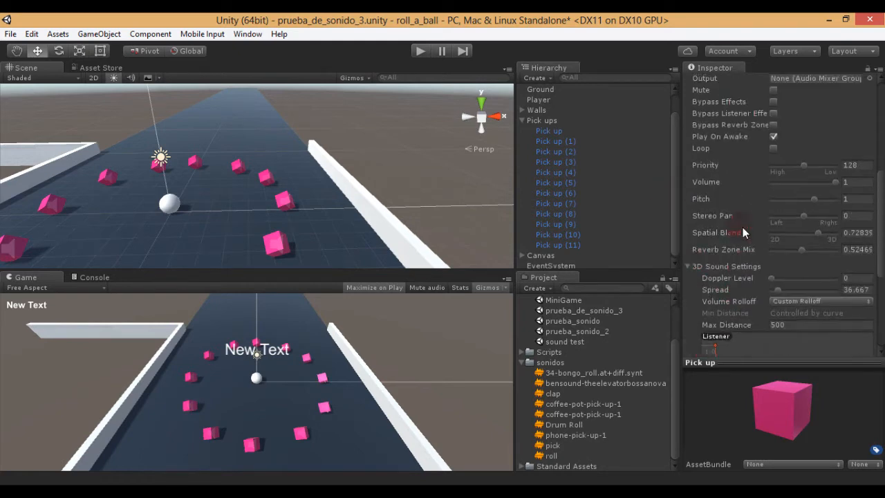
pyautogui.scroll(5, 743, 223)
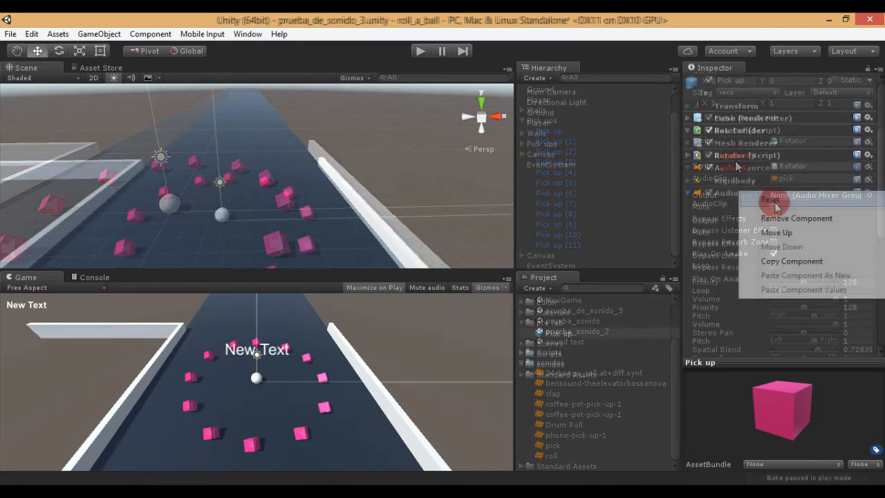
pyautogui.click(775, 218)
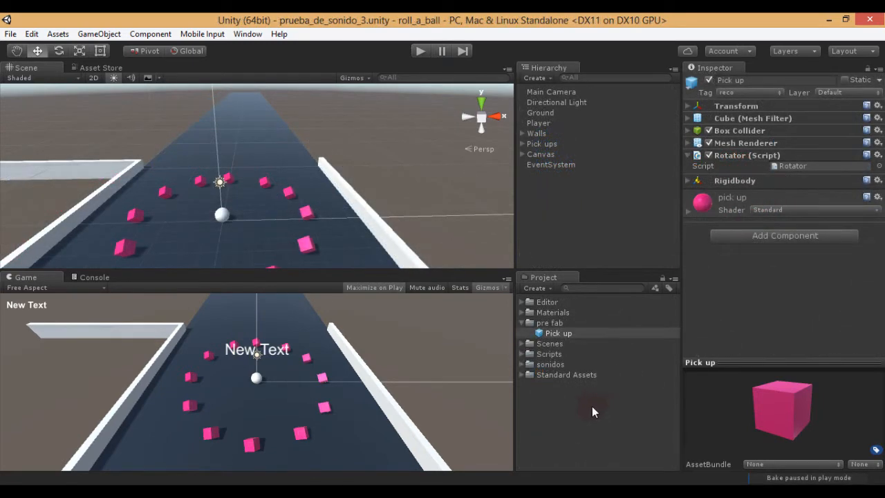
# Add a new Audio Source component to the Pick up prefab in the pre fab folder
pyautogui.click(559, 334)
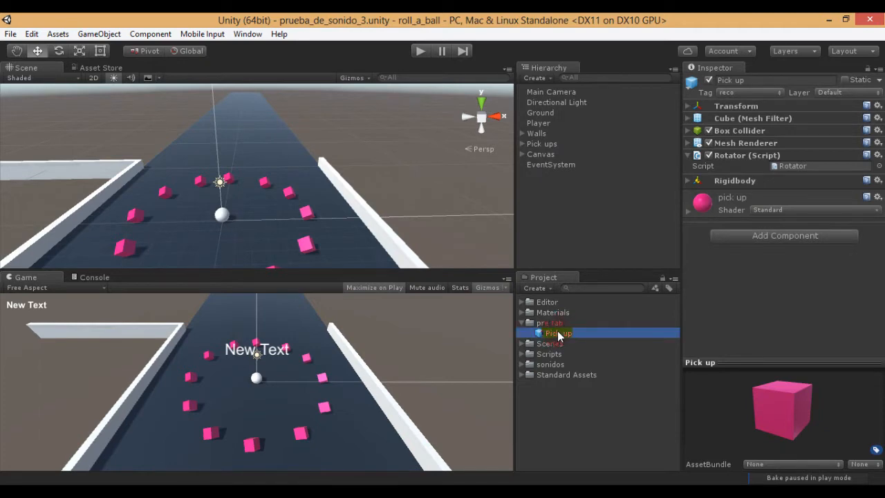
pyautogui.click(556, 323)
pyautogui.click(557, 333)
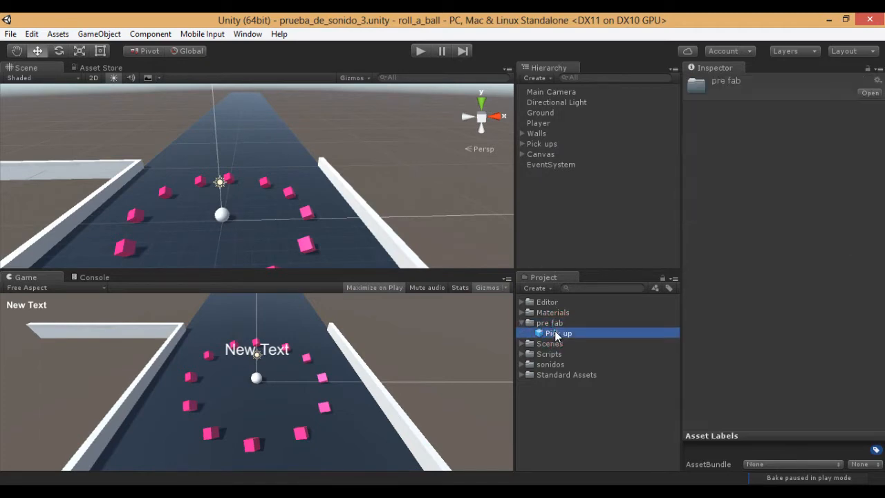
pyautogui.click(522, 144)
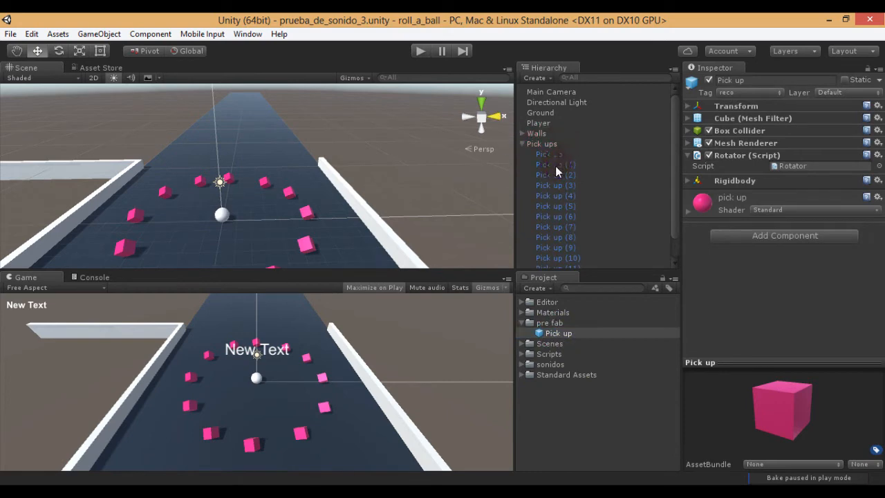
pyautogui.scroll(-2, 542, 237)
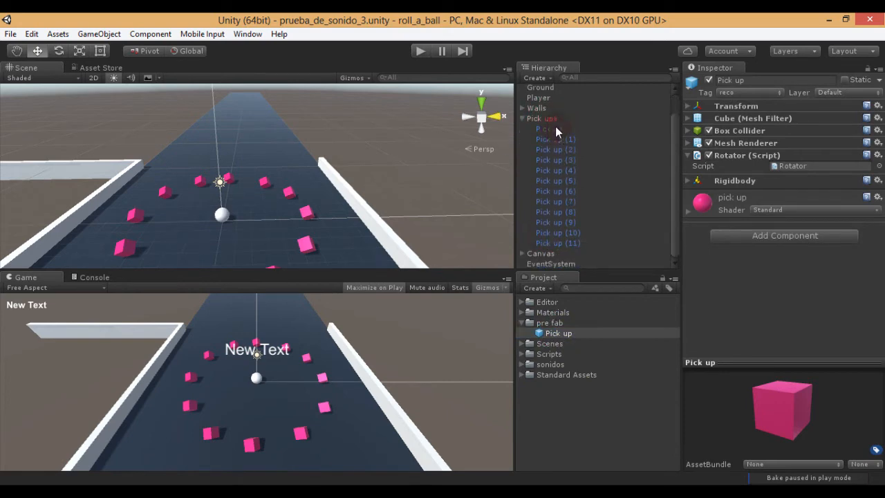
pyautogui.click(546, 333)
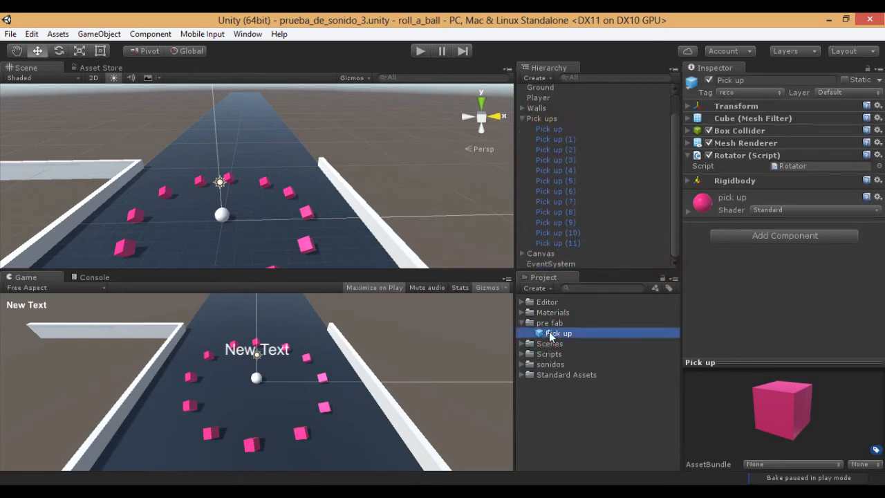
pyautogui.click(764, 234)
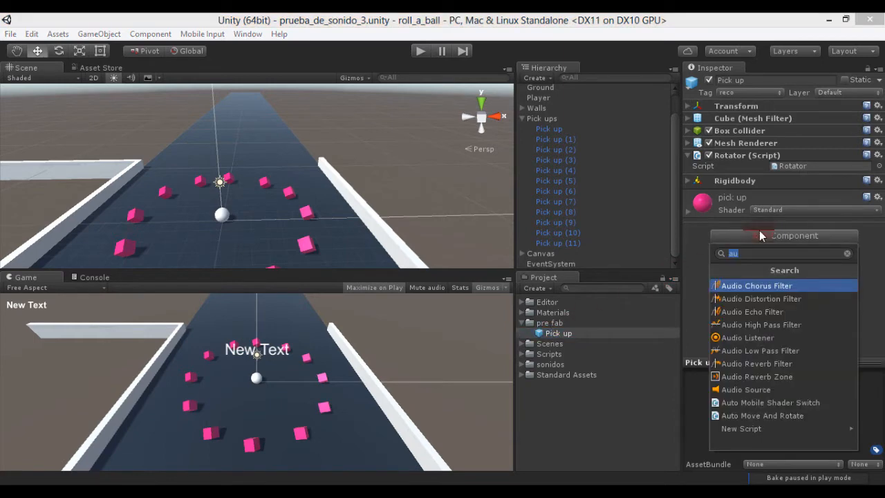
pyautogui.click(742, 389)
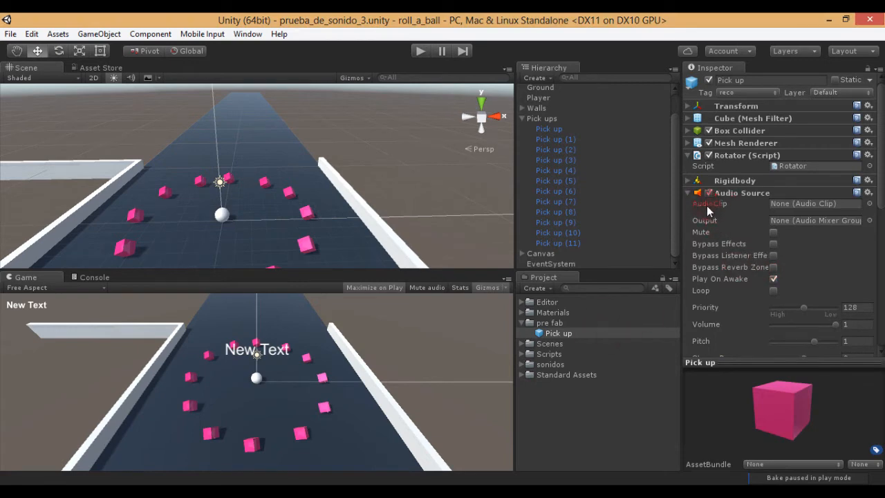
# Assign the pick clip from the sonidos folder as the AudioClip of the Pick up prefab's Audio Source
pyautogui.click(522, 365)
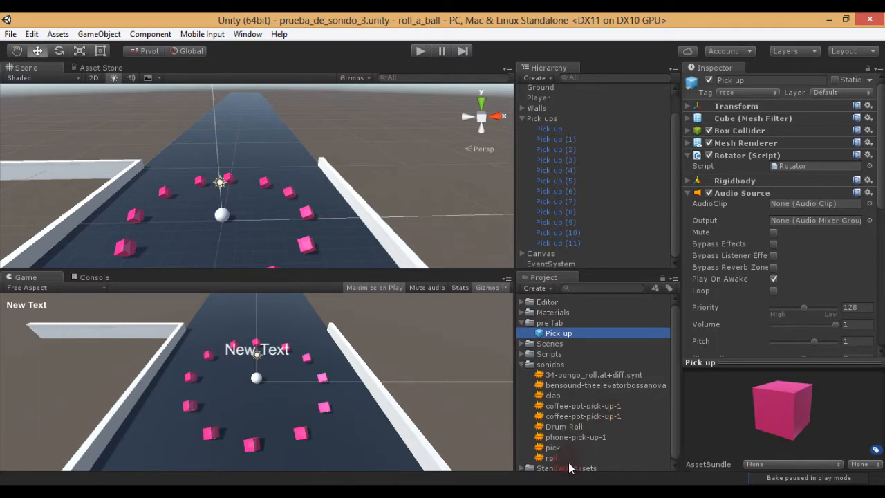
pyautogui.click(552, 448)
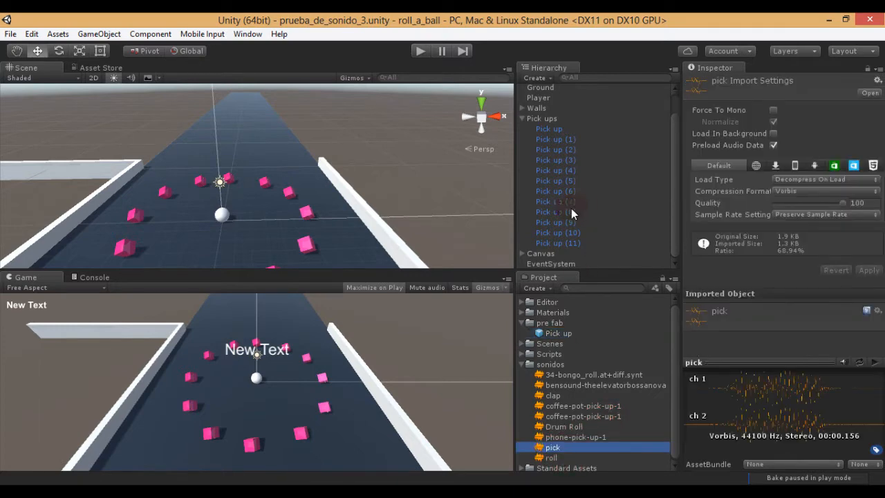
pyautogui.click(553, 334)
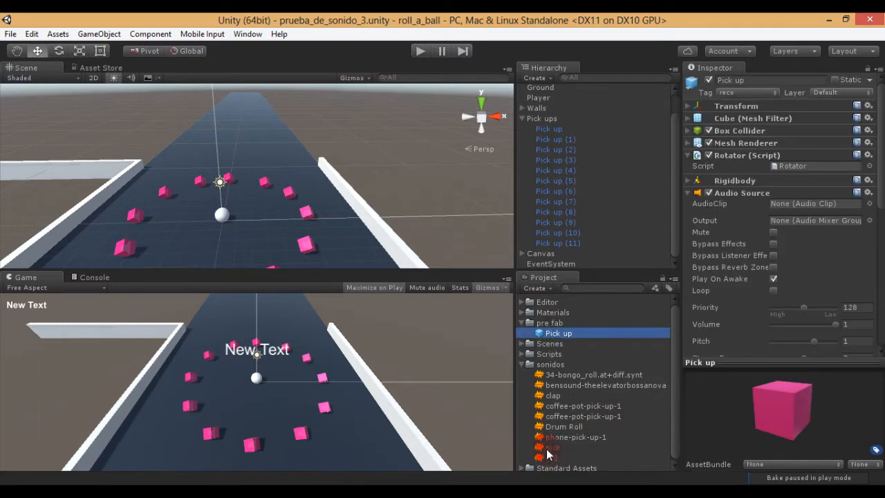
pyautogui.moveTo(552, 448); pyautogui.dragTo(775, 200)
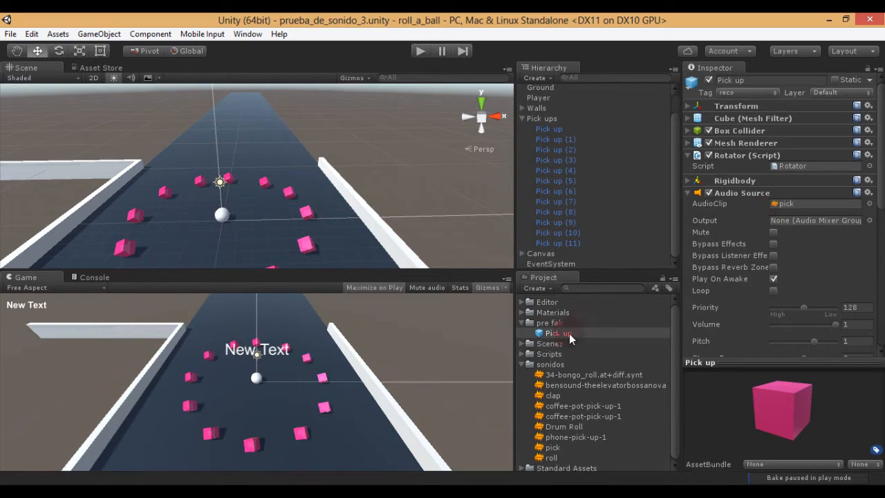
# Check the Pick up instances in the scene for the Audio Source and its pick clip
pyautogui.moveTo(569, 333); pyautogui.dragTo(565, 249)
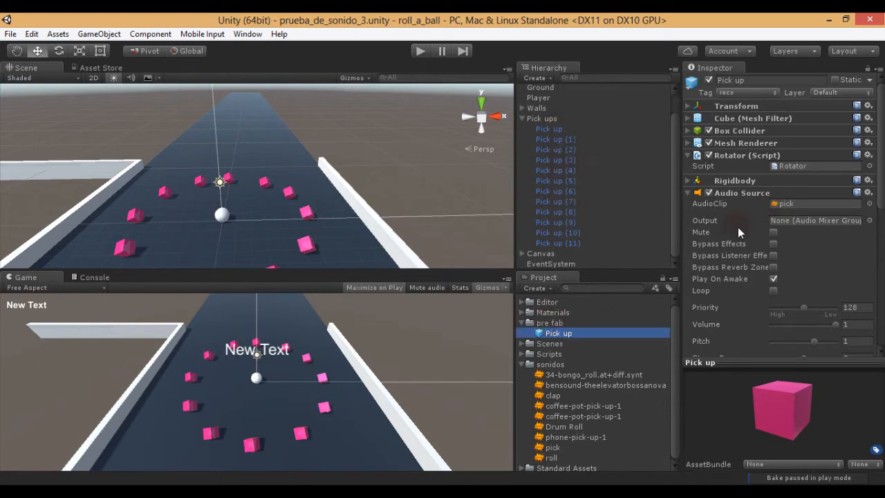
pyautogui.moveTo(554, 131); pyautogui.dragTo(554, 130)
pyautogui.click(554, 139)
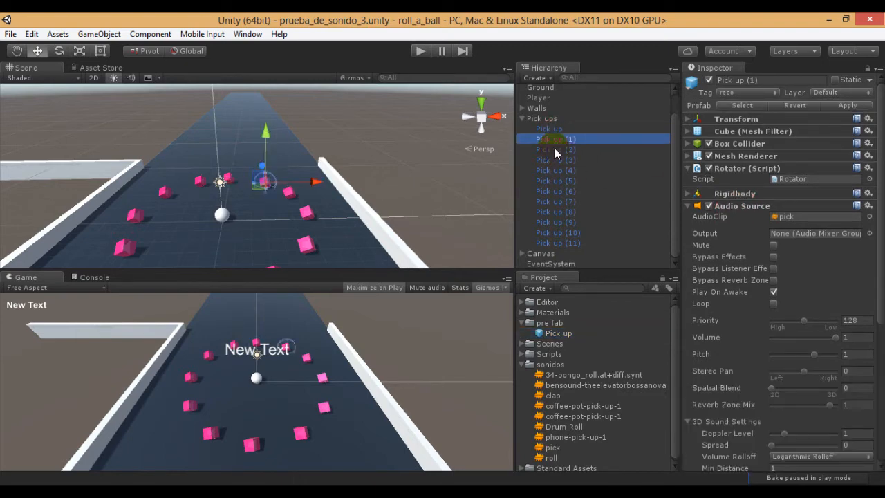
pyautogui.click(554, 149)
pyautogui.click(555, 161)
pyautogui.click(558, 171)
pyautogui.click(557, 181)
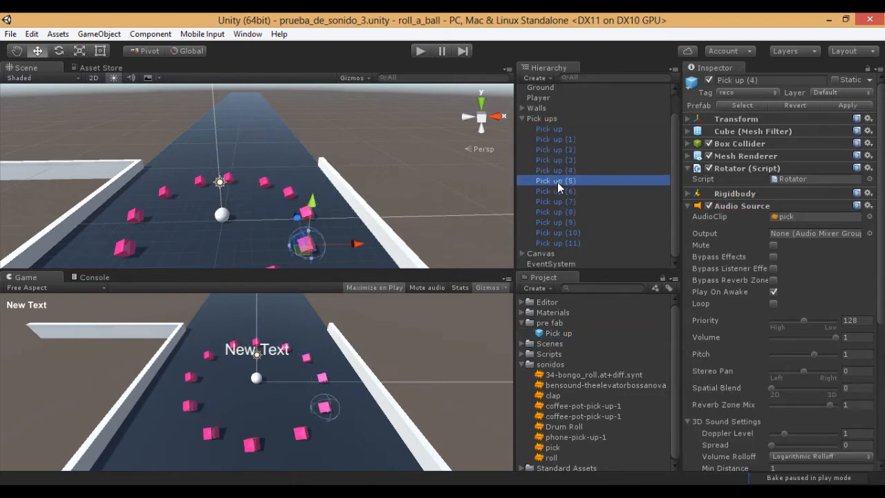
pyautogui.click(558, 191)
pyautogui.click(557, 201)
pyautogui.click(558, 211)
pyautogui.click(562, 234)
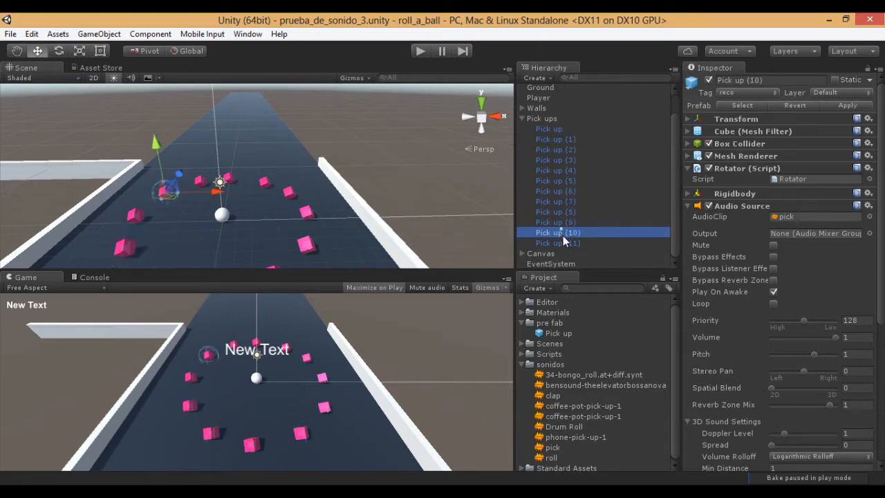
pyautogui.click(567, 235)
# Enable Loop on the Pick up prefab's Audio Source and set its Priority to 182
pyautogui.click(573, 332)
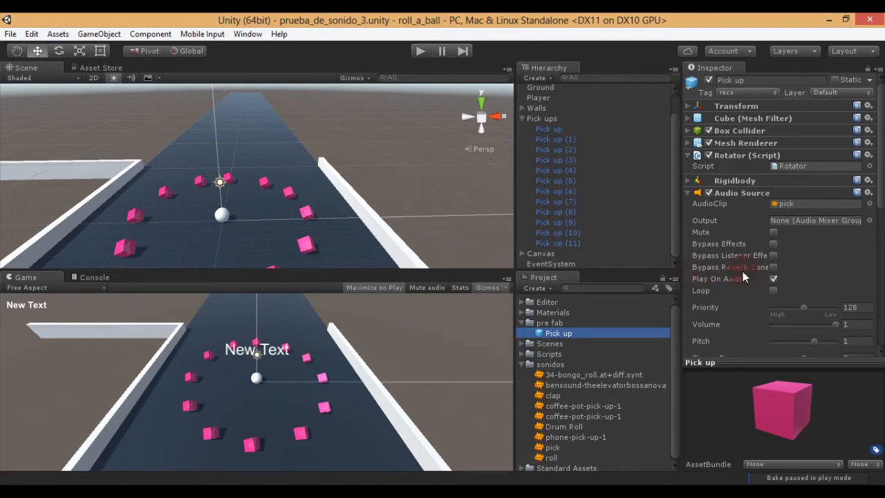
pyautogui.click(419, 51)
pyautogui.click(774, 291)
pyautogui.scroll(-3, 829, 266)
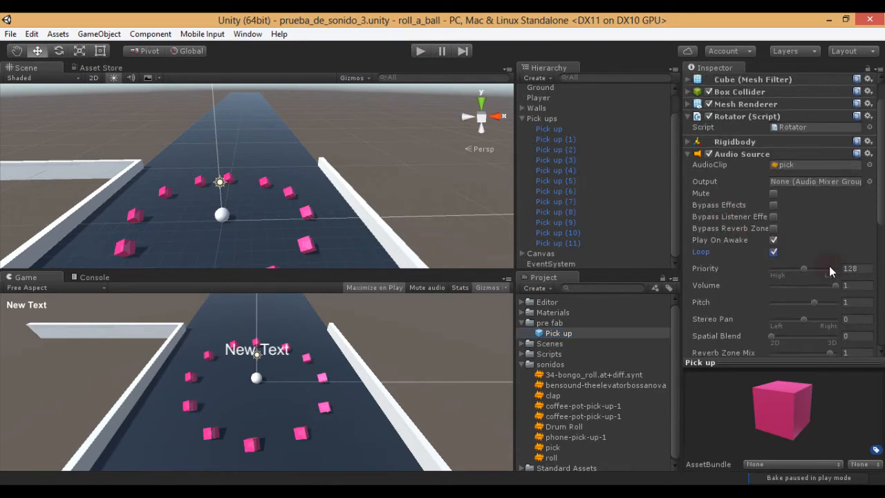
pyautogui.moveTo(803, 229); pyautogui.dragTo(817, 231)
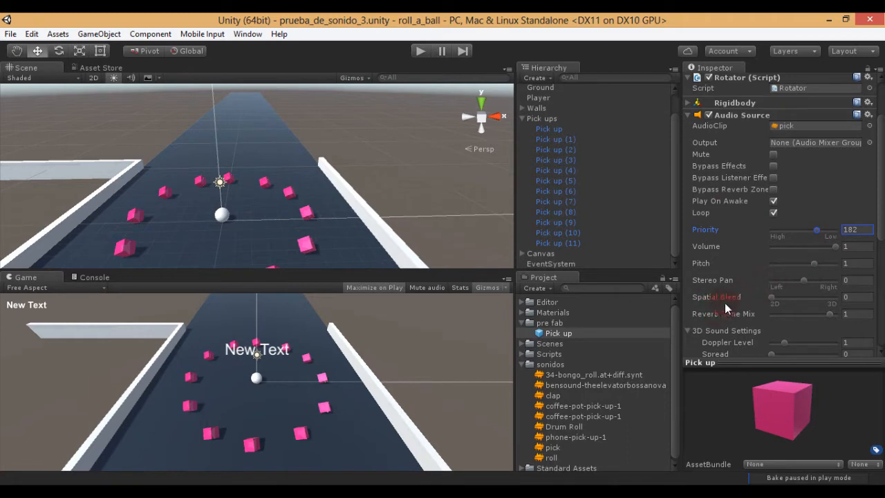
# Try the Audio Source's Spatial Blend between 2D and 3D, and set it to 1 for full 3D
pyautogui.moveTo(774, 298); pyautogui.dragTo(856, 305)
pyautogui.moveTo(832, 296); pyautogui.dragTo(759, 294)
pyautogui.moveTo(771, 298); pyautogui.dragTo(850, 300)
# Set the Doppler Level to 0 in the Audio Source's 3D Sound Settings
pyautogui.scroll(-1, 719, 309)
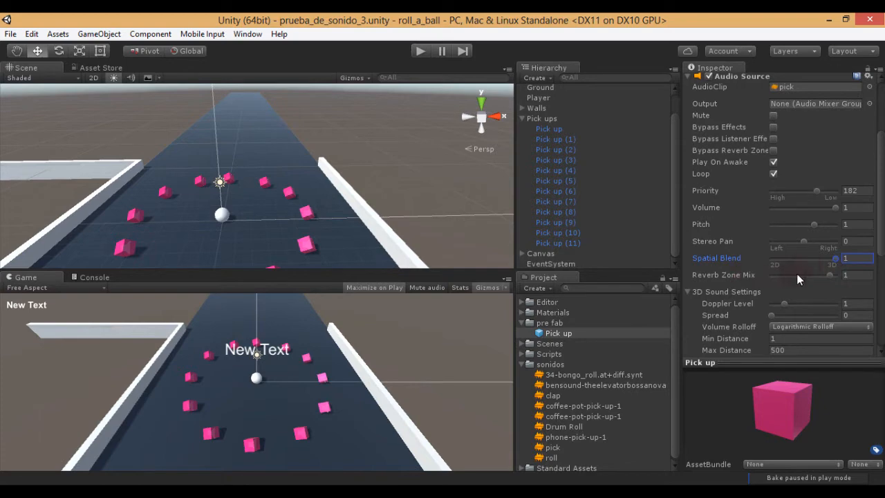
pyautogui.scroll(-2, 797, 276)
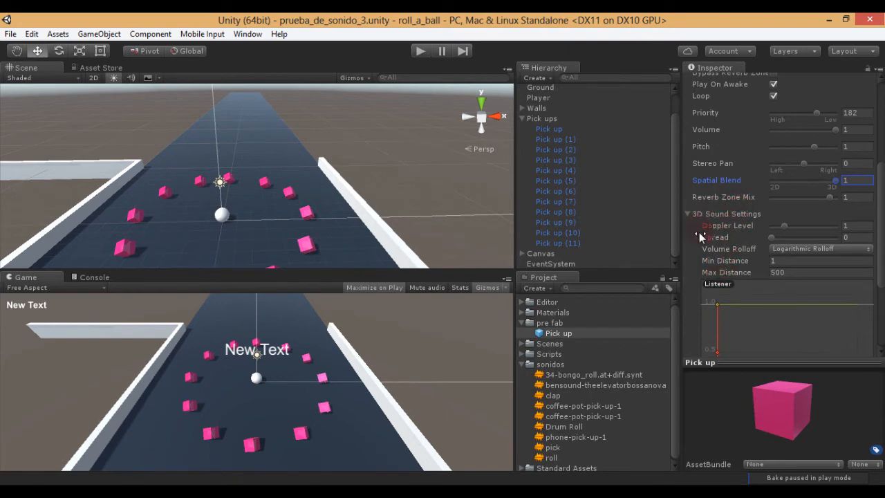
pyautogui.click(784, 227)
pyautogui.moveTo(783, 229); pyautogui.dragTo(763, 228)
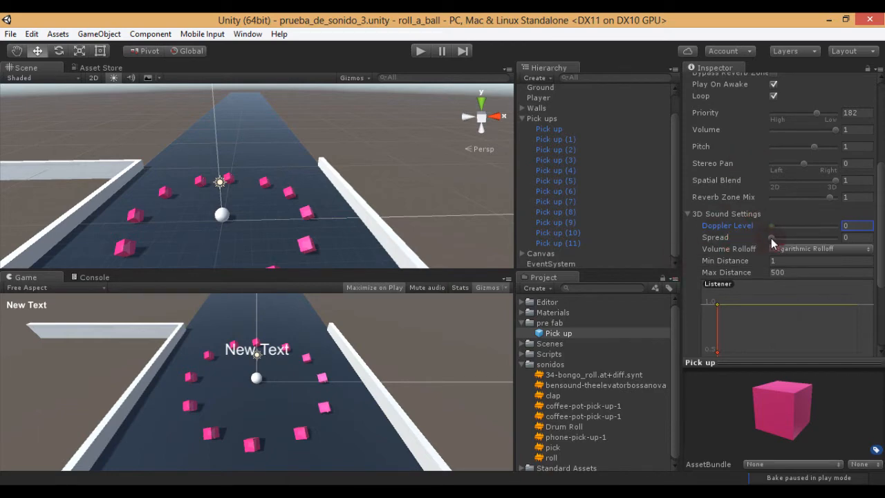
# Review the Spread and Max Distance values in the Pick up prefab's 3D Sound Settings against the scene's size
pyautogui.moveTo(771, 238)
pyautogui.mouseDown()
pyautogui.moveTo(784, 240)
pyautogui.moveTo(768, 241)
pyautogui.mouseUp()
pyautogui.scroll(-2, 722, 269)
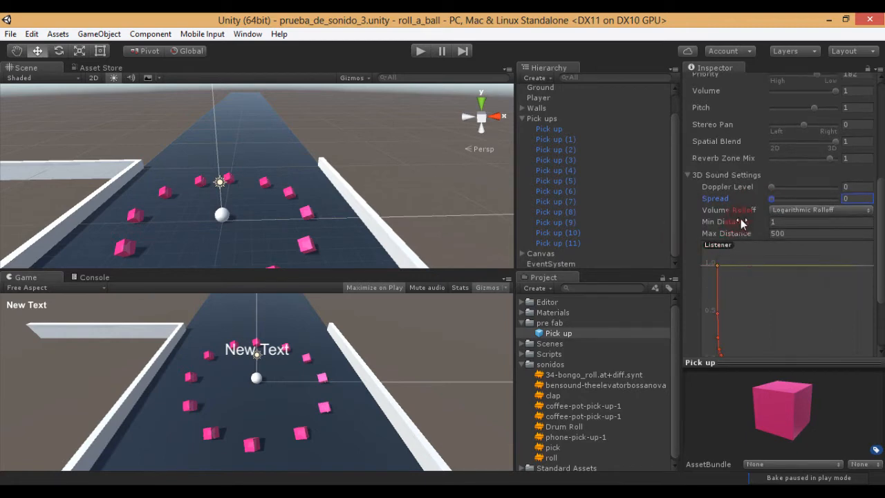
pyautogui.moveTo(740, 221)
pyautogui.click(780, 233)
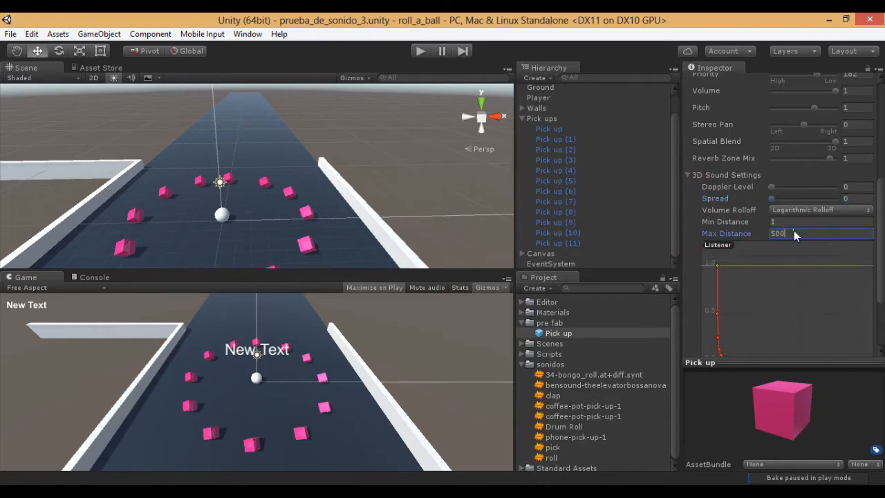
pyautogui.scroll(2, 298, 181)
pyautogui.scroll(-5, 298, 182)
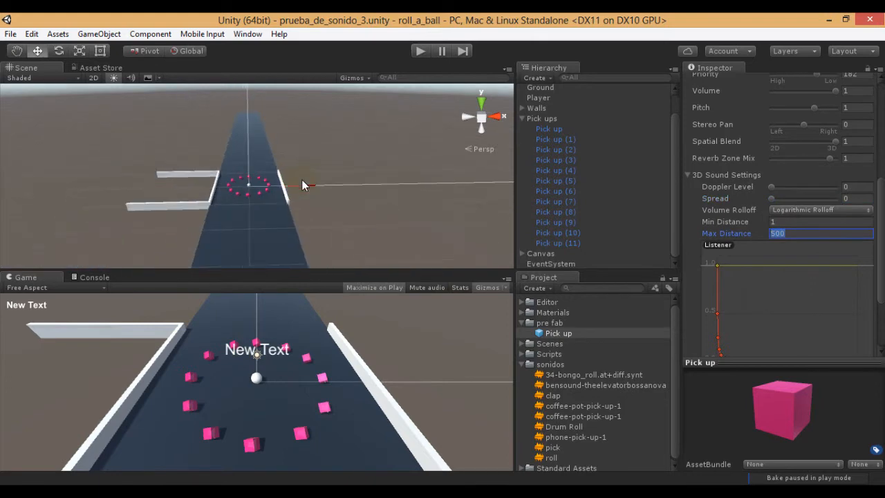
# Check the Ground object's Transform scale, especially its Z value
pyautogui.click(273, 226)
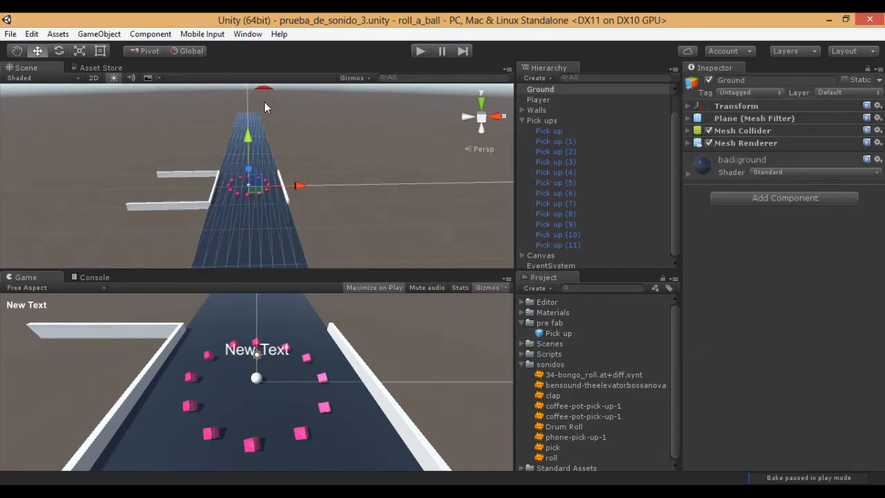
pyautogui.click(688, 106)
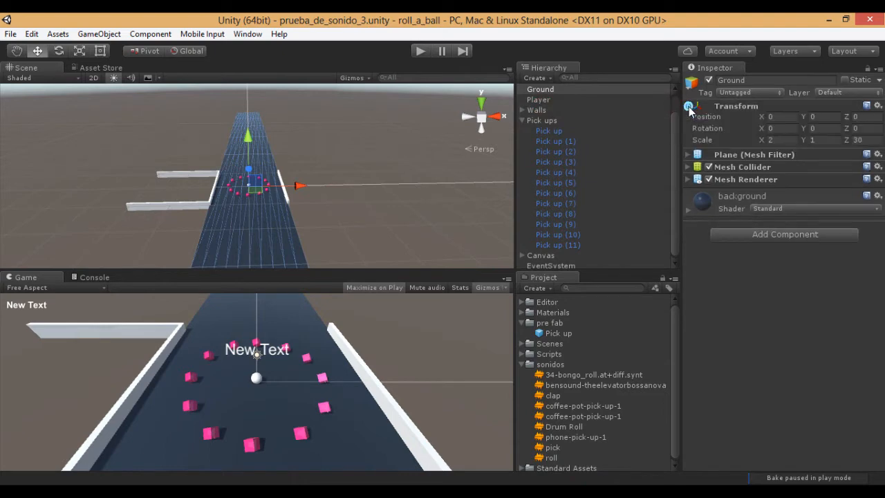
pyautogui.click(864, 141)
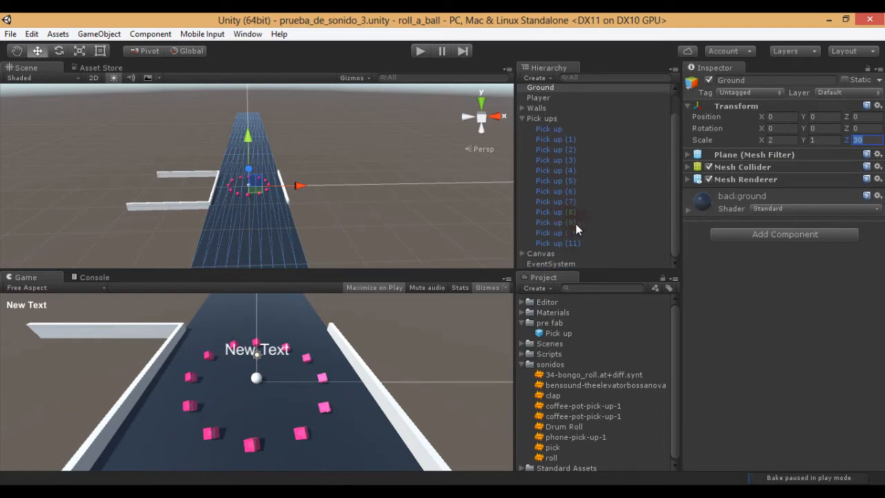
# Select the Pick up (2) instance and set its Audio Source's Max Distance to 1.5 and Min Distance to 0.5
pyautogui.click(553, 331)
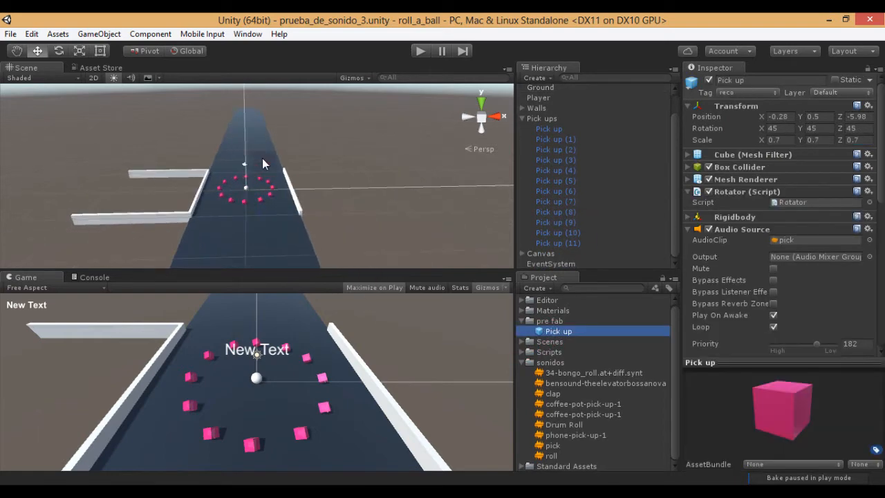
pyautogui.scroll(10, 259, 159)
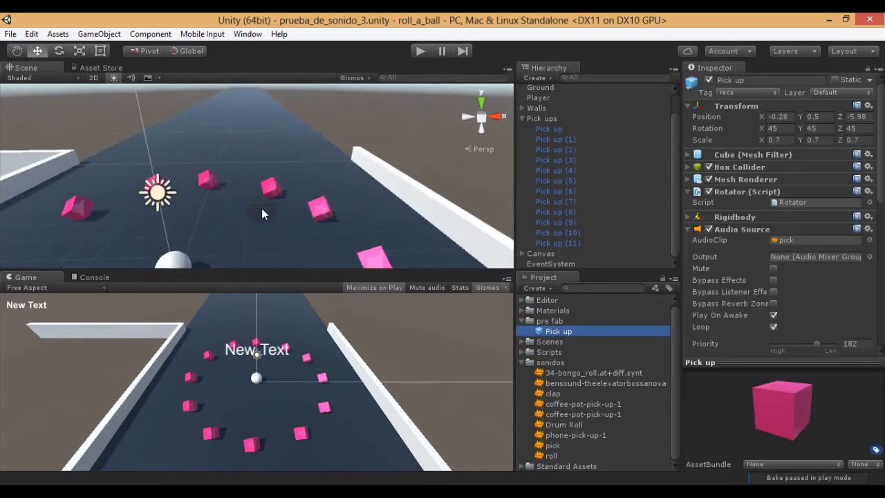
pyautogui.scroll(3, 261, 208)
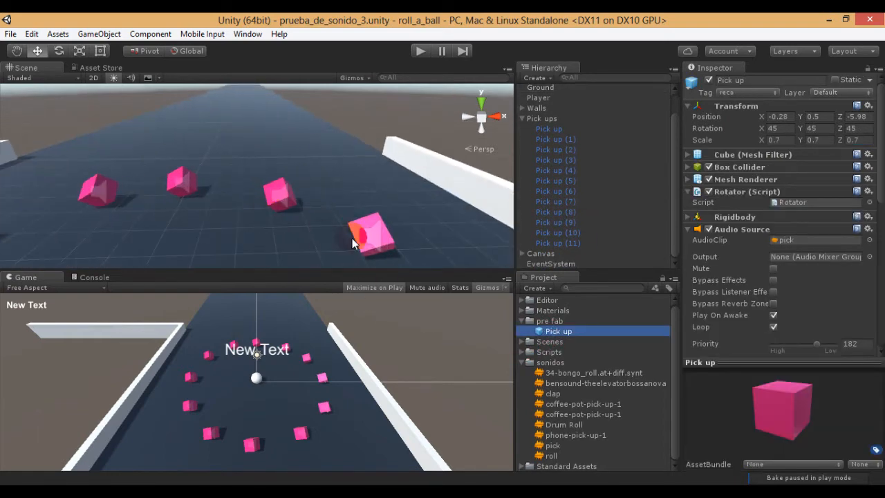
pyautogui.click(354, 238)
pyautogui.click(378, 230)
pyautogui.click(384, 236)
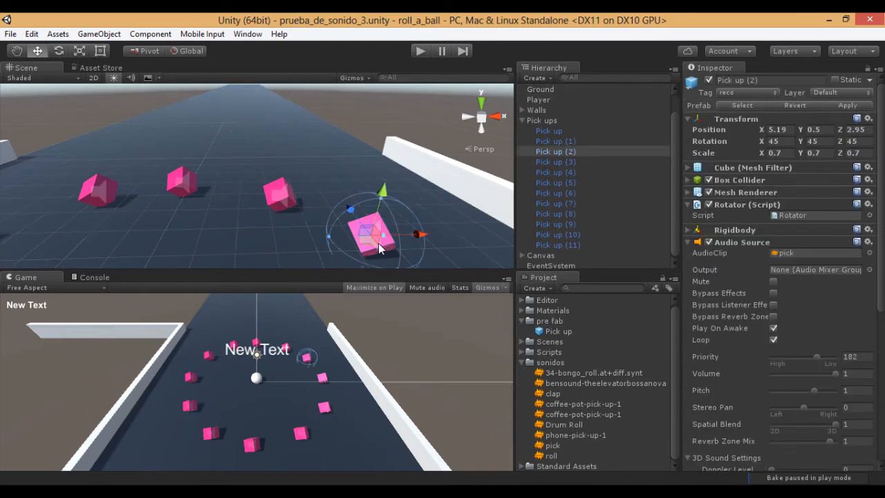
pyautogui.scroll(-2, 785, 340)
pyautogui.scroll(-3, 781, 338)
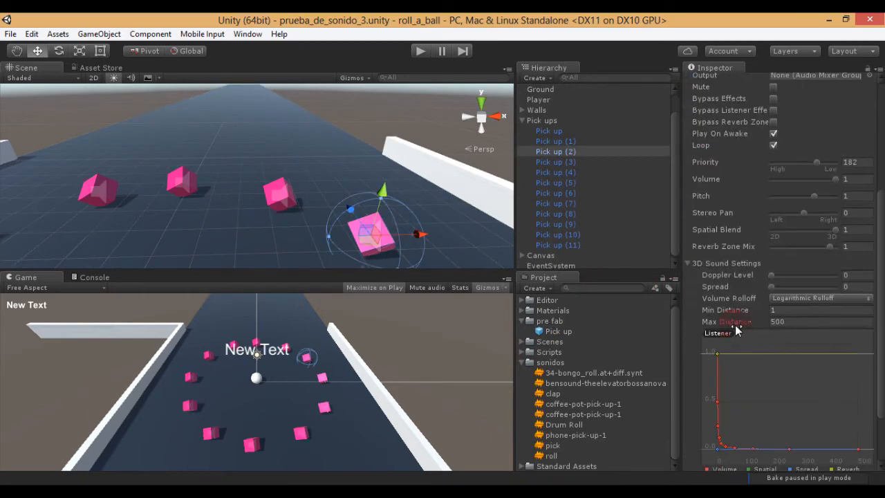
pyautogui.click(787, 322)
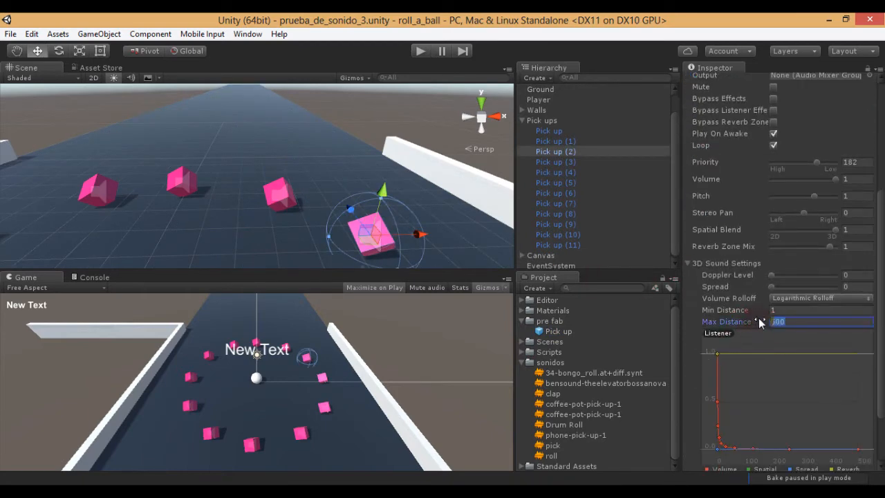
pyautogui.write('1.54')
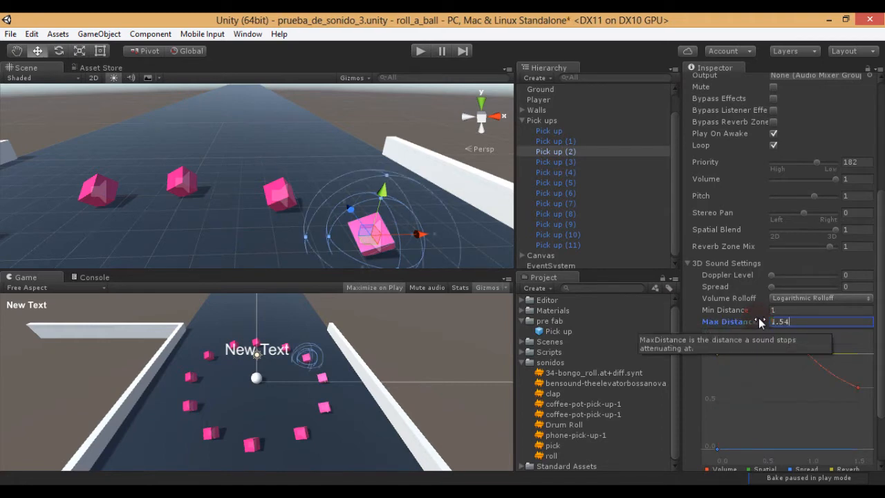
pyautogui.press('BackSpace')
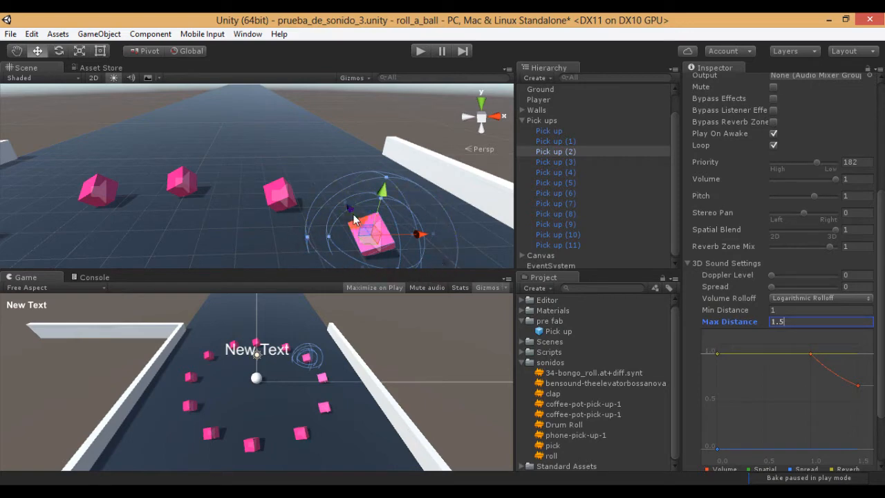
pyautogui.click(784, 311)
pyautogui.write('0.5')
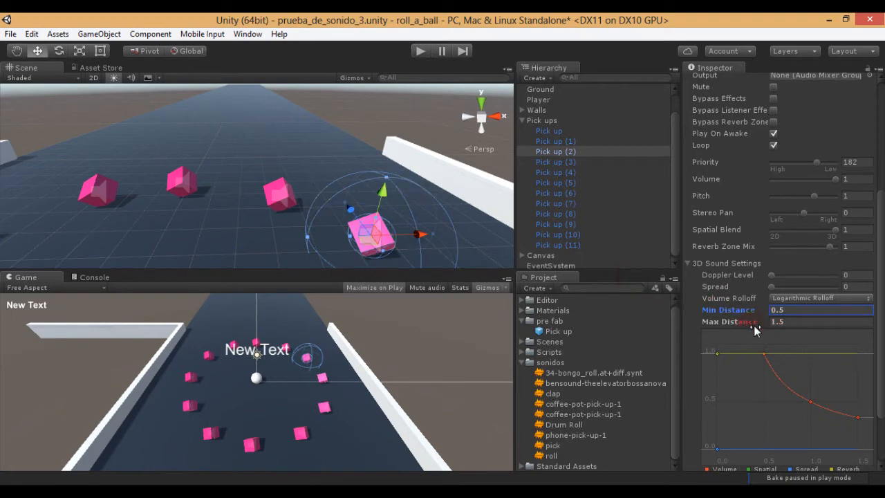
# Increase Pick up (2)'s Max Distance to 2.49 and examine its outer sound sphere in the scene
pyautogui.moveTo(769, 327); pyautogui.dragTo(793, 323)
pyautogui.scroll(-10, 219, 197)
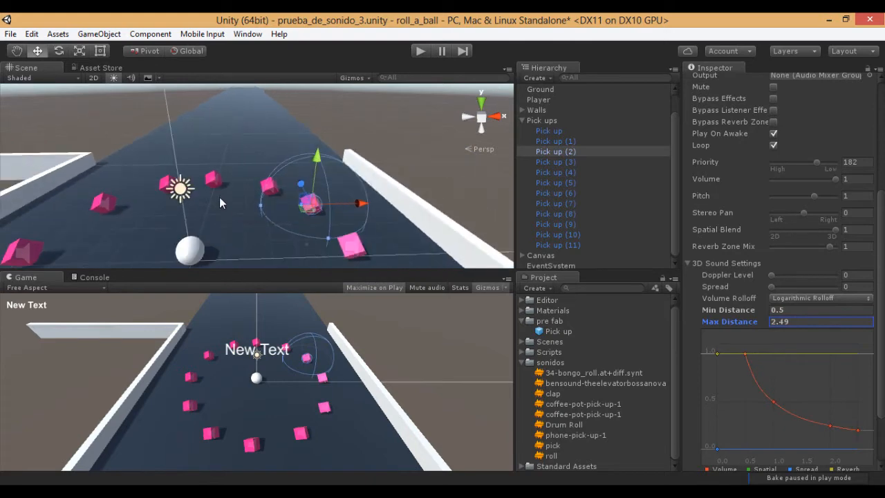
pyautogui.scroll(2, 220, 197)
pyautogui.scroll(3, 310, 211)
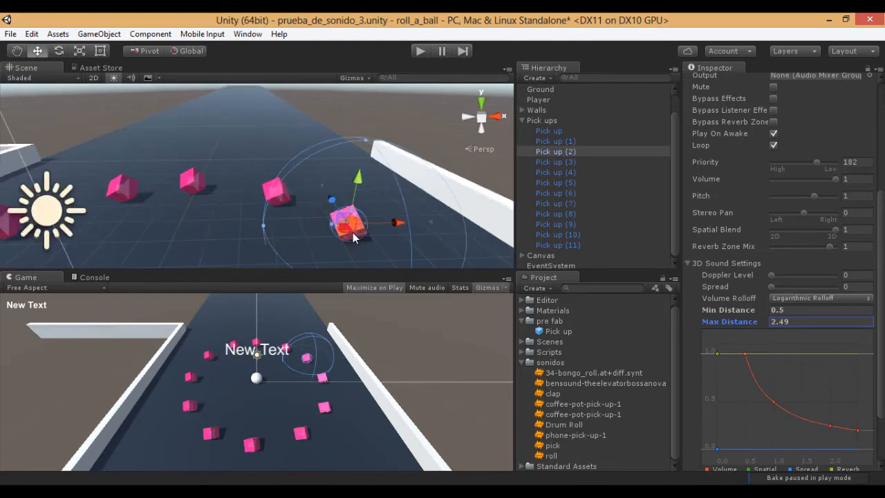
pyautogui.scroll(5, 274, 249)
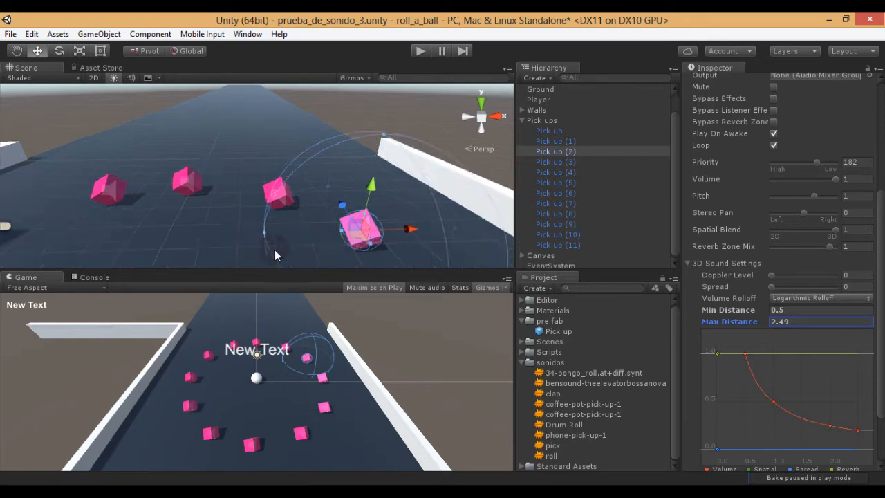
pyautogui.scroll(-7, 290, 235)
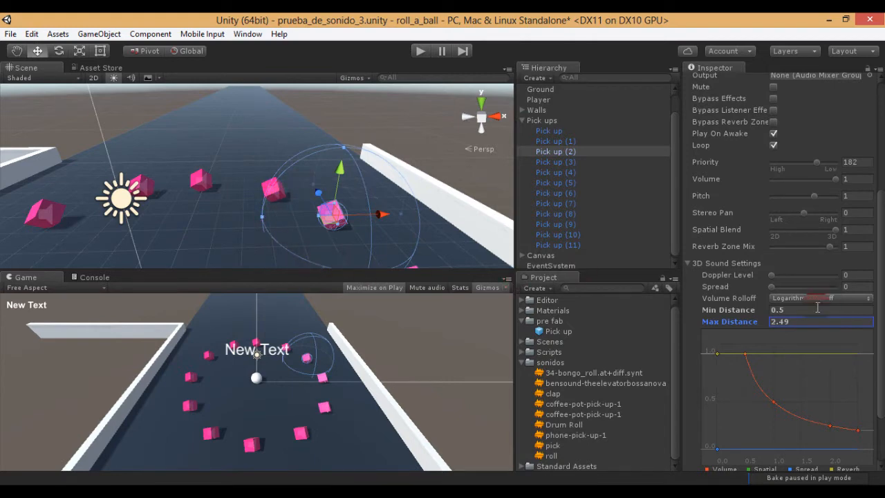
# Raise Pick up (2)'s Min Distance to 1.01 and examine the inner sound sphere around the cube
pyautogui.click(767, 312)
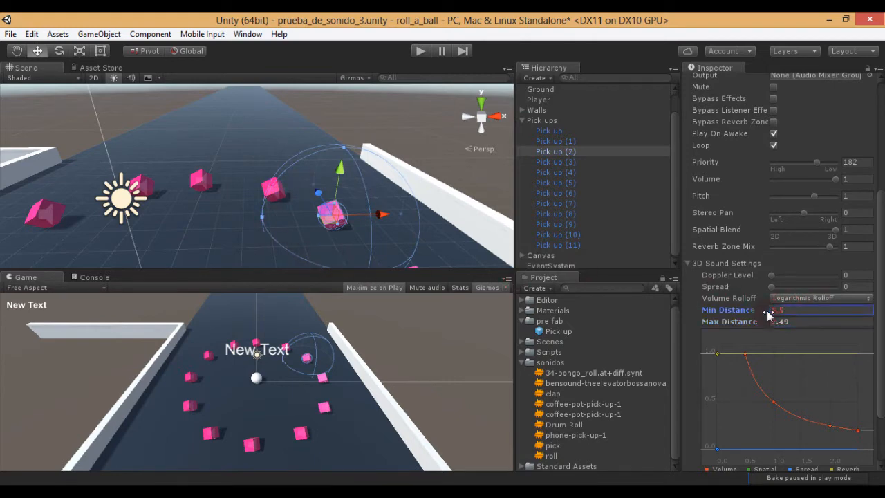
pyautogui.moveTo(764, 312); pyautogui.dragTo(774, 312)
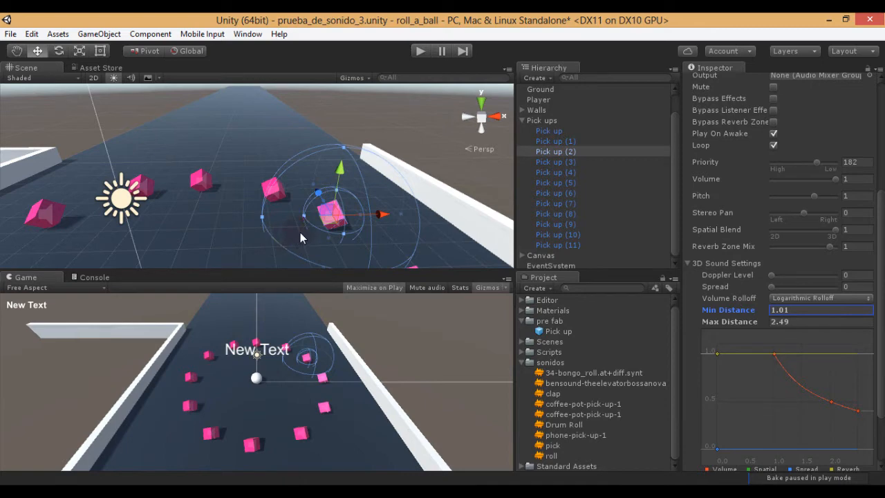
pyautogui.click(331, 222)
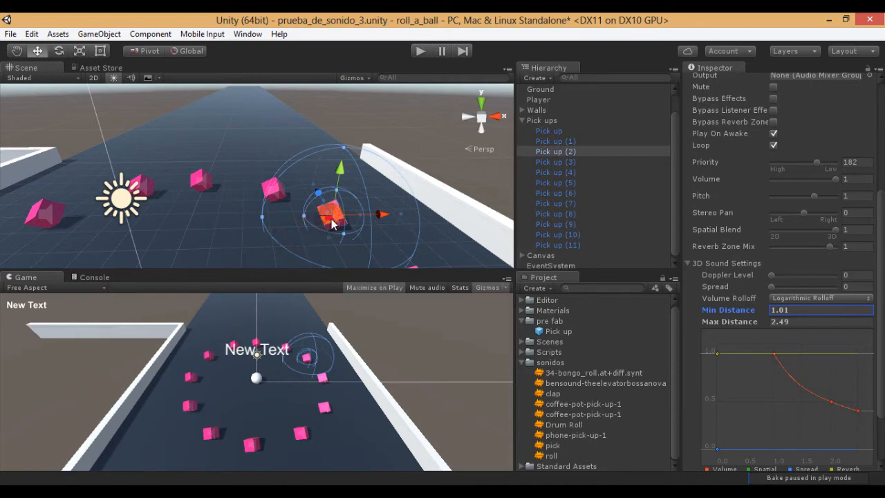
pyautogui.moveTo(332, 222); pyautogui.dragTo(317, 256, button='middle')
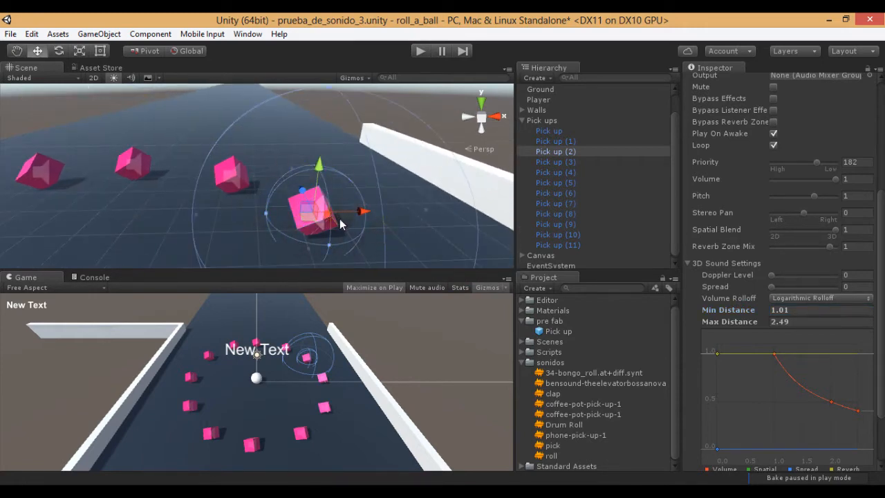
# Set Pick up (2)'s Min Distance to 0.68 and its Max Distance to 3.24
pyautogui.click(775, 311)
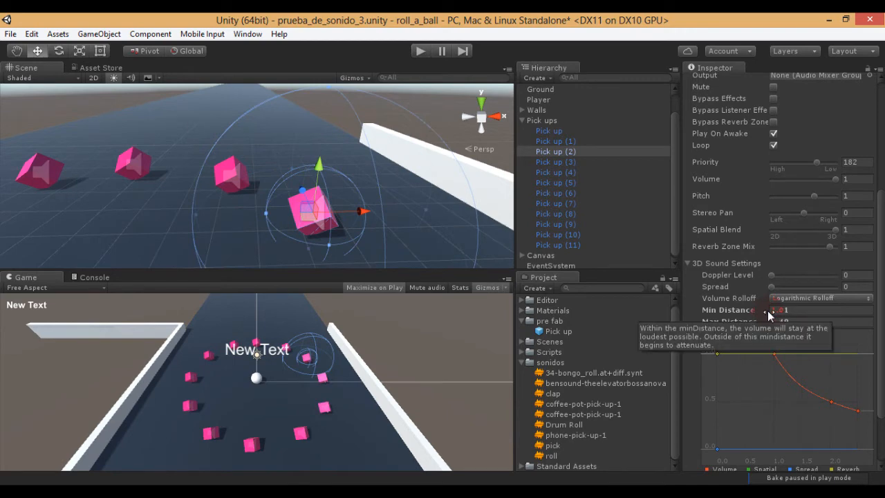
pyautogui.moveTo(767, 312); pyautogui.dragTo(758, 312)
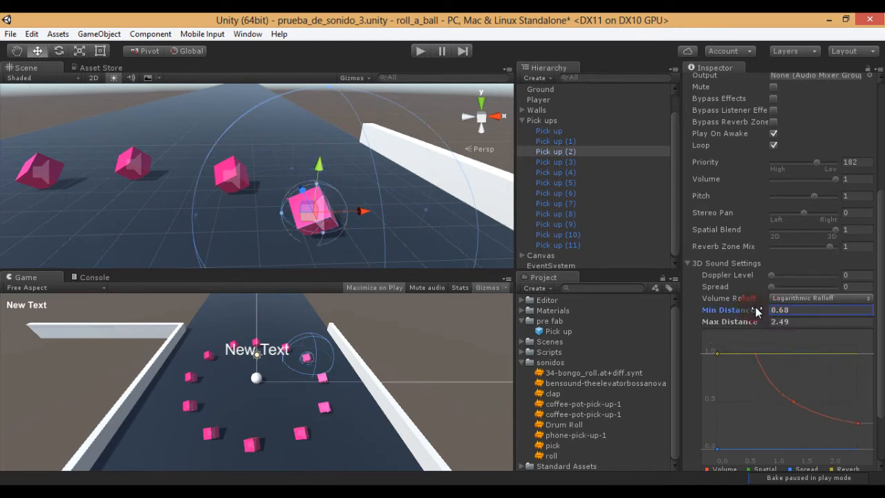
pyautogui.scroll(-3, 396, 221)
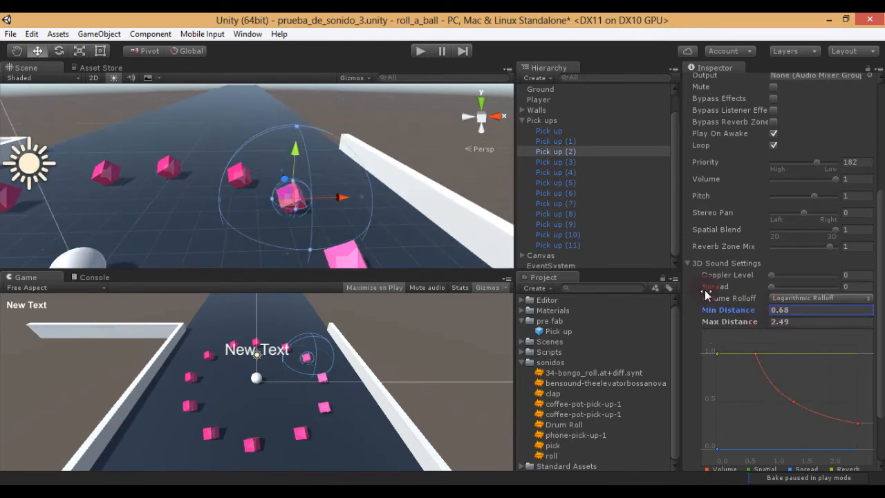
pyautogui.moveTo(769, 323)
pyautogui.mouseDown()
pyautogui.moveTo(787, 320)
pyautogui.moveTo(765, 321)
pyautogui.mouseUp()
pyautogui.scroll(-2, 206, 193)
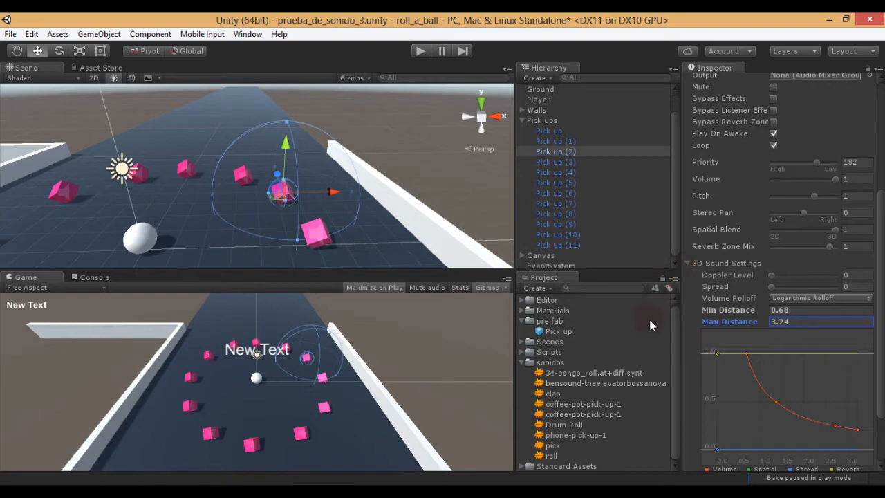
# Compare the Min and Max Distance of the Pick up prefab and its other scene instances
pyautogui.click(558, 331)
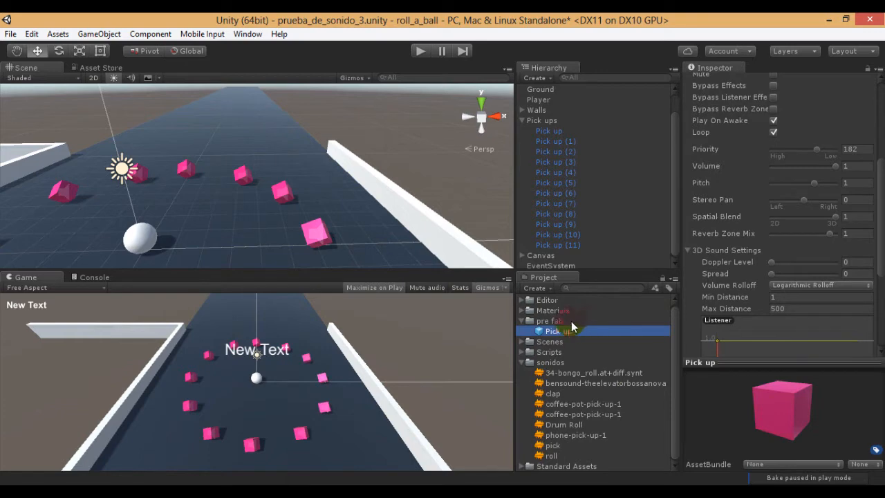
pyautogui.click(548, 212)
pyautogui.click(552, 141)
pyautogui.click(551, 131)
pyautogui.click(548, 153)
pyautogui.click(546, 183)
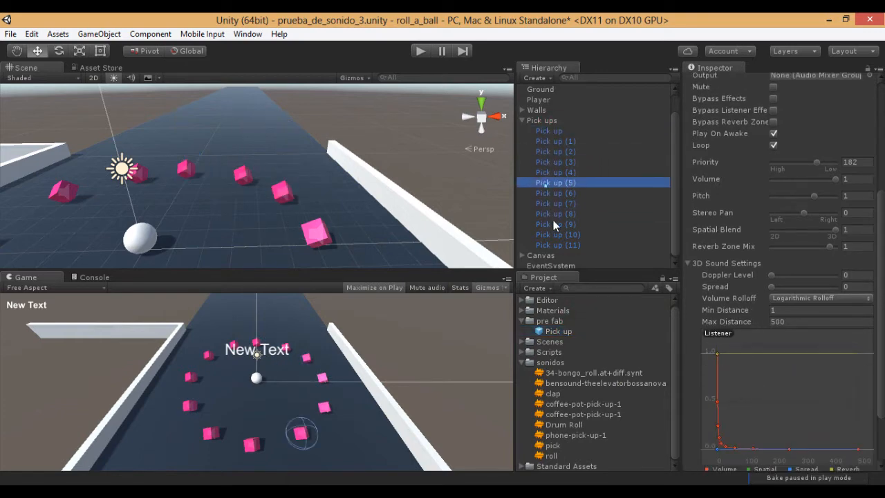
pyautogui.click(555, 234)
pyautogui.click(559, 245)
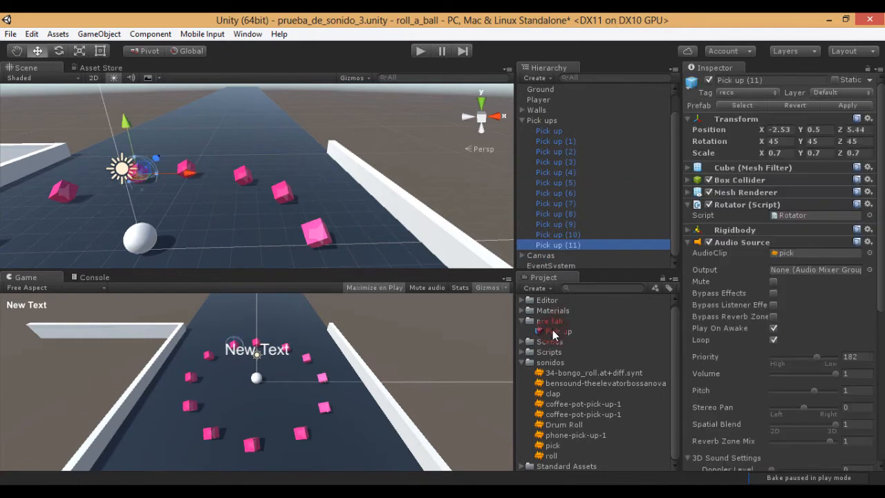
# Review the Pick up prefab's Audio Source, including its clip, Play On Awake, Loop and 3D Sound Settings
pyautogui.click(552, 331)
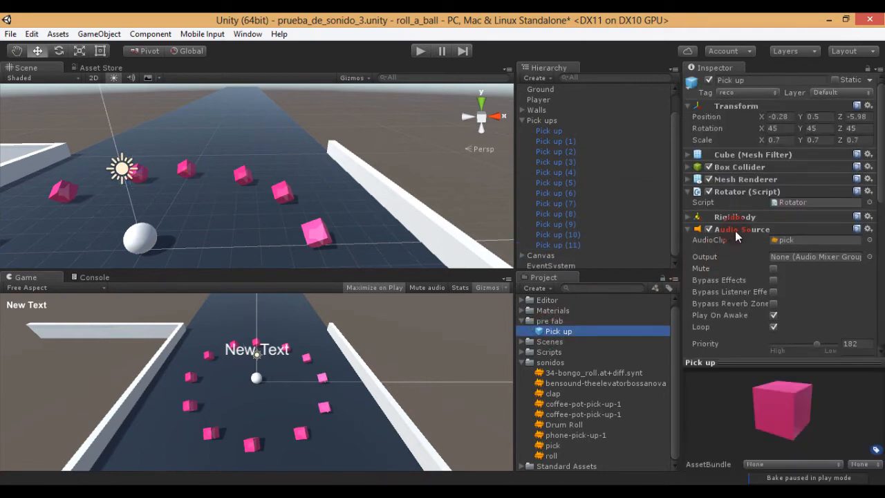
pyautogui.scroll(-10, 758, 285)
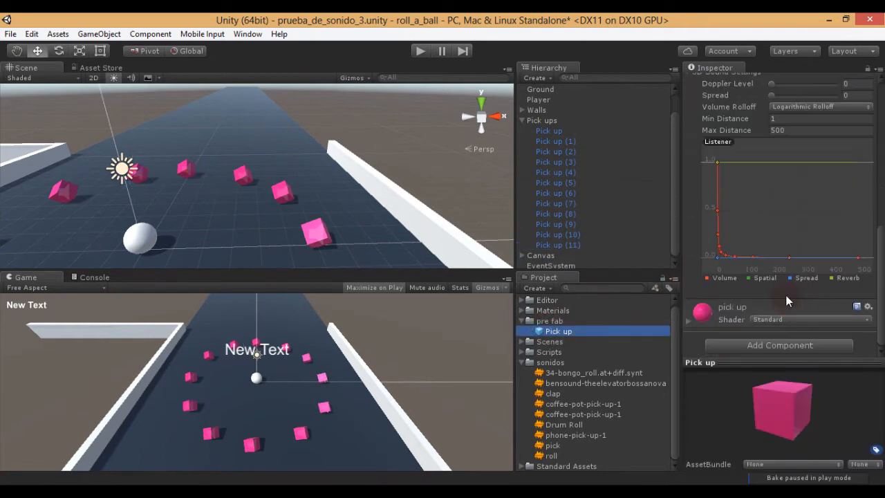
pyautogui.scroll(10, 727, 341)
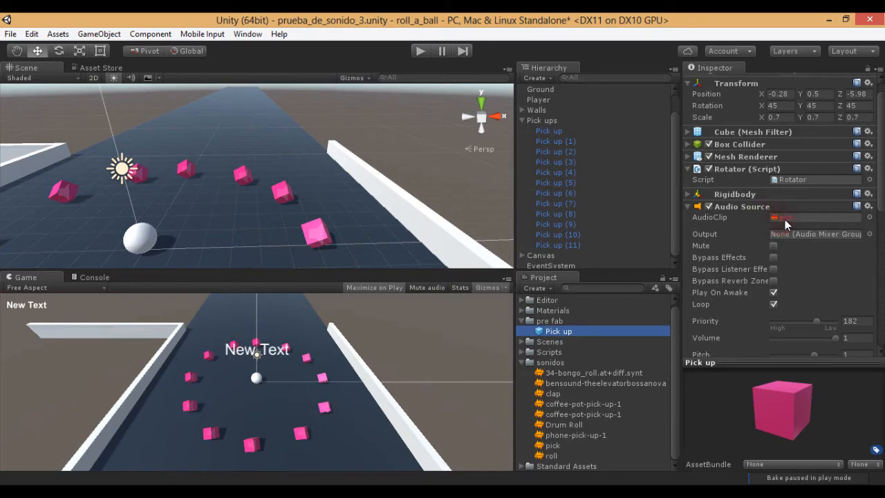
pyautogui.click(559, 332)
pyautogui.moveTo(557, 329); pyautogui.dragTo(569, 152)
pyautogui.scroll(-1, 798, 275)
pyautogui.click(773, 277)
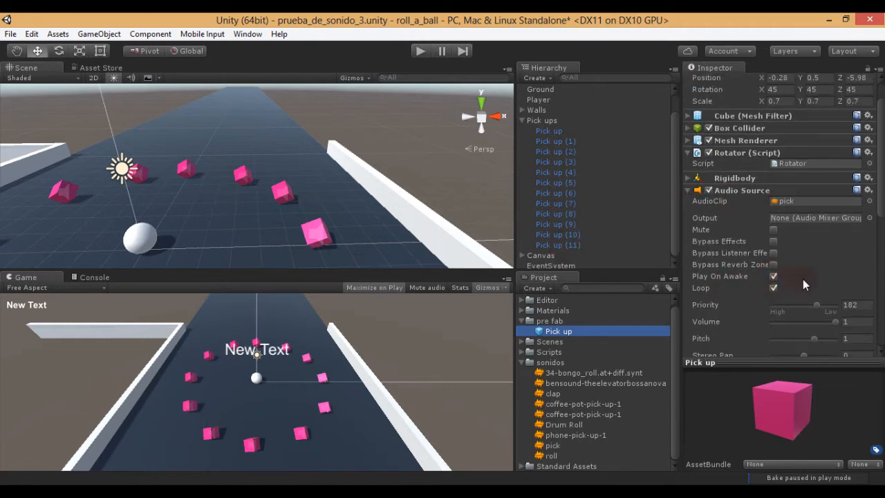
pyautogui.scroll(-2, 802, 283)
pyautogui.scroll(-2, 729, 309)
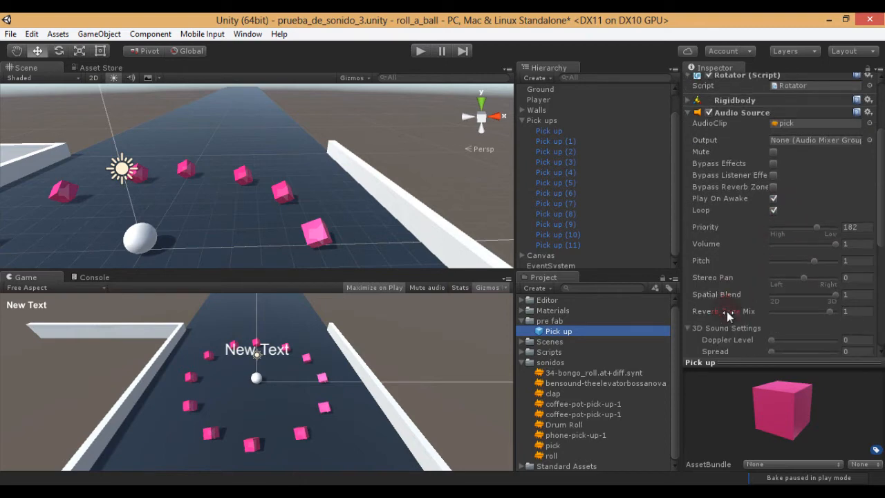
# Set the Pick up prefab's Volume Rolloff to Linear Rolloff, with Spatial Blend at 1 and Doppler Level at 0
pyautogui.moveTo(830, 298); pyautogui.dragTo(842, 299)
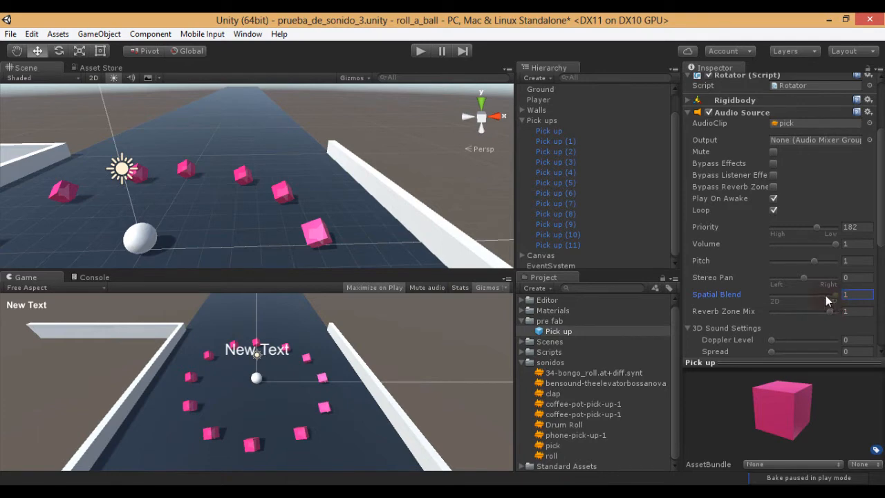
pyautogui.scroll(-2, 743, 323)
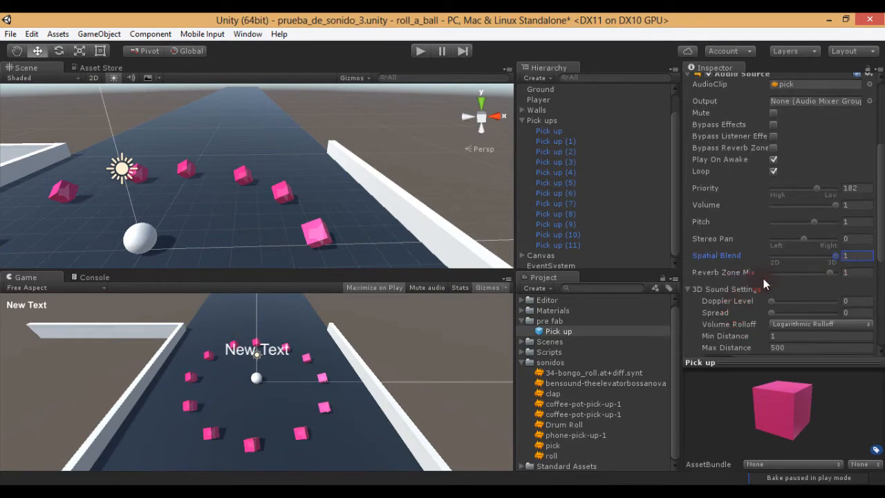
pyautogui.click(772, 302)
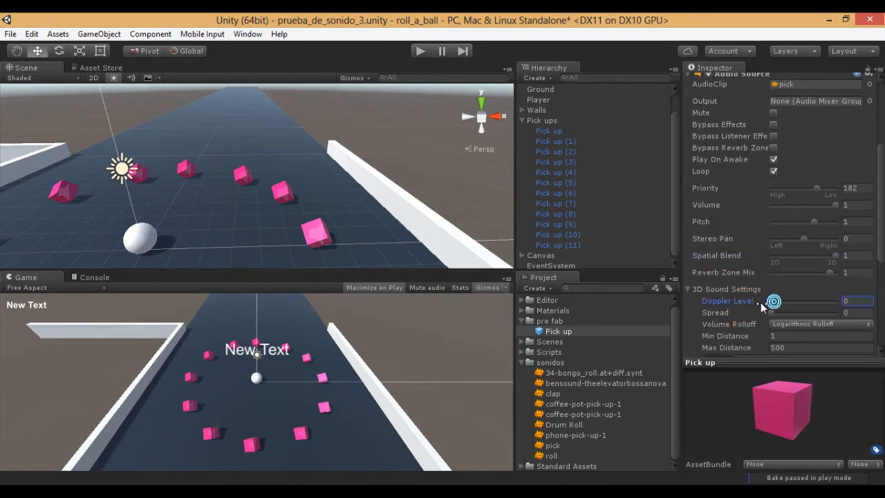
pyautogui.scroll(-2, 734, 295)
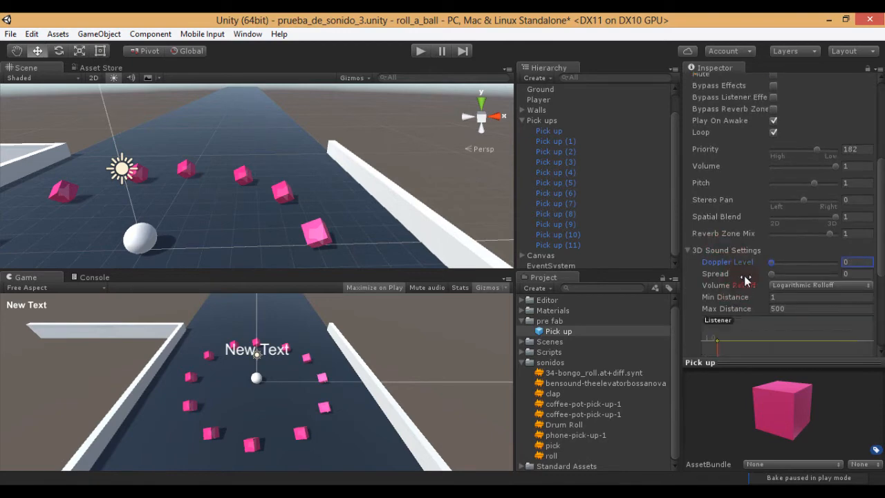
pyautogui.scroll(-2, 781, 282)
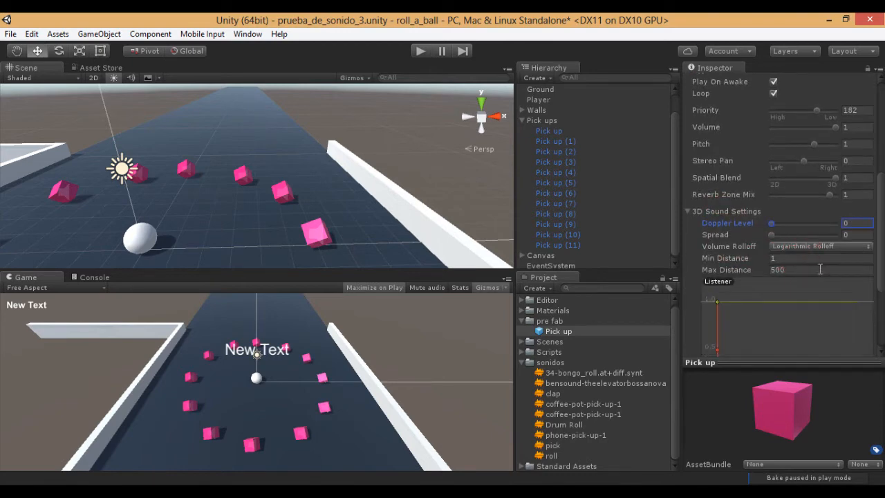
pyautogui.scroll(-4, 806, 239)
pyautogui.click(800, 171)
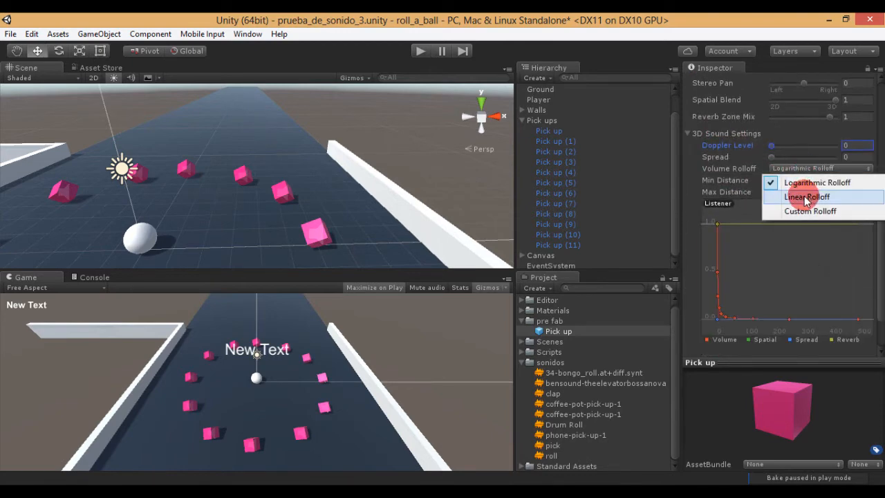
pyautogui.click(802, 196)
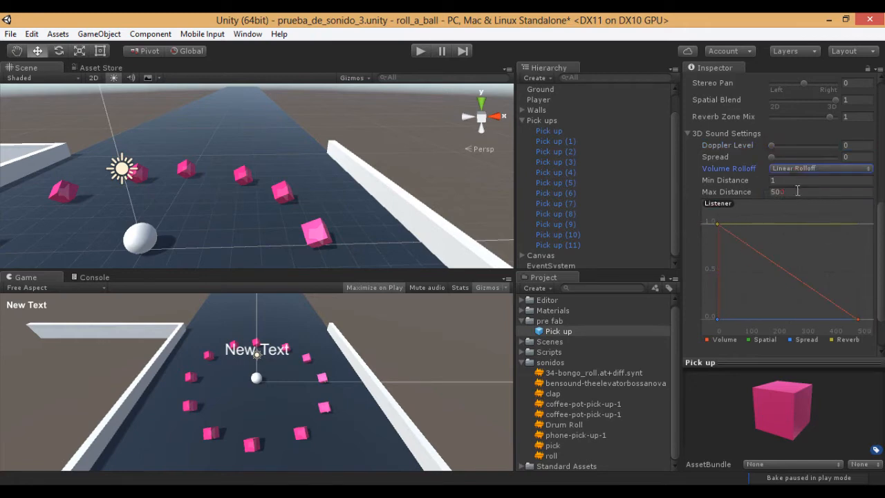
# Set the Pick up prefab's Max Distance to 1.5 and its Min Distance to 0.5
pyautogui.click(797, 191)
pyautogui.write('1.5')
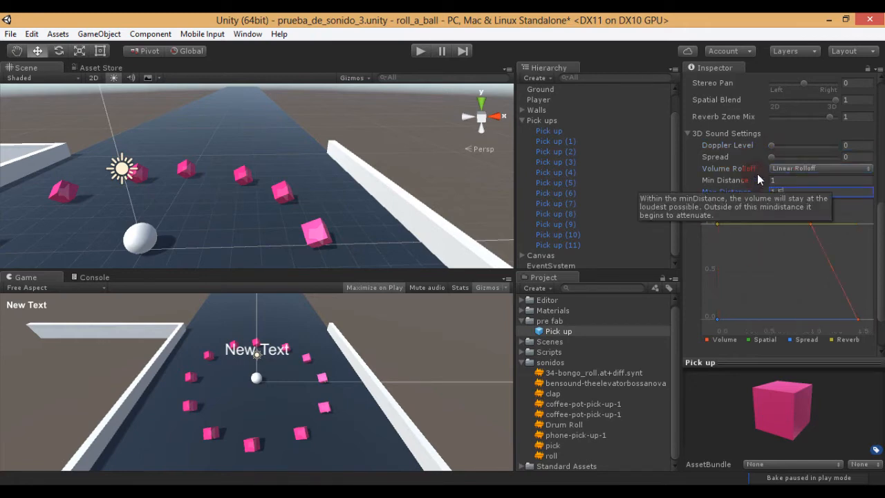
pyautogui.click(760, 180)
pyautogui.write('0.')
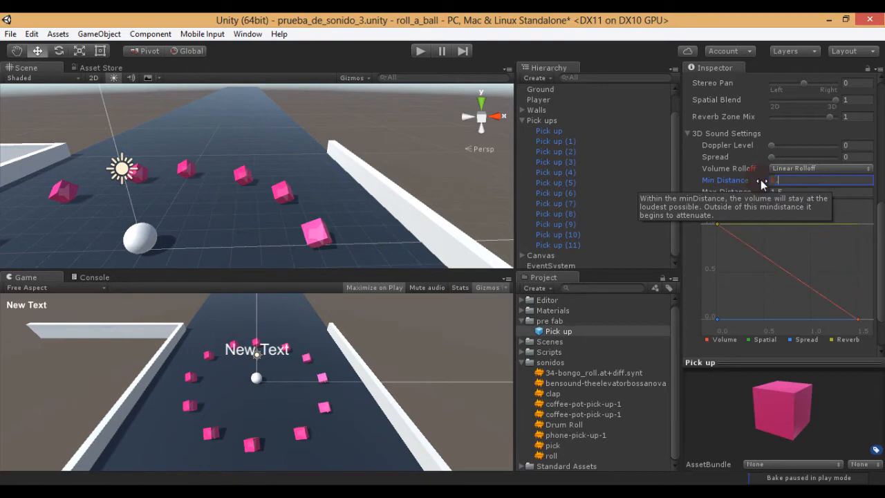
pyautogui.write('5')
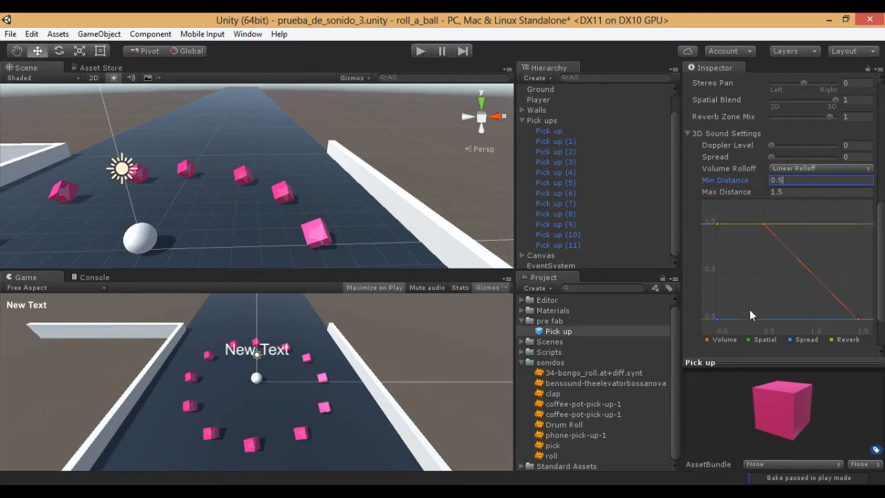
# Check the Min and Max Distance and sound spheres of the Pick up instances in the scene, finishing on Pick up (2)
pyautogui.click(560, 163)
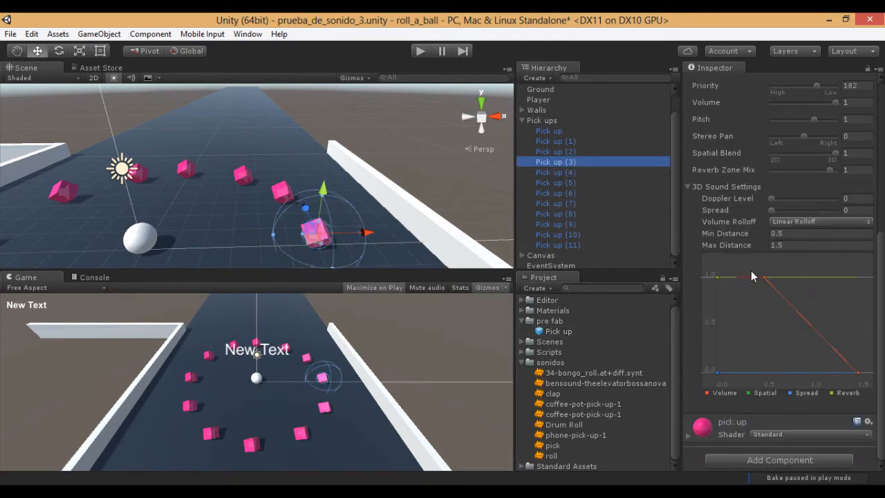
pyautogui.click(576, 203)
pyautogui.click(565, 213)
pyautogui.click(563, 244)
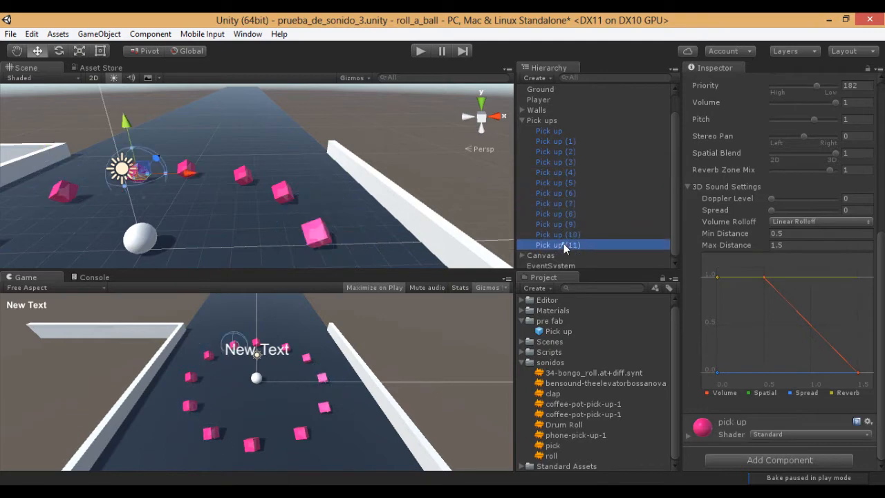
pyautogui.click(563, 214)
pyautogui.click(557, 173)
pyautogui.click(564, 150)
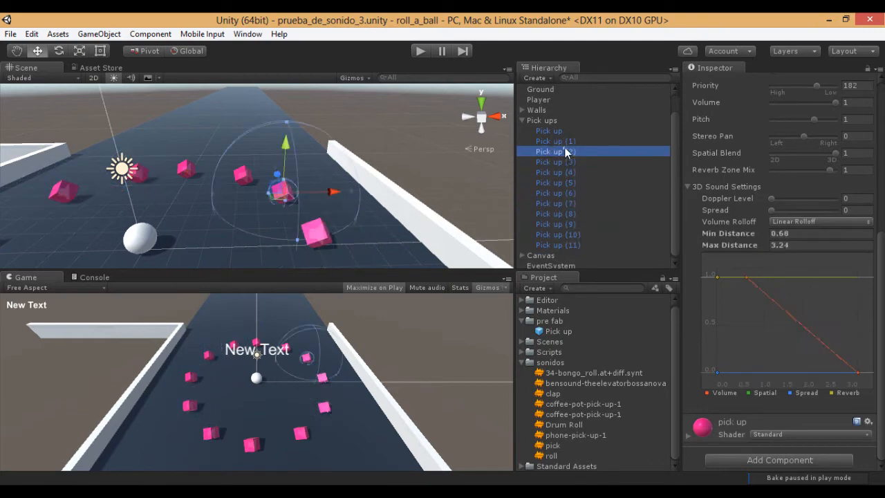
pyautogui.click(559, 141)
pyautogui.click(554, 130)
pyautogui.click(554, 171)
pyautogui.click(552, 162)
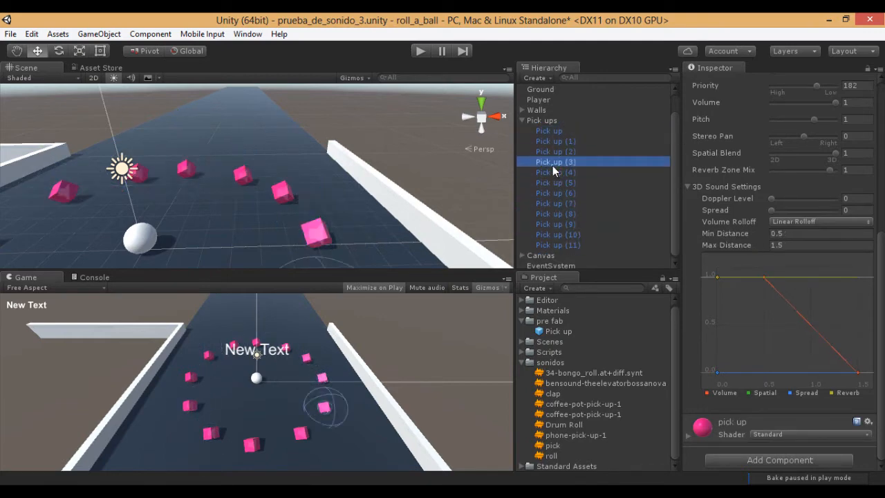
pyautogui.click(551, 152)
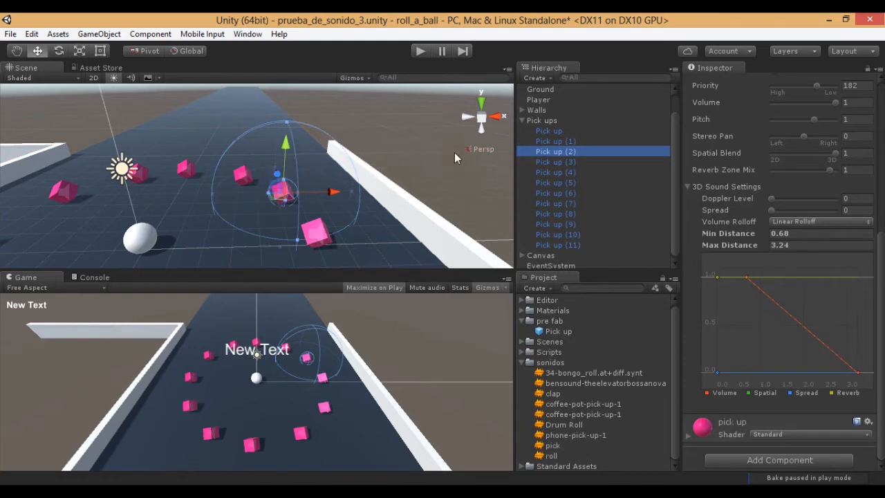
# Play-test the scene by rolling the ball around and through the cubes near Pick up (2), and exit play mode
pyautogui.click(420, 51)
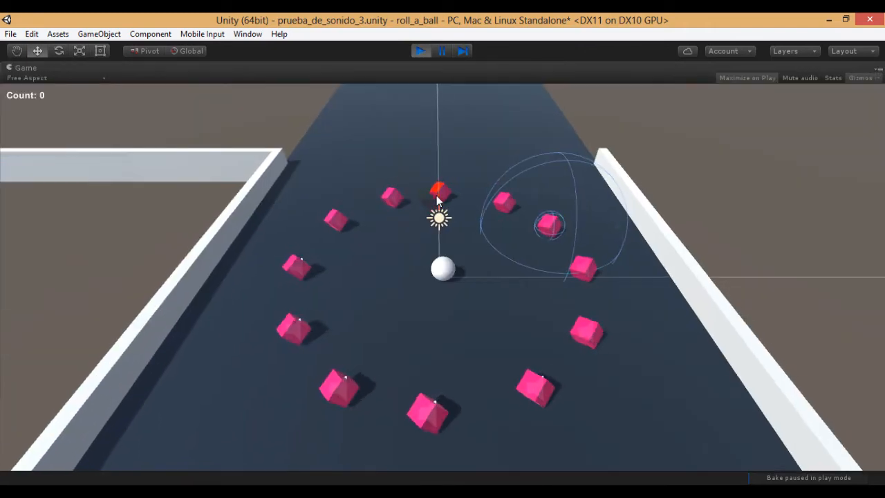
pyautogui.press('Right')
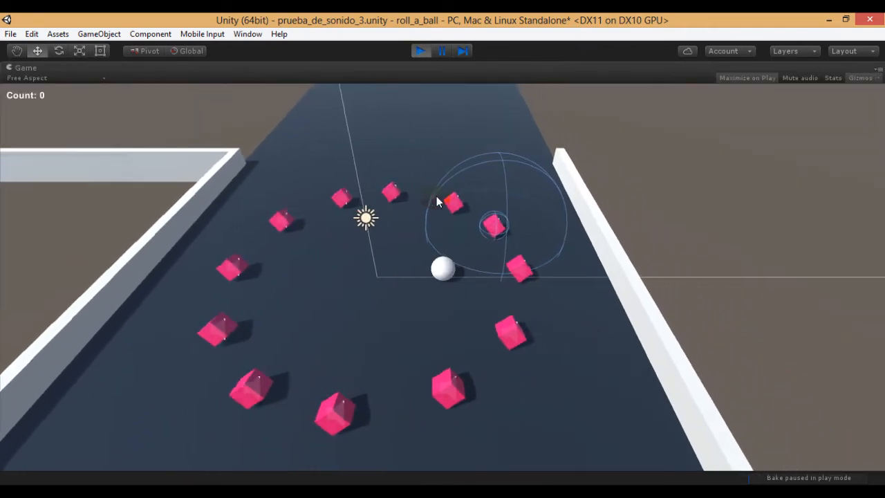
pyautogui.press('Up')
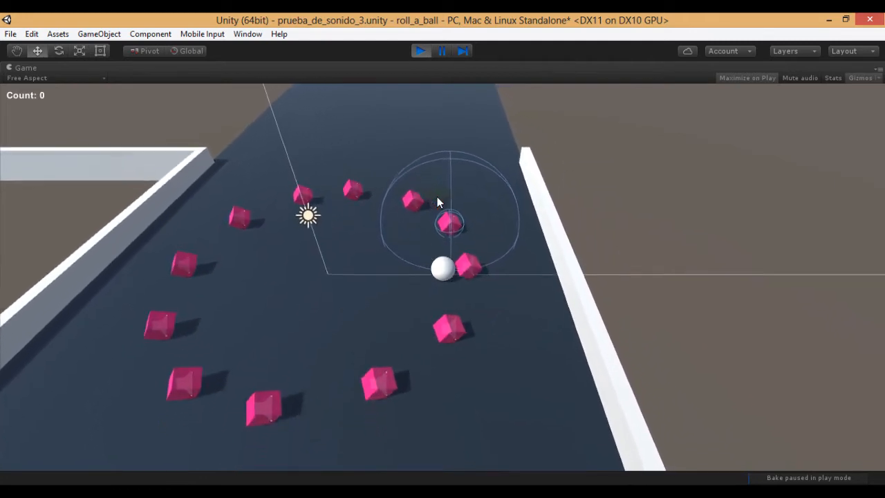
pyautogui.press('Left')
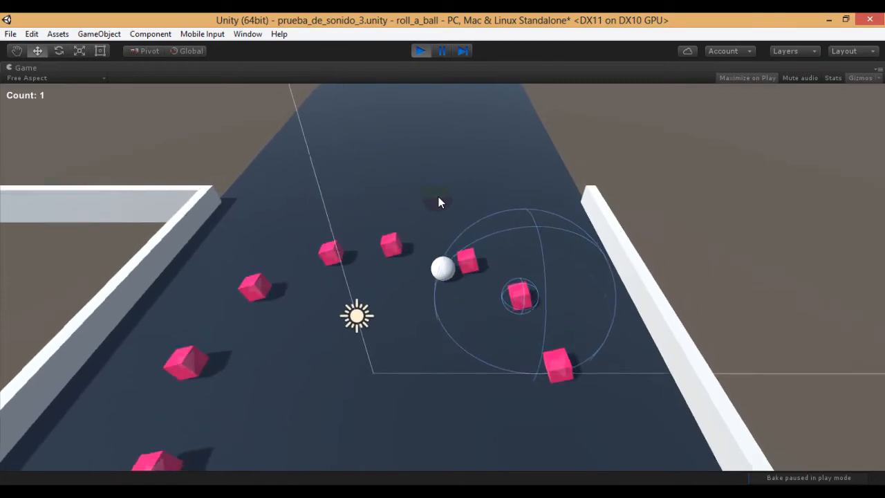
pyautogui.press('Down')
pyautogui.press('Left')
pyautogui.press('Up')
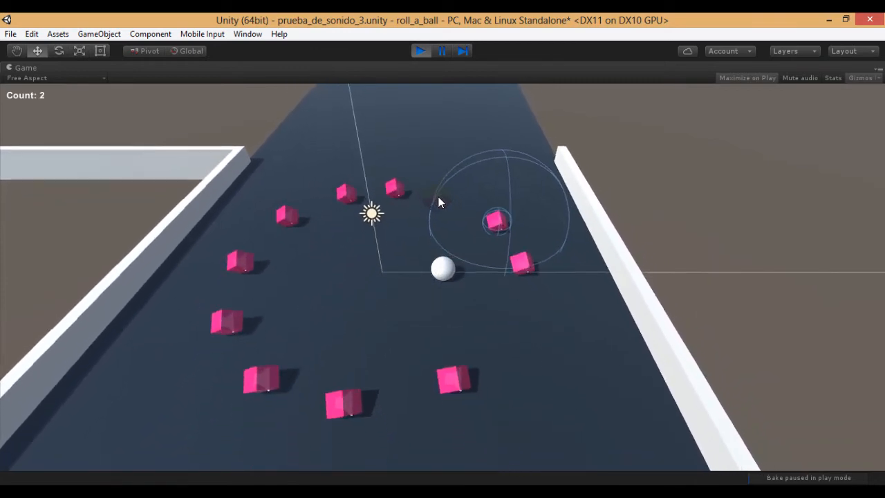
pyautogui.press('Up')
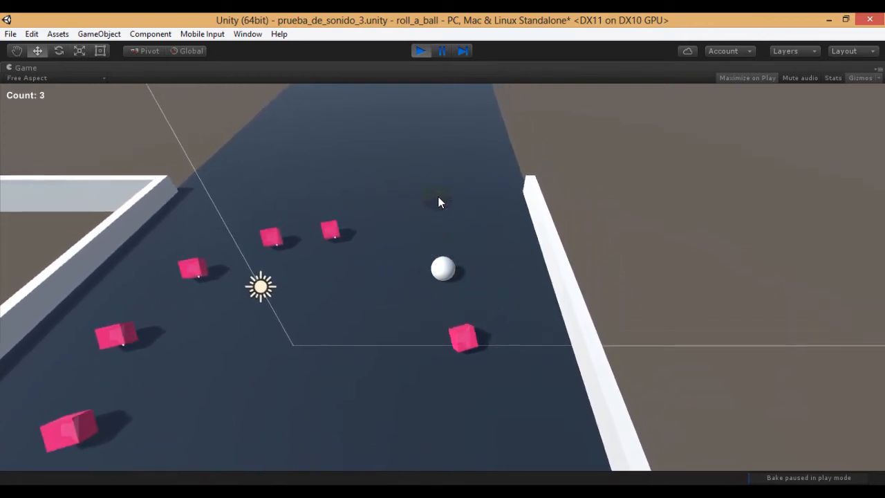
pyautogui.click(419, 51)
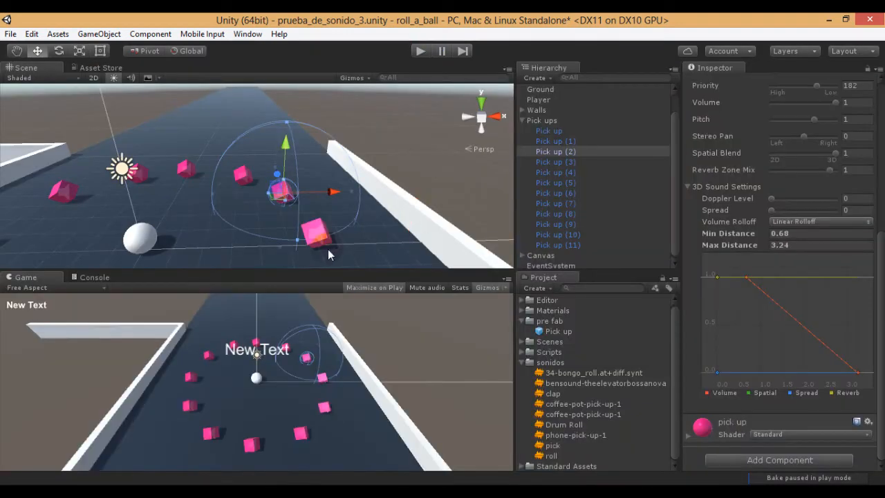
# Set Pick up (2)'s Min Distance to 2.22 and its Max Distance to 4.74
pyautogui.click(769, 233)
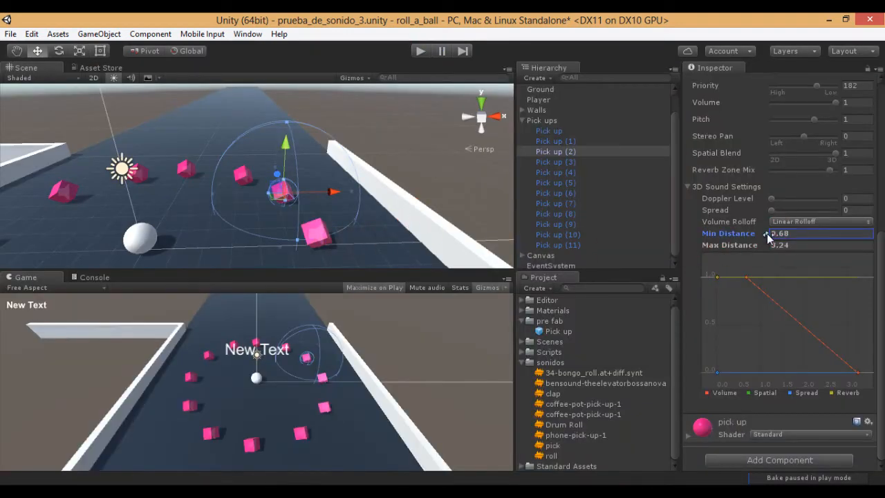
pyautogui.write('0')
pyautogui.moveTo(750, 238); pyautogui.dragTo(802, 246)
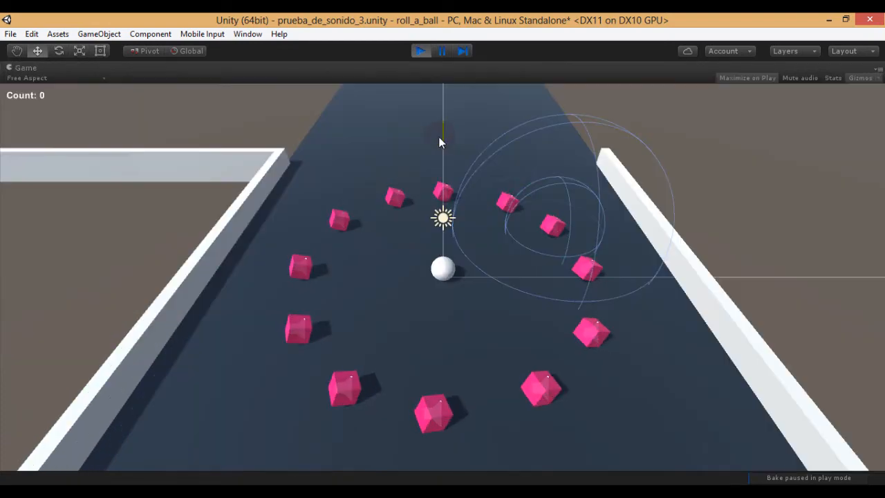
# Play-test Pick up (2)'s enlarged sound spheres twice by rolling the ball into them, exiting play mode after each run
pyautogui.press('Right')
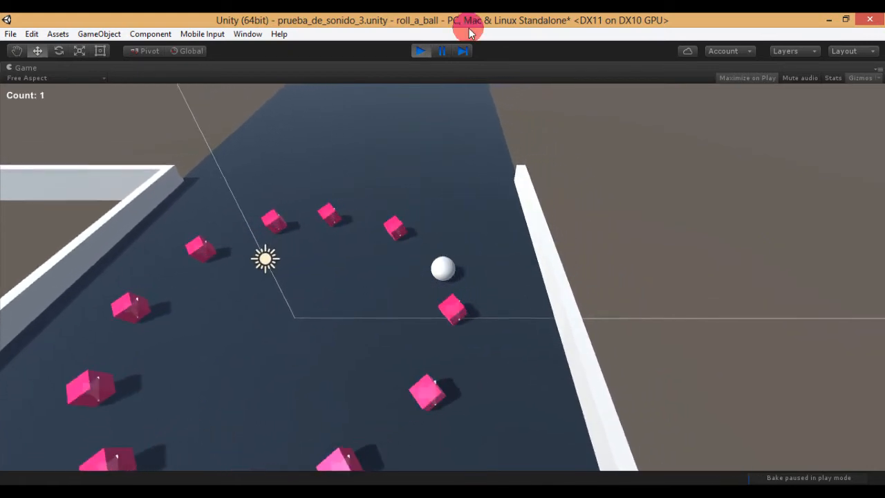
pyautogui.click(421, 51)
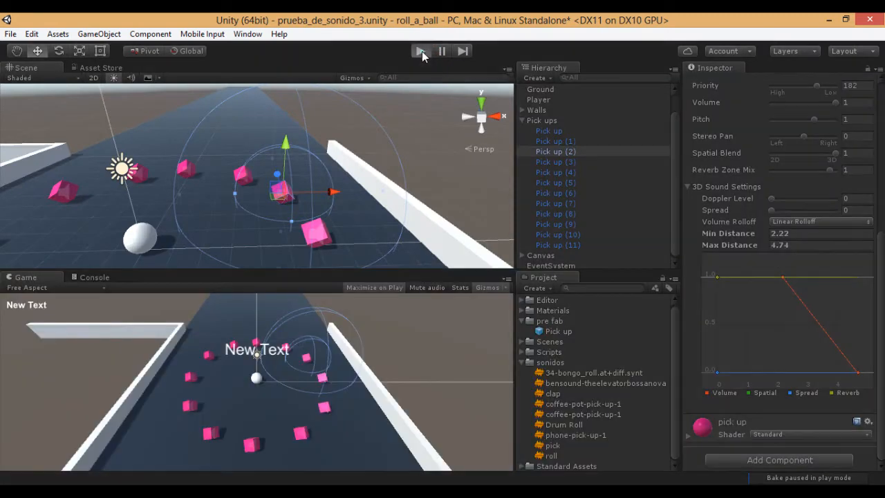
pyautogui.hotkey('ctrl', 'p')
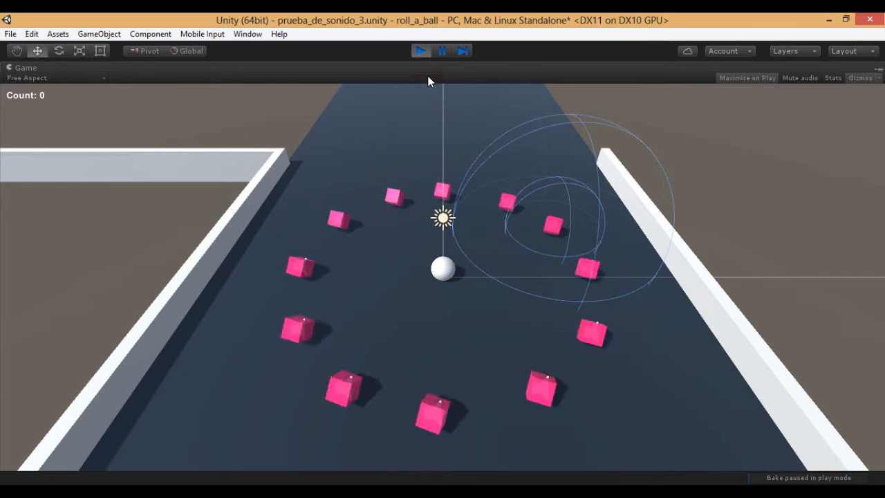
pyautogui.press('Right')
pyautogui.press('Up')
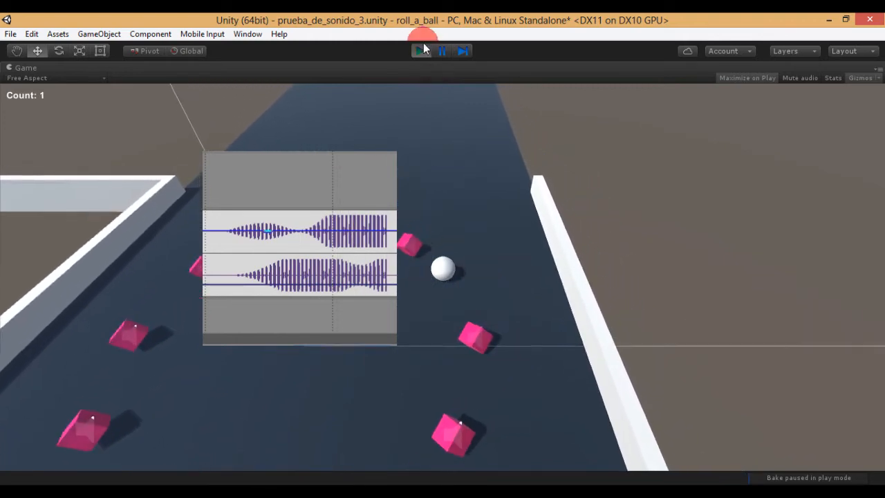
pyautogui.click(420, 50)
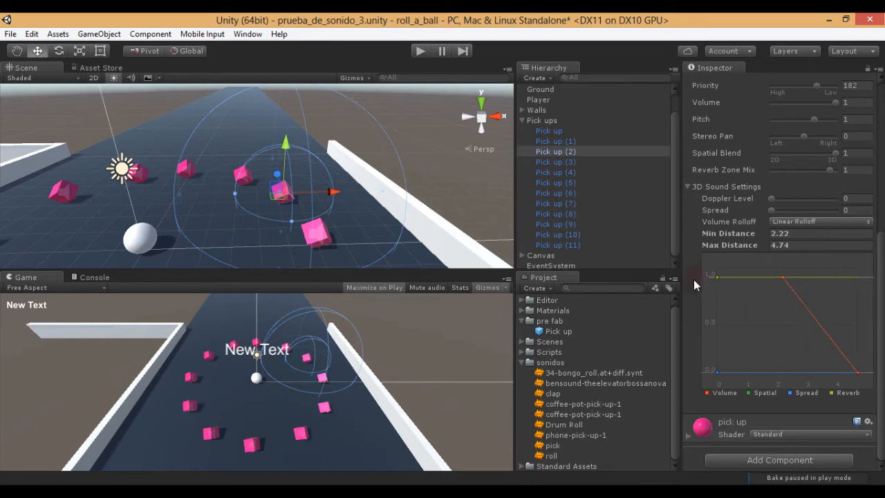
# Switch Pick up (2) to Logarithmic Rolloff and reshape its volume curve to fall steeply to 0 at Max Distance
pyautogui.click(780, 225)
pyautogui.click(781, 231)
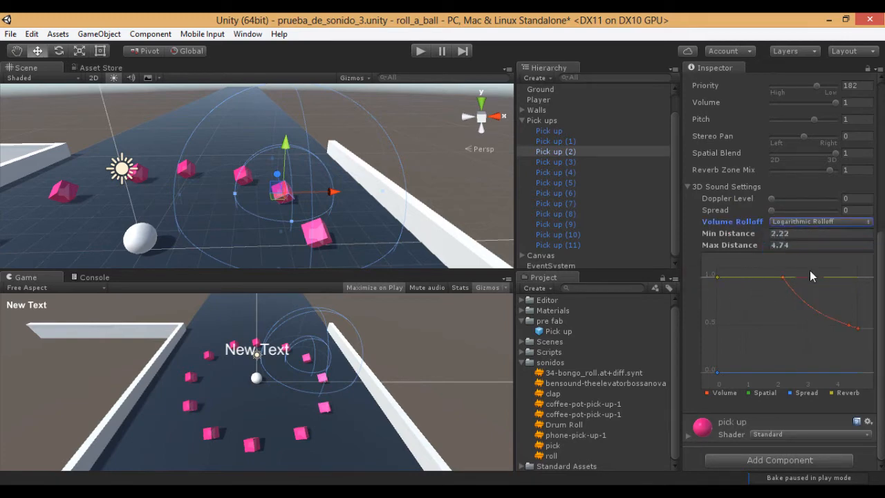
pyautogui.moveTo(858, 329); pyautogui.dragTo(857, 381)
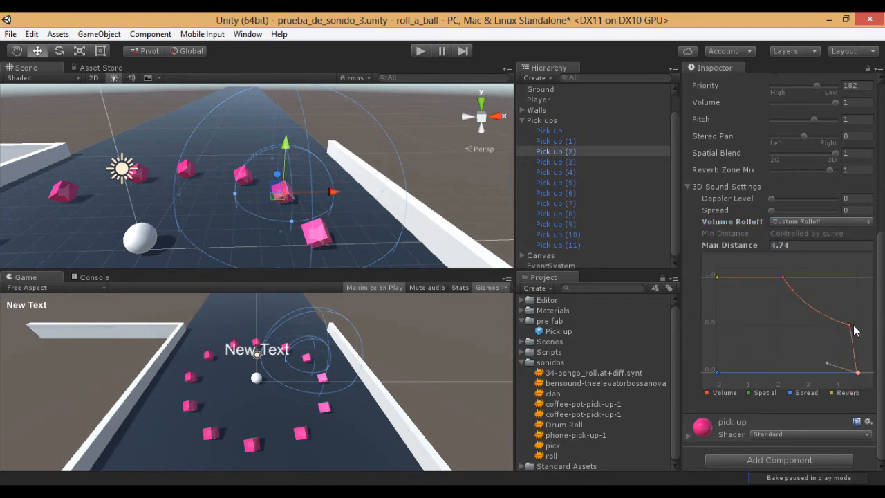
pyautogui.moveTo(851, 325); pyautogui.dragTo(809, 354)
pyautogui.click(829, 336)
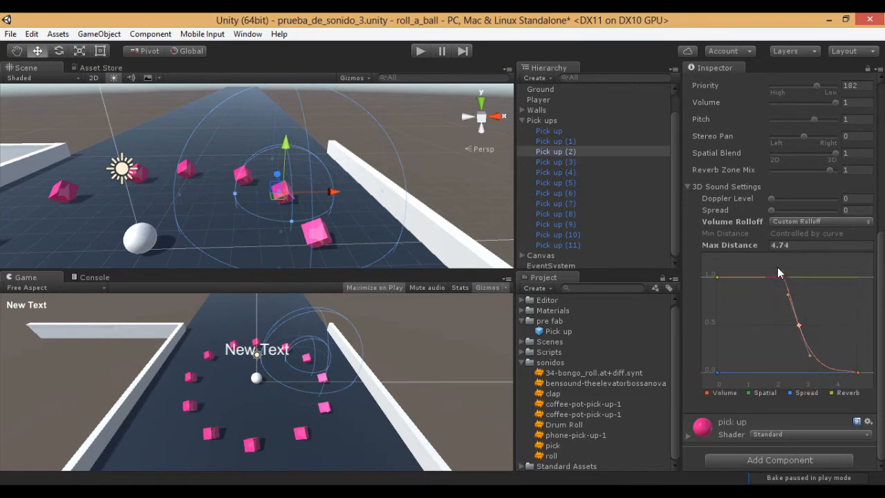
# Run the scene with the custom rolloff, and restart play mode with Maximize on Play turned off
pyautogui.click(420, 52)
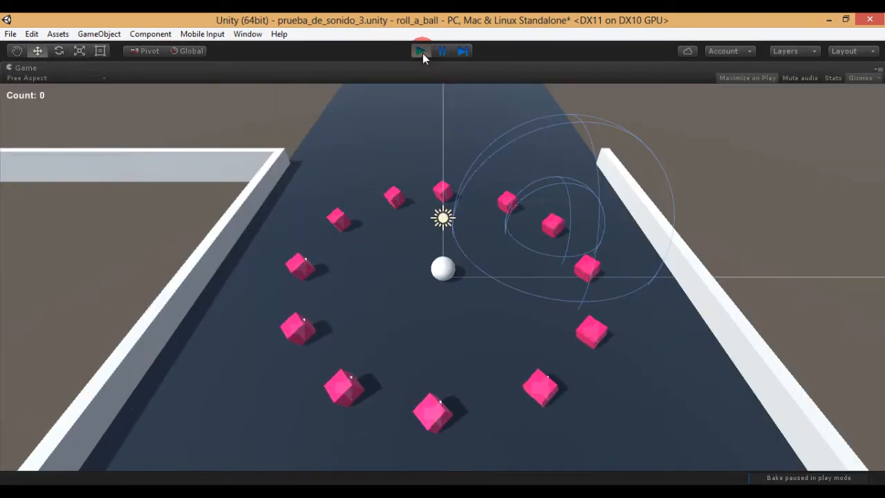
pyautogui.click(421, 52)
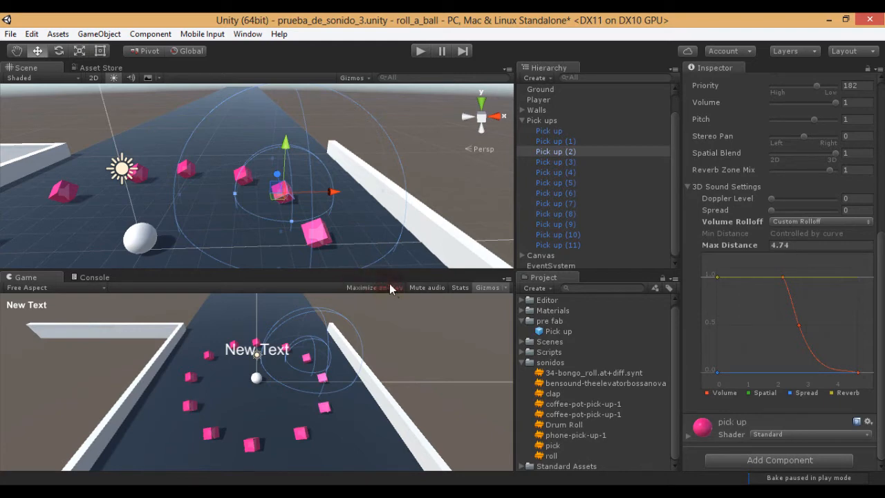
pyautogui.click(419, 53)
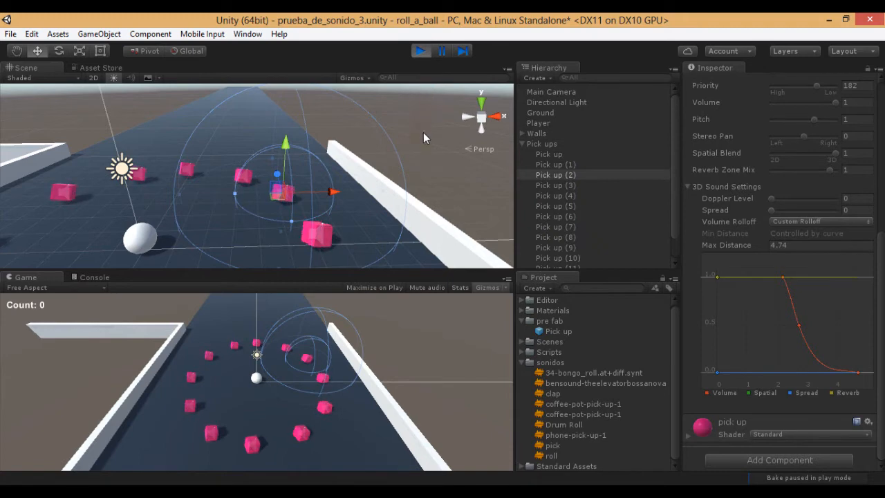
# Roll the ball through Pick up (2)'s sound spheres to test the steep volume falloff, and exit play mode
pyautogui.press('Right')
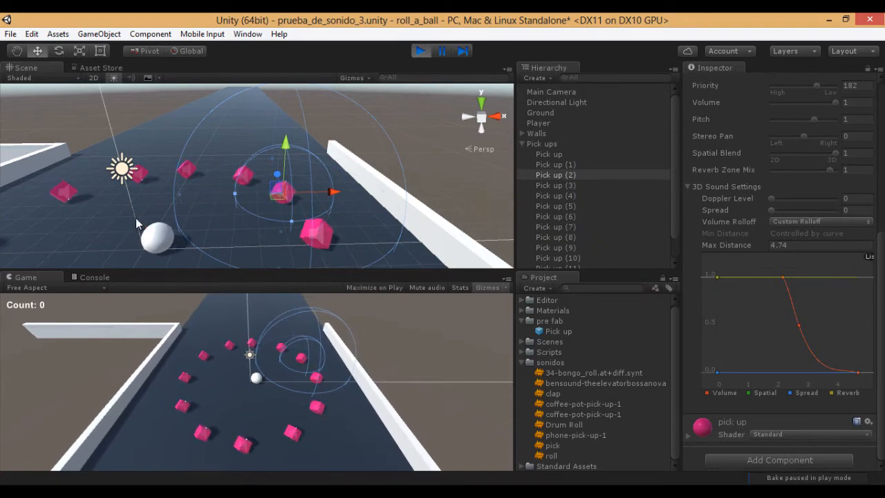
pyautogui.click(156, 233)
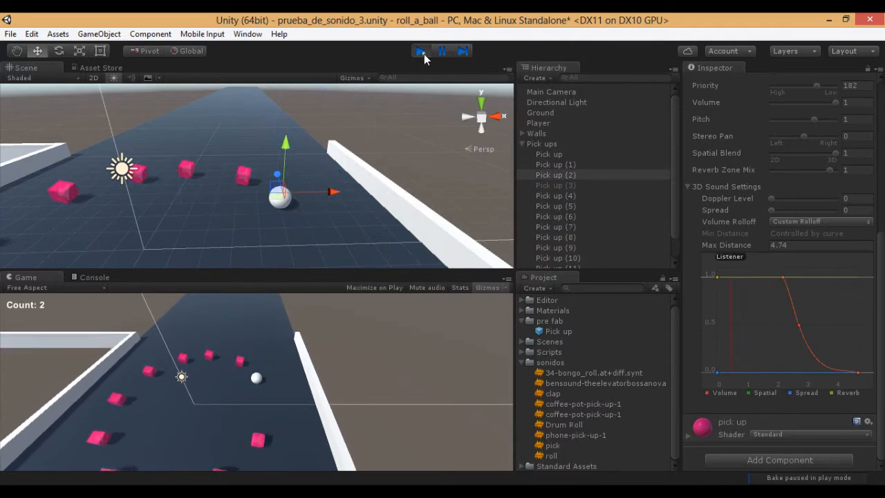
pyautogui.click(421, 51)
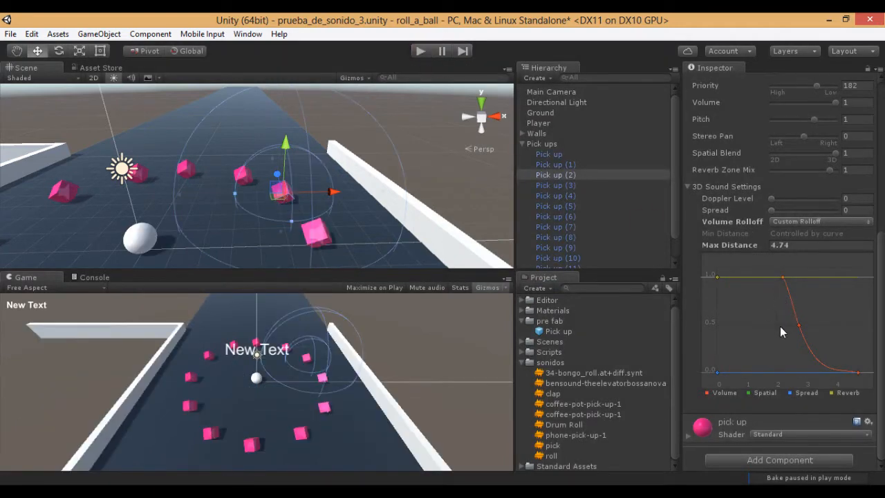
# Reset Pick up (2) to Logarithmic Rolloff and reshape its volume curve to drop steeply near the source, dip close to 0 and rise toward Max Distance
pyautogui.click(815, 220)
pyautogui.click(802, 233)
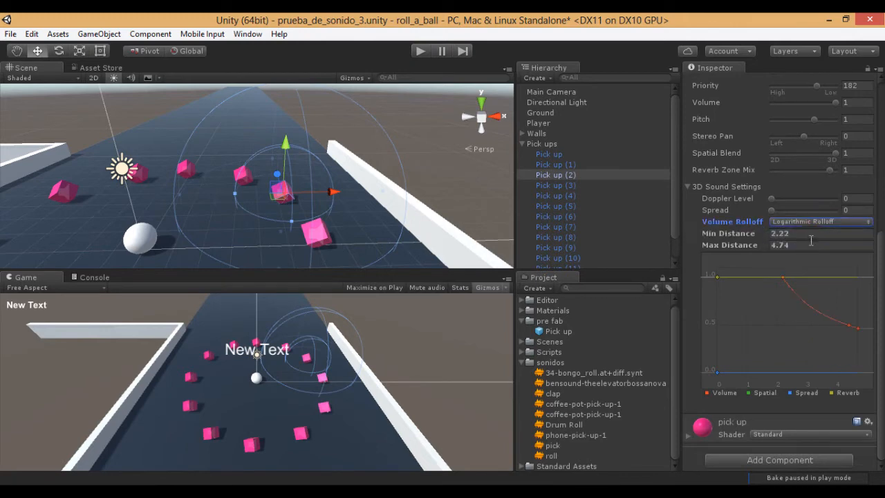
pyautogui.moveTo(850, 329); pyautogui.dragTo(728, 295)
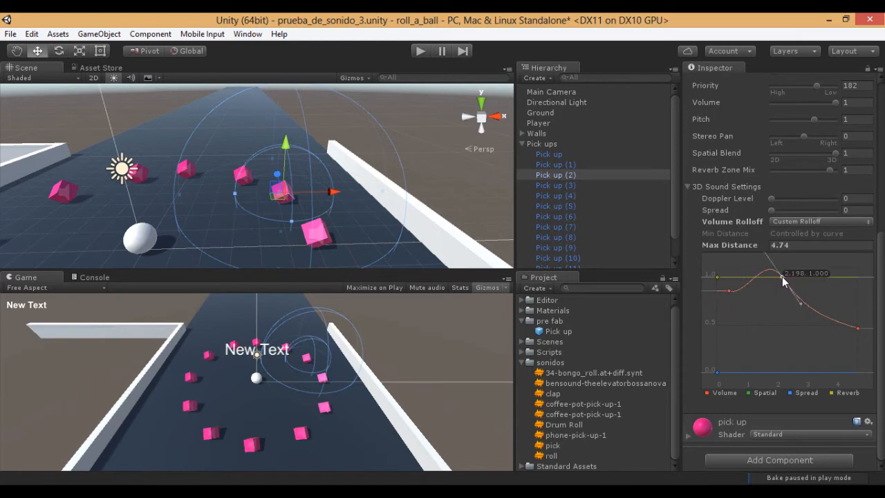
pyautogui.moveTo(782, 277); pyautogui.dragTo(717, 321)
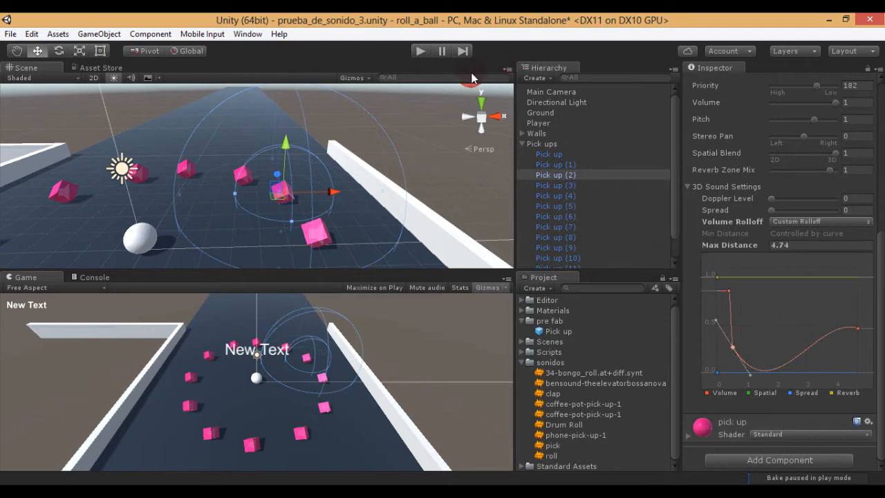
# Play-test the dipping volume curve by rolling the ball through Pick up (2)'s sound spheres and into the cube
pyautogui.click(419, 50)
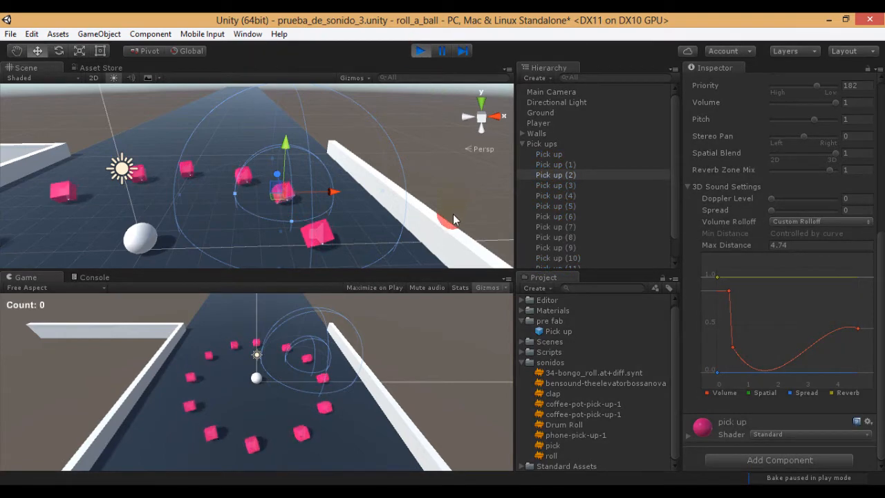
pyautogui.press('Right')
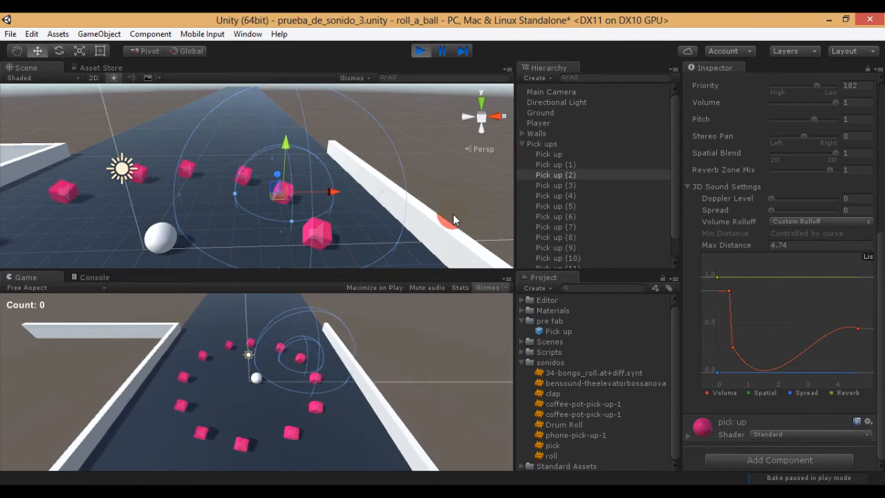
pyautogui.press('Up')
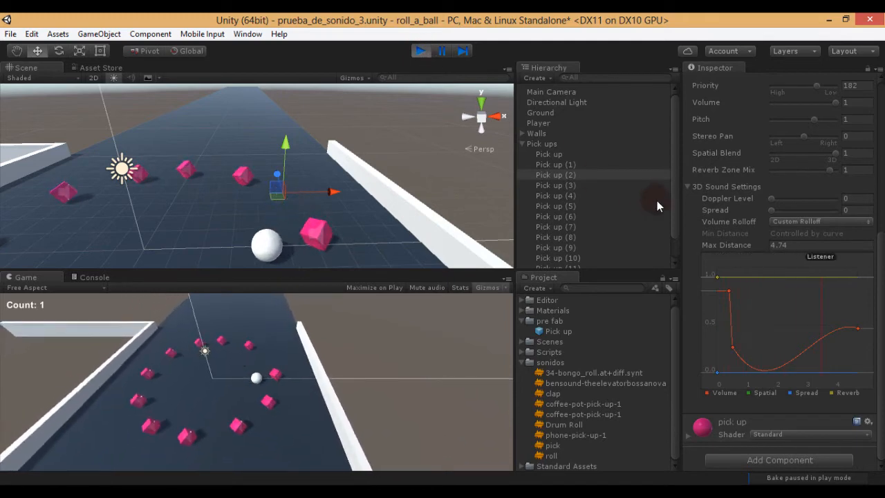
# Restart the game to listen to Pick up (2)'s current sound from the starting position, and stop it
pyautogui.click(466, 52)
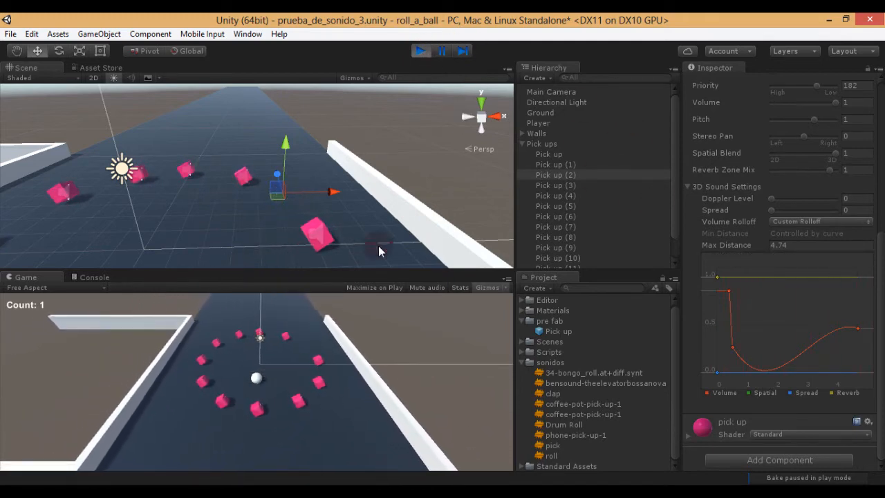
pyautogui.click(420, 52)
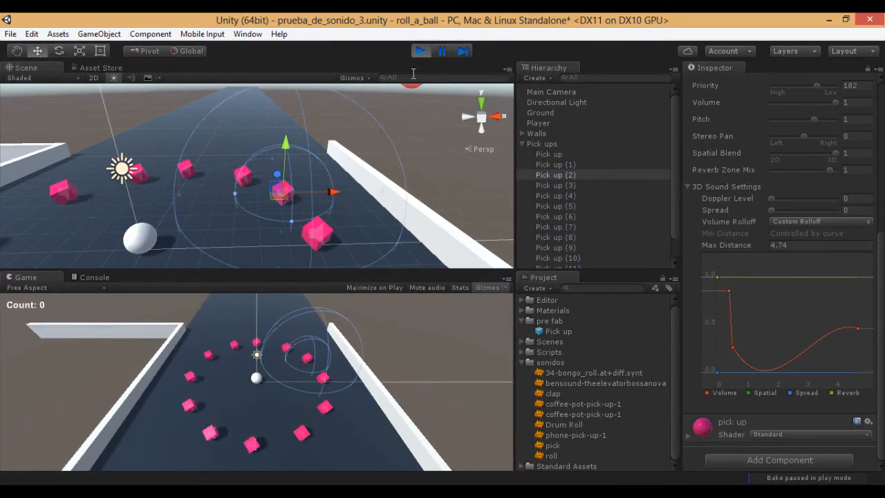
pyautogui.click(420, 51)
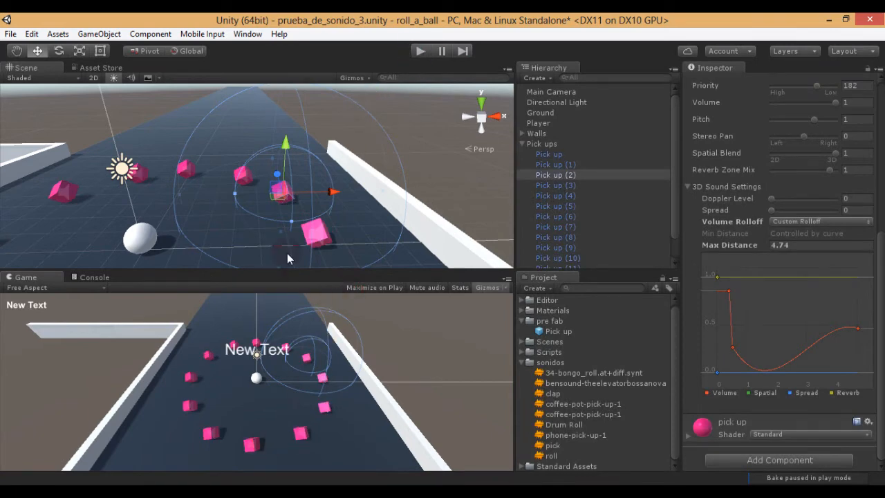
# Add a key near the end of Pick up (2)'s volume rolloff curve and lower the curve's last key to volume 0
pyautogui.keyDown('alt'); pyautogui.moveTo(287, 258); pyautogui.dragTo(210, 215); pyautogui.keyUp('alt')
pyautogui.keyDown('alt'); pyautogui.moveTo(211, 216); pyautogui.dragTo(211, 234, button='right'); pyautogui.keyUp('alt')
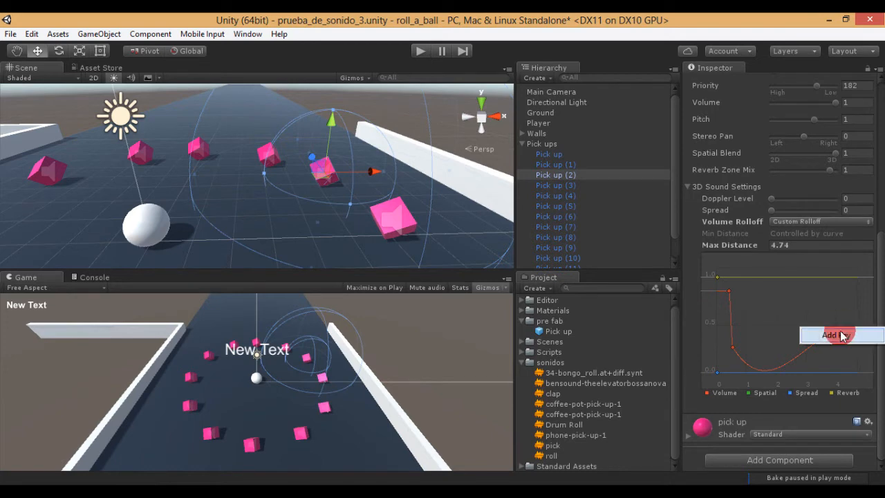
pyautogui.click(843, 329)
pyautogui.click(857, 329)
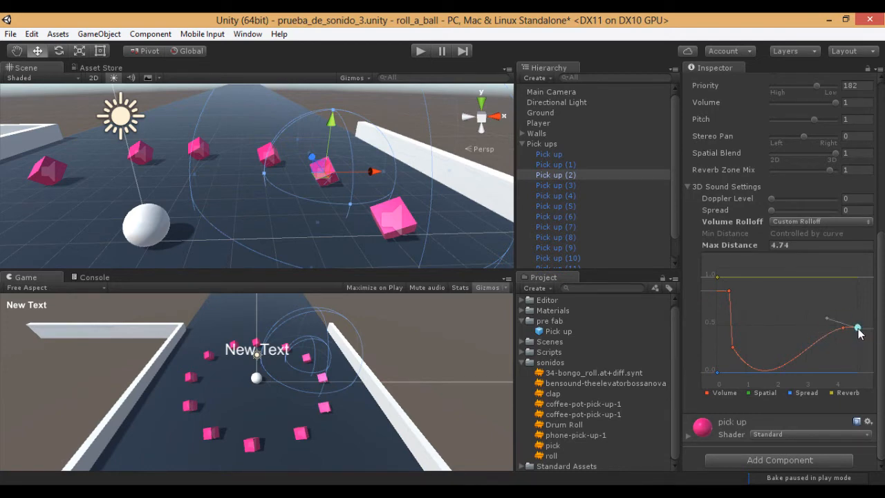
pyautogui.moveTo(859, 331); pyautogui.dragTo(860, 384)
# Start the game and try moving the volume curve's lower key out to a distance of about 1.2
pyautogui.click(418, 53)
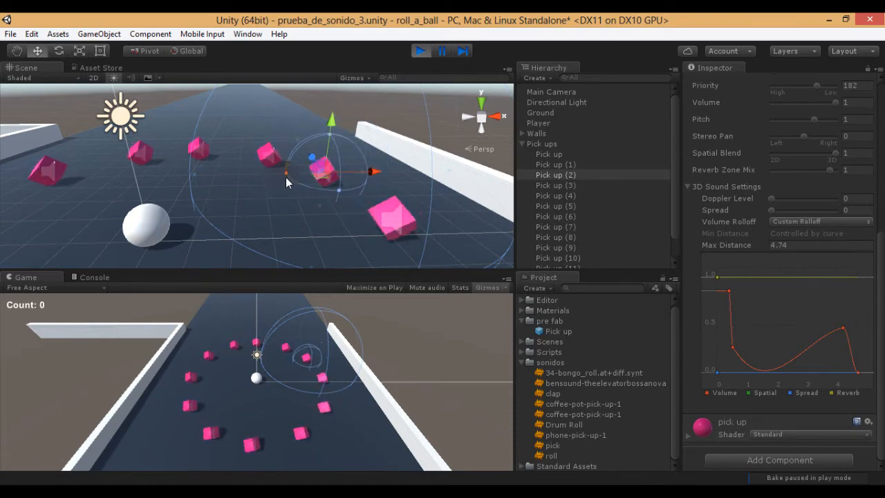
pyautogui.doubleClick(734, 352)
pyautogui.moveTo(734, 351); pyautogui.dragTo(753, 350)
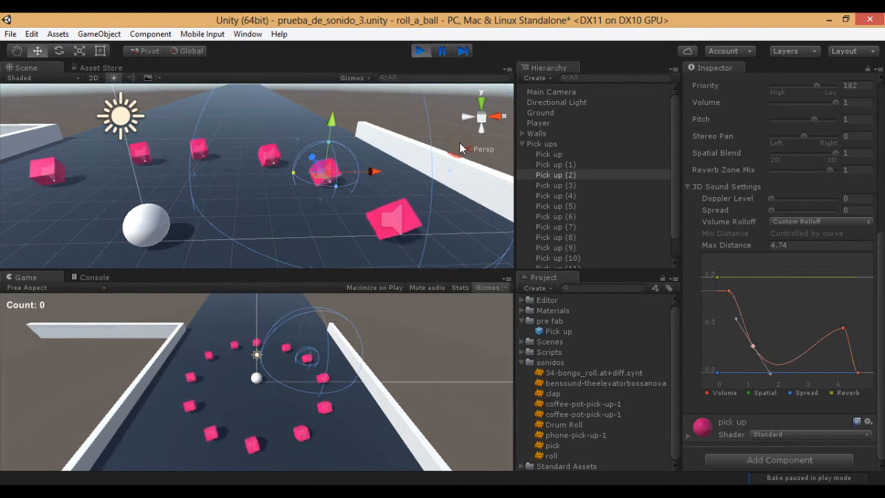
# Roll the player ball through Pick up (2) and on to the side wall to test the rolloff, and stop the game
pyautogui.click(257, 368)
pyautogui.press('Right')
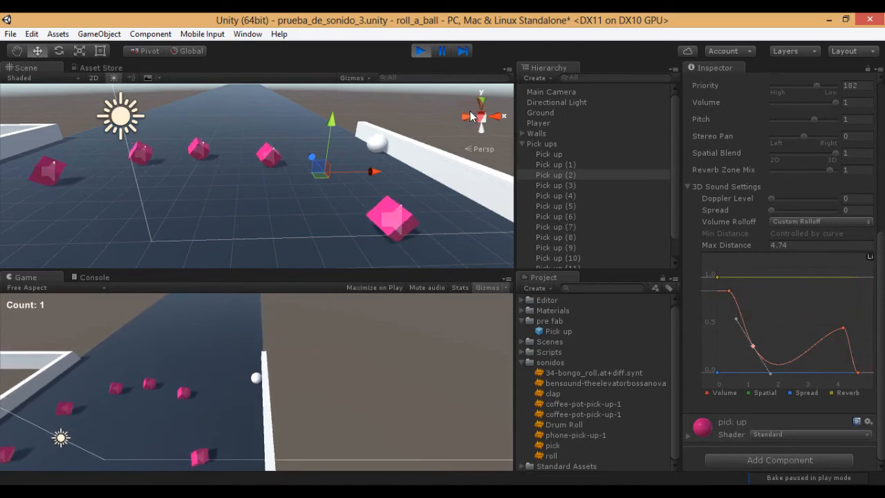
pyautogui.click(422, 52)
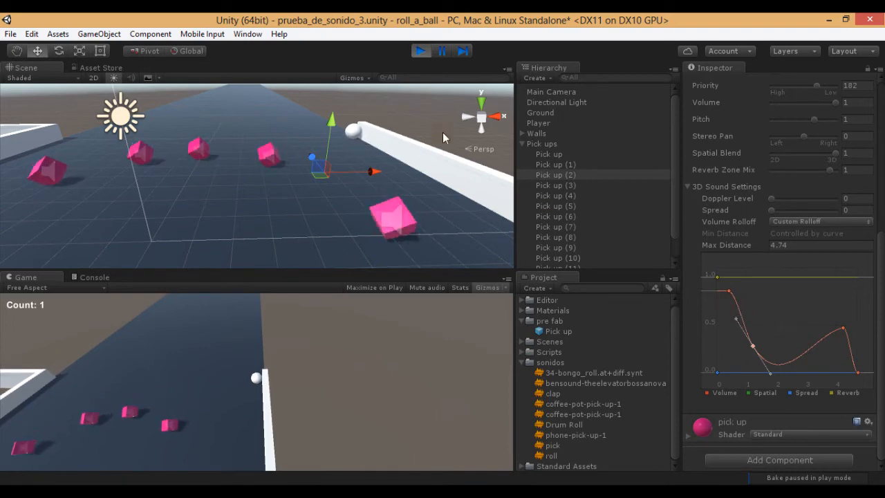
pyautogui.click(421, 50)
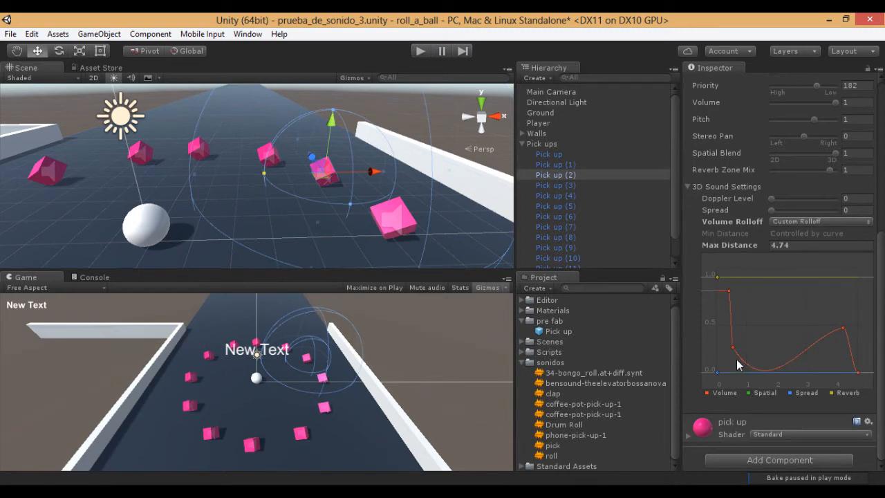
# Reshape Pick up (2)'s volume curve: move the middle key to about distance 2.8 near zero volume and make the final drop vertical
pyautogui.moveTo(732, 345); pyautogui.dragTo(784, 348)
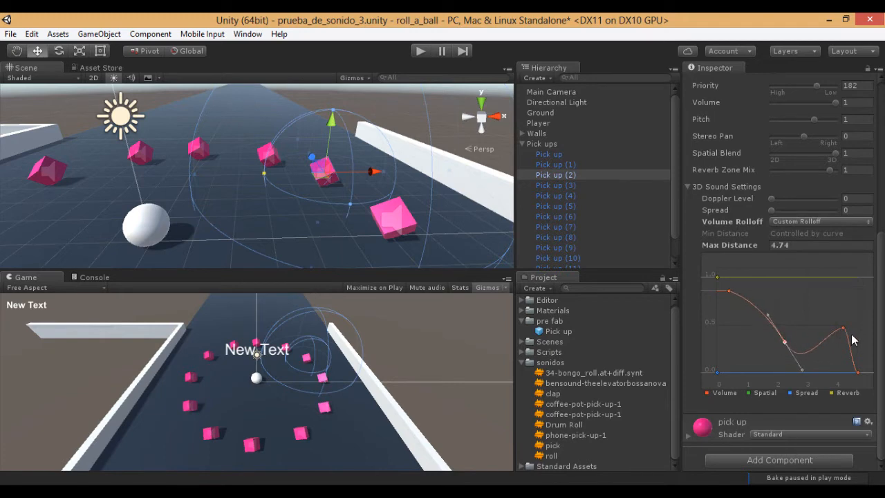
pyautogui.click(858, 371)
pyautogui.moveTo(826, 361); pyautogui.dragTo(857, 339)
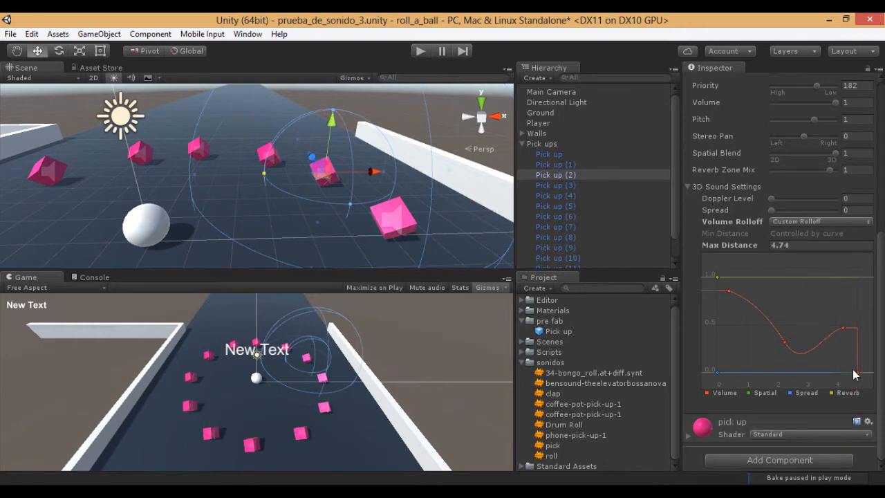
pyautogui.moveTo(786, 348); pyautogui.dragTo(803, 366)
pyautogui.click(842, 325)
# Play the game, roll the ball through Pick up (2) to test the reshaped volume curve, and stop
pyautogui.click(418, 53)
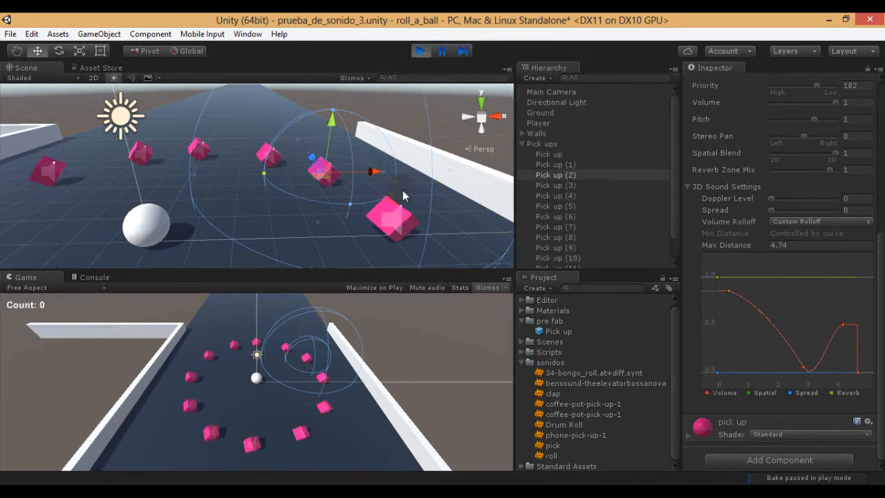
pyautogui.press('Right')
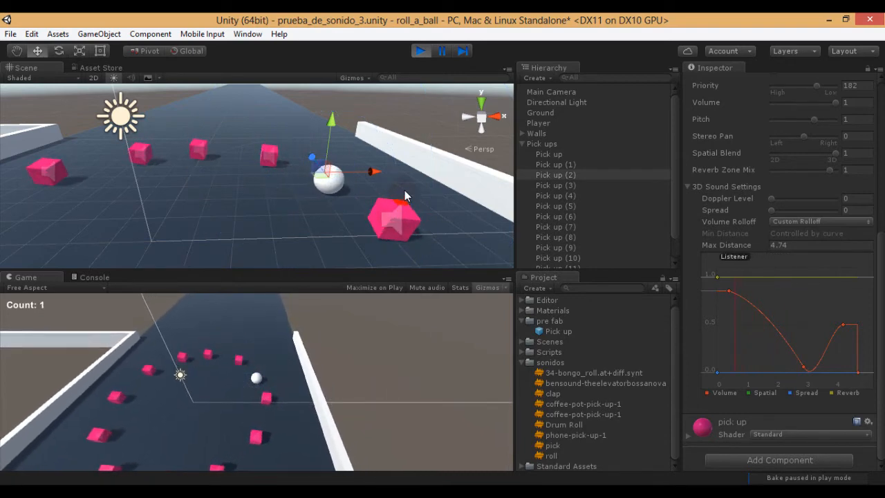
pyautogui.click(421, 52)
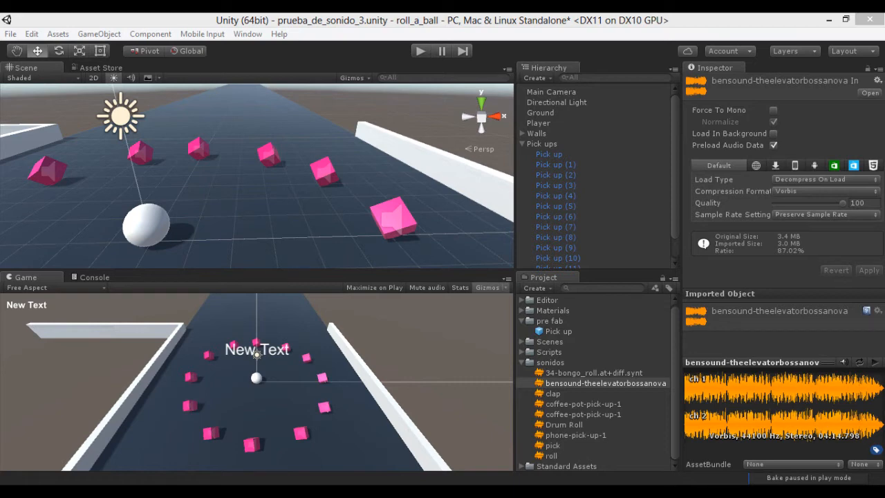
# Set the Pick up prefab's Audio Source Spatial Blend to 0 (fully 2D) and briefly play the game to hear it
pyautogui.click(550, 331)
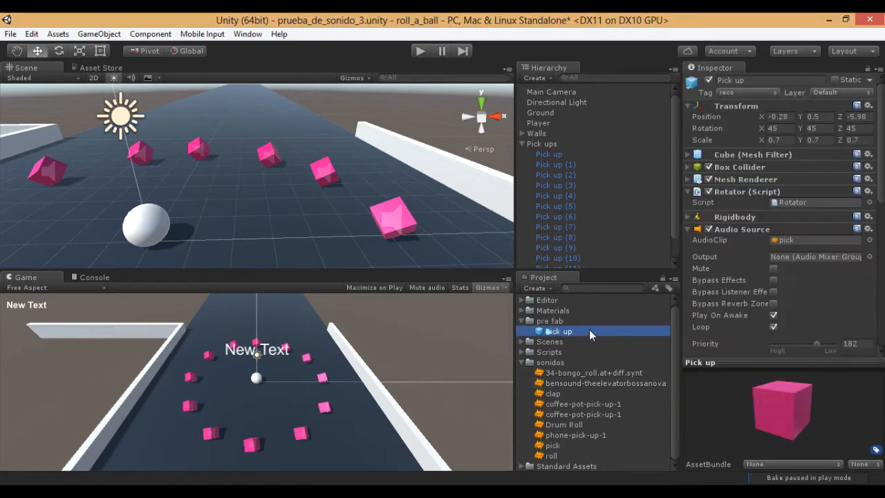
pyautogui.scroll(-3, 775, 303)
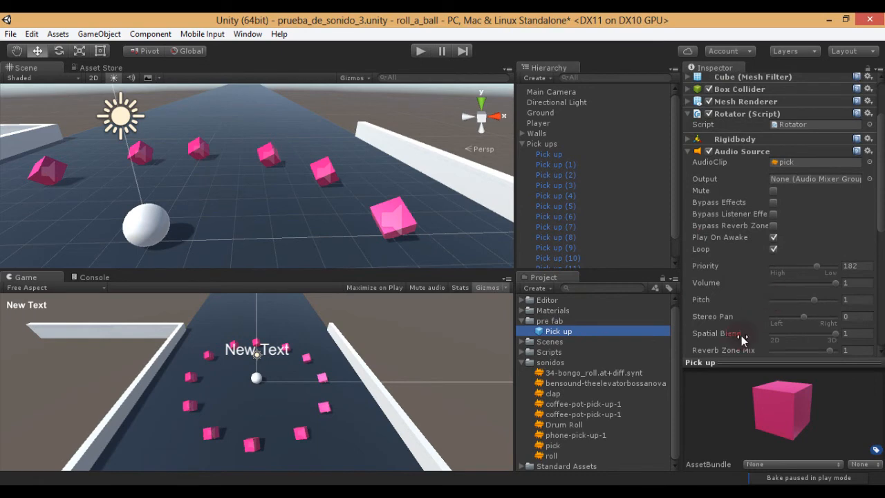
pyautogui.moveTo(834, 334); pyautogui.dragTo(751, 337)
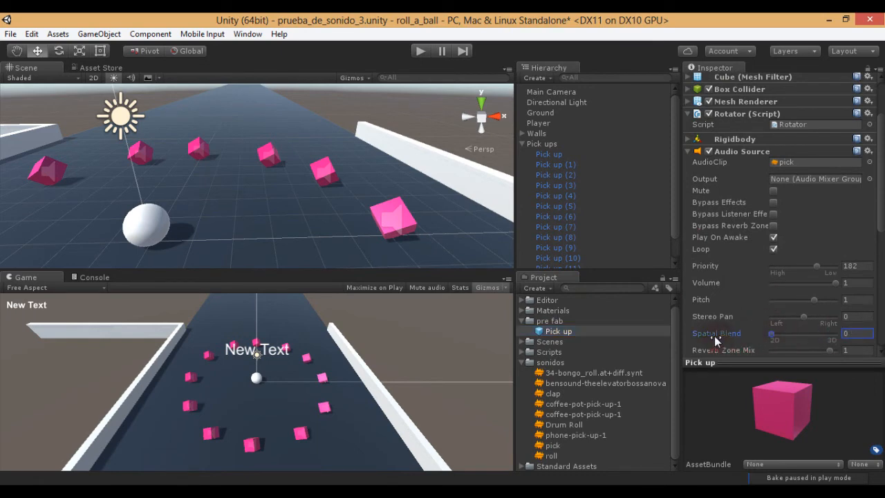
pyautogui.click(419, 50)
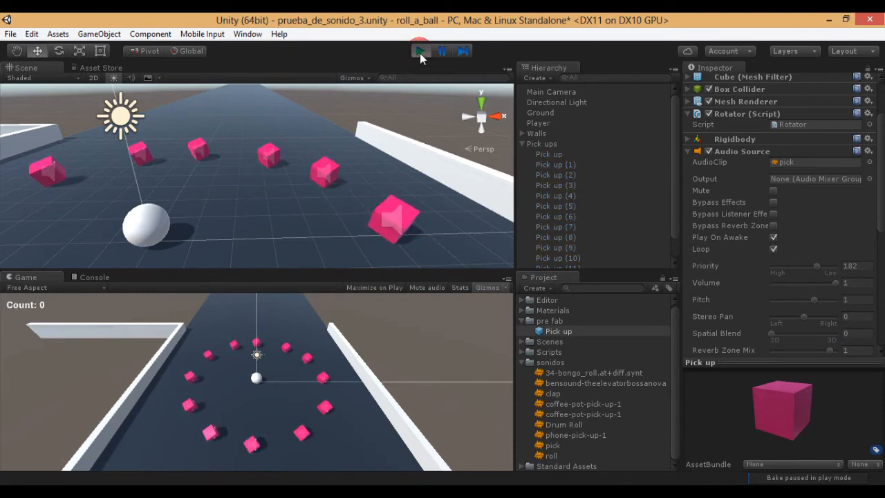
pyautogui.click(420, 50)
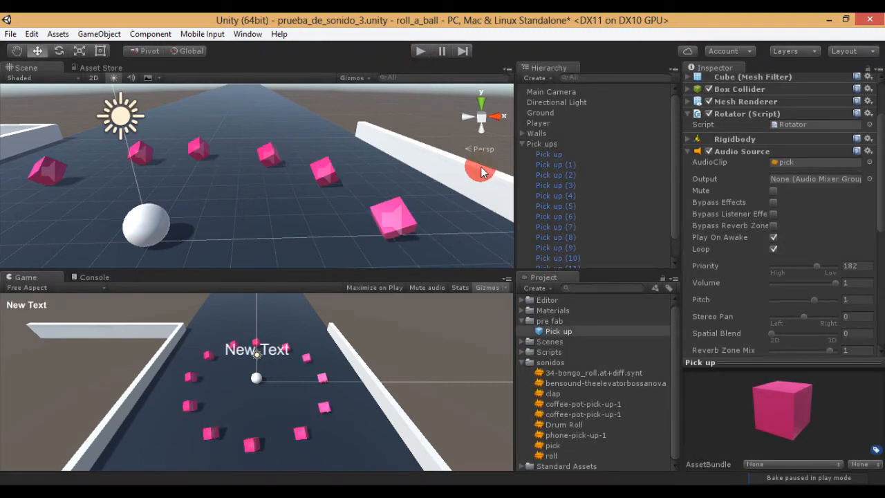
# Set Spatial Blend to 0.52 on Pick up (2) in the scene and briefly play the game to hear it
pyautogui.click(396, 215)
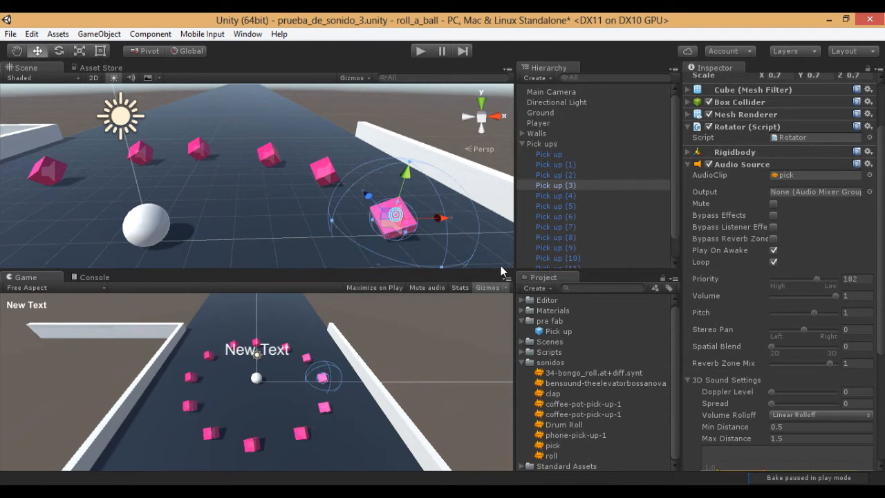
pyautogui.click(322, 173)
pyautogui.click(715, 349)
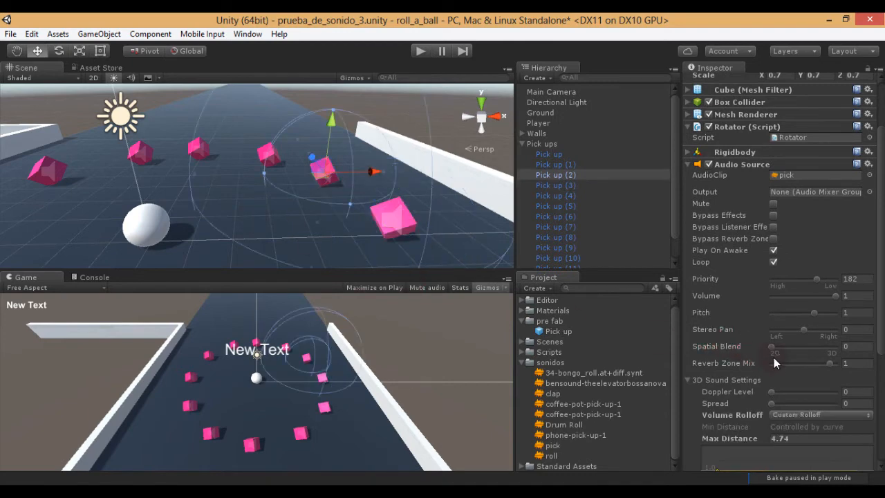
pyautogui.click(716, 349)
pyautogui.click(773, 348)
pyautogui.moveTo(776, 351); pyautogui.dragTo(807, 348)
pyautogui.click(420, 50)
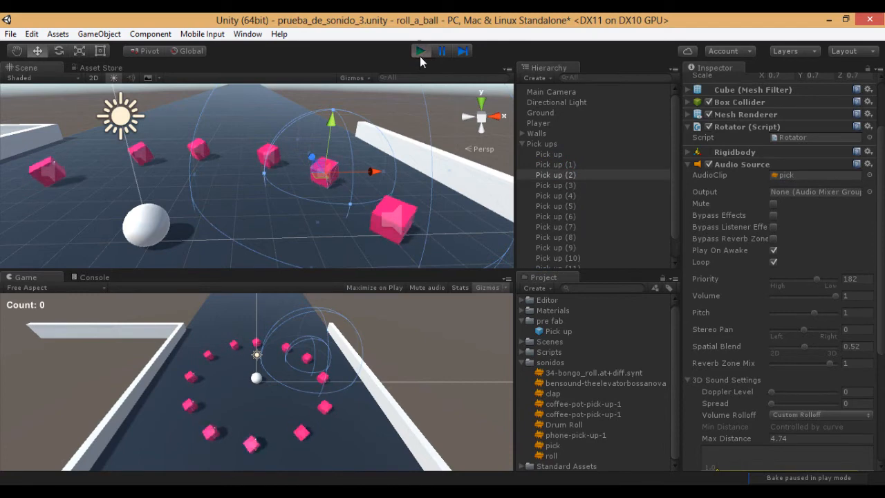
pyautogui.click(420, 52)
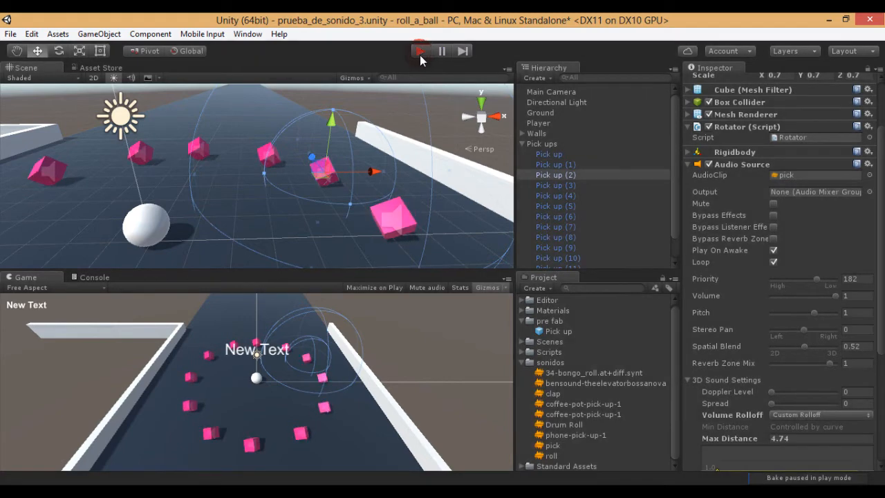
# Try Spatial Blend values of 0.73 and 0.91 on Pick up (2), playing the game briefly with each
pyautogui.moveTo(806, 347); pyautogui.dragTo(821, 349)
pyautogui.click(421, 51)
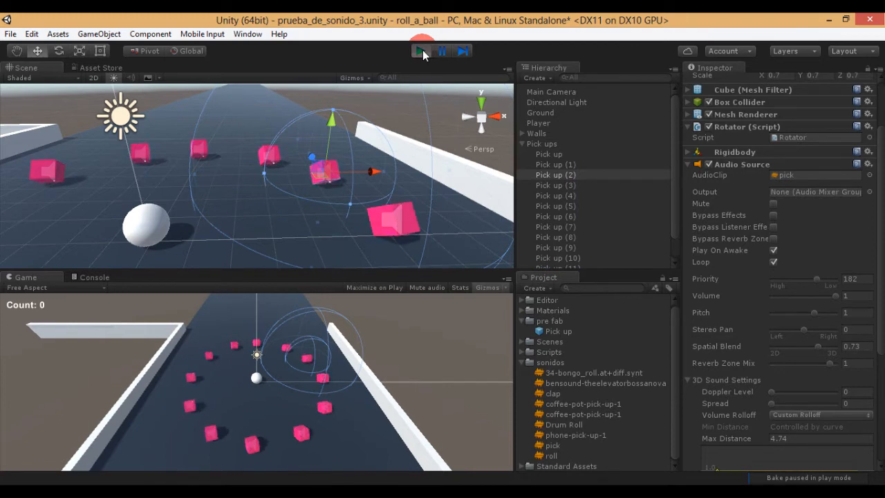
pyautogui.click(422, 52)
pyautogui.click(820, 350)
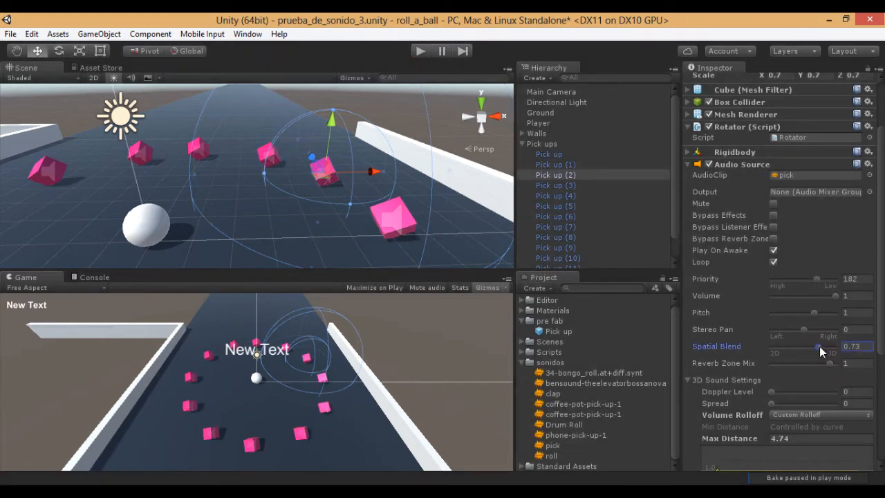
pyautogui.click(422, 51)
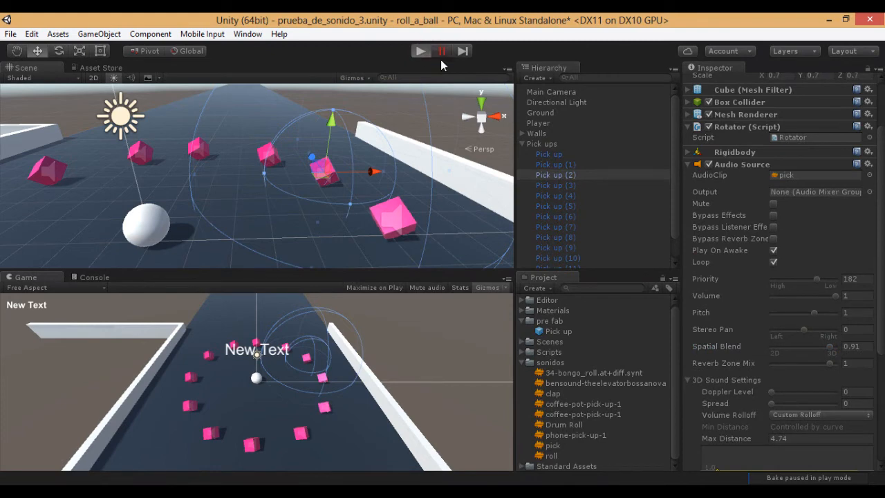
pyautogui.click(422, 51)
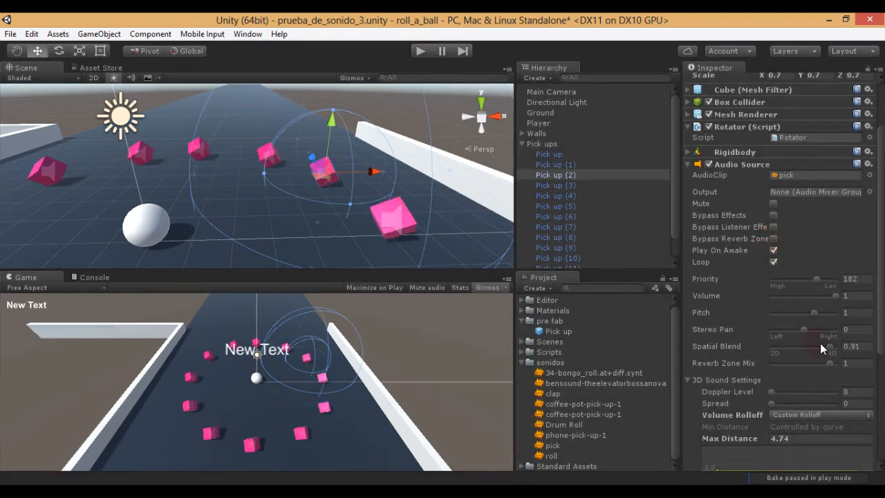
# Set Pick up (2)'s Spatial Blend to 1 (fully 3D) and briefly play the game to hear it
pyautogui.moveTo(829, 344); pyautogui.dragTo(840, 350)
pyautogui.click(421, 51)
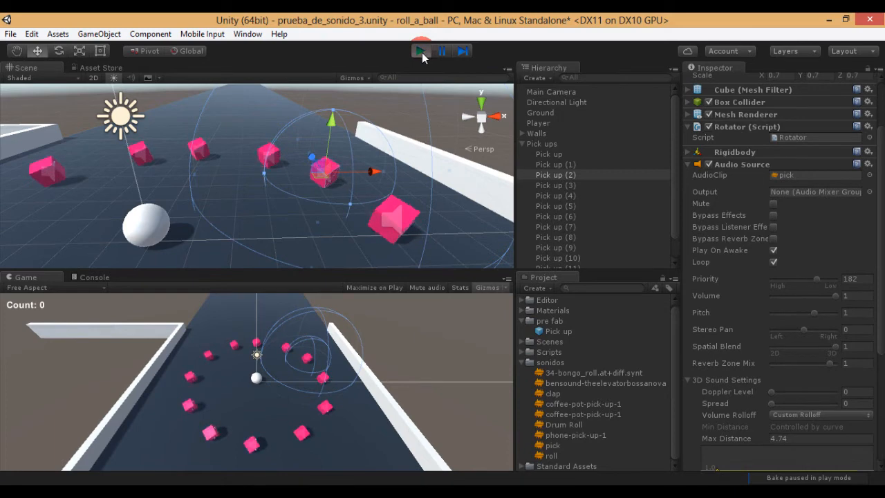
pyautogui.click(421, 51)
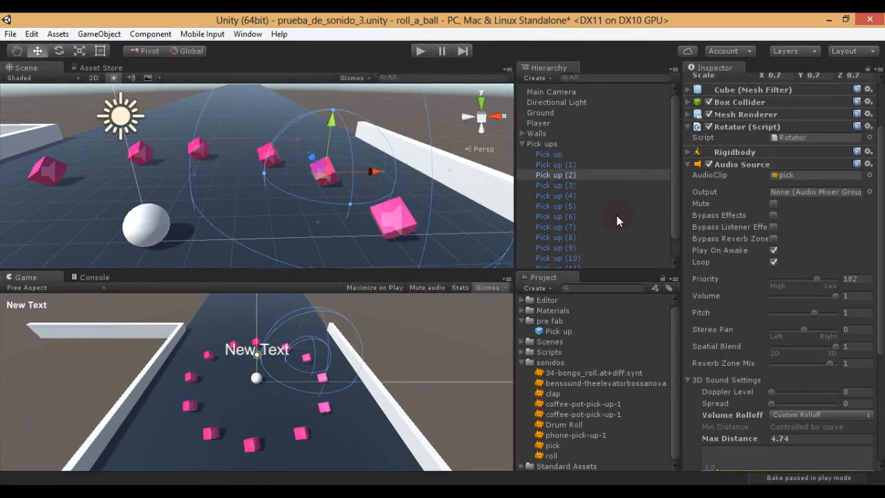
# Compare the Spatial Blend and 3D sound settings of Pick up (2) with those of the Pick up prefab and other pickups
pyautogui.click(835, 347)
pyautogui.scroll(-2, 710, 352)
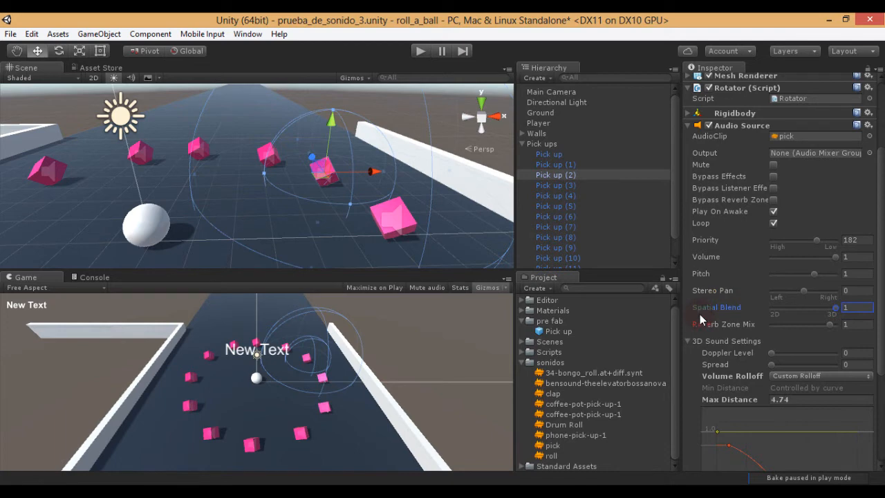
pyautogui.moveTo(839, 314)
pyautogui.mouseDown()
pyautogui.moveTo(781, 307)
pyautogui.moveTo(840, 317)
pyautogui.mouseUp()
pyautogui.scroll(-2, 569, 167)
pyautogui.click(560, 150)
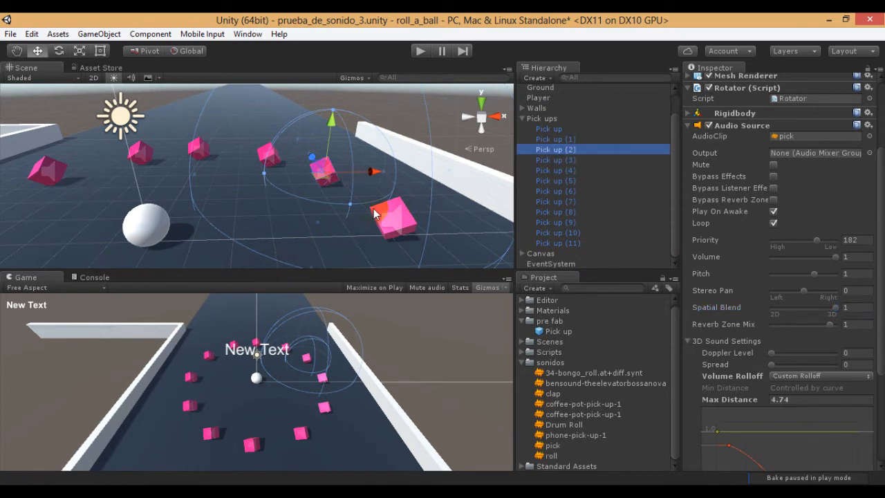
pyautogui.click(559, 331)
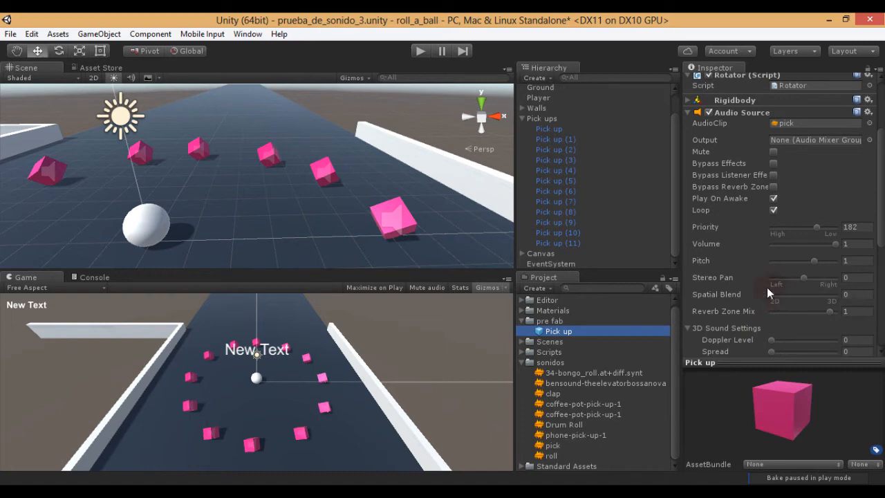
pyautogui.click(548, 149)
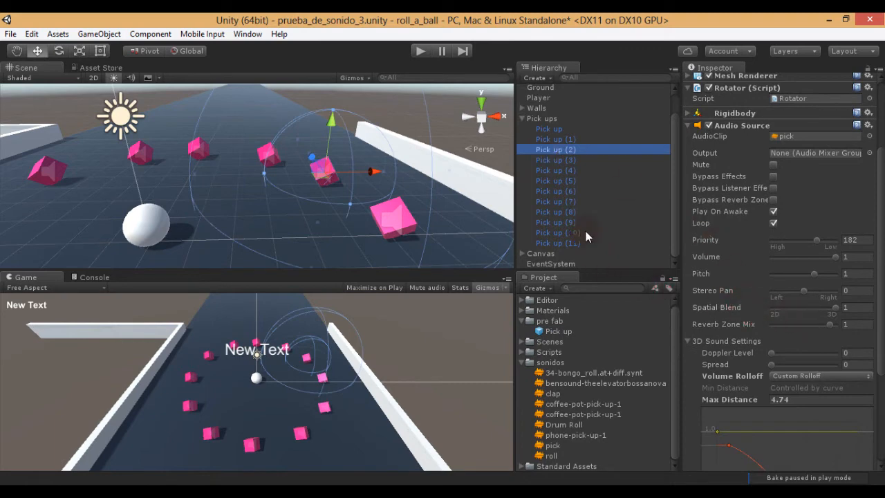
pyautogui.click(564, 201)
pyautogui.click(565, 212)
pyautogui.click(566, 232)
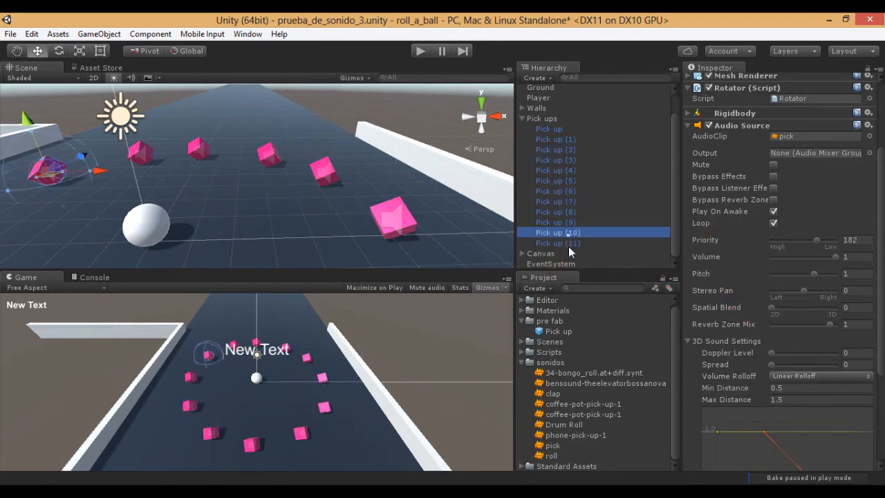
# Examine the Audio Source settings of the individual pickups in the Pick ups group, up to Pick up (11)
pyautogui.click(569, 243)
pyautogui.click(565, 222)
pyautogui.click(562, 200)
pyautogui.click(560, 171)
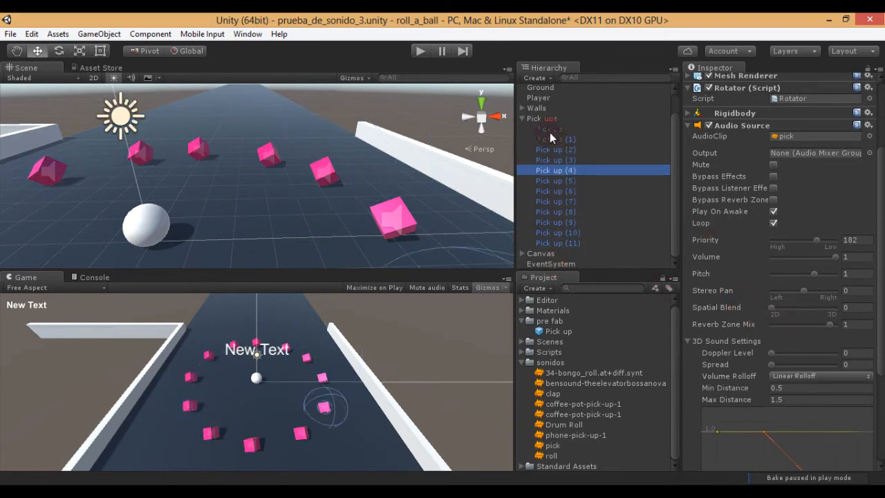
pyautogui.click(550, 128)
pyautogui.click(552, 139)
pyautogui.click(550, 151)
pyautogui.click(551, 170)
pyautogui.click(552, 181)
pyautogui.click(556, 222)
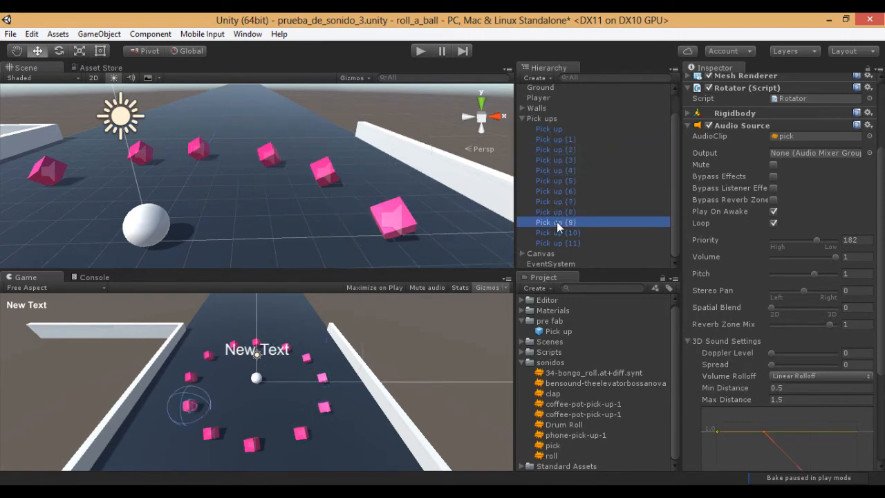
pyautogui.click(561, 242)
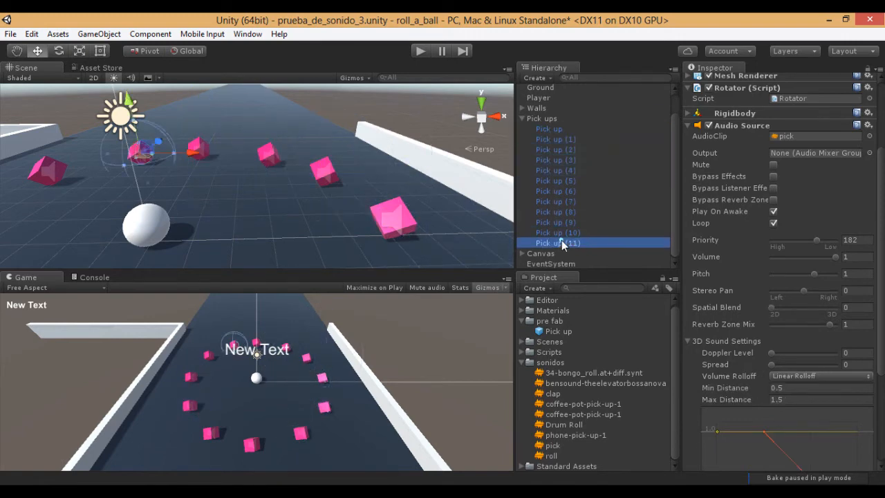
# Set the Pick up prefab's Spatial Blend to 1 (fully 3D) and briefly play the game, rolling the ball among the pickups
pyautogui.click(562, 332)
pyautogui.moveTo(772, 295); pyautogui.dragTo(775, 302)
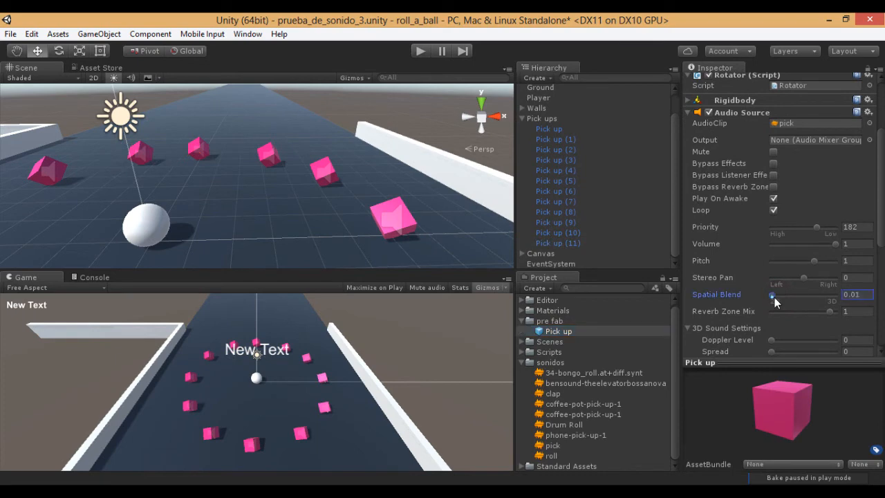
pyautogui.moveTo(836, 297); pyautogui.dragTo(842, 297)
pyautogui.click(421, 51)
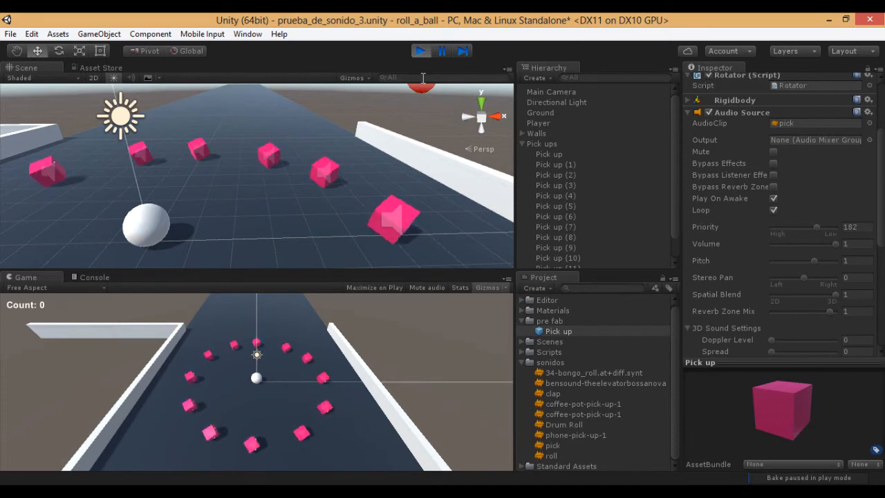
pyautogui.press('Right')
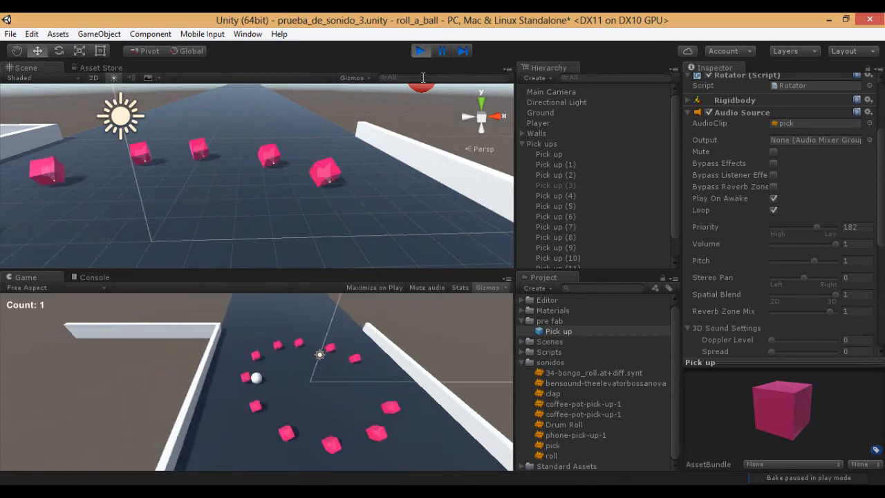
pyautogui.click(421, 50)
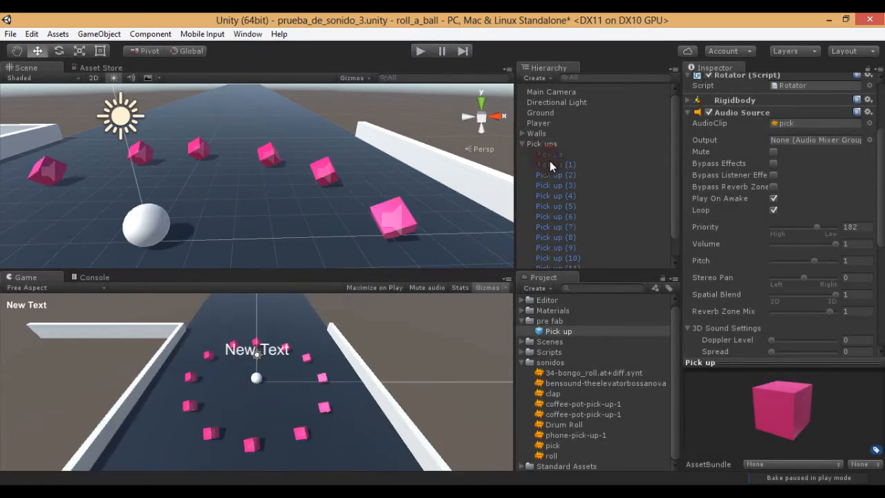
# Check the Spatial Blend and Volume Rolloff settings of Pick up (1) through Pick up (5) in the scene
pyautogui.click(551, 175)
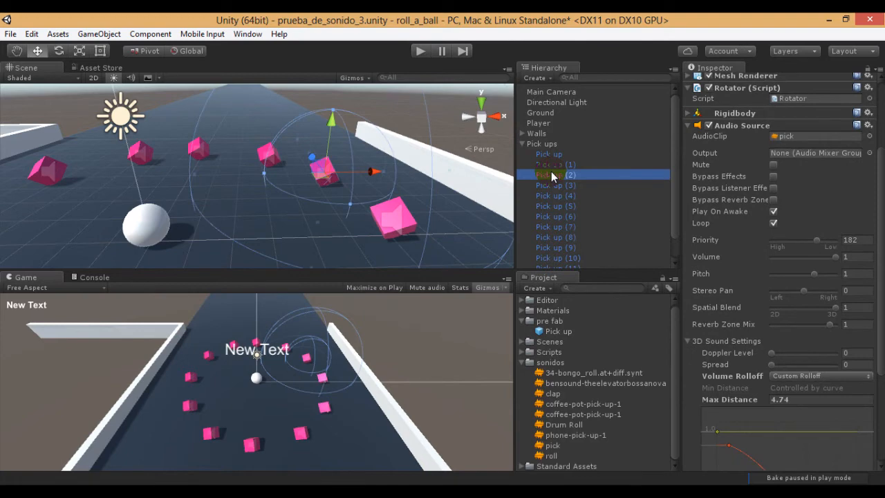
pyautogui.click(558, 165)
pyautogui.click(560, 175)
pyautogui.click(561, 185)
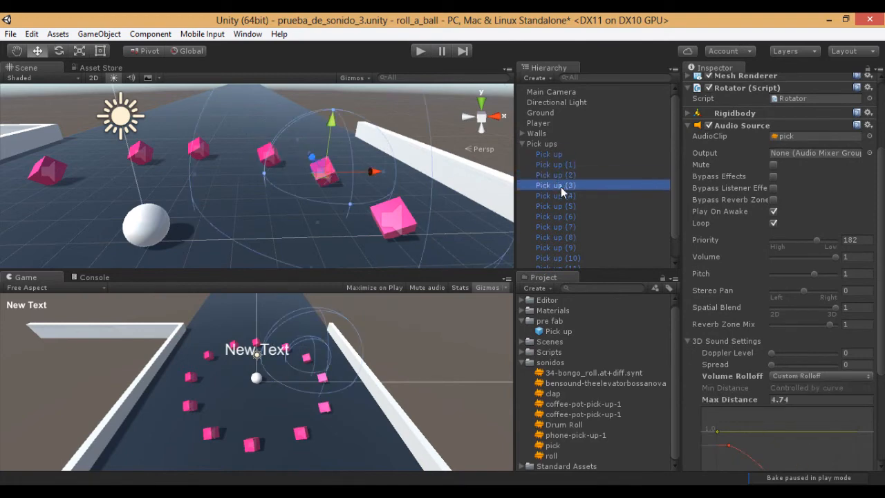
pyautogui.click(560, 196)
pyautogui.click(562, 206)
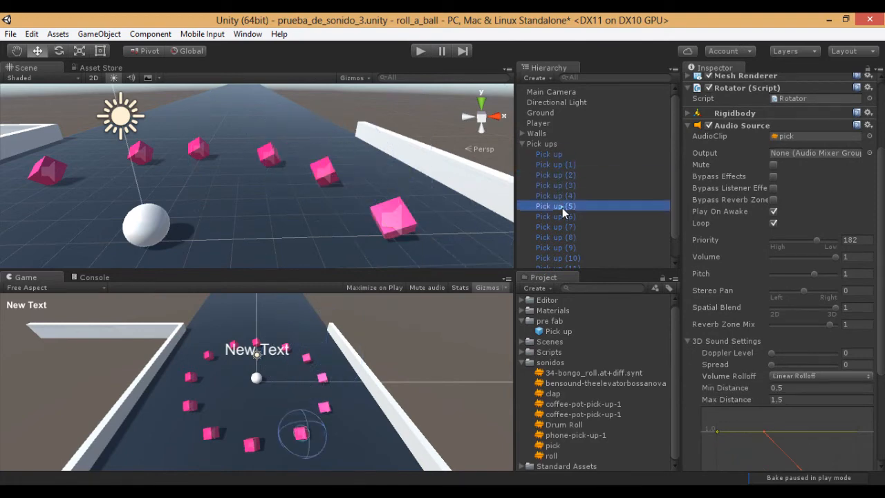
# Set the Pick up prefab's Spatial Blend to 0 (fully 2D) and play the game, rolling the ball through the pickups
pyautogui.click(557, 329)
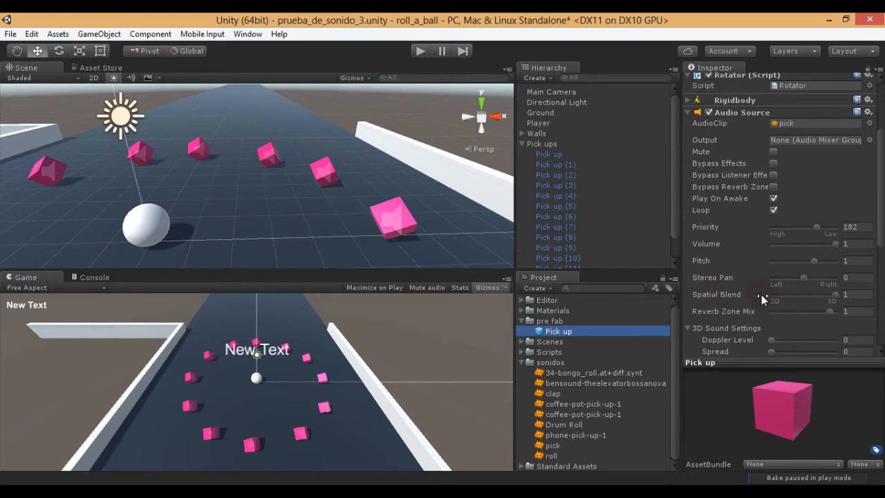
pyautogui.moveTo(835, 294); pyautogui.dragTo(741, 292)
pyautogui.click(415, 51)
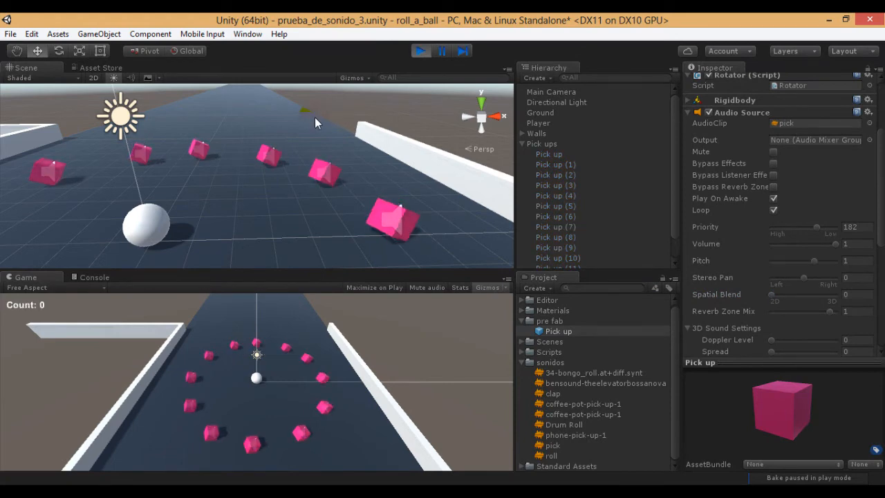
pyautogui.press('Right')
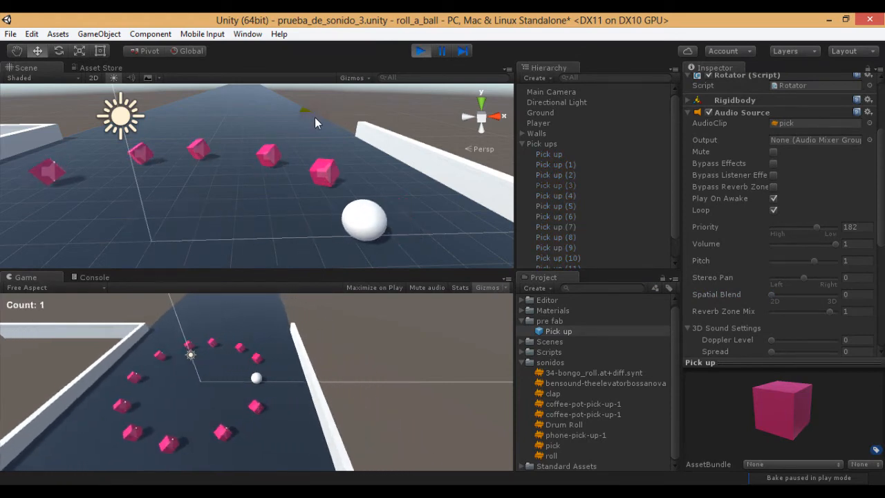
pyautogui.press('Left')
pyautogui.press('Up')
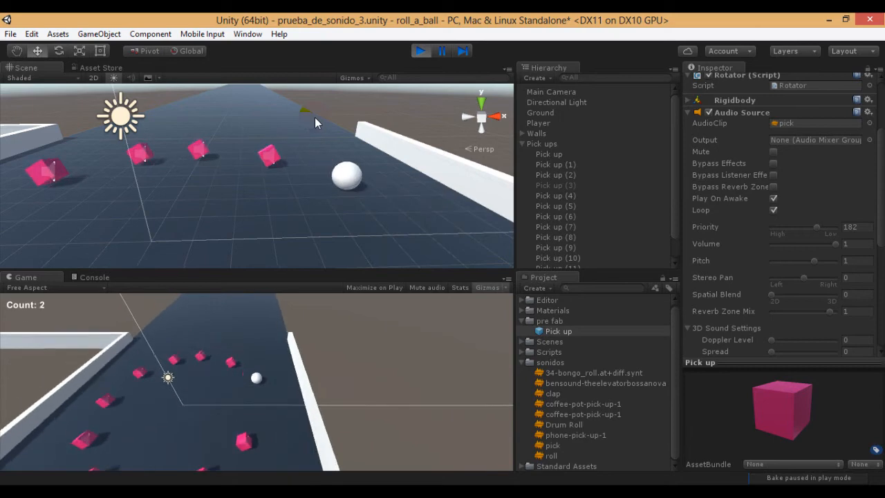
pyautogui.click(423, 53)
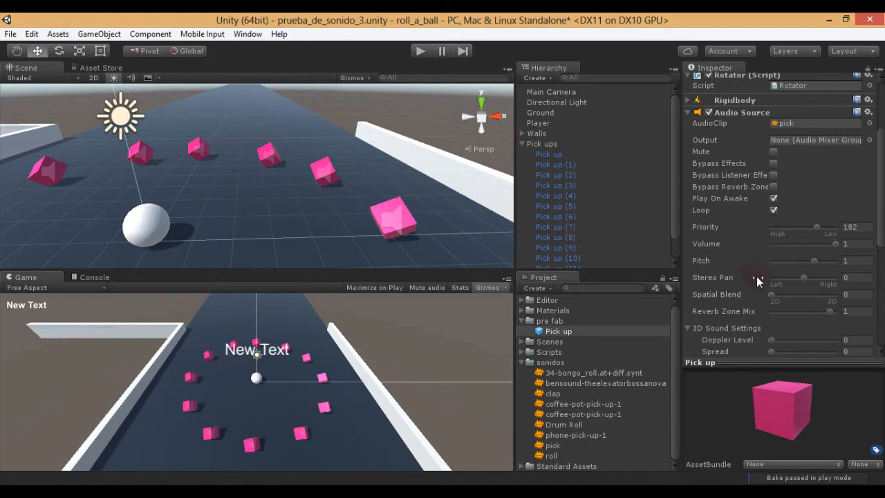
# Set the Pick up prefab's Spatial Blend to 0.26 and play the game, rolling the ball away past the pickups
pyautogui.moveTo(773, 297); pyautogui.dragTo(788, 295)
pyautogui.click(439, 34)
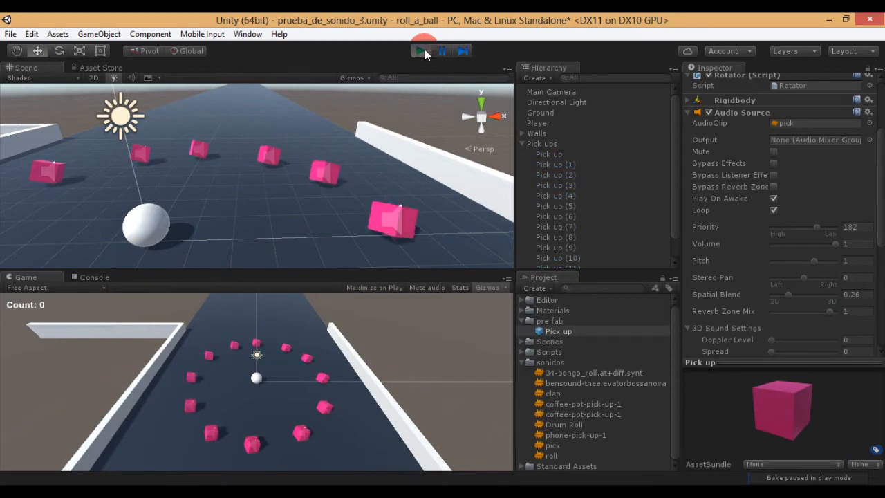
pyautogui.press('Right')
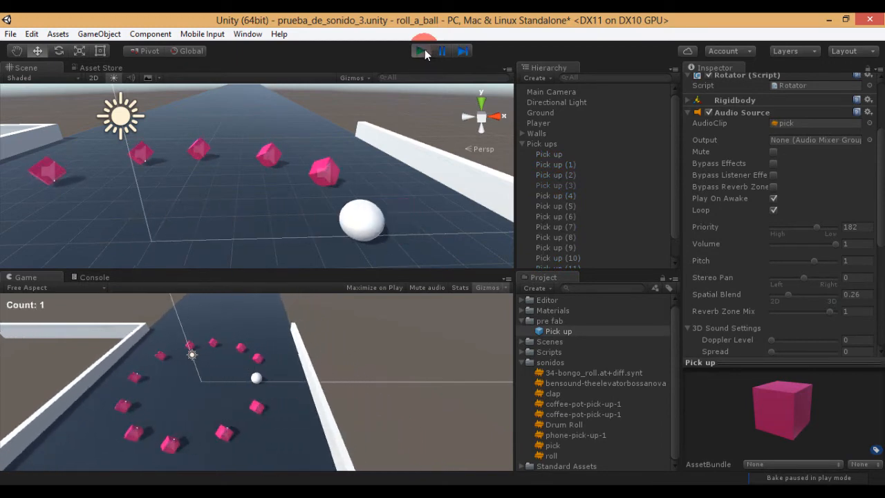
pyautogui.press('Up')
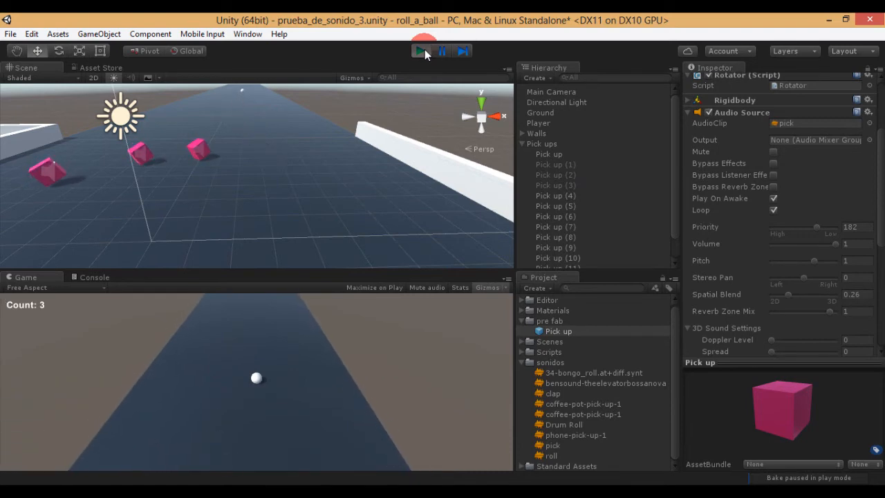
pyautogui.click(425, 49)
# Set the Pick up prefab's Spatial Blend to 0.51 and play the game, steering the ball past the pickups and far away
pyautogui.click(788, 295)
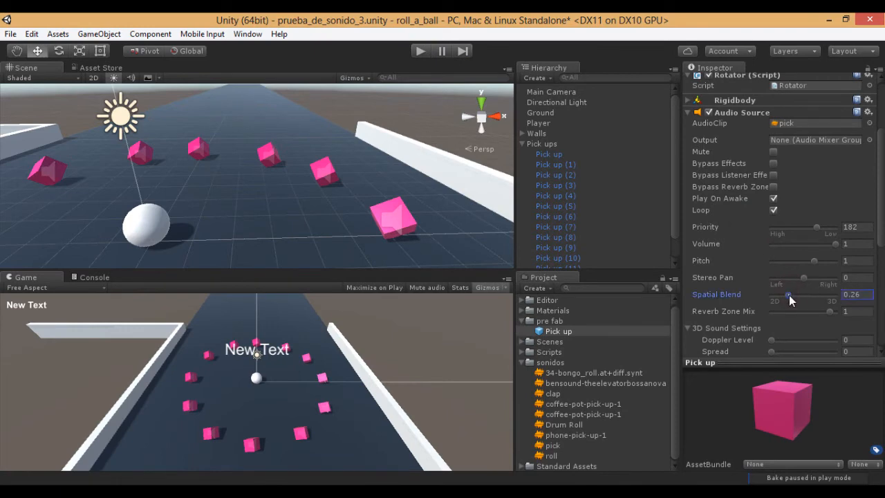
pyautogui.moveTo(789, 295); pyautogui.dragTo(807, 295)
pyautogui.click(423, 49)
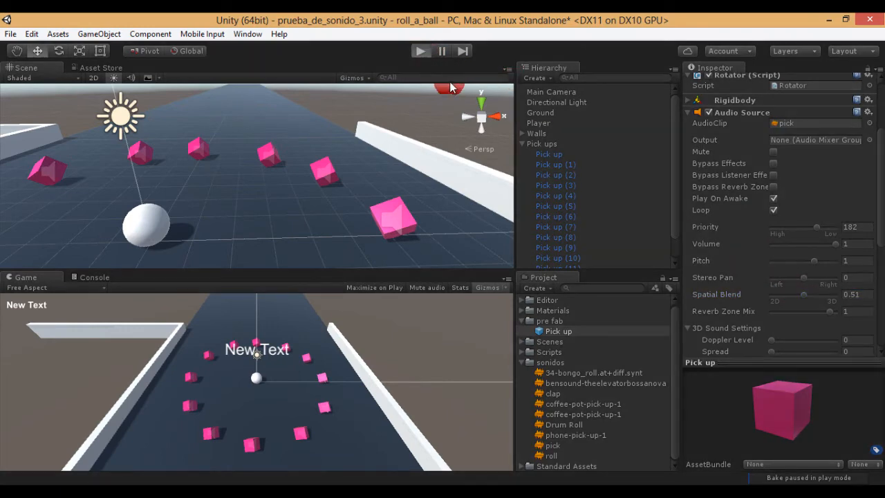
pyautogui.click(372, 123)
pyautogui.press('Right')
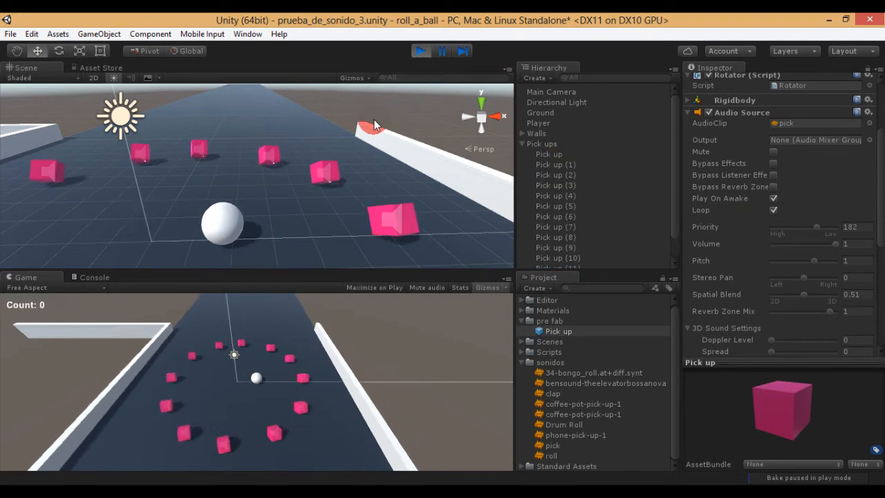
pyautogui.press('Left')
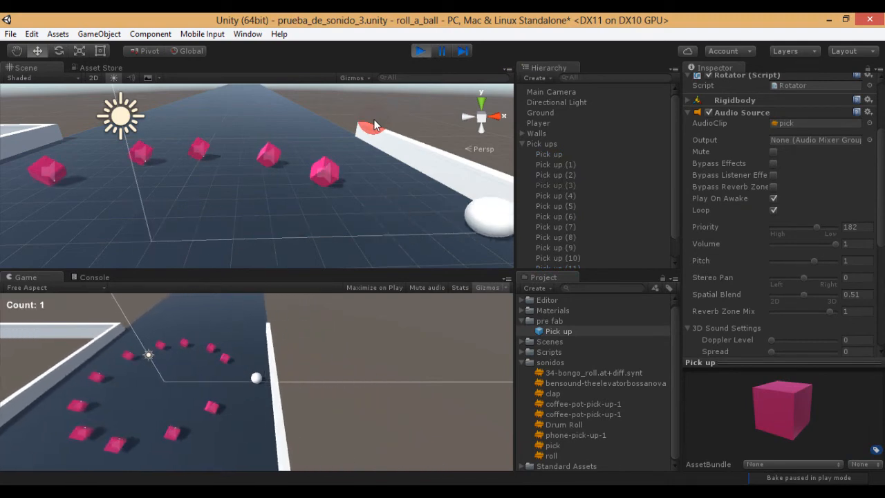
pyautogui.press('Up')
pyautogui.press('Up')
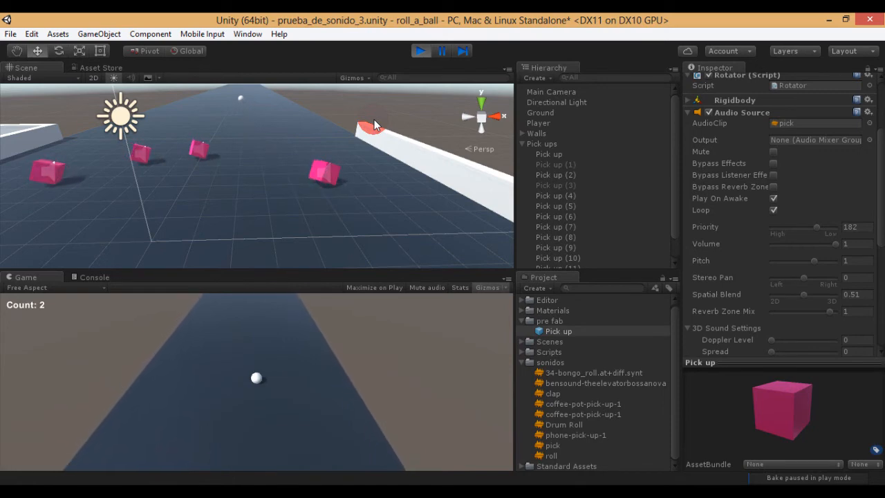
pyautogui.press('Right')
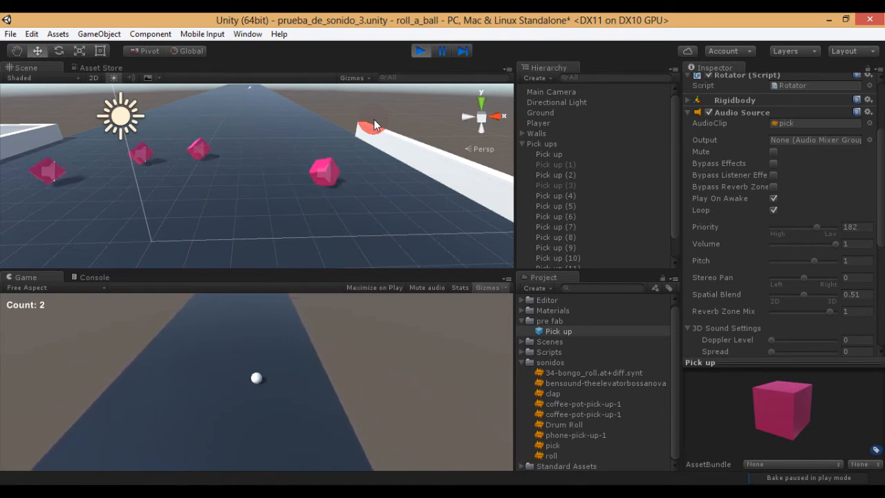
pyautogui.press('Left')
pyautogui.press('Right')
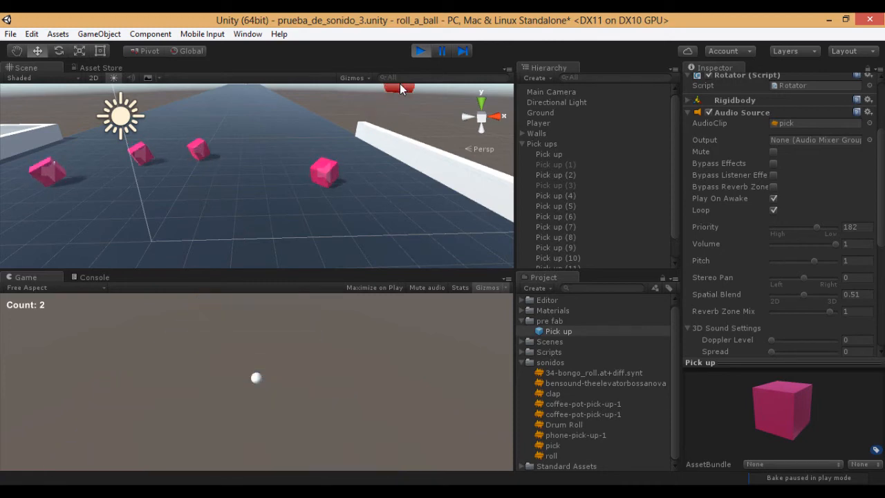
pyautogui.click(420, 51)
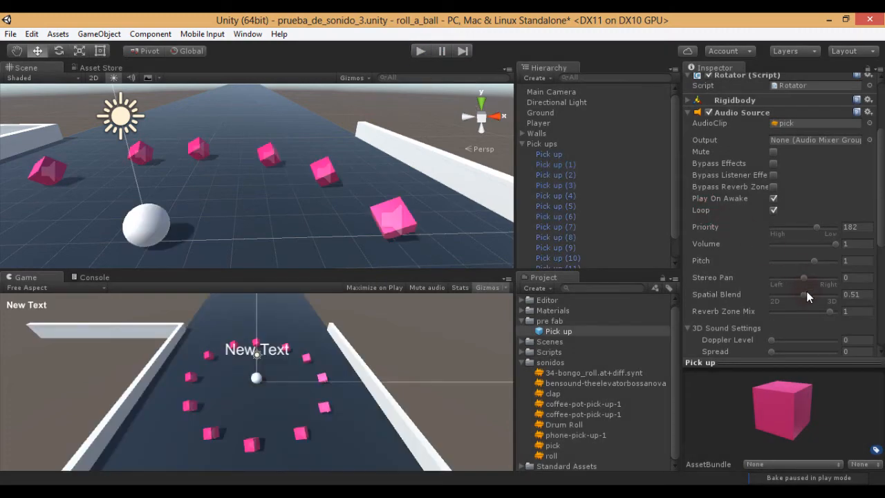
# Set the Pick up prefab's Spatial Blend to 0.73 and play the game, rolling the ball forward away from the pickups
pyautogui.moveTo(803, 295); pyautogui.dragTo(818, 297)
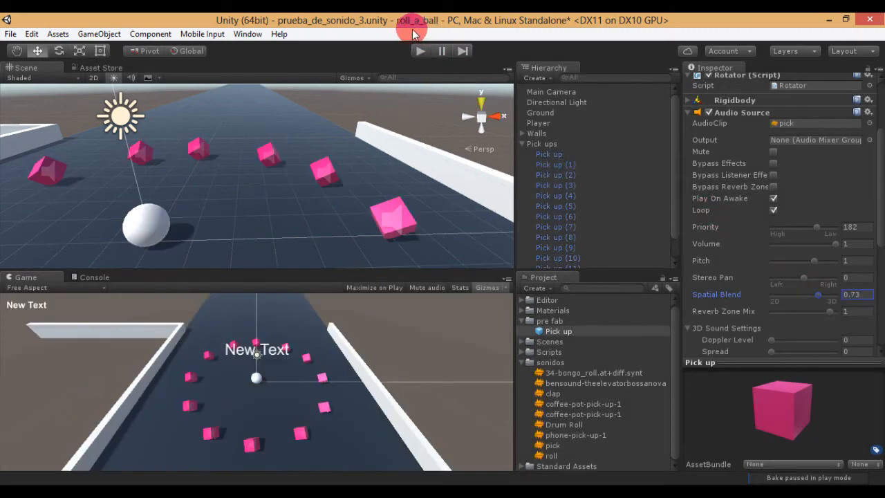
pyautogui.click(420, 51)
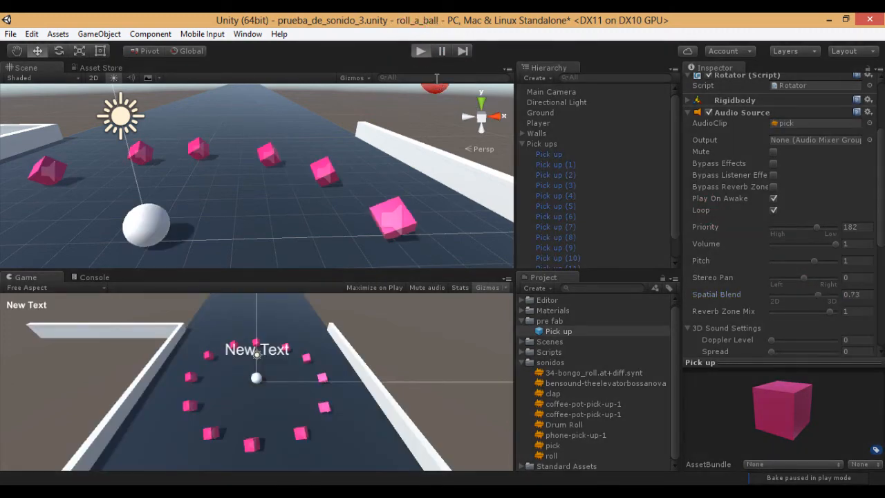
pyautogui.press('Up')
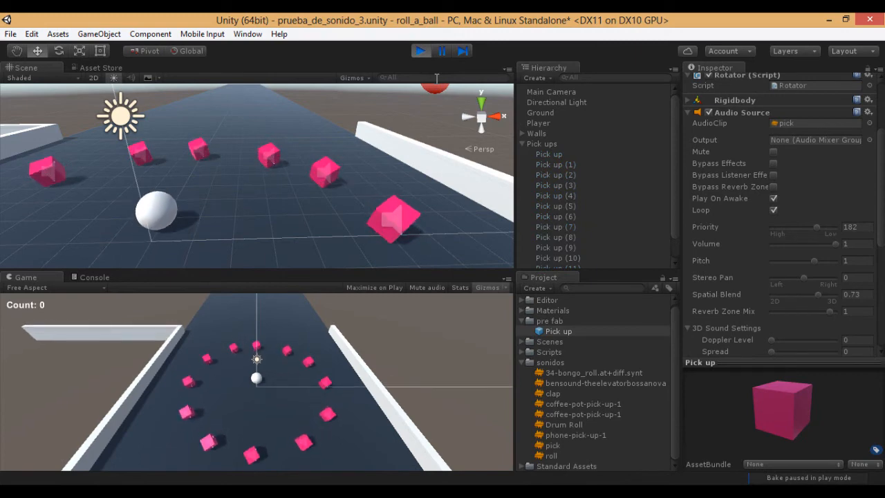
pyautogui.press('Up')
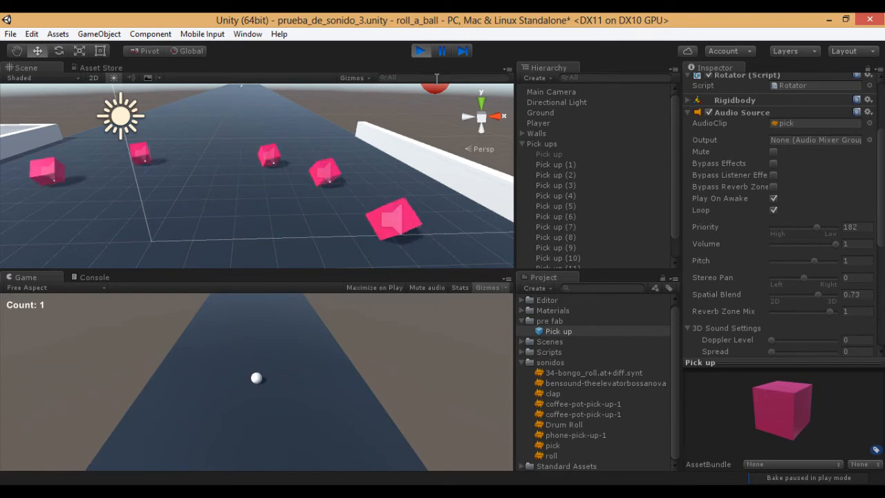
pyautogui.click(420, 51)
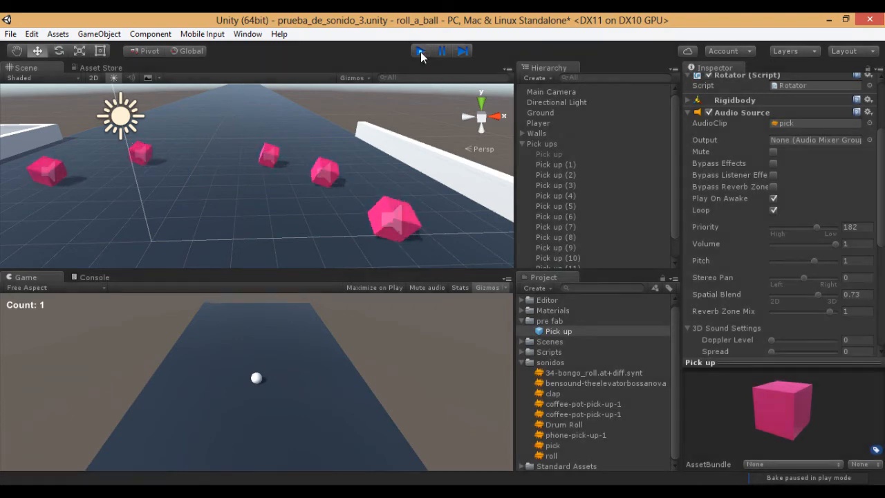
# Set the Pick up prefab's Spatial Blend to 0.9 and play the game, rolling the ball forward off the track
pyautogui.click(821, 296)
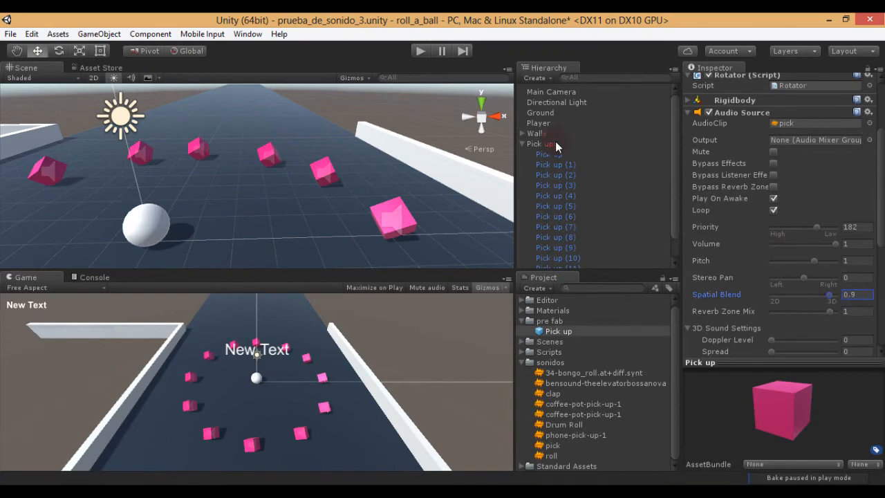
pyautogui.click(424, 51)
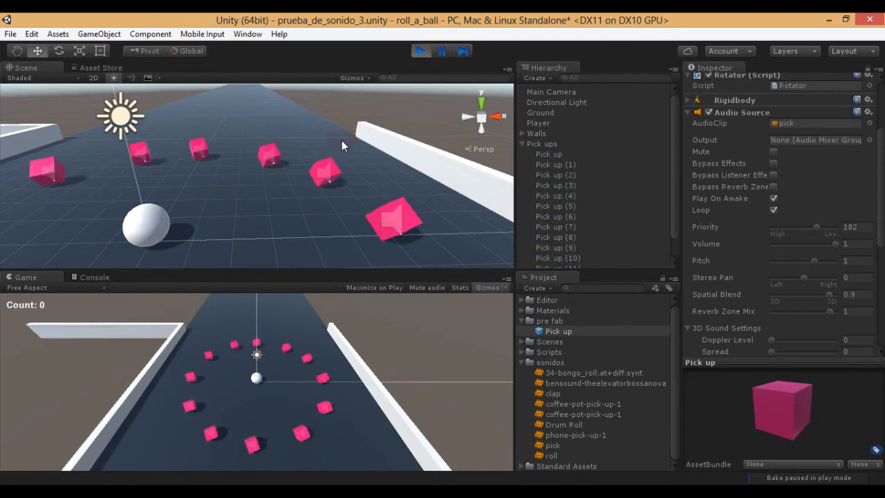
pyautogui.press('Up')
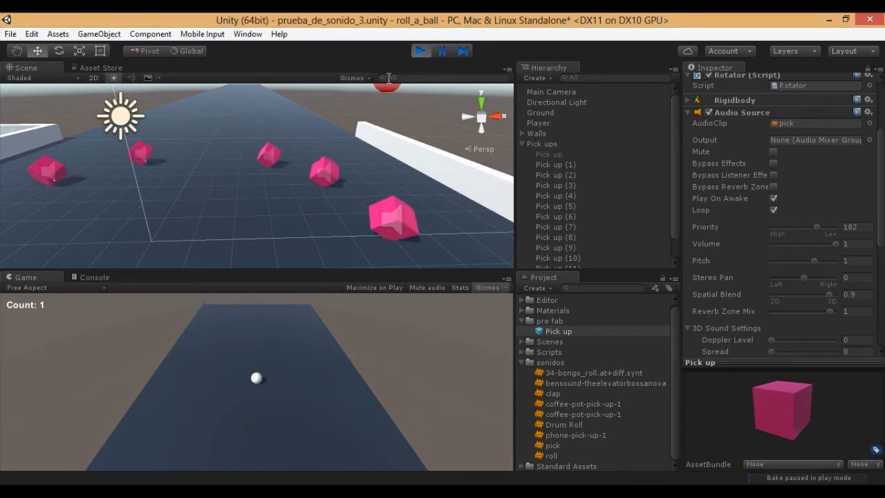
pyautogui.click(420, 51)
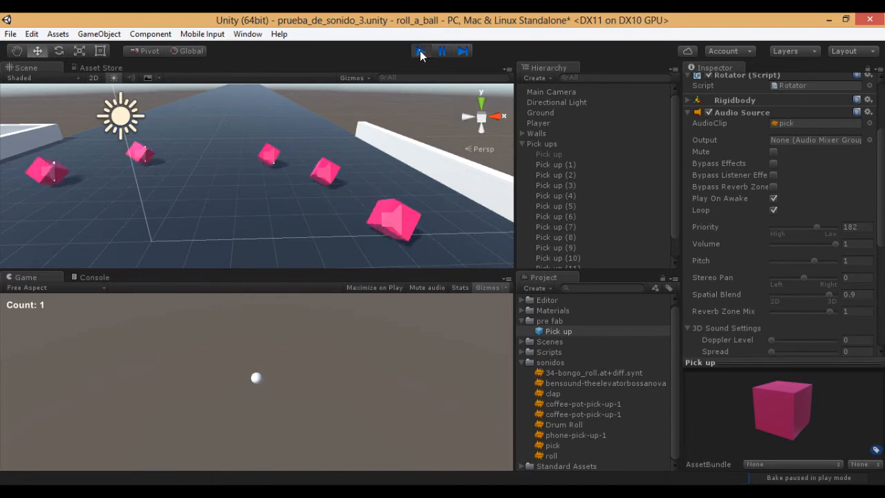
# Set the Pick up prefab's Spatial Blend to 0.98 and play the game, steering the ball through pickups and up the track
pyautogui.moveTo(830, 313); pyautogui.dragTo(832, 313)
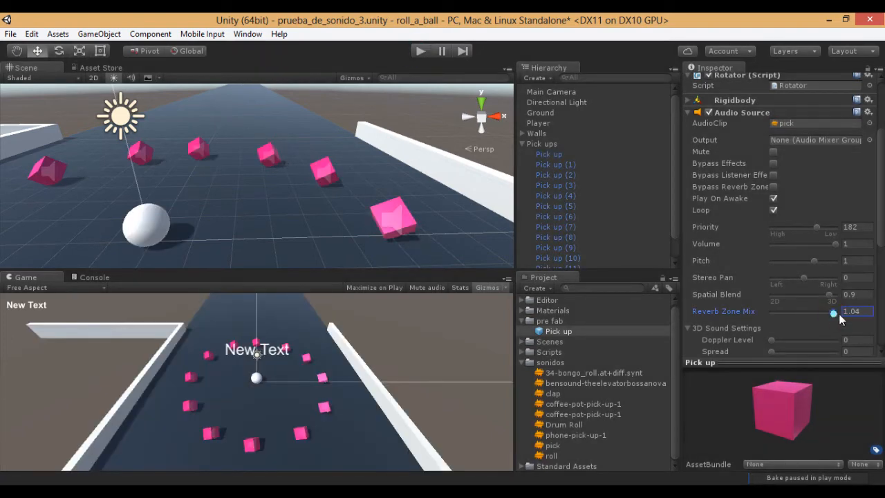
pyautogui.moveTo(834, 314); pyautogui.dragTo(830, 295)
pyautogui.click(415, 54)
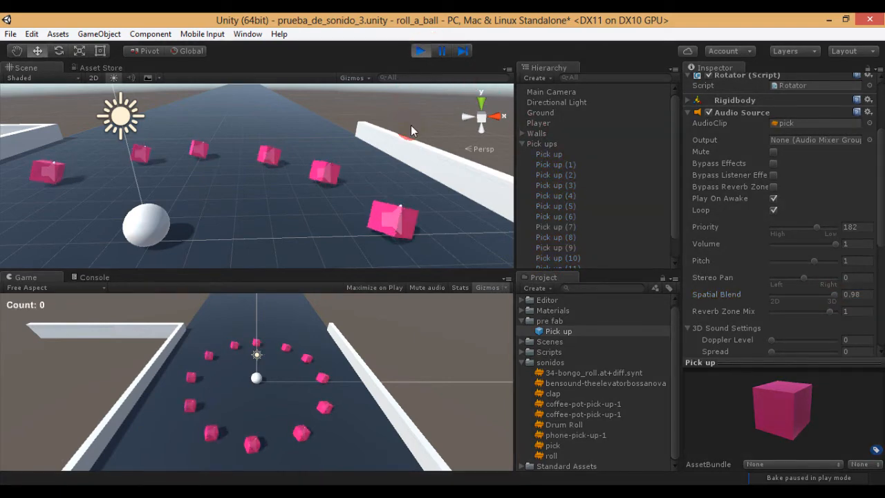
pyautogui.press('Right')
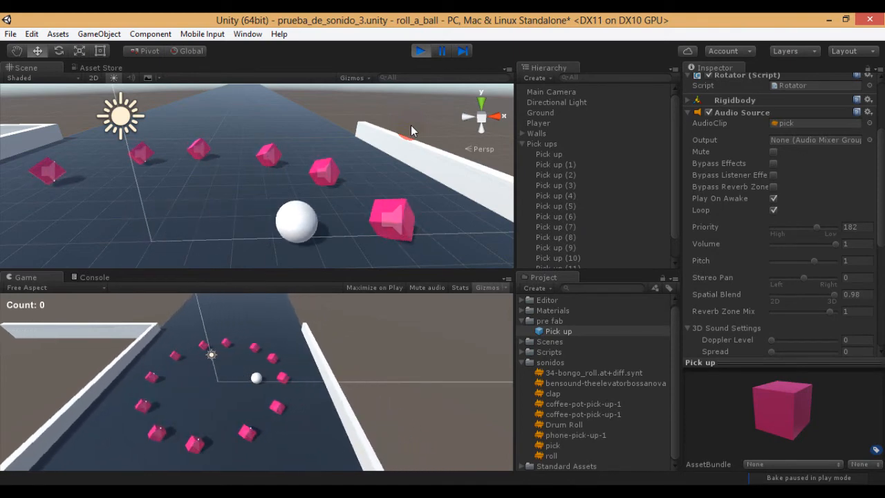
pyautogui.press('Left')
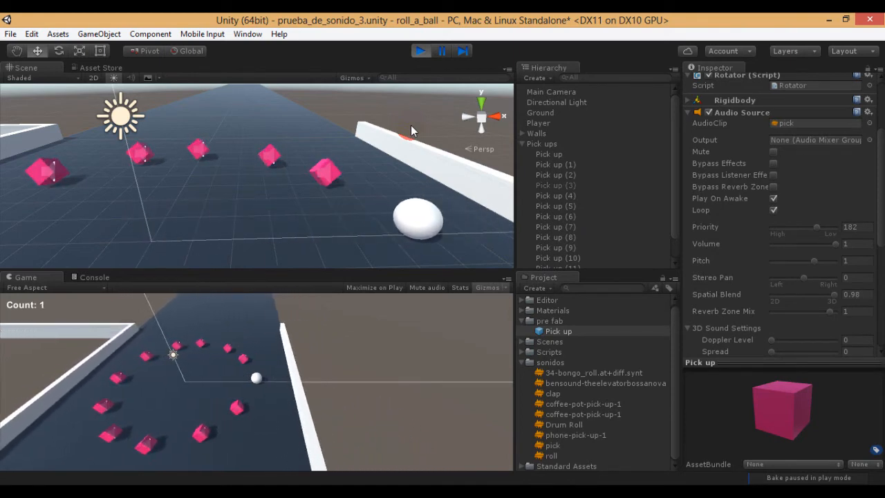
pyautogui.press('Up')
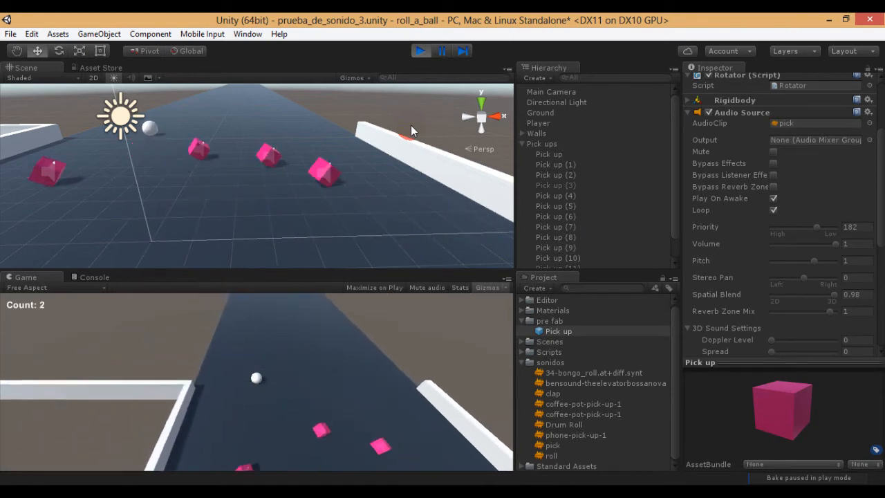
pyautogui.press('Right')
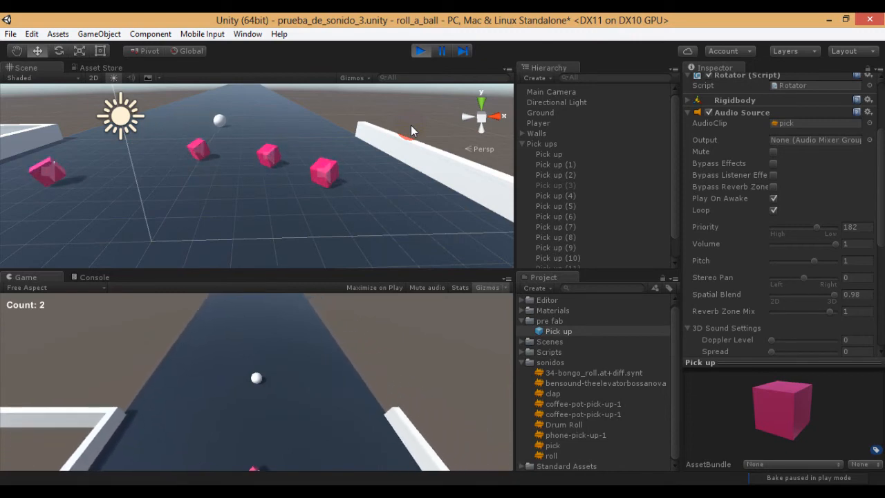
pyautogui.press('Down')
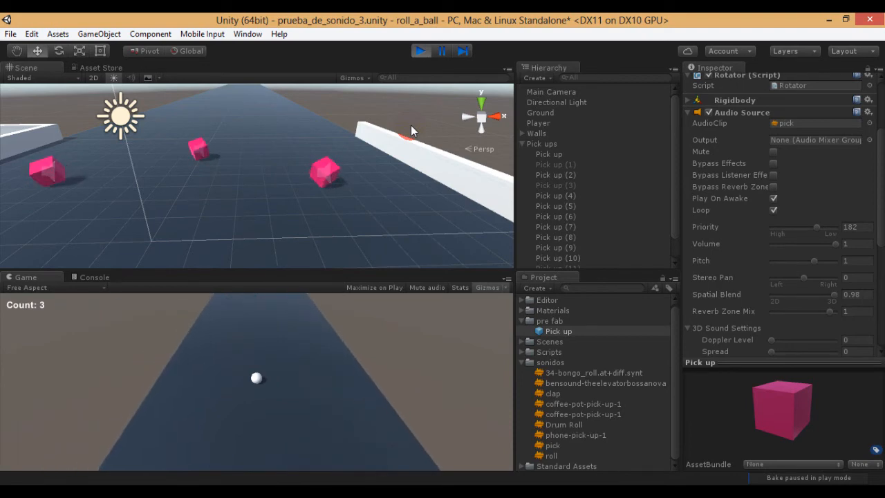
pyautogui.click(420, 52)
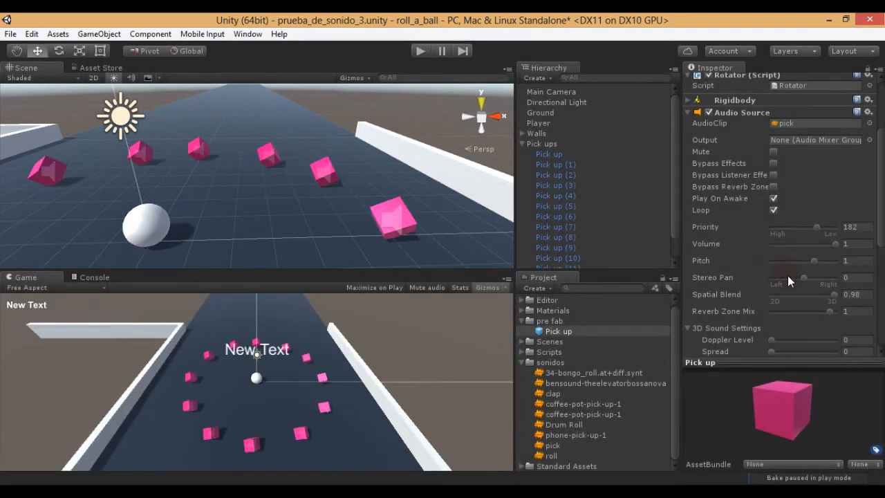
# Set the Pick up prefab's Spatial Blend to 1 and test it in the game, collecting a few pickups
pyautogui.click(844, 295)
pyautogui.write('1')
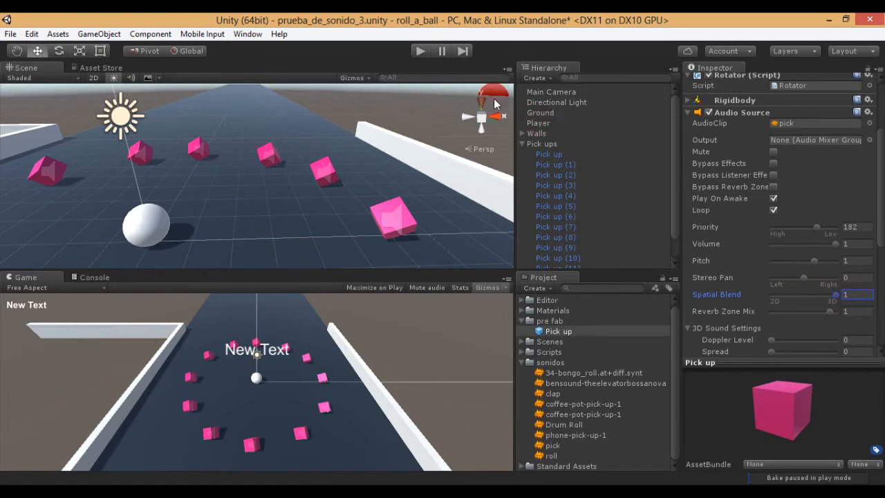
pyautogui.click(411, 51)
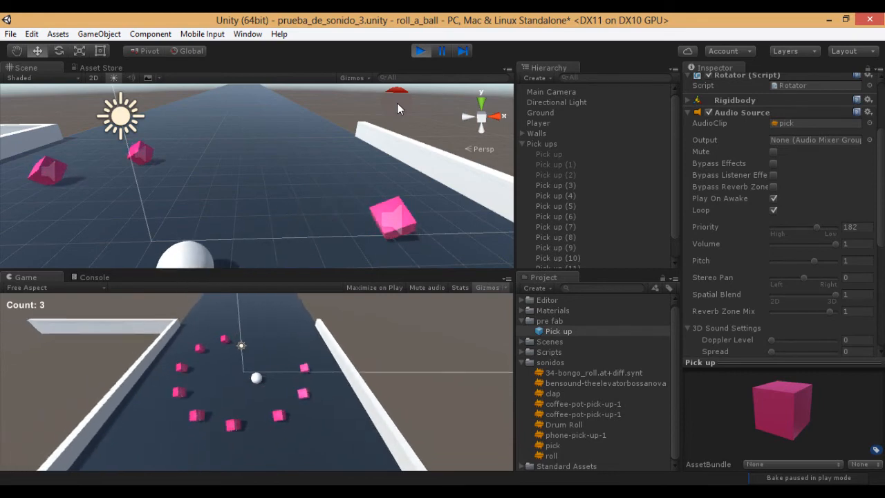
pyautogui.click(420, 51)
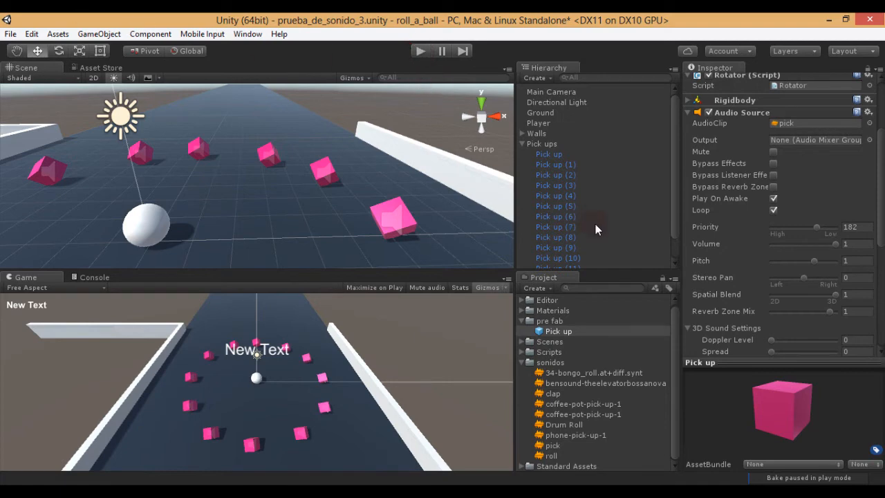
# Look through the files in the Scripts folder, then return to the Pick up prefab and collapse its Audio Source
pyautogui.click(820, 296)
pyautogui.click(521, 352)
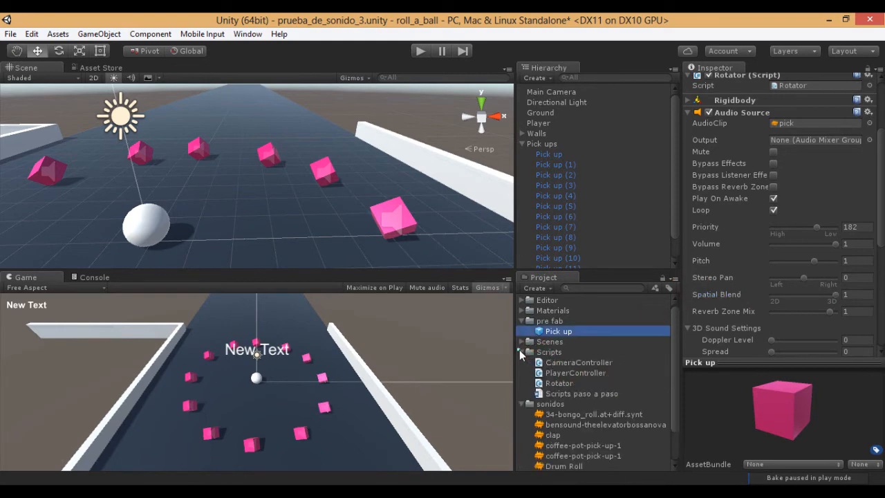
pyautogui.click(583, 364)
pyautogui.click(575, 373)
pyautogui.click(551, 384)
pyautogui.click(556, 393)
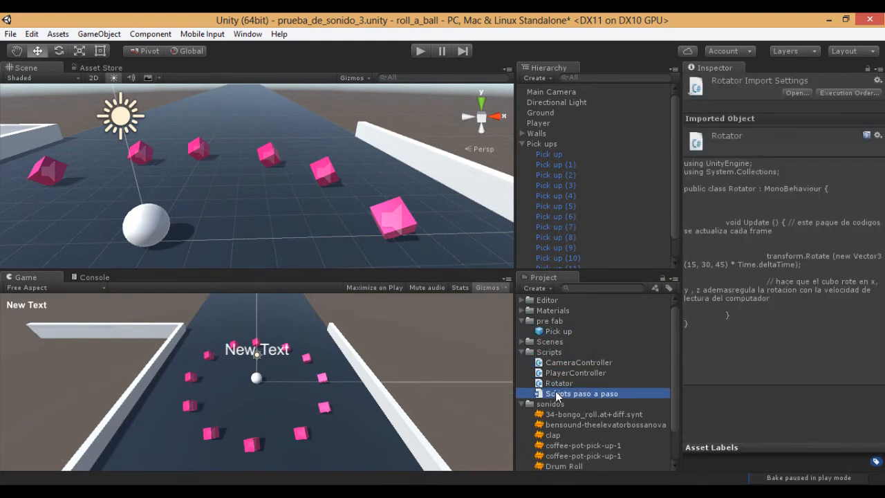
pyautogui.click(557, 384)
pyautogui.click(556, 374)
pyautogui.click(553, 364)
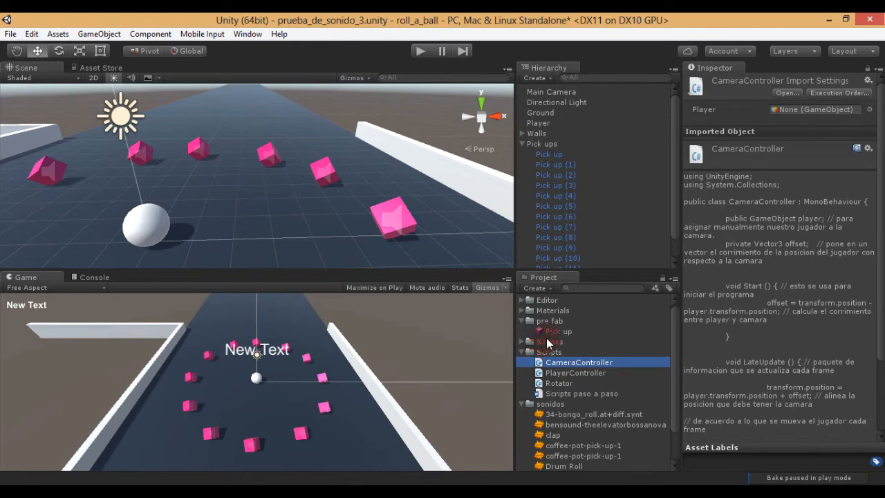
pyautogui.click(550, 334)
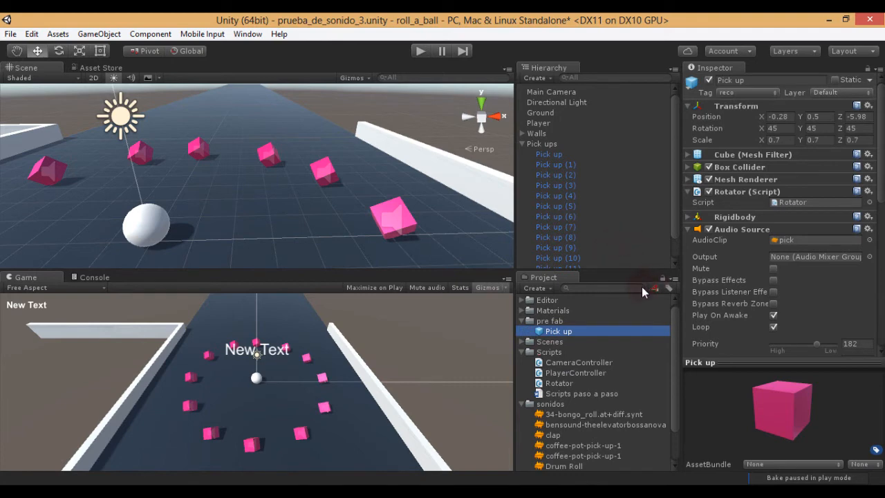
pyautogui.click(687, 229)
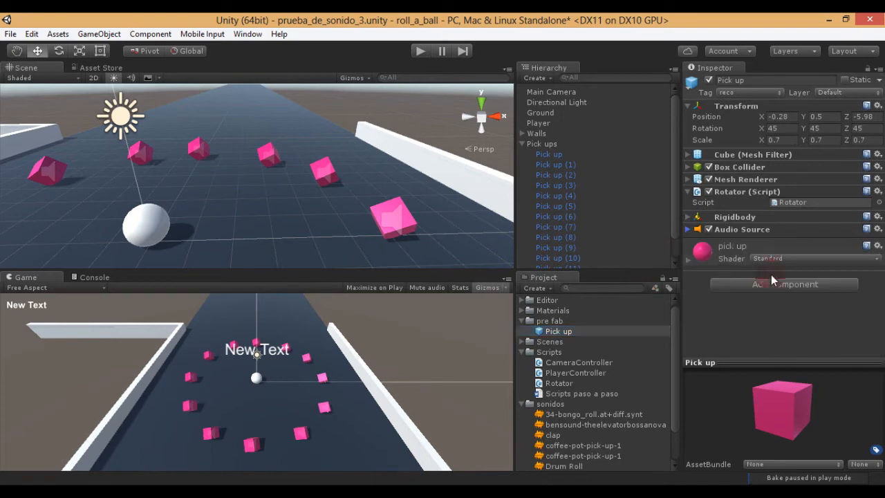
# Preview the bensound-theelevatorbossanova audio clip from the sonidos folder and stop its playback
pyautogui.scroll(-2, 618, 315)
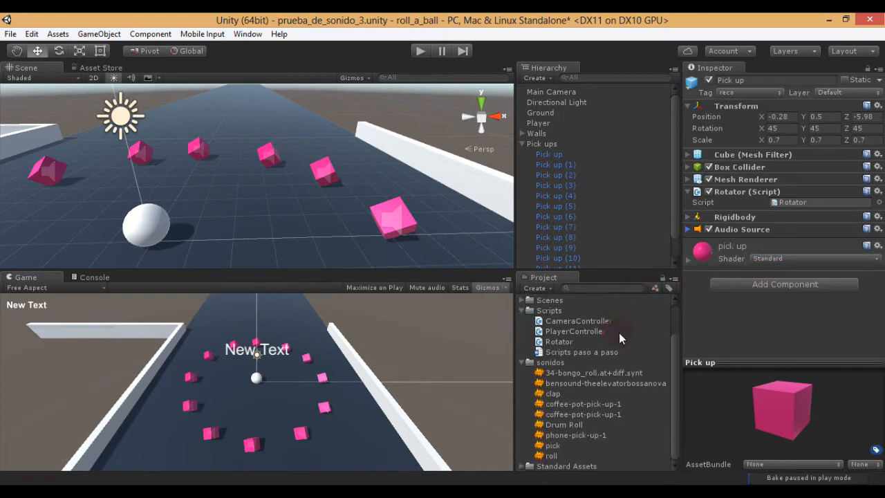
pyautogui.click(593, 383)
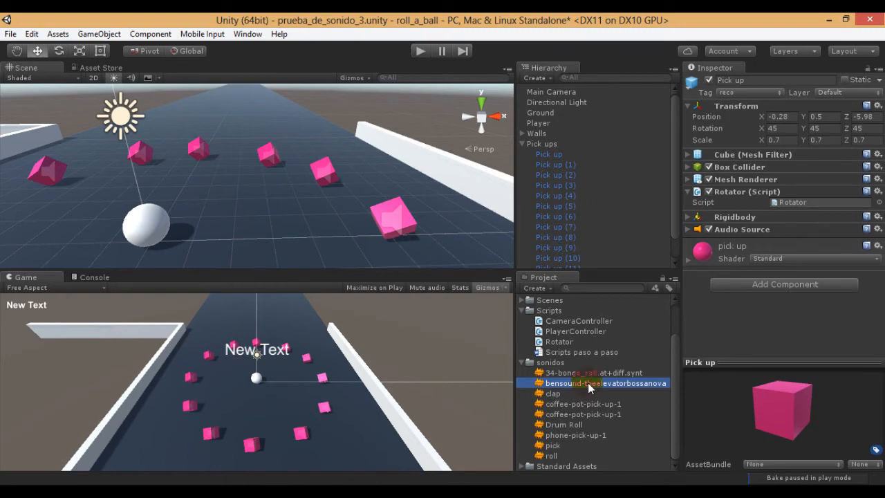
pyautogui.click(873, 362)
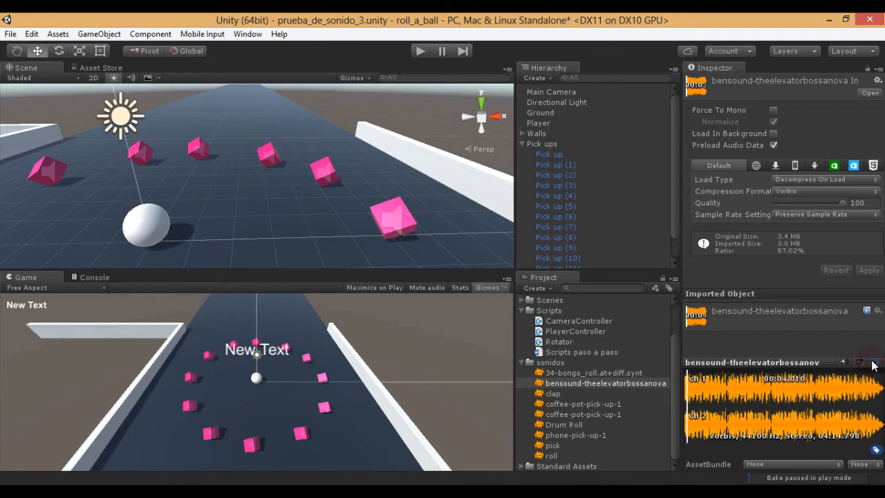
pyautogui.click(873, 362)
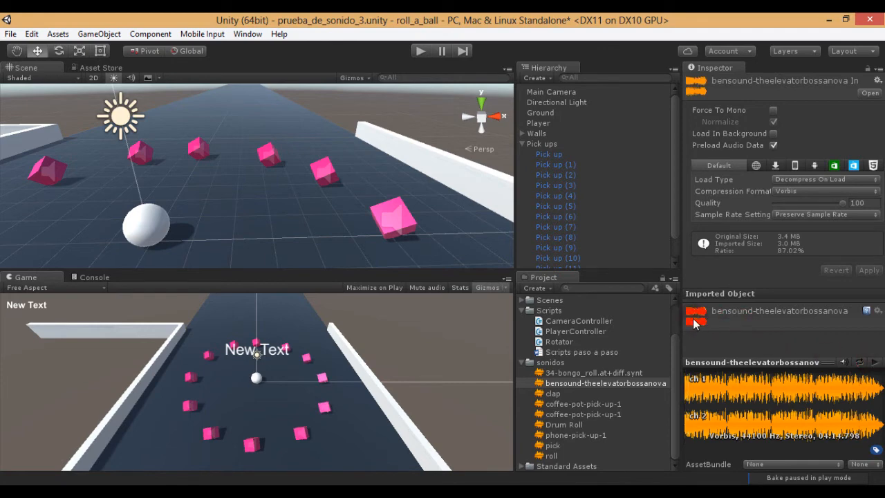
# Examine the layout of the ball, pickups and camera in the scene from several distances and angles, and check the Player's Audio Listener
pyautogui.scroll(-4, 221, 211)
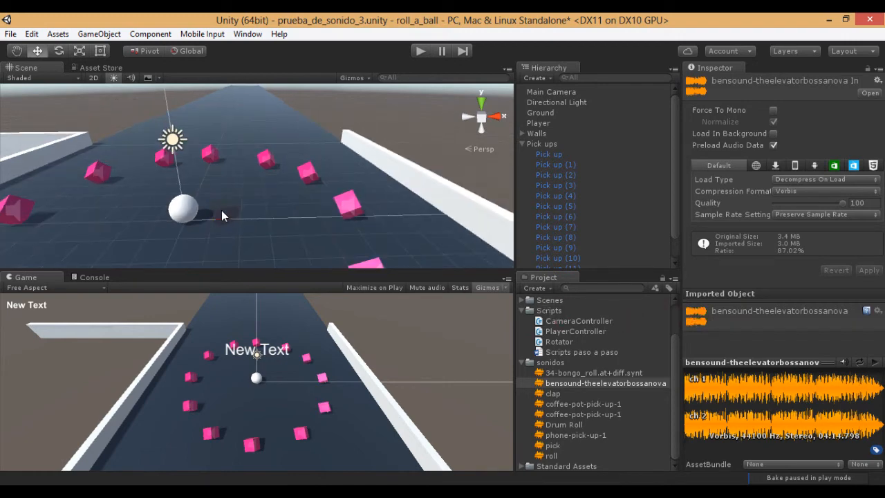
pyautogui.scroll(2, 210, 213)
pyautogui.scroll(-4, 206, 221)
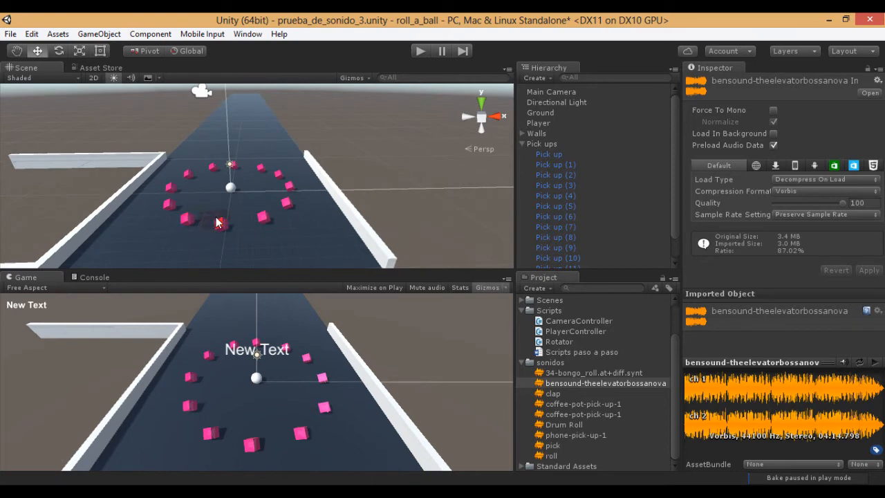
pyautogui.scroll(2, 216, 217)
pyautogui.scroll(3, 235, 197)
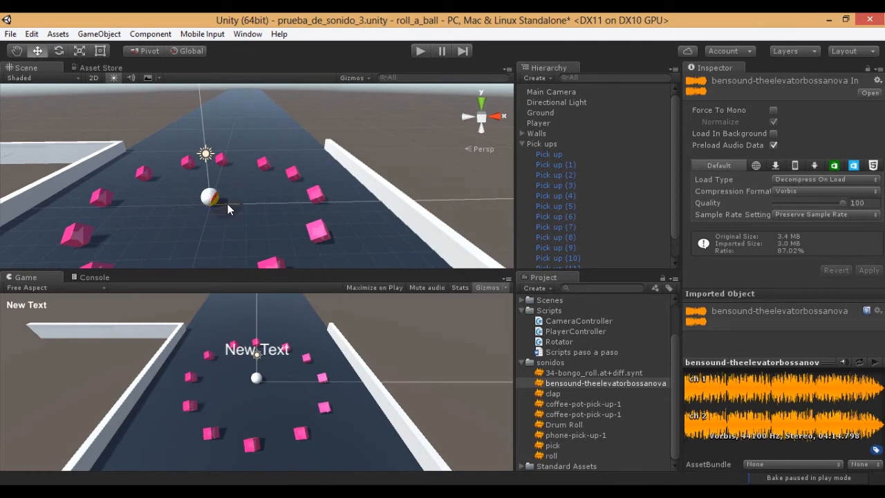
pyautogui.scroll(3, 228, 199)
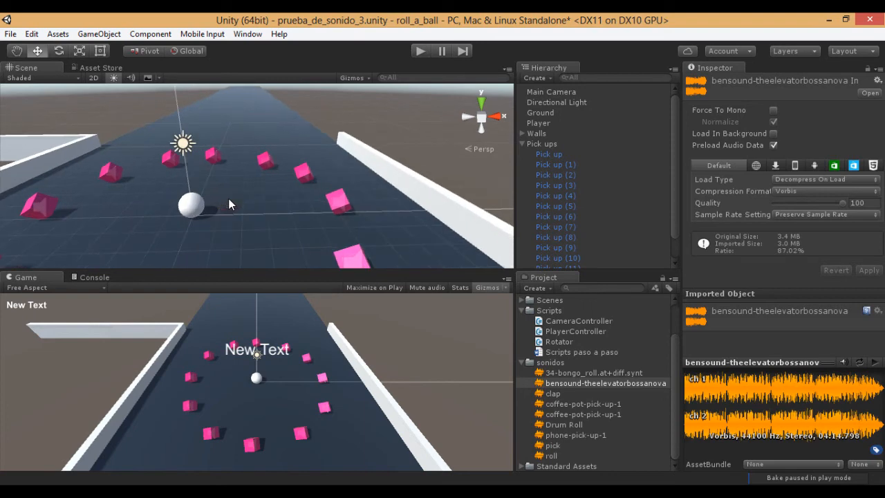
pyautogui.scroll(-1, 155, 233)
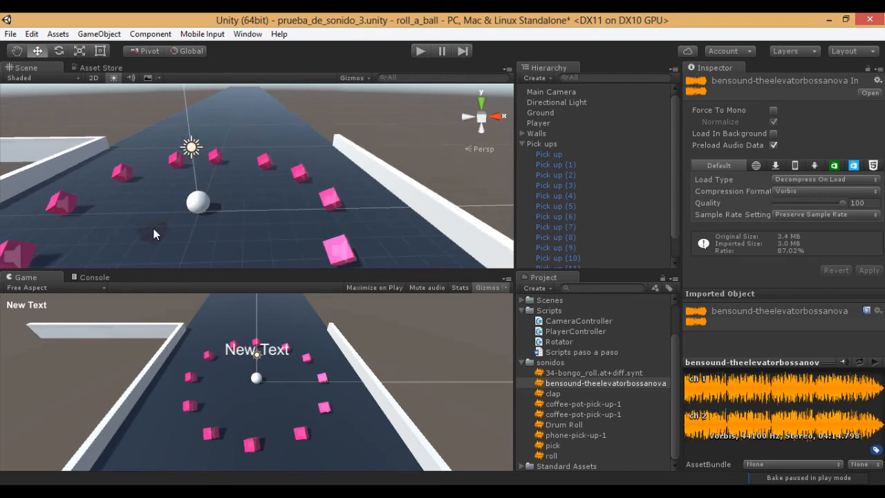
pyautogui.scroll(-1, 153, 228)
pyautogui.click(238, 195)
pyautogui.scroll(-1, 246, 208)
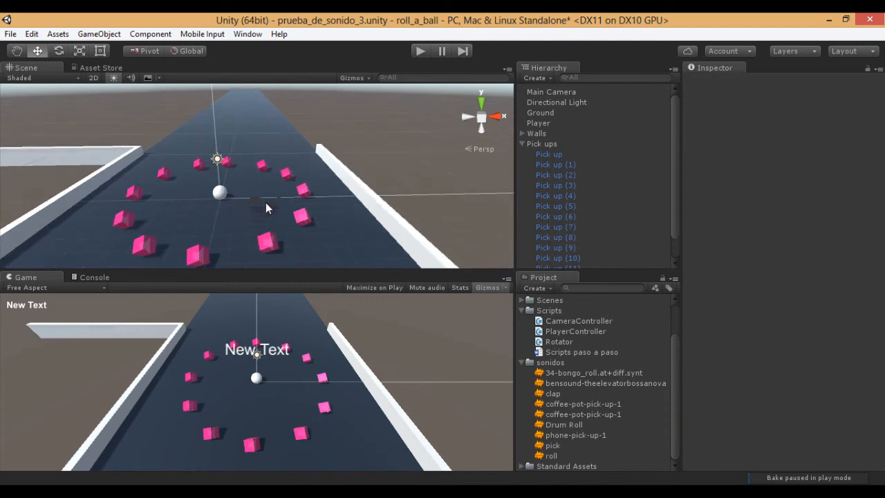
pyautogui.keyDown('alt'); pyautogui.moveTo(273, 198); pyautogui.dragTo(239, 227); pyautogui.keyUp('alt')
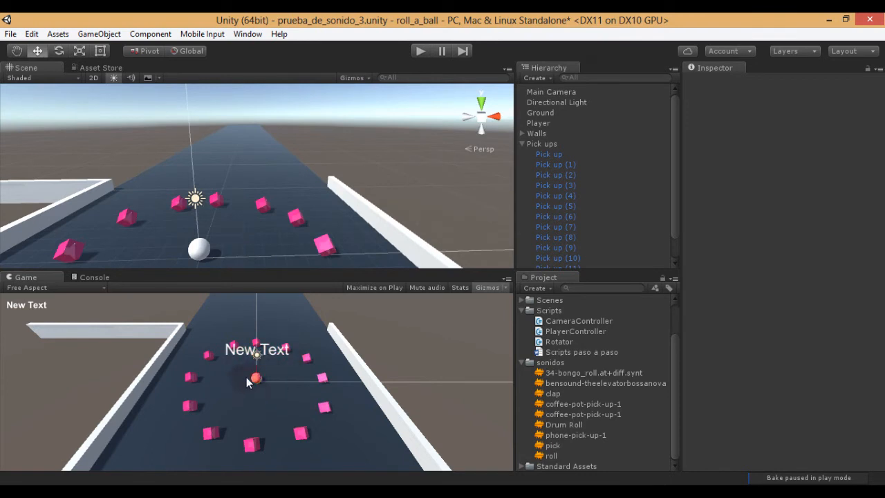
pyautogui.keyDown('alt'); pyautogui.moveTo(433, 233); pyautogui.dragTo(245, 178); pyautogui.keyUp('alt')
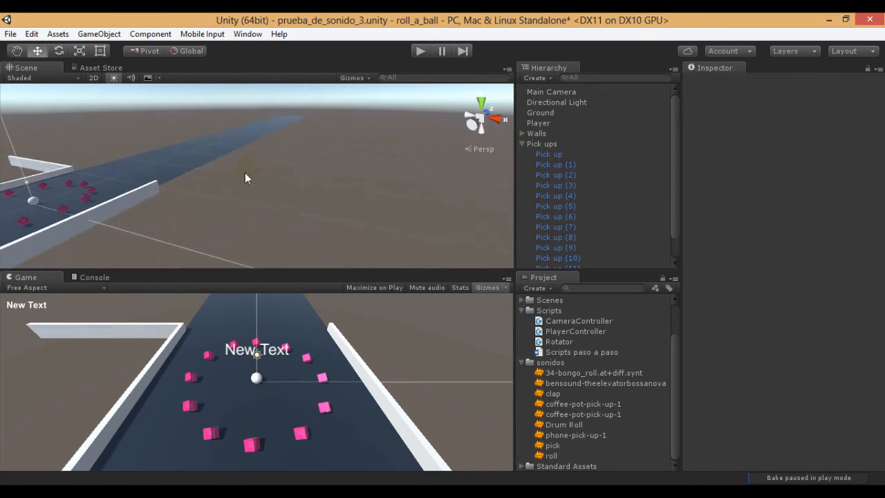
pyautogui.moveTo(245, 173); pyautogui.dragTo(815, 121, button='right')
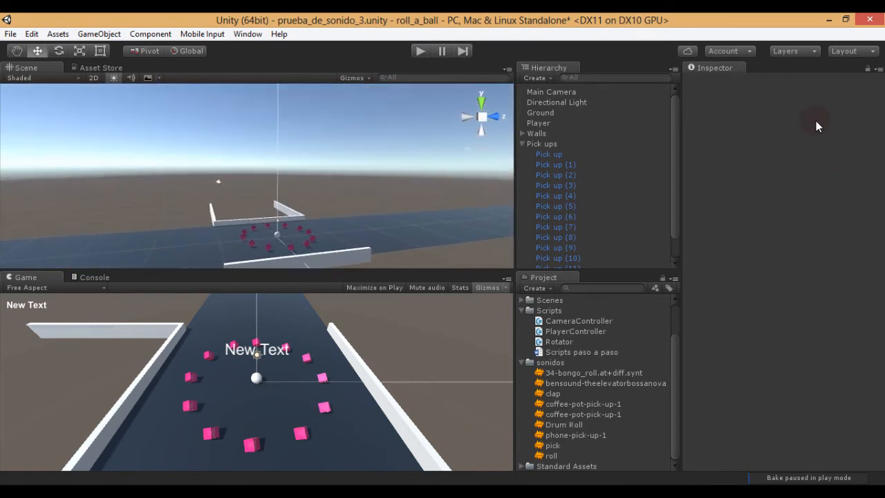
pyautogui.scroll(4, 245, 237)
pyautogui.moveTo(350, 231); pyautogui.dragTo(248, 184, button='right')
pyautogui.moveTo(256, 206); pyautogui.dragTo(245, 191, button='middle')
pyautogui.click(287, 234)
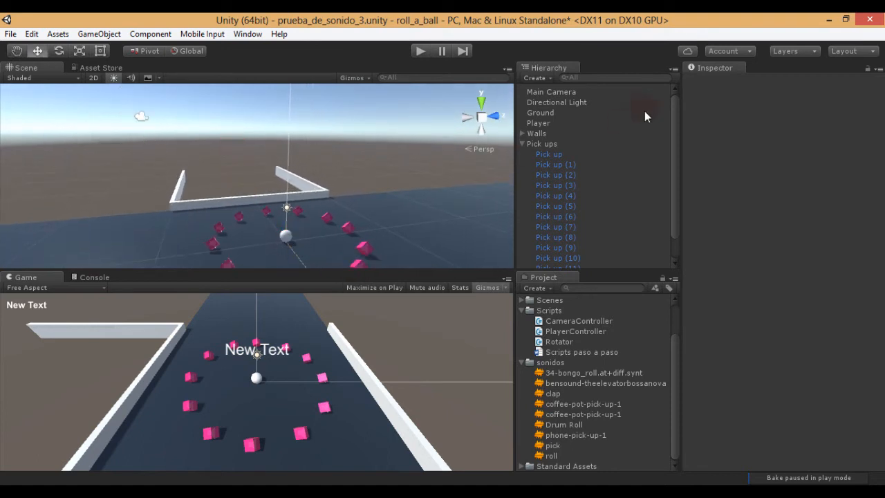
pyautogui.click(551, 124)
pyautogui.click(760, 218)
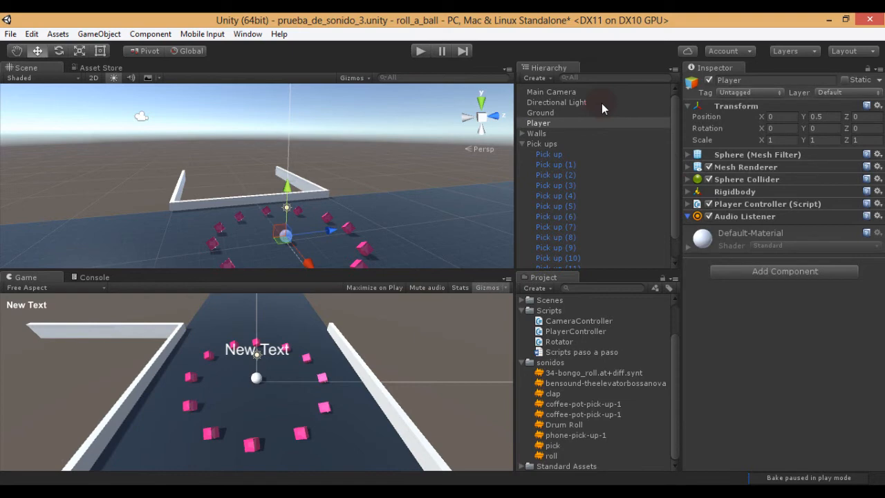
# Add an Audio Source component to the Main Camera and expand its settings
pyautogui.click(570, 94)
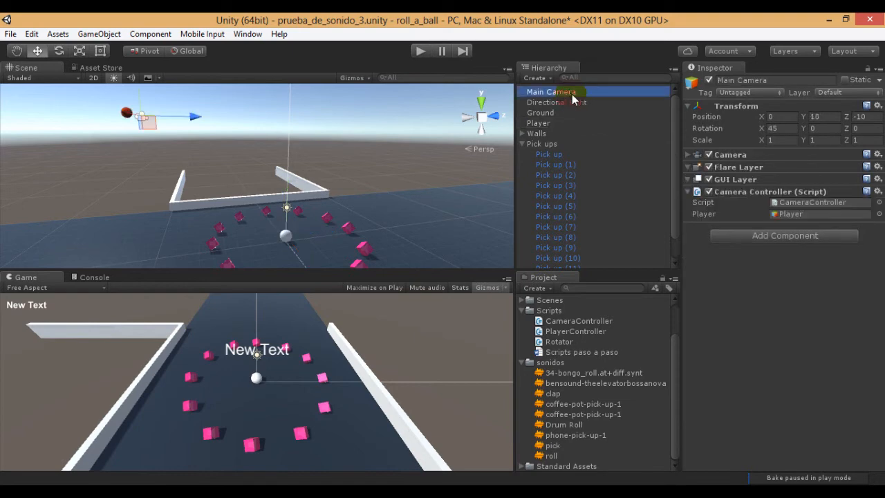
pyautogui.click(759, 235)
pyautogui.click(737, 253)
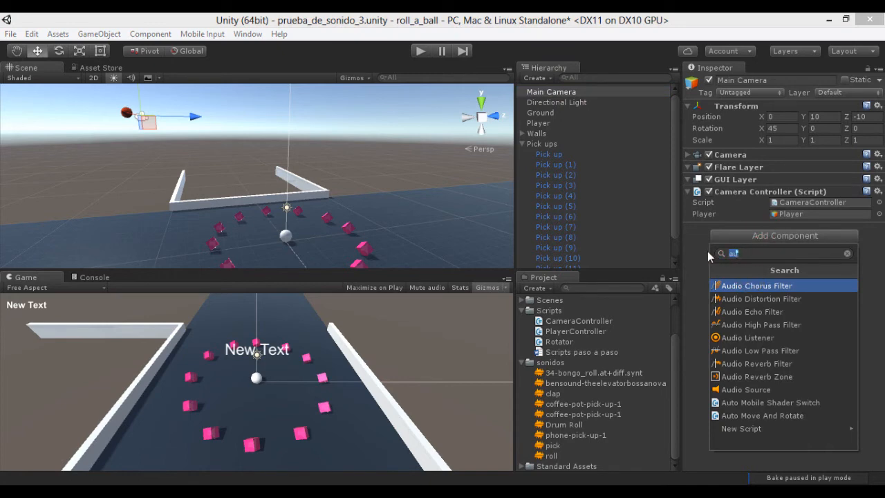
pyautogui.press('BackSpace')
pyautogui.write('au')
pyautogui.click(752, 389)
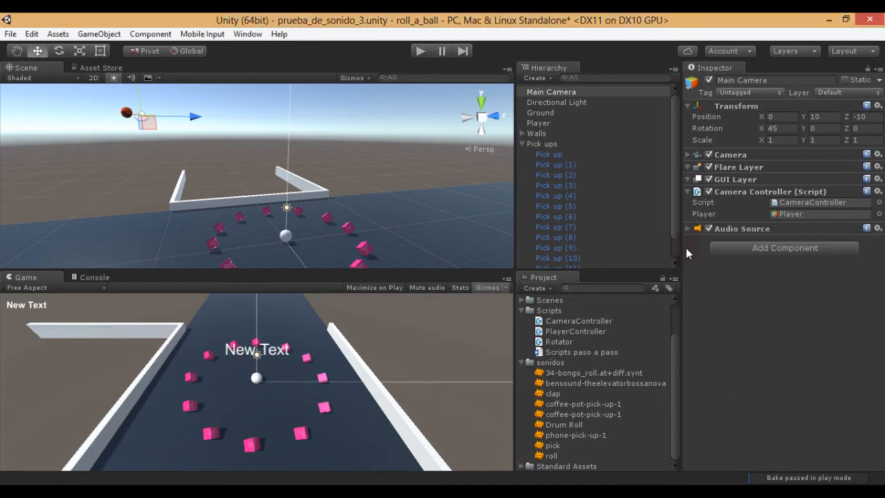
pyautogui.click(747, 230)
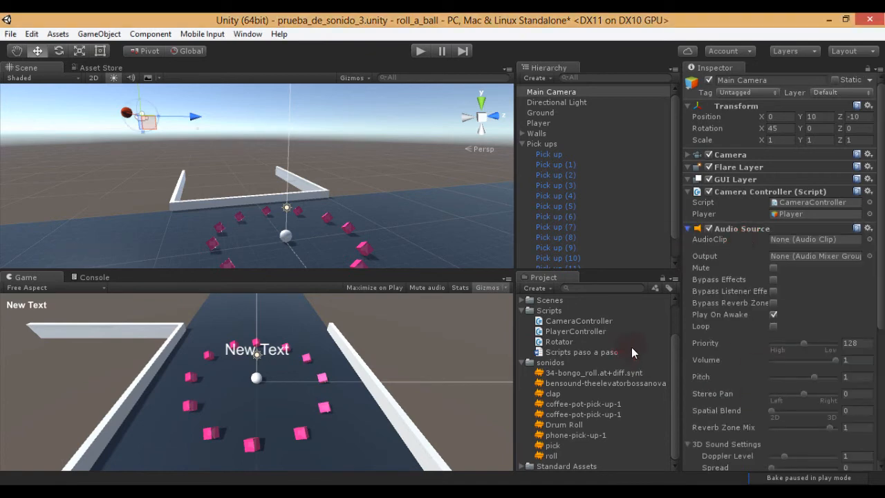
# Assign the bensound-theelevatorbossanova clip to the Main Camera's Audio Source, enable Loop and set Priority to 256
pyautogui.moveTo(575, 383); pyautogui.dragTo(780, 242)
pyautogui.click(773, 327)
pyautogui.moveTo(803, 343); pyautogui.dragTo(872, 350)
pyautogui.click(766, 315)
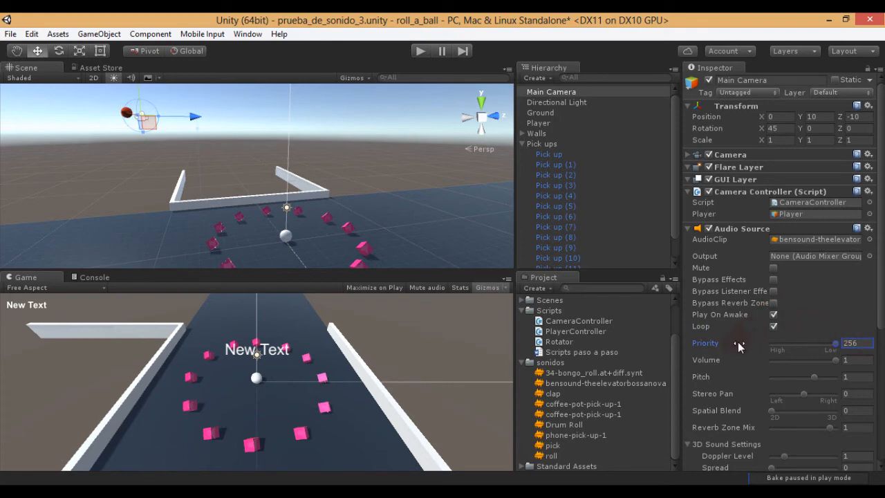
pyautogui.scroll(-2, 727, 351)
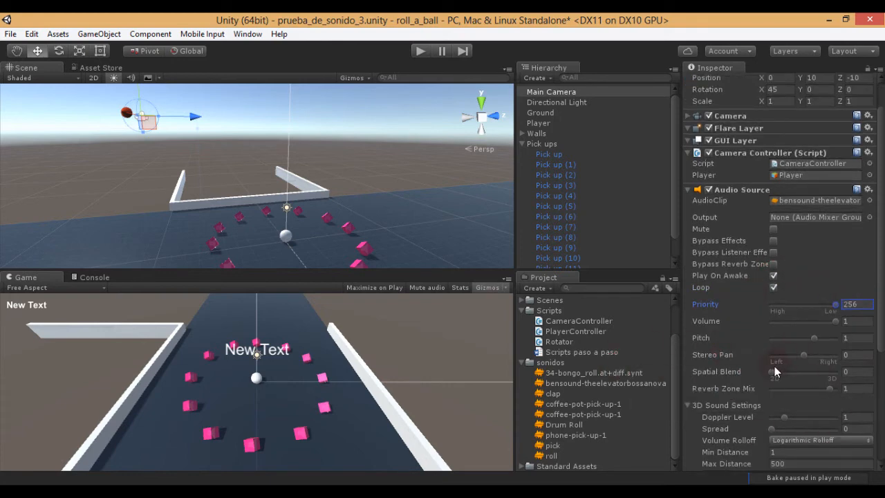
pyautogui.click(772, 371)
# Run the game, roll the ball to collect all the pickups while listening to the camera's background music, and stop playing
pyautogui.click(420, 52)
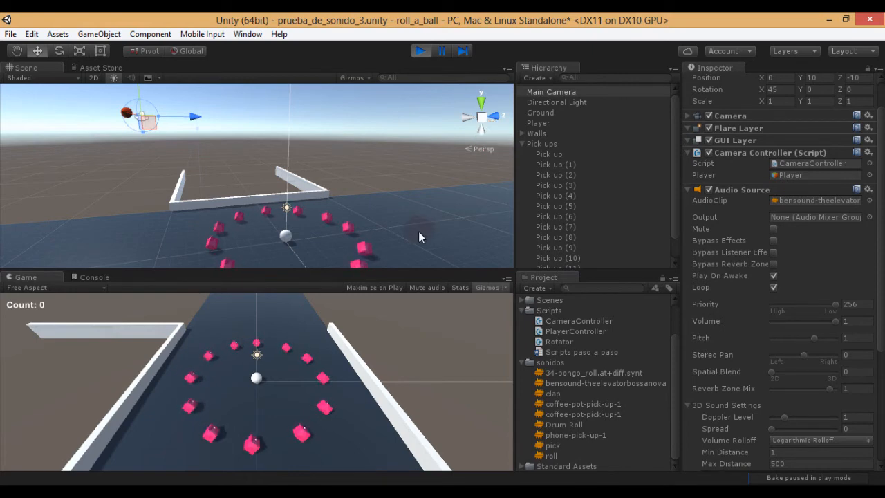
pyautogui.press('Right')
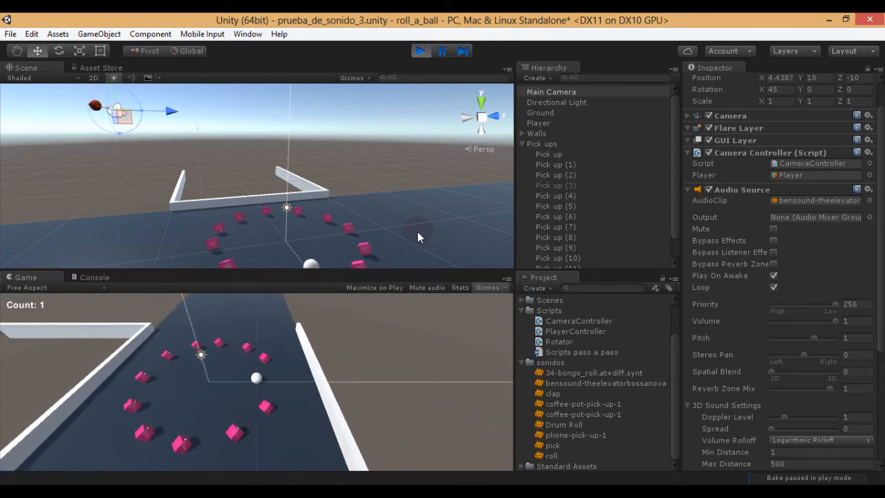
pyautogui.press('Right')
pyautogui.press('Up')
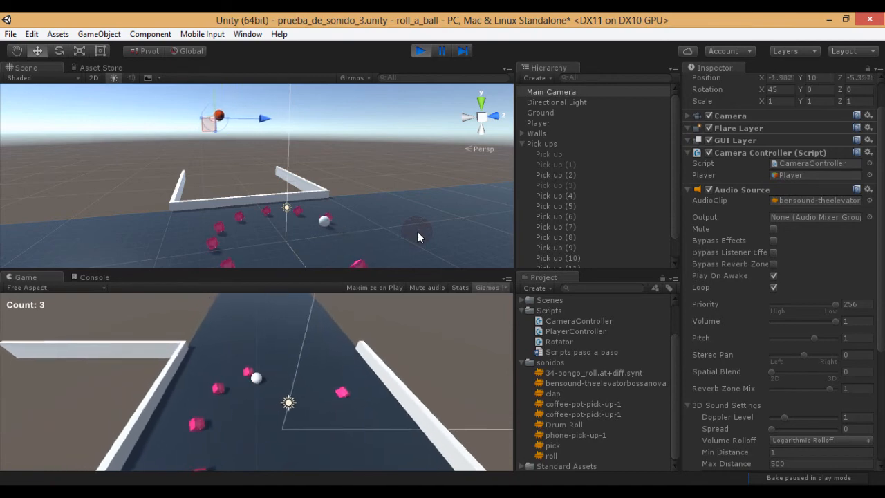
pyautogui.press('Down')
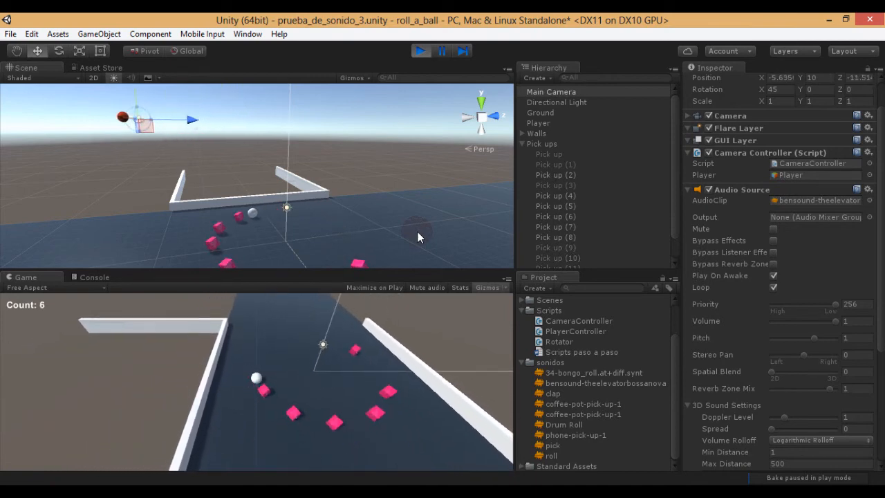
pyautogui.press('Right')
pyautogui.press('Up')
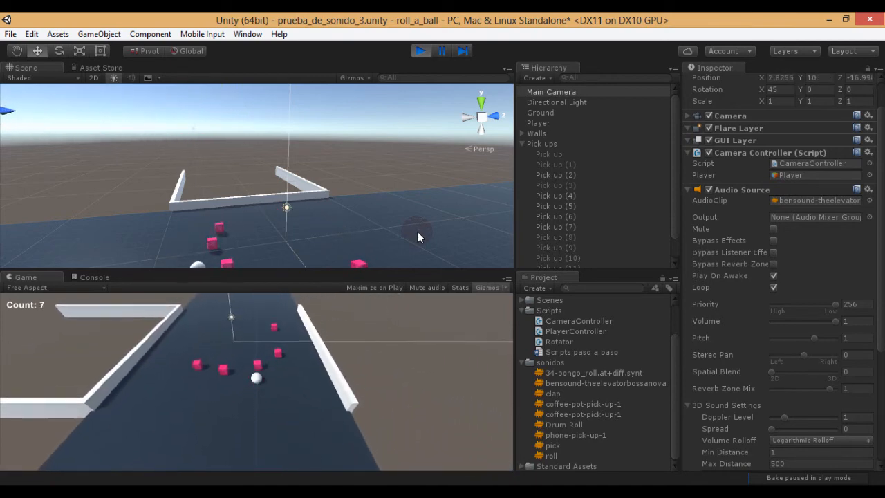
pyautogui.press('Left')
pyautogui.press('Down')
pyautogui.press('Right')
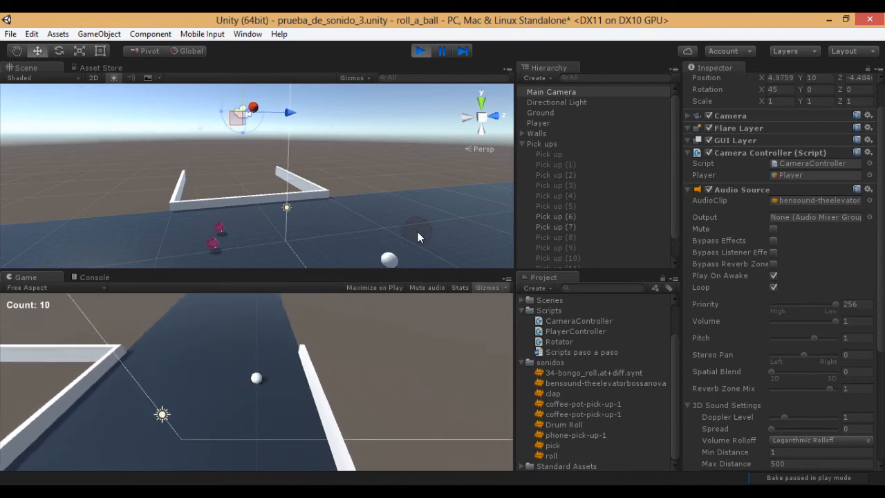
pyautogui.press('Left')
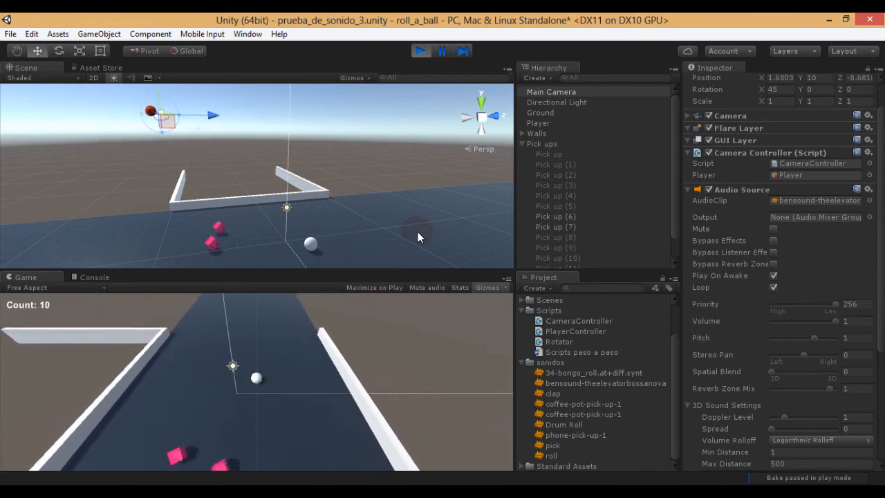
pyautogui.press('Up')
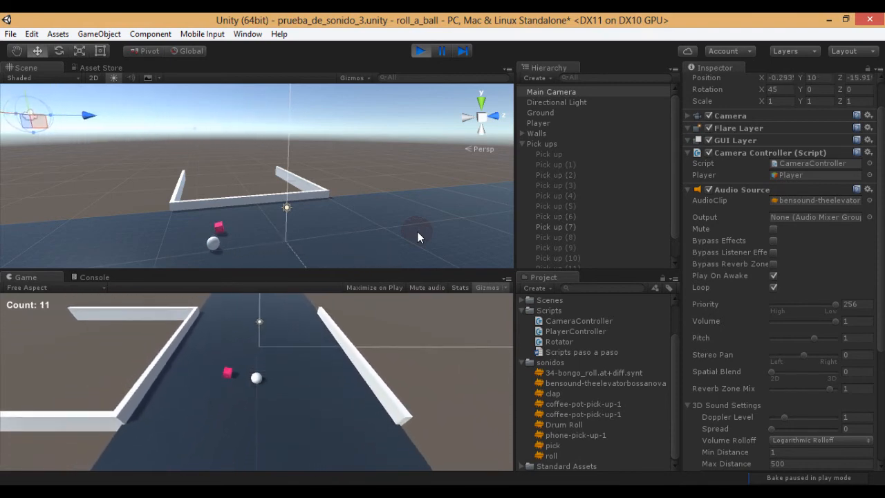
pyautogui.press('Right')
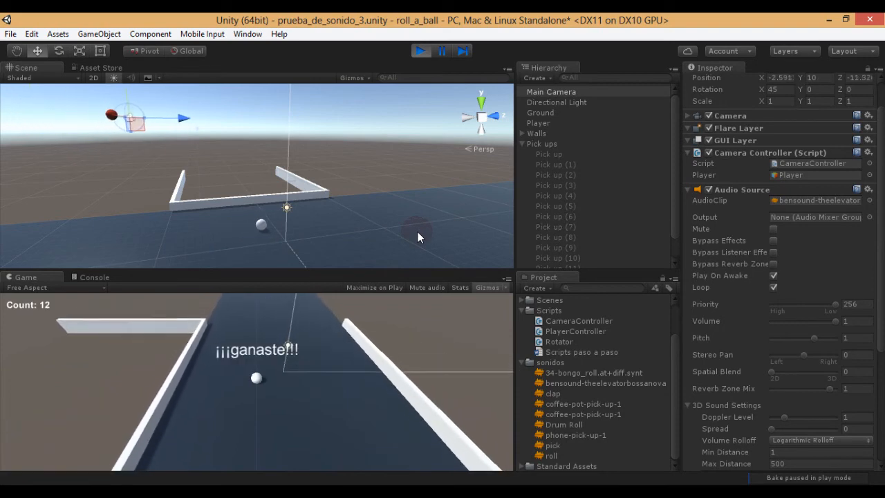
pyautogui.click(415, 57)
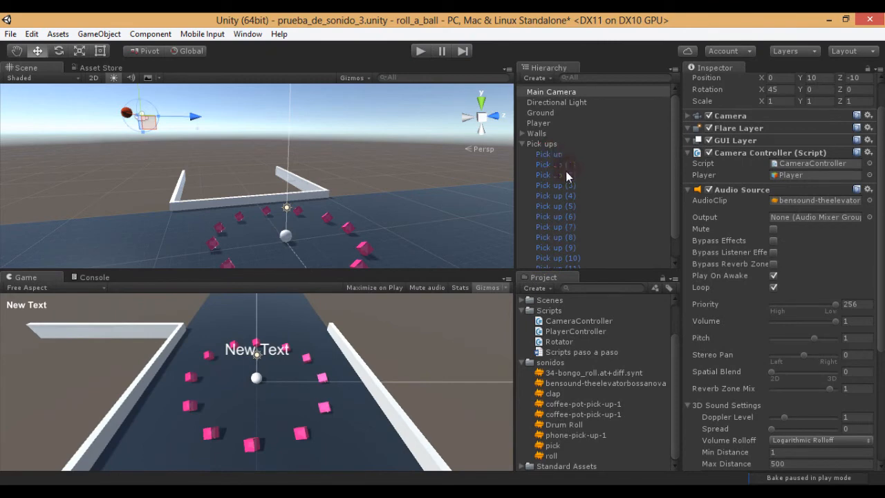
# Collapse the Main Camera's Audio Source and remove the component
pyautogui.click(737, 191)
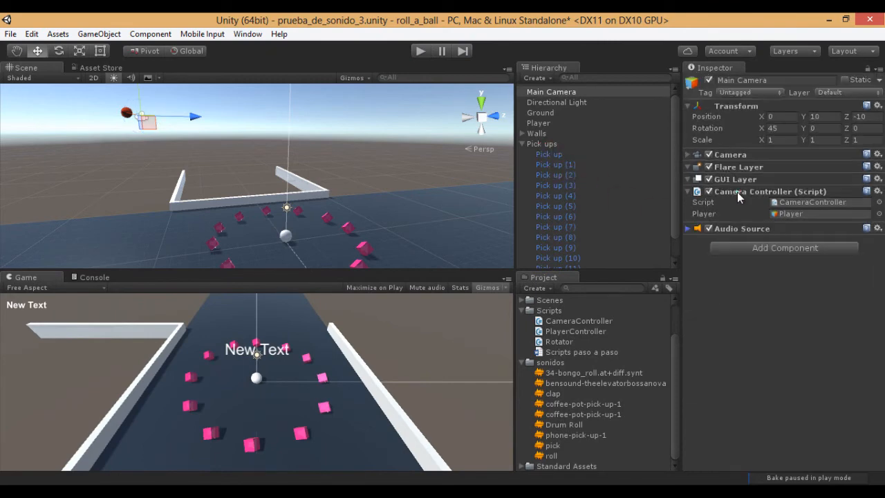
pyautogui.rightClick(731, 229)
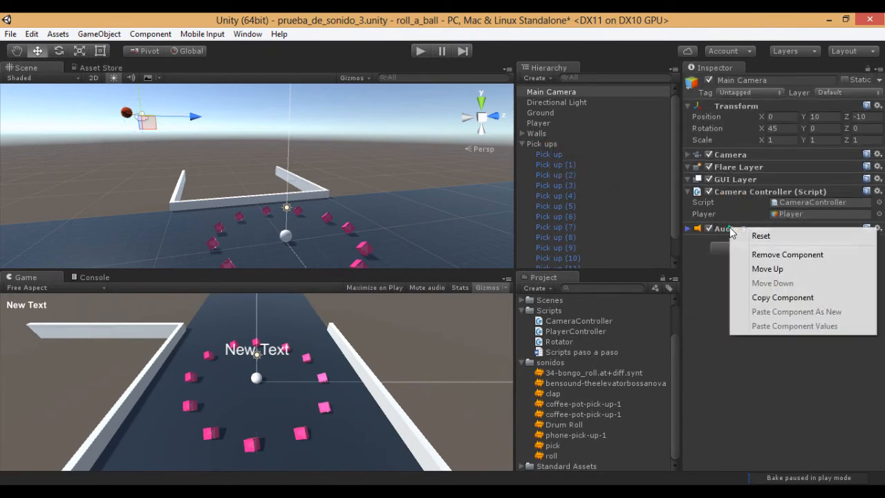
pyautogui.click(788, 257)
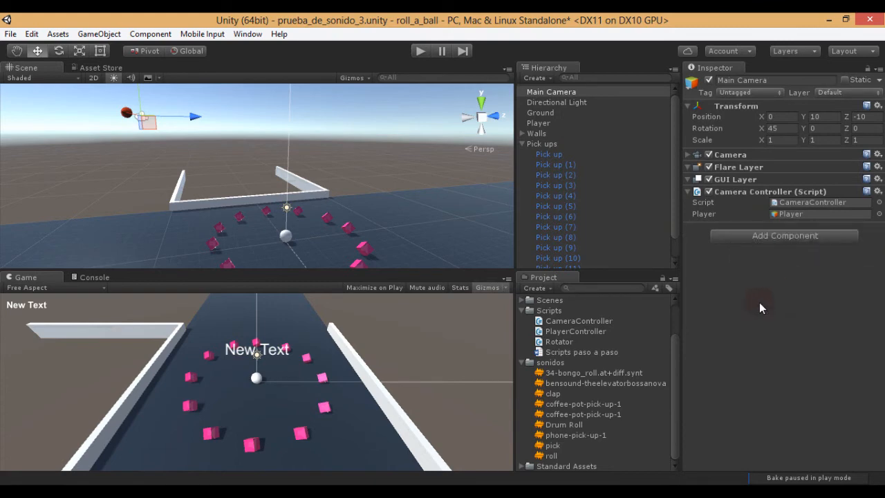
# Add an Audio Source to the Player, assign the bensound-theelevatorbossanova clip to it and enable Loop
pyautogui.click(542, 124)
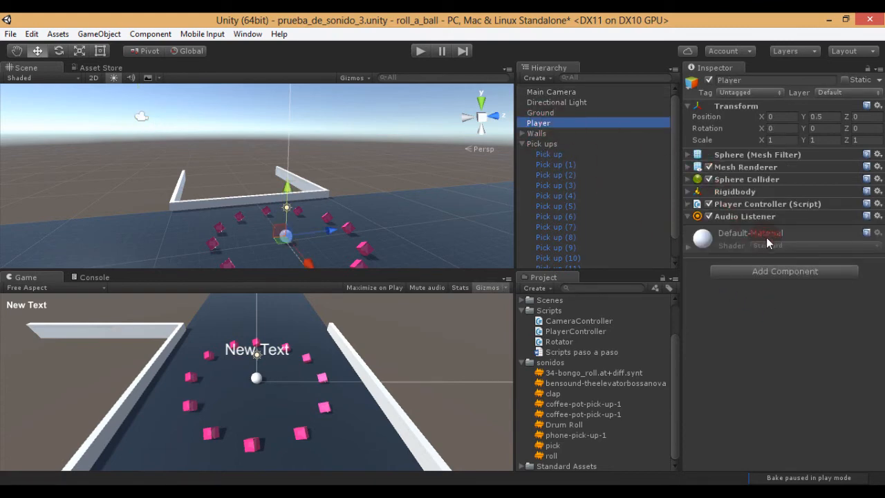
pyautogui.click(785, 271)
pyautogui.click(745, 200)
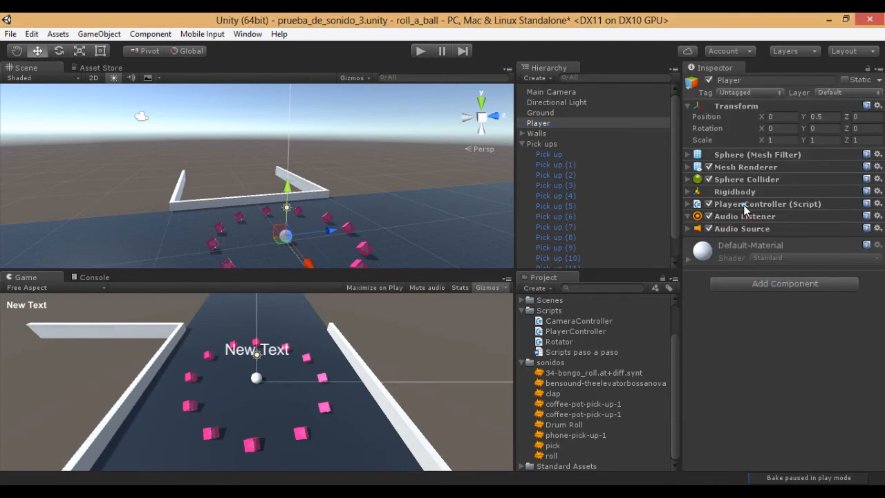
pyautogui.click(688, 229)
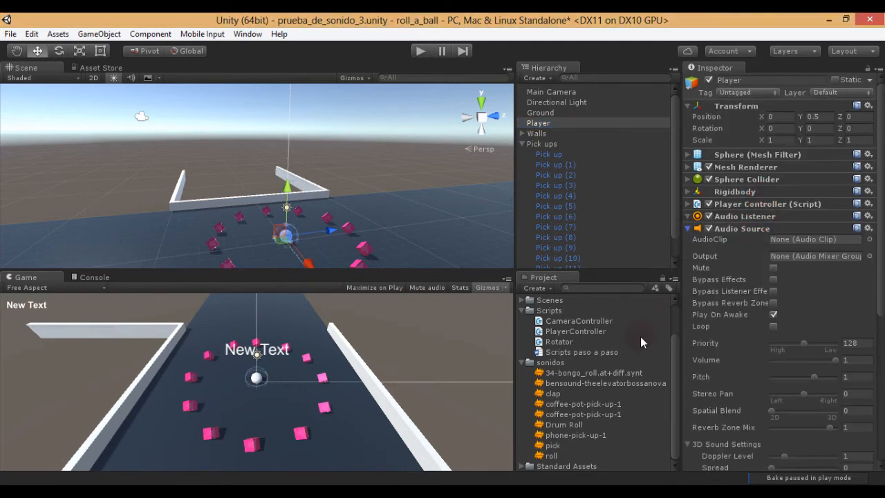
pyautogui.moveTo(560, 383); pyautogui.dragTo(780, 247)
pyautogui.click(773, 325)
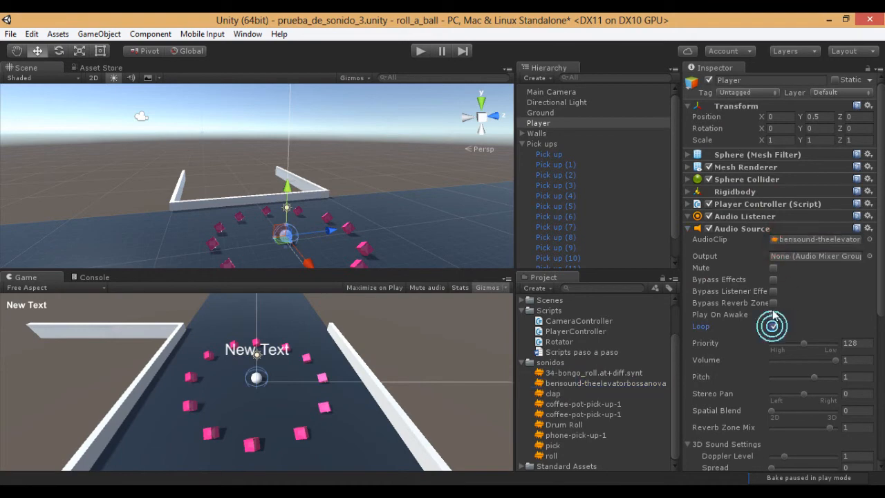
# Test the Player's background music by rolling the ball through several pickups in the running game, and stop playing
pyautogui.click(420, 51)
pyautogui.click(464, 149)
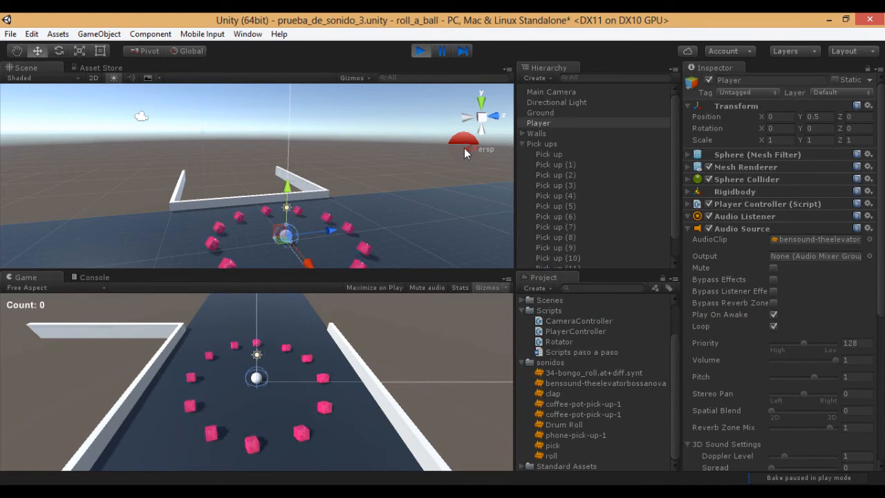
pyautogui.press('Right')
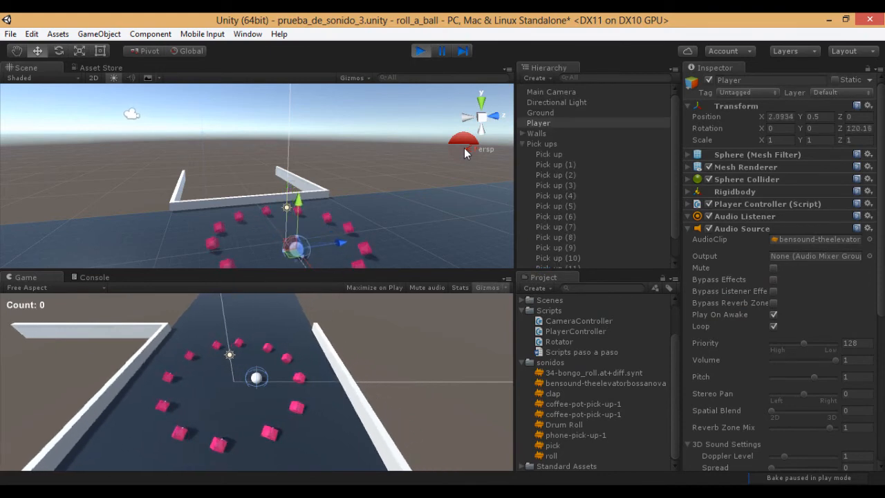
pyautogui.press('Up')
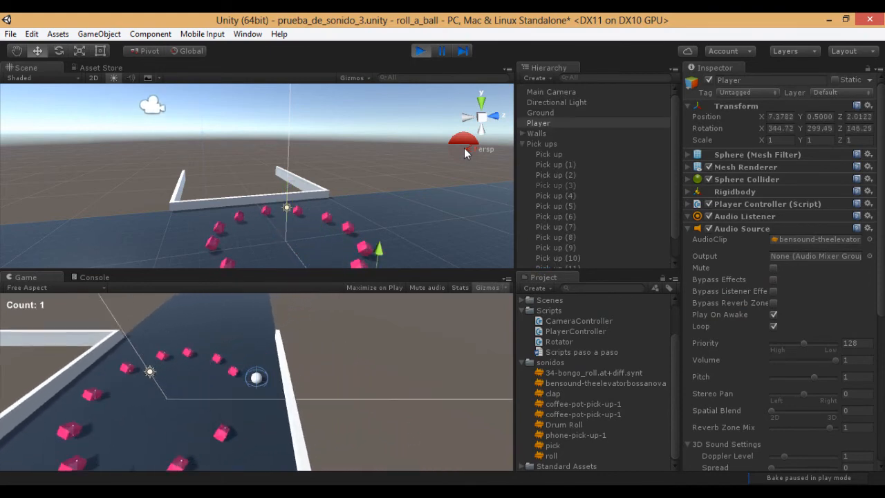
pyautogui.press('Left')
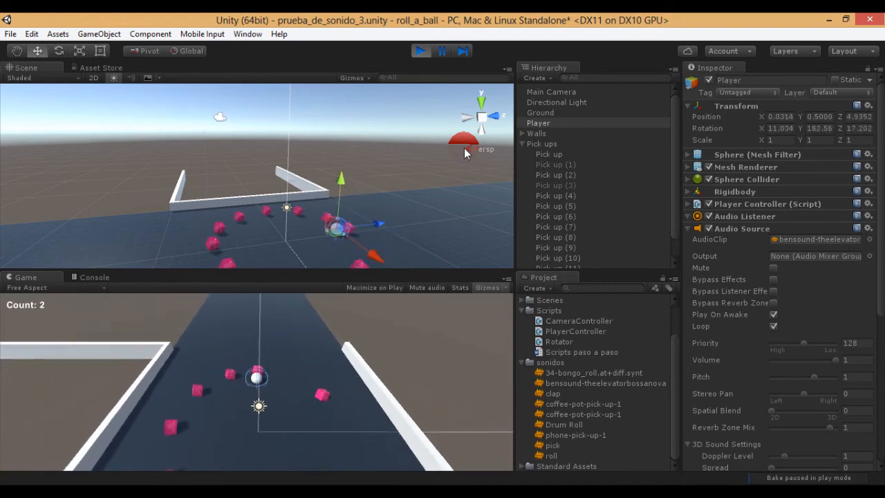
pyautogui.press('Down')
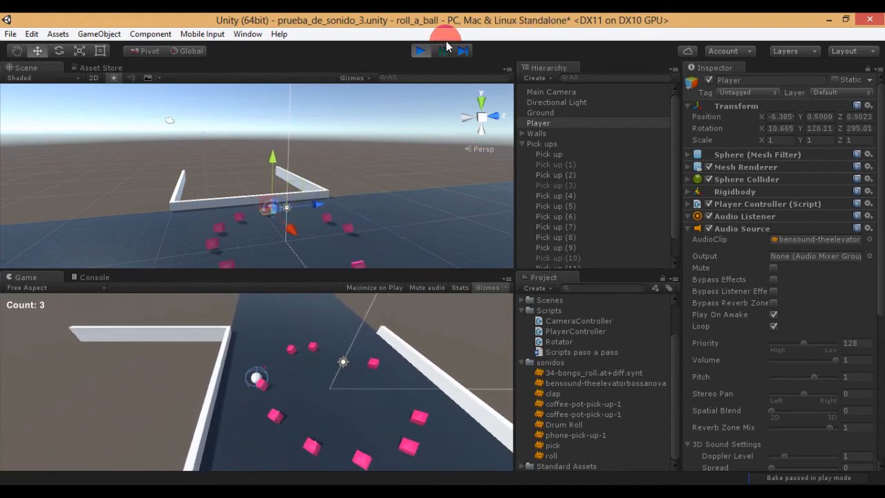
pyautogui.click(416, 52)
pyautogui.click(418, 53)
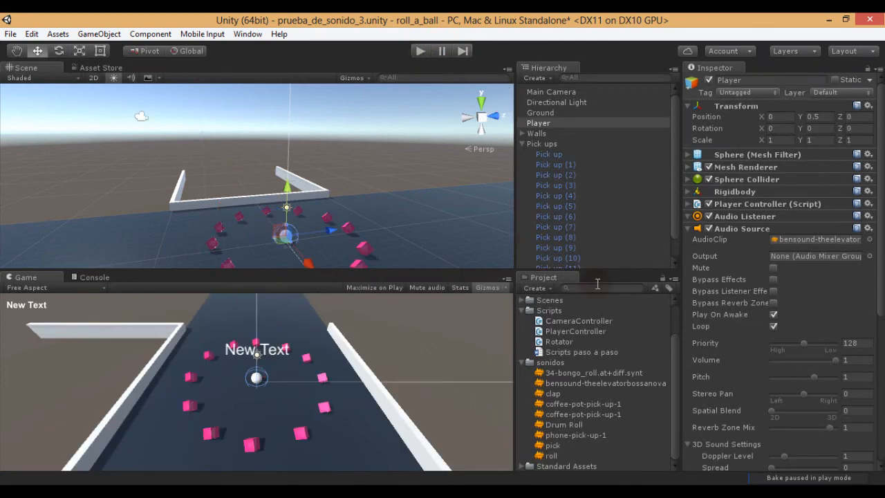
# Collapse the Player's Audio Source and preview the roll audio clip from the sonidos folder
pyautogui.click(688, 228)
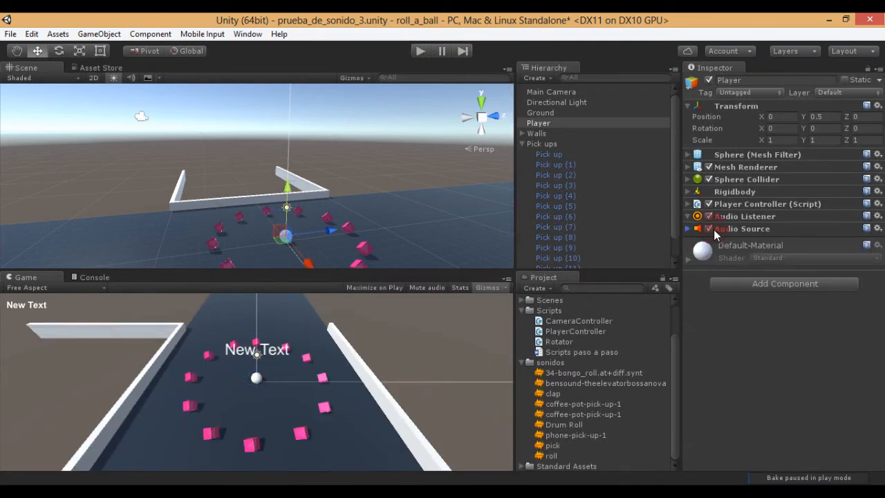
pyautogui.click(614, 289)
pyautogui.click(281, 238)
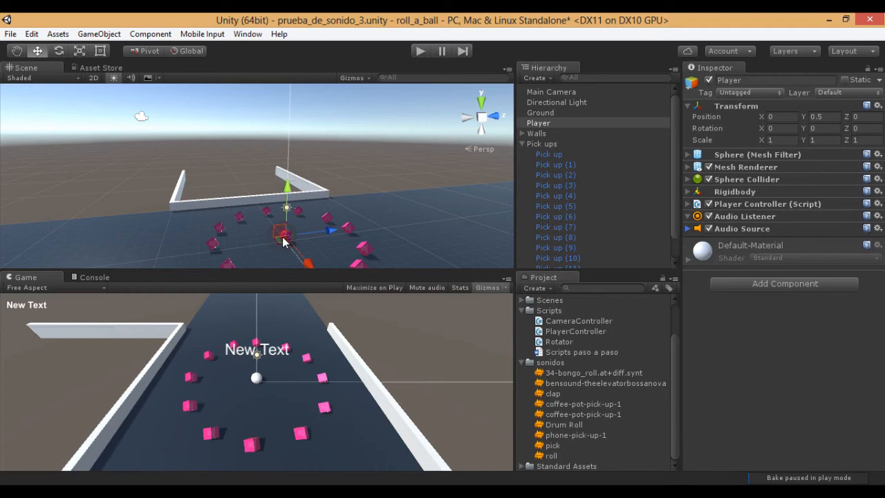
pyautogui.click(553, 445)
pyautogui.click(553, 456)
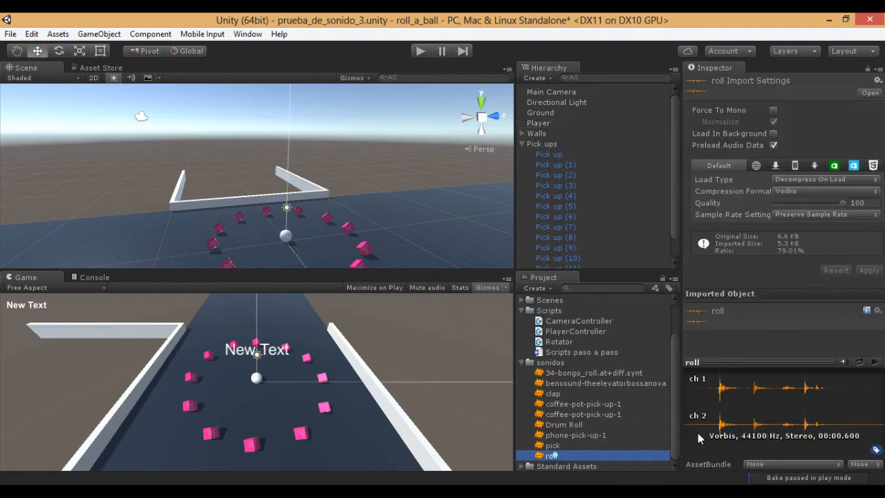
pyautogui.click(874, 363)
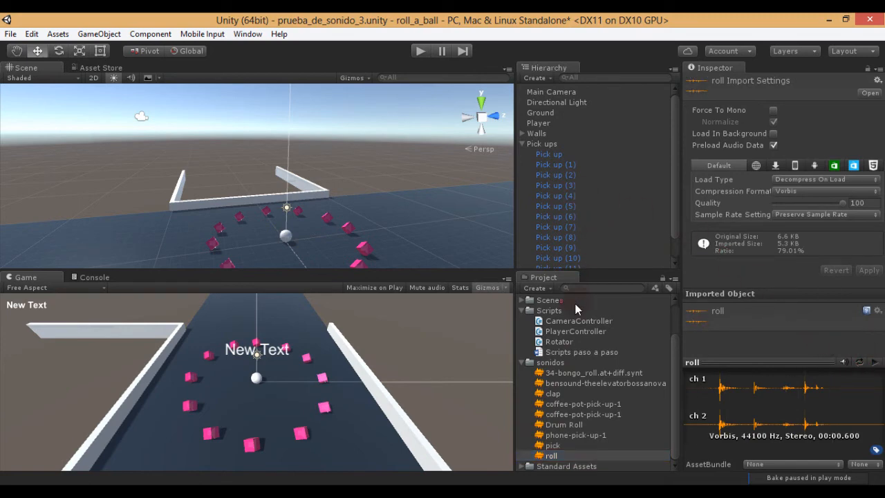
# Add a second Audio Source to the Player, assign the roll clip to it and enable Loop
pyautogui.click(538, 123)
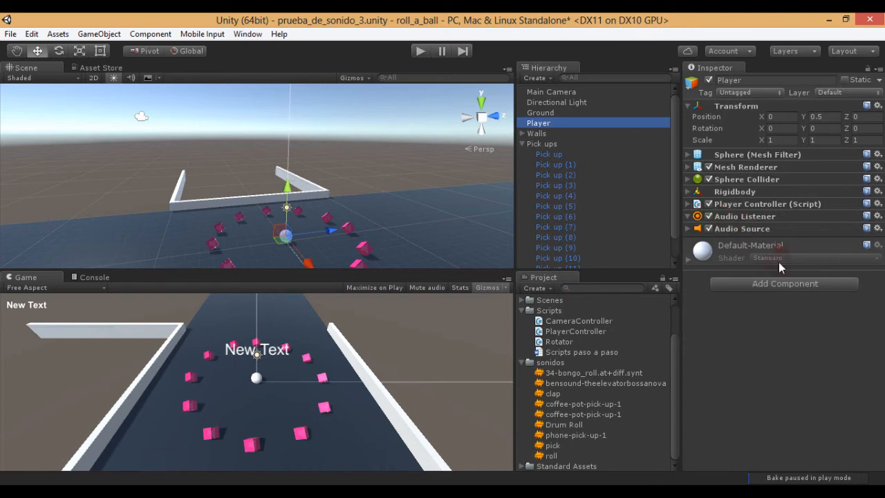
pyautogui.click(769, 287)
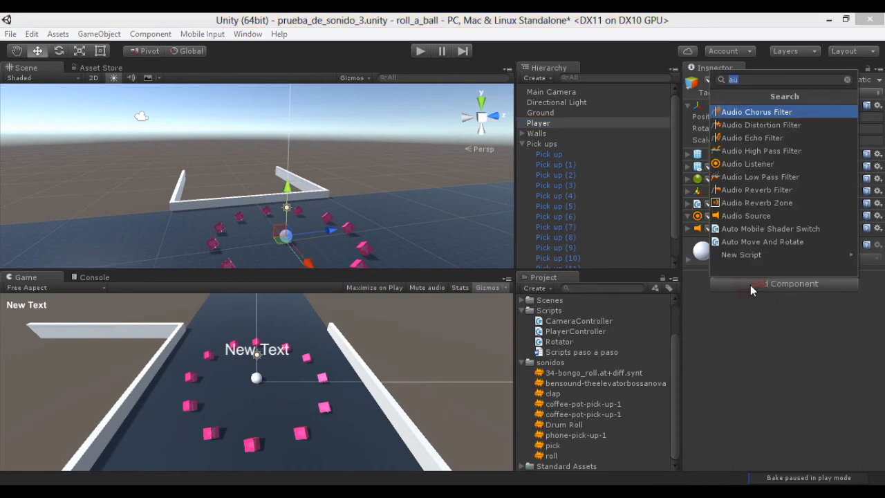
pyautogui.click(754, 216)
pyautogui.click(687, 241)
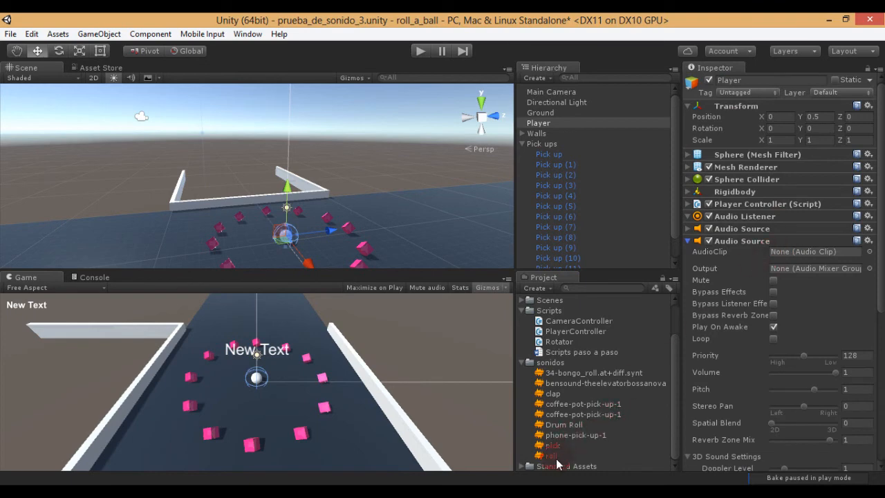
pyautogui.moveTo(550, 459); pyautogui.dragTo(793, 257)
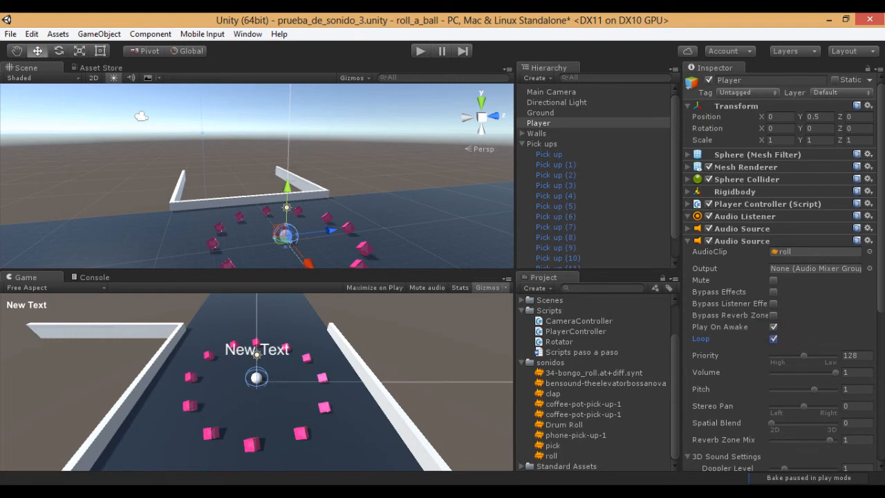
# Test the Player's rolling sound together with the music by rolling the ball through the pickups in the running game, and stop playing
pyautogui.click(421, 52)
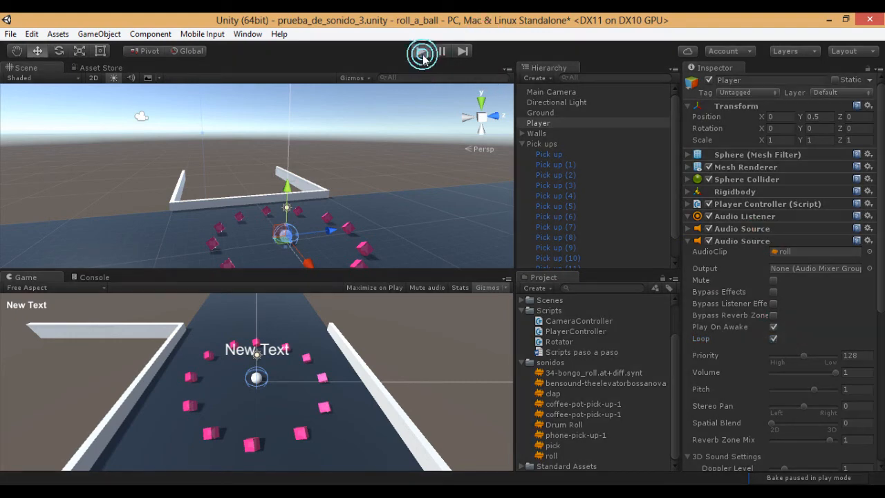
pyautogui.press('Up')
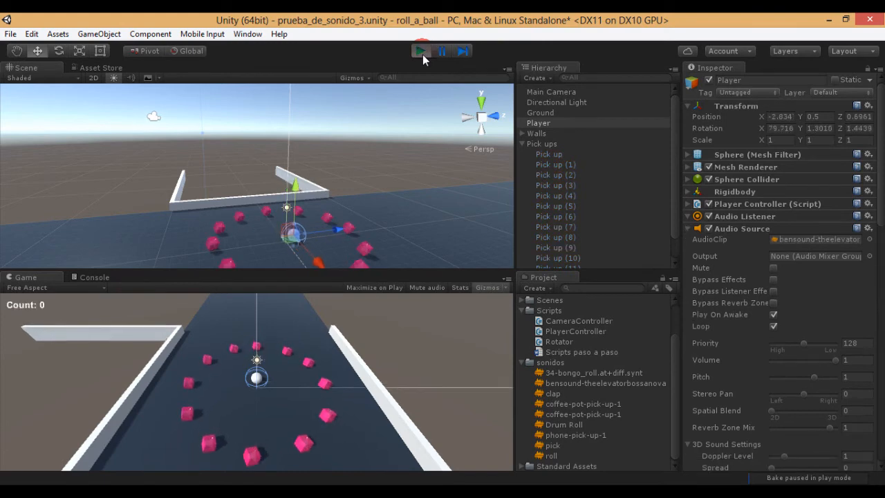
pyautogui.press('Right')
pyautogui.press('Down')
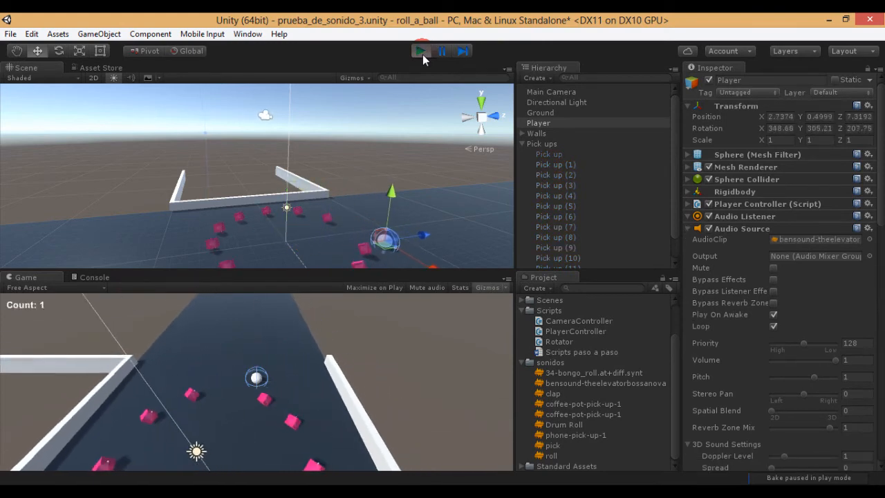
pyautogui.press('Left')
pyautogui.press('Left')
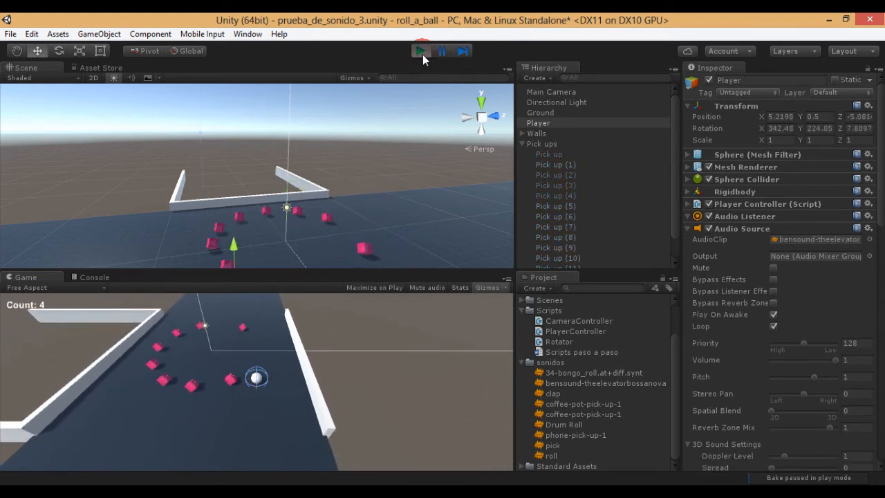
pyautogui.press('Up')
pyautogui.press('Up')
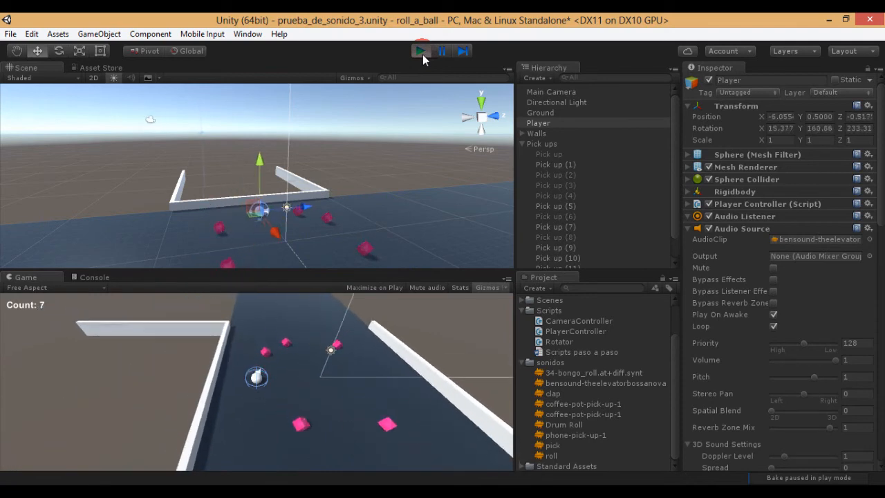
pyautogui.press('Down')
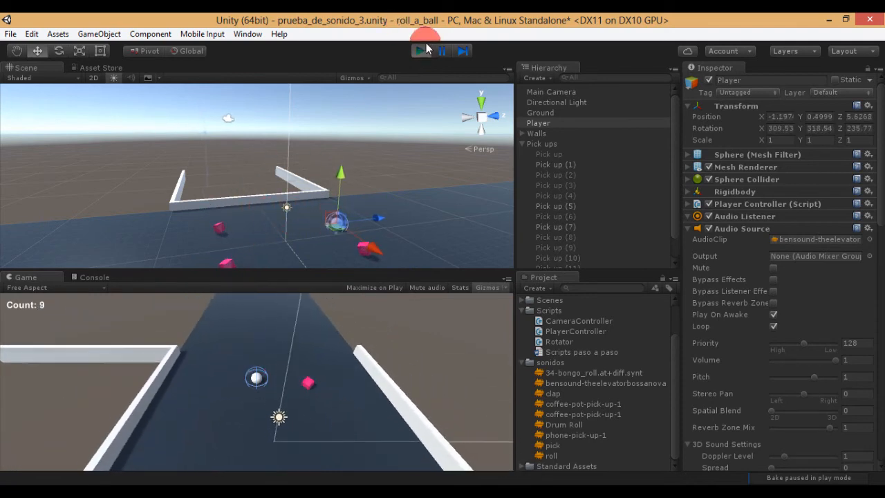
pyautogui.click(419, 51)
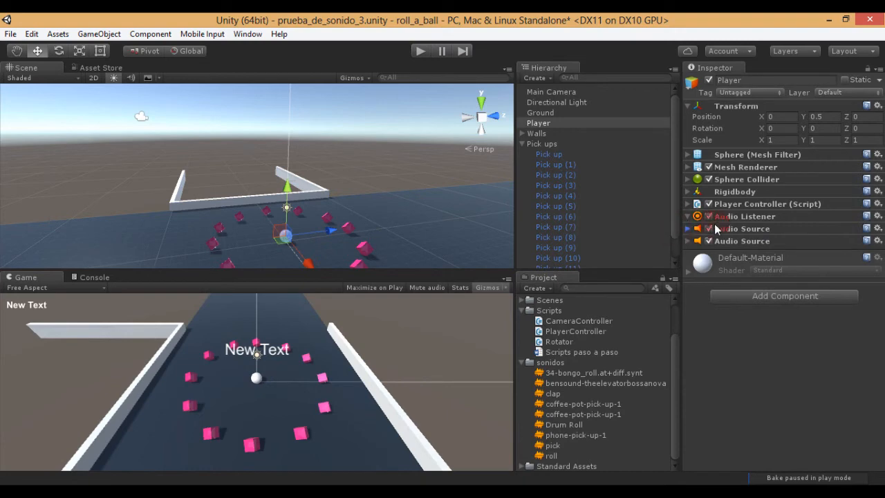
# Examine the Player's two Audio Sources, including the roll source's 3D Sound Settings and volume rolloff curve
pyautogui.click(787, 215)
pyautogui.click(784, 228)
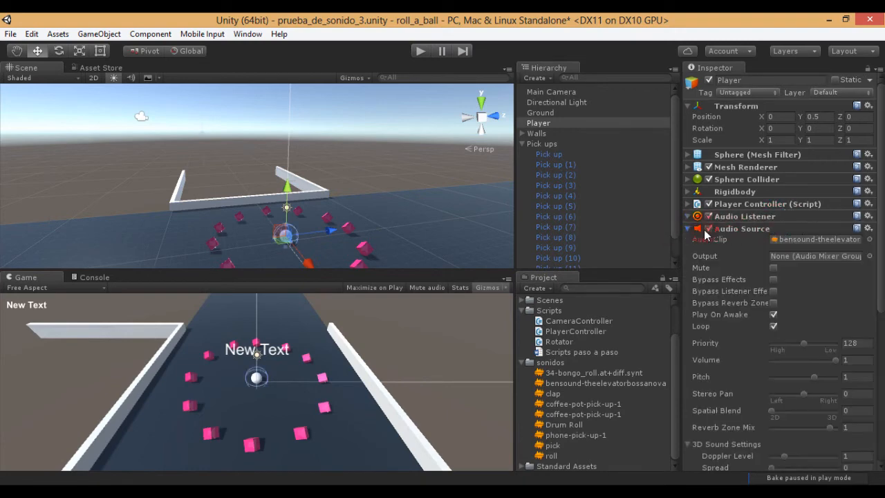
pyautogui.click(694, 229)
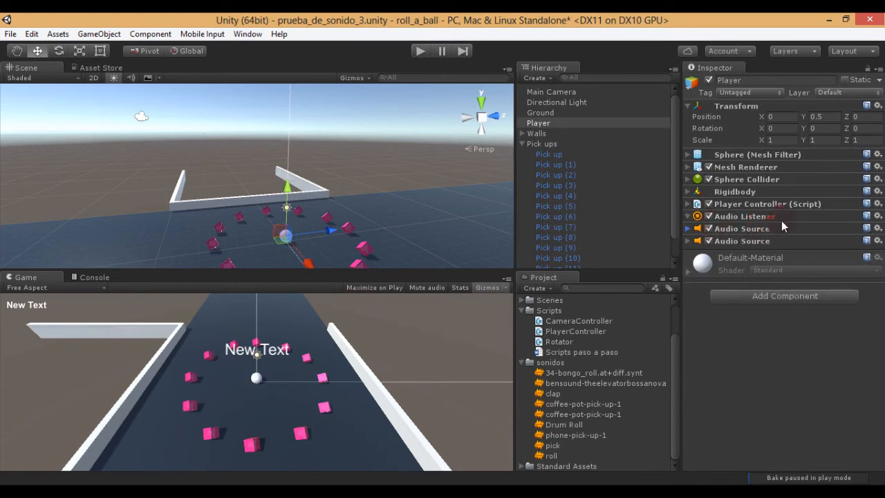
pyautogui.click(688, 241)
pyautogui.scroll(-5, 754, 325)
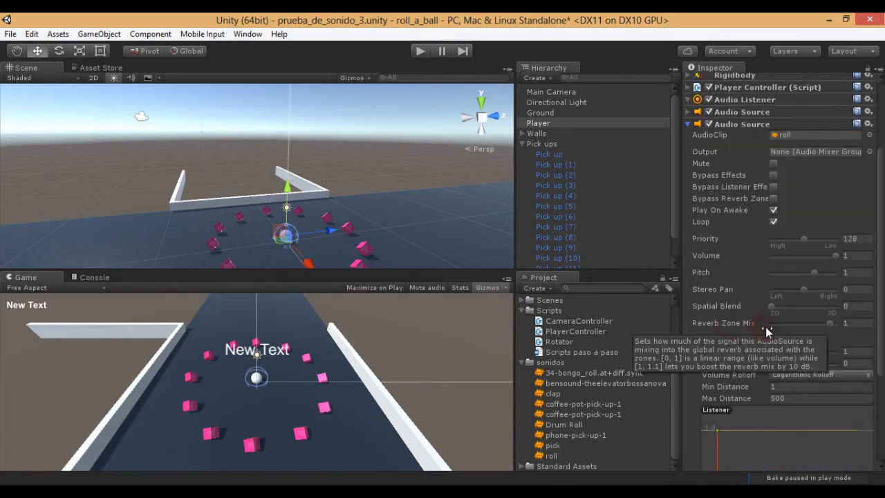
pyautogui.scroll(-4, 713, 361)
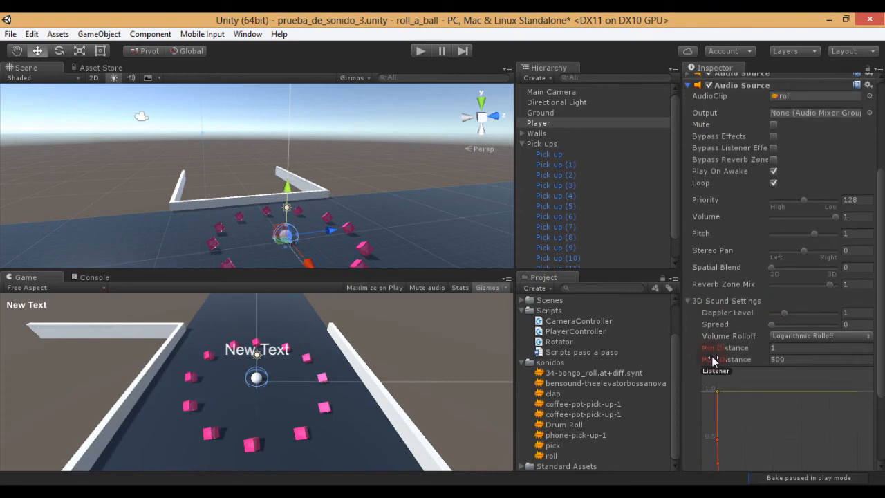
pyautogui.scroll(-2, 713, 361)
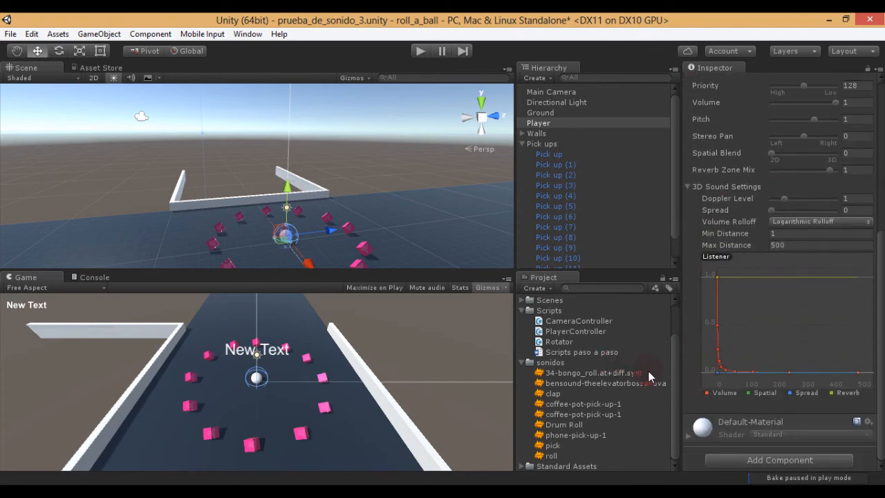
pyautogui.scroll(8, 712, 377)
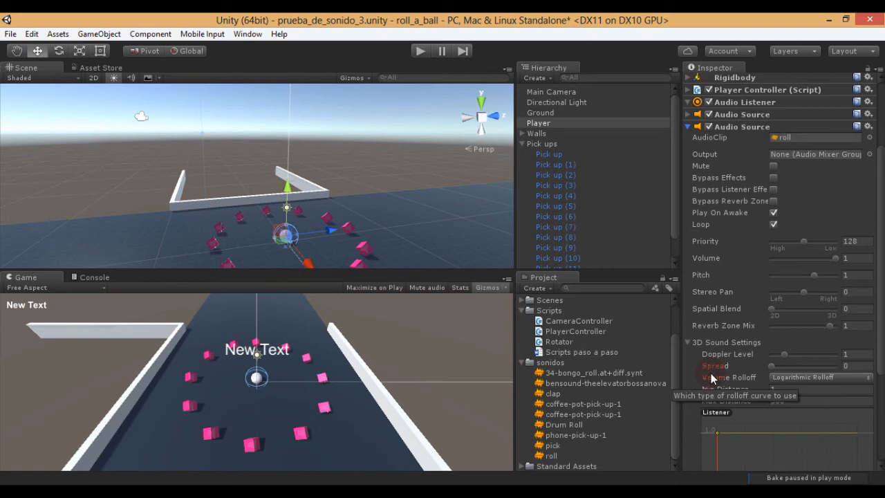
# Collapse the sonidos and Scripts folders and open the MiniGame scene from Scenes without saving the current scene's changes
pyautogui.scroll(2, 561, 364)
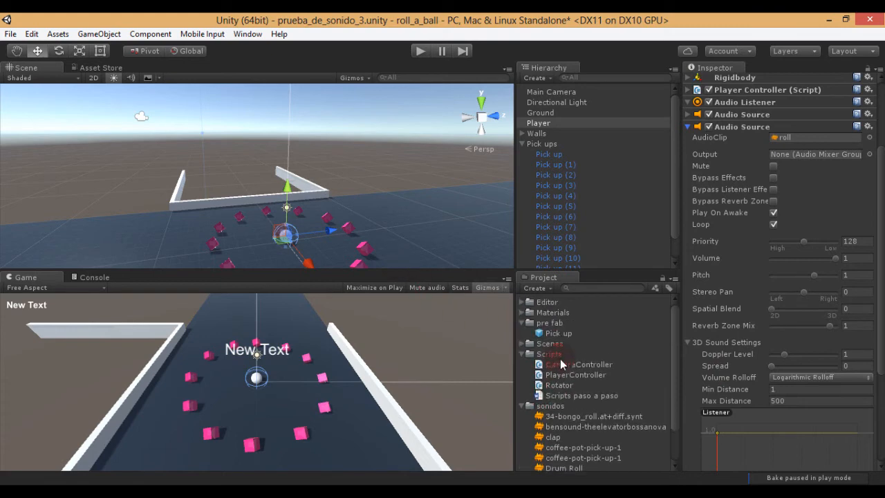
pyautogui.scroll(-2, 561, 364)
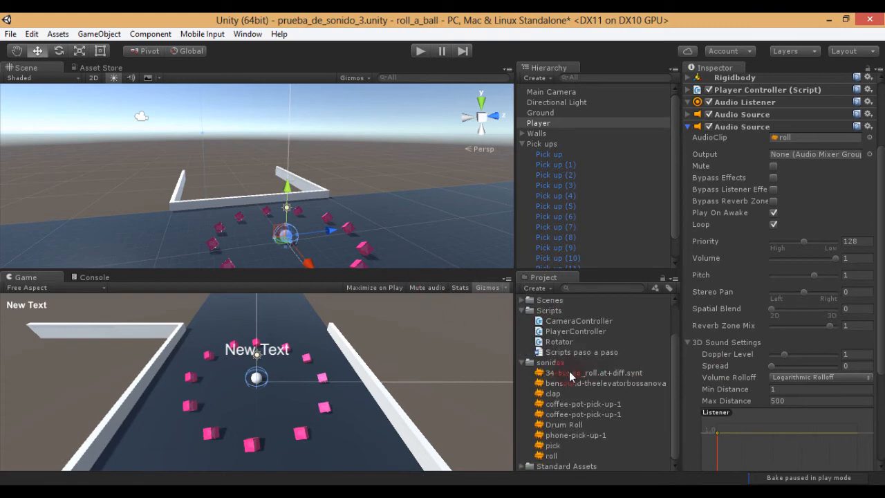
pyautogui.click(524, 362)
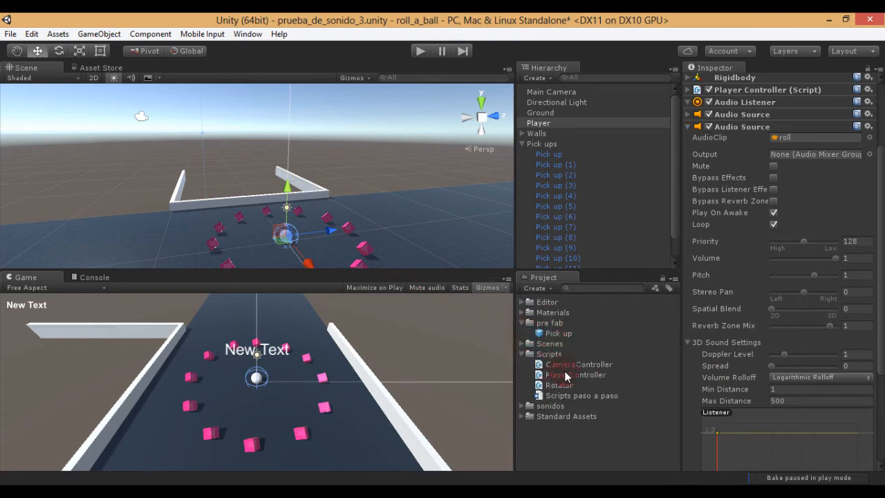
pyautogui.click(523, 354)
pyautogui.click(522, 344)
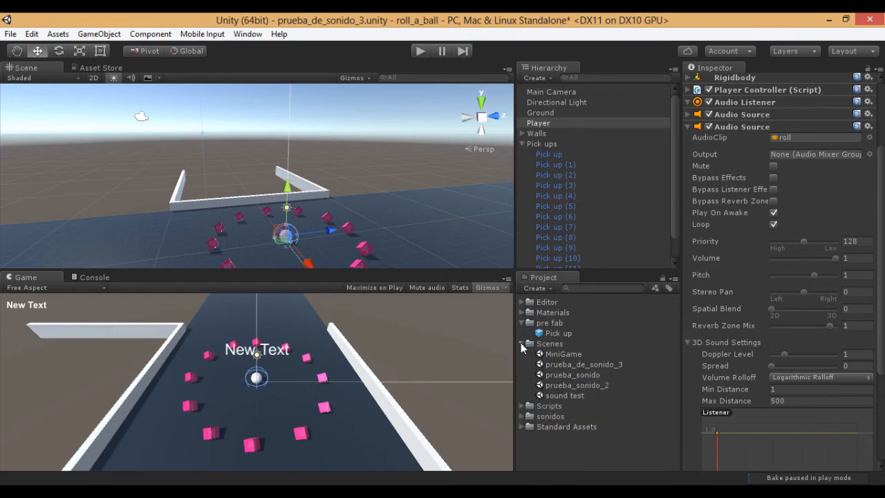
pyautogui.doubleClick(561, 355)
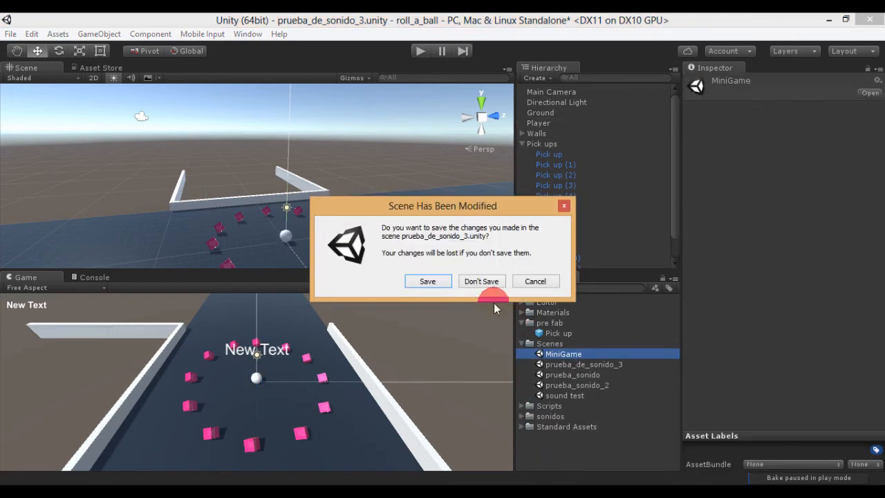
pyautogui.click(491, 284)
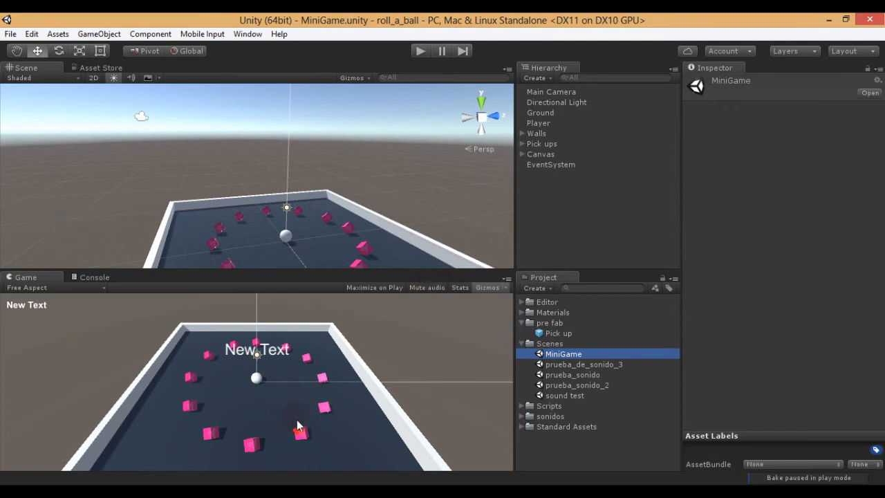
# Examine the MiniGame board and its surrounding walls from different angles and distances in the Scene view
pyautogui.moveTo(299, 222); pyautogui.dragTo(267, 228, button='right')
pyautogui.scroll(-5, 266, 228)
pyautogui.scroll(-2, 323, 250)
pyautogui.moveTo(376, 196); pyautogui.dragTo(334, 209, button='right')
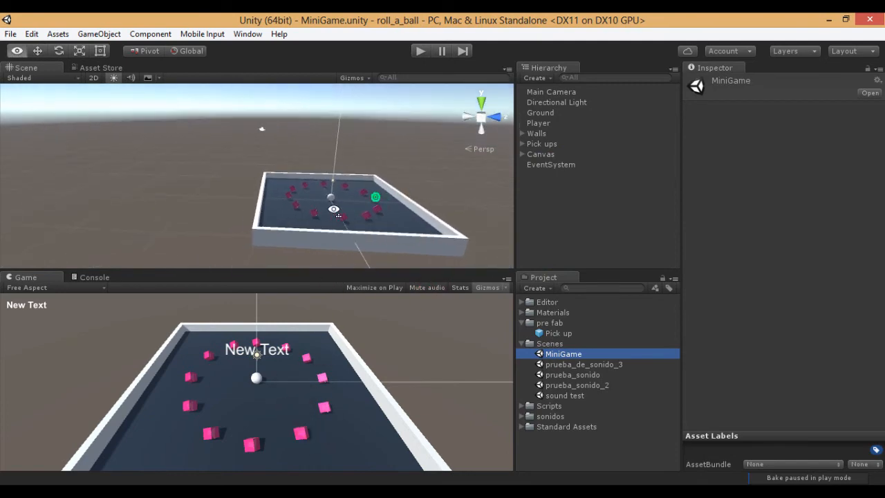
pyautogui.moveTo(348, 198); pyautogui.dragTo(311, 204, button='middle')
pyautogui.moveTo(352, 209); pyautogui.dragTo(376, 208, button='right')
pyautogui.scroll(2, 316, 204)
pyautogui.scroll(3, 273, 254)
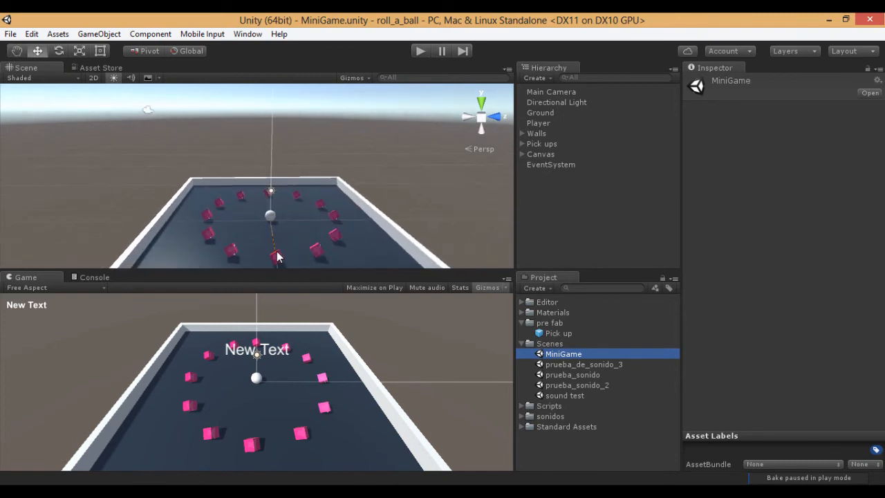
pyautogui.scroll(-3, 278, 256)
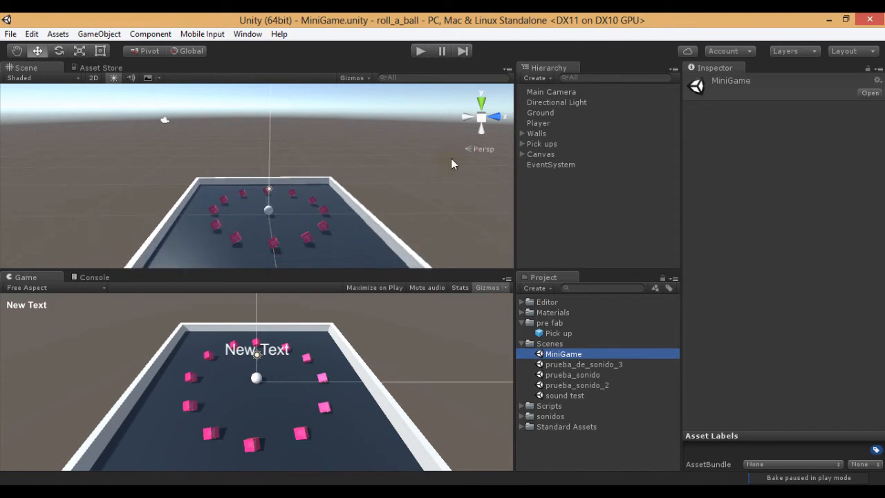
# Deactivate the Player and the Main Camera in the MiniGame scene
pyautogui.click(537, 123)
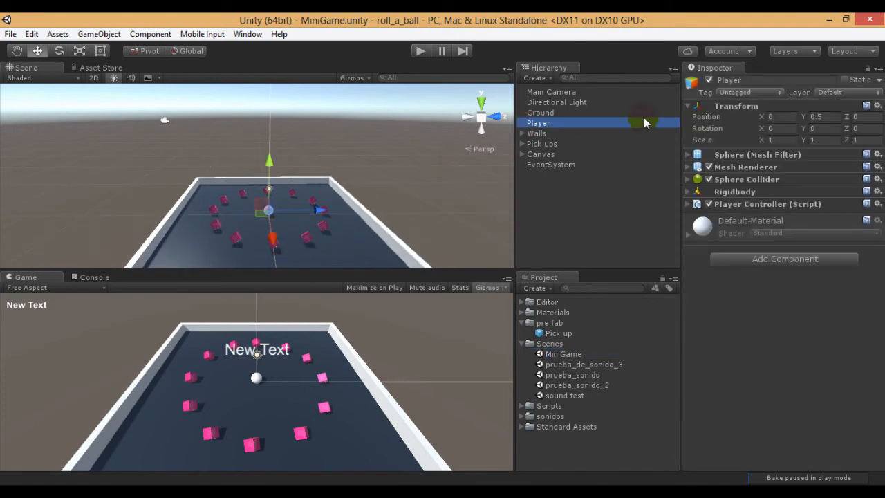
pyautogui.click(709, 80)
pyautogui.click(551, 92)
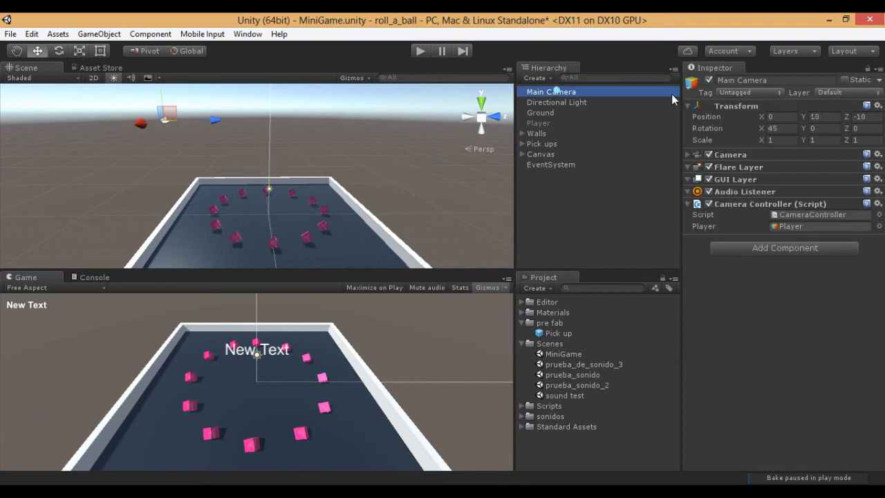
pyautogui.click(708, 80)
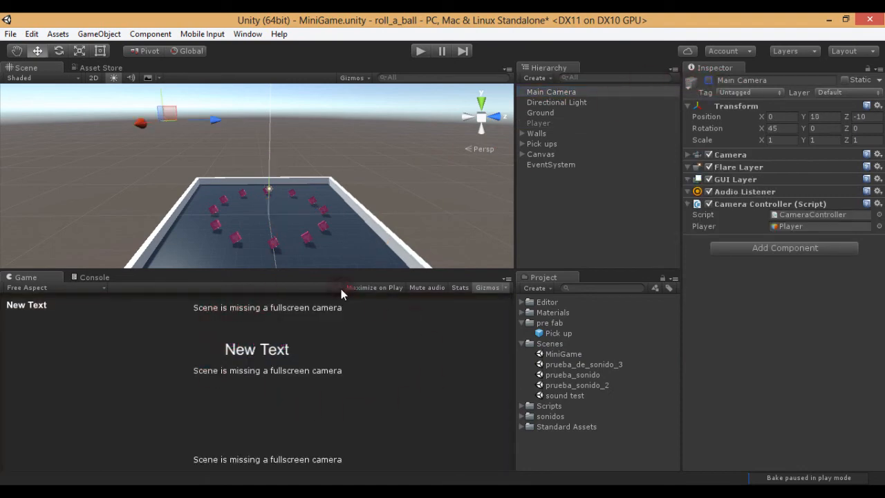
pyautogui.scroll(-1, 298, 265)
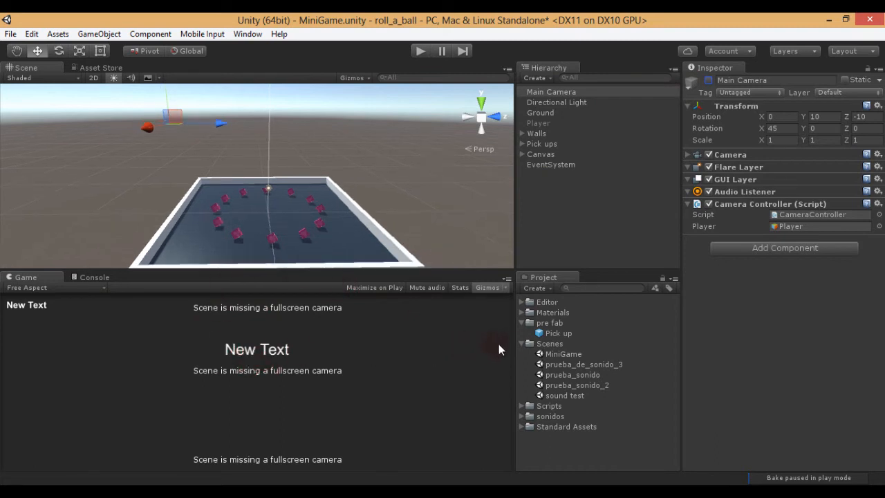
# Collapse the pre fab and Scenes folders and look at the subfolders inside Standard Assets
pyautogui.click(523, 323)
pyautogui.click(522, 333)
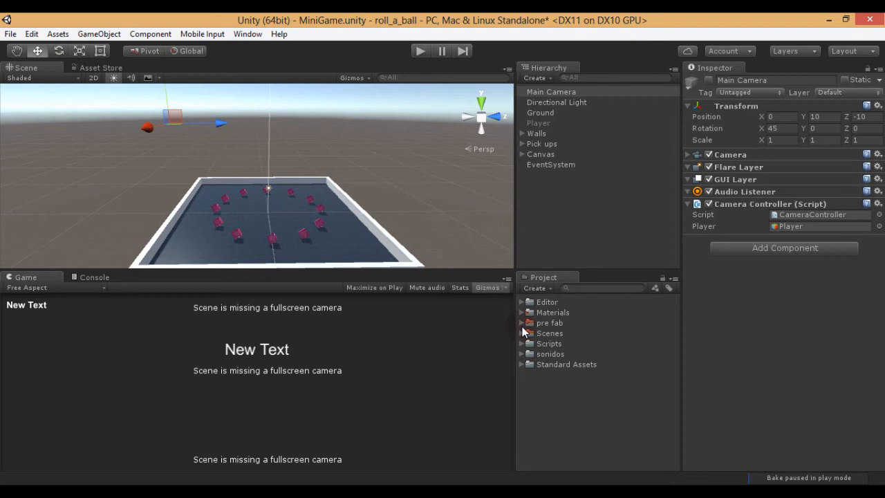
pyautogui.click(567, 367)
pyautogui.click(522, 364)
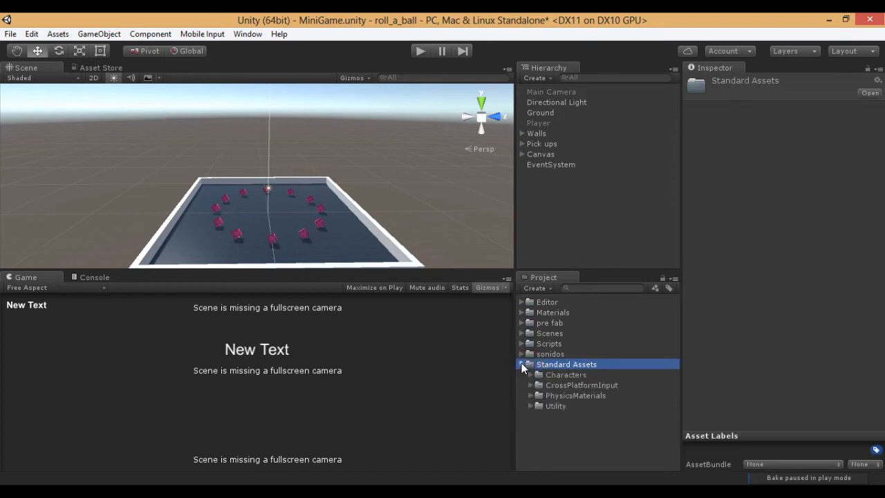
pyautogui.click(523, 365)
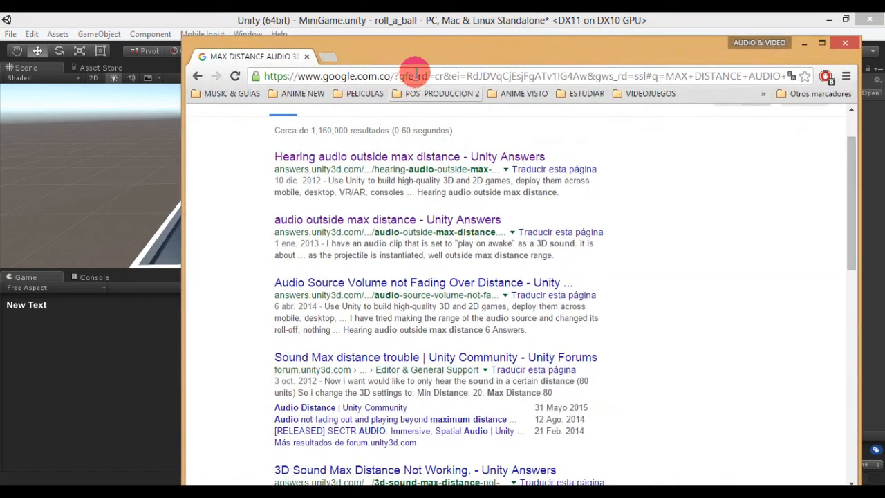
# Switch to the Chrome browser, return to the earlier Google search page and search for "unity"
pyautogui.click(198, 77)
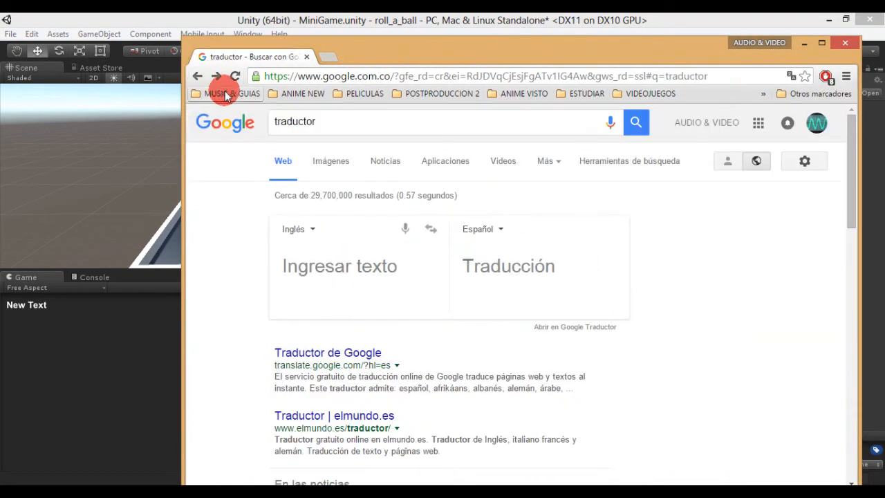
pyautogui.doubleClick(322, 121)
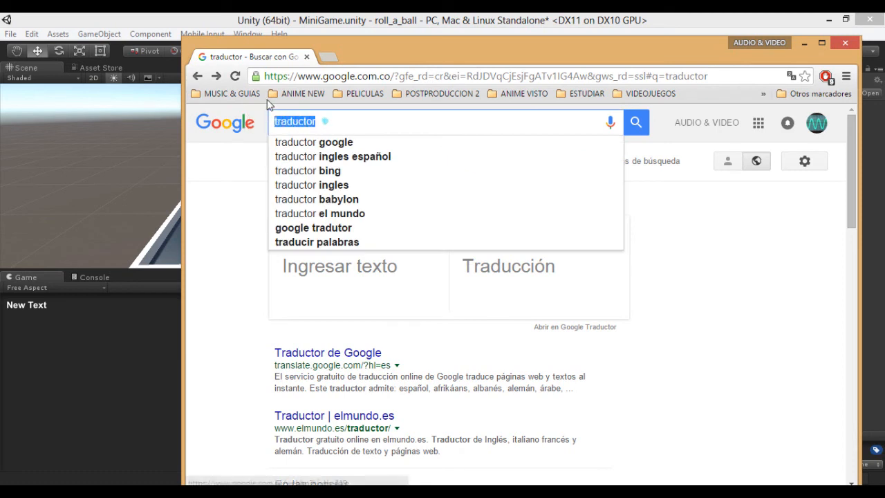
pyautogui.write('unity')
pyautogui.press('Return')
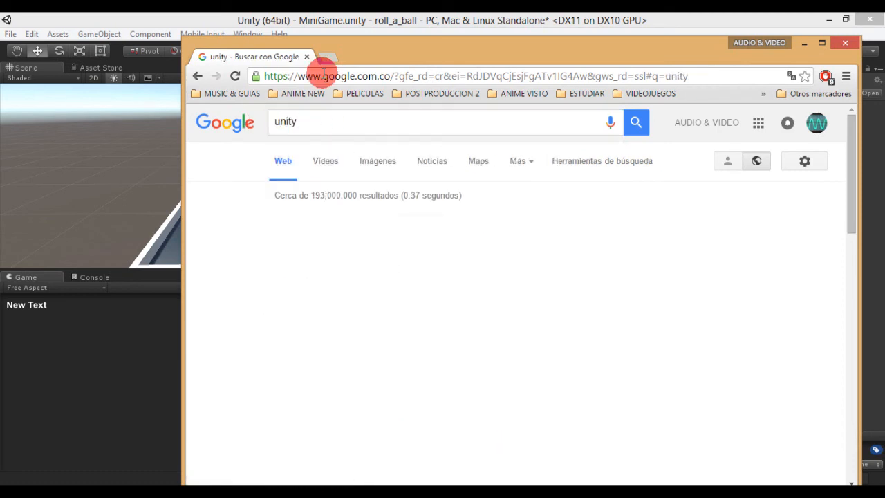
# Open the official Unity site in a maximized window and go to its Obtenga Unity 5 page
pyautogui.click(288, 221)
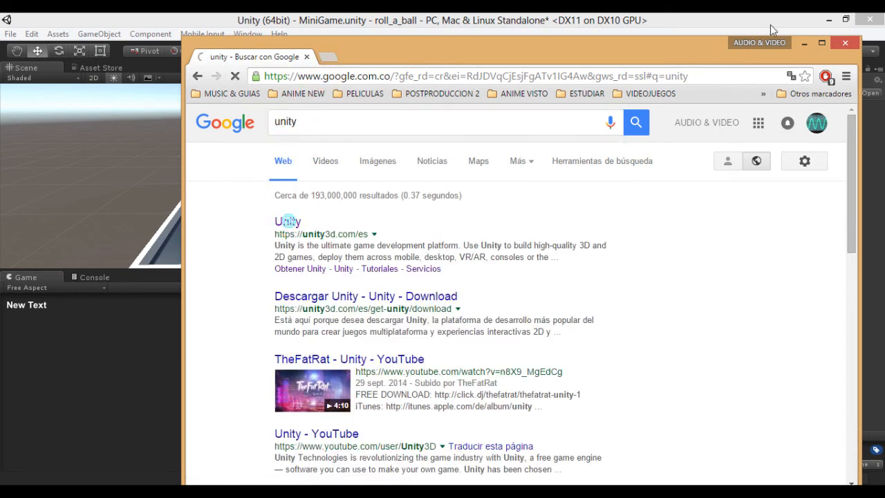
pyautogui.click(821, 44)
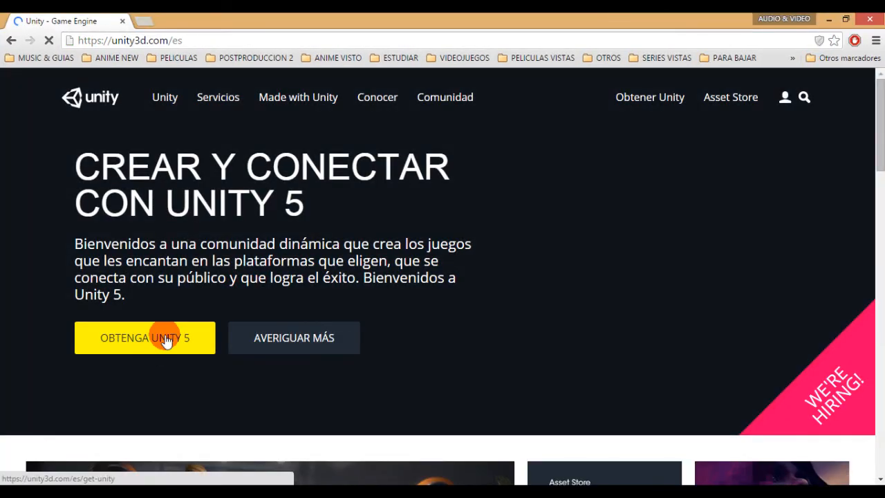
pyautogui.click(166, 338)
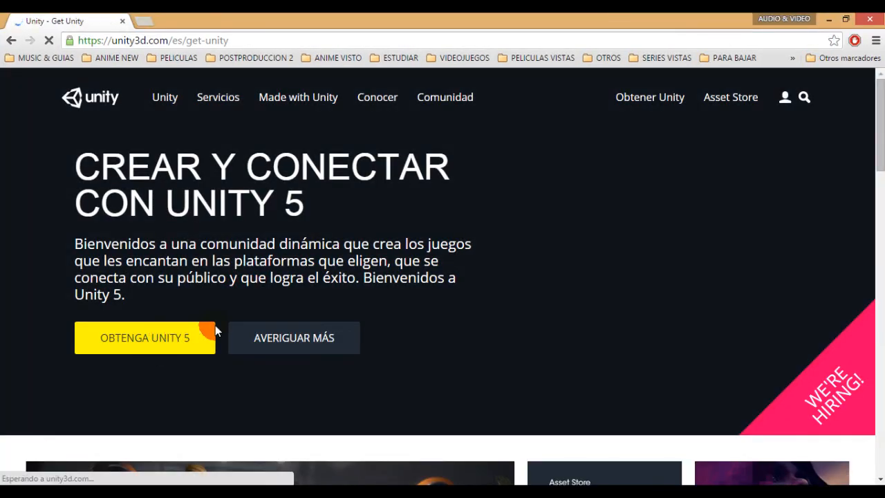
# Choose the free Unity download on the Get Unity page and look over the installer's download page
pyautogui.scroll(-7, 208, 359)
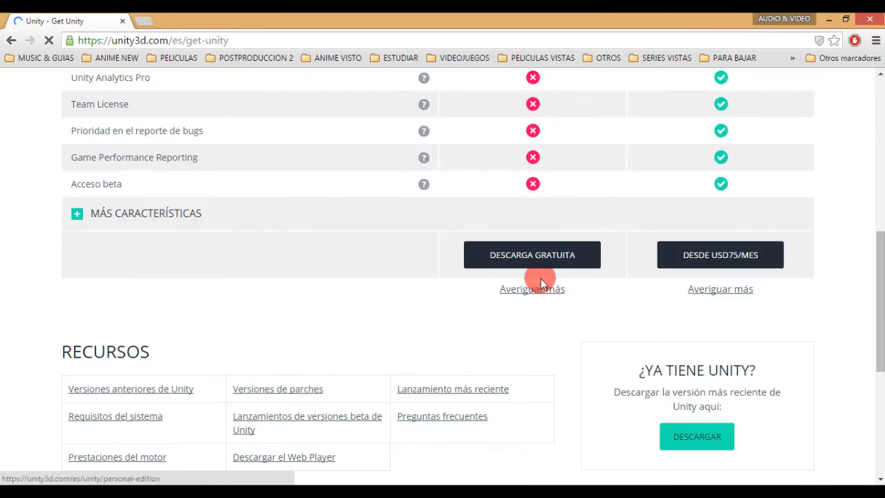
pyautogui.click(544, 260)
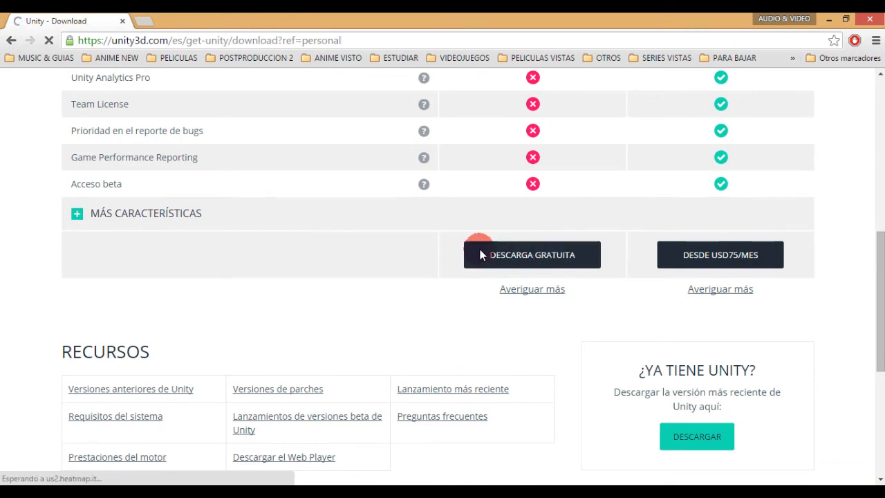
pyautogui.scroll(-3, 276, 326)
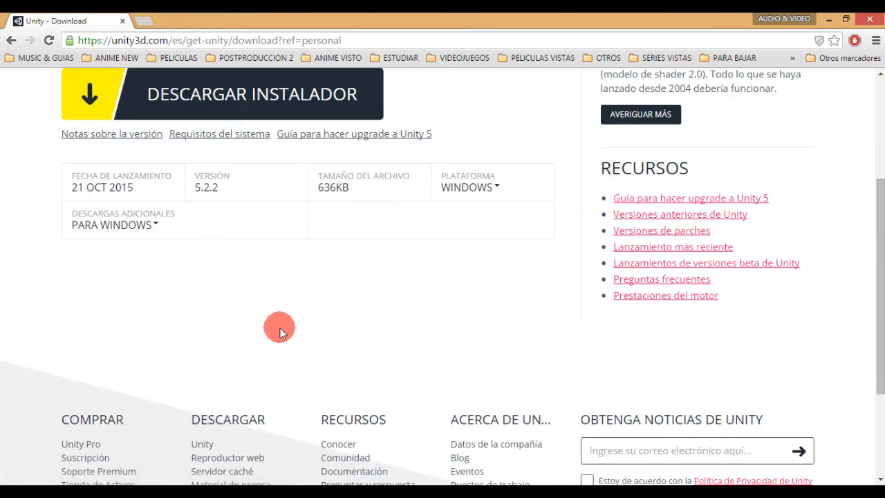
pyautogui.scroll(-2, 283, 334)
pyautogui.scroll(3, 284, 335)
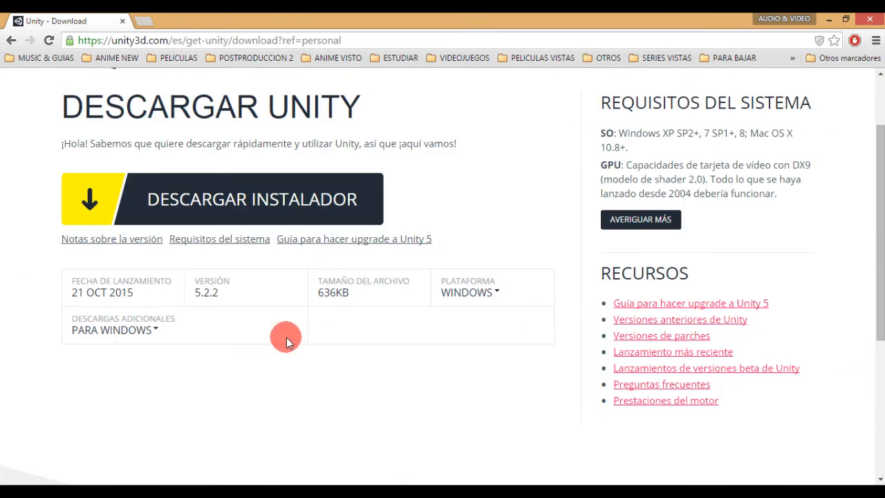
# Download the Unity installer and save it to the Escritorio folder as UnityDownloadAssistant-5.2.2f1
pyautogui.click(204, 197)
pyautogui.scroll(-2, 312, 294)
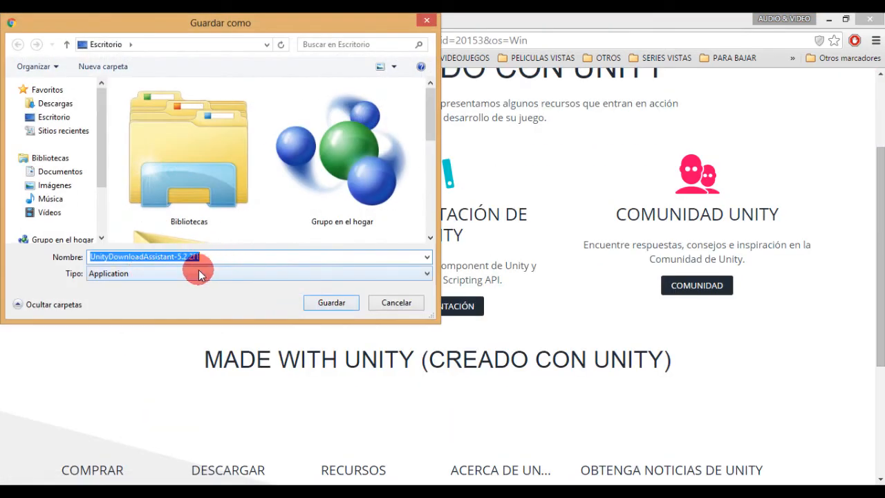
pyautogui.moveTo(209, 257); pyautogui.dragTo(80, 246)
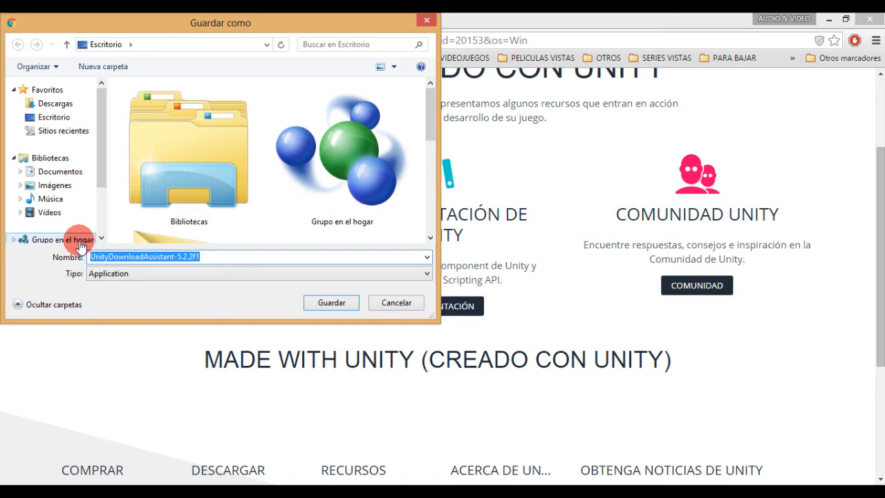
pyautogui.click(335, 304)
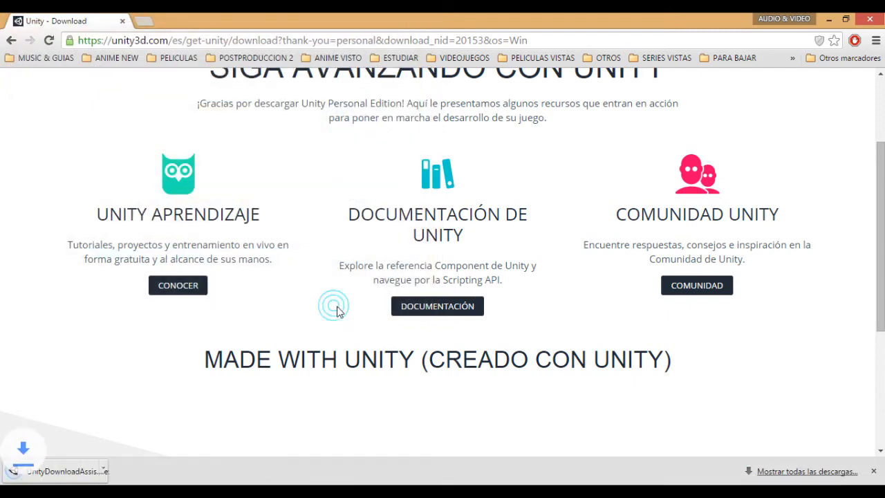
# Run the downloaded Unity 5.2.2f1 Download Assistant and accept its license agreement to reach the component selection
pyautogui.click(76, 468)
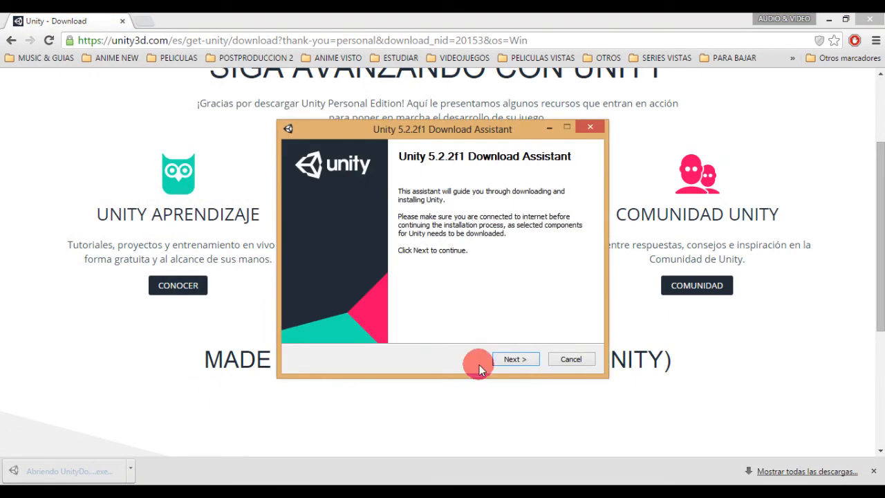
pyautogui.click(512, 359)
pyautogui.click(401, 321)
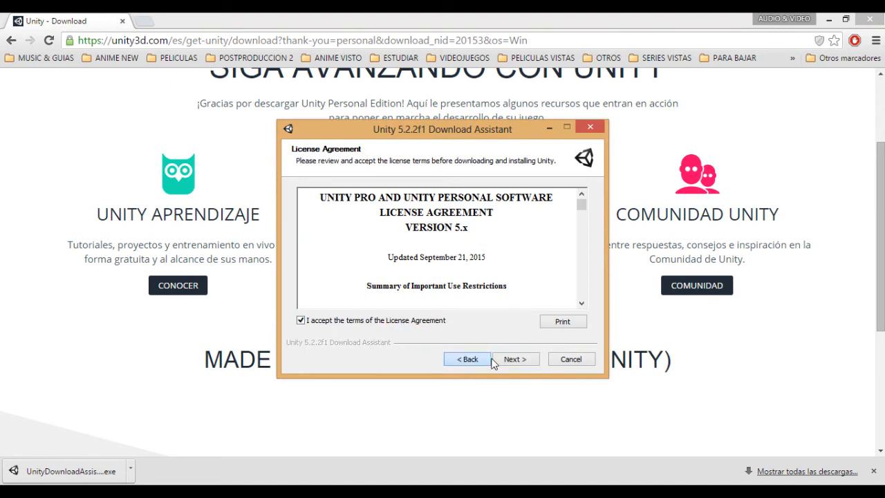
pyautogui.click(504, 358)
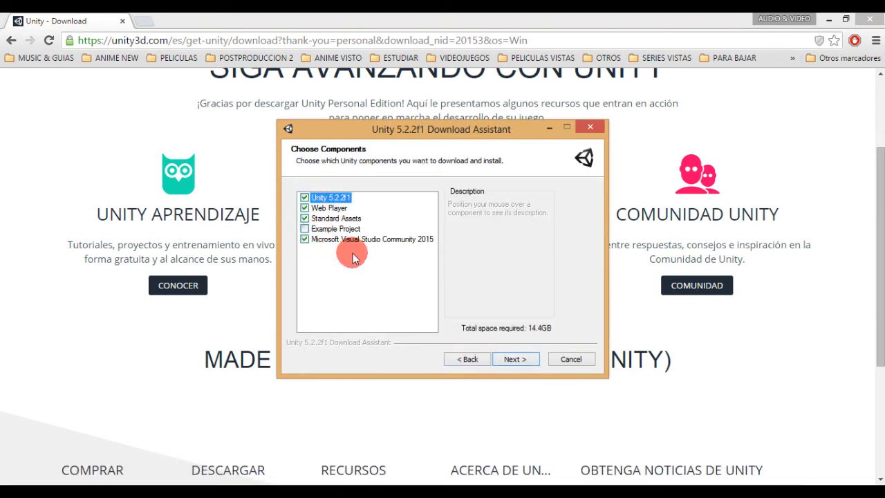
# Leave only Standard Assets selected among the components to install, and cancel the download assistant
pyautogui.click(304, 208)
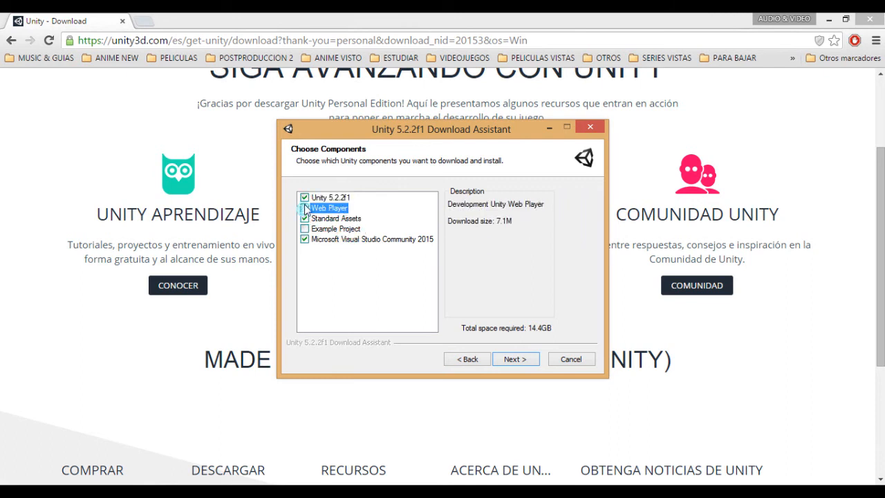
pyautogui.click(304, 198)
pyautogui.click(304, 239)
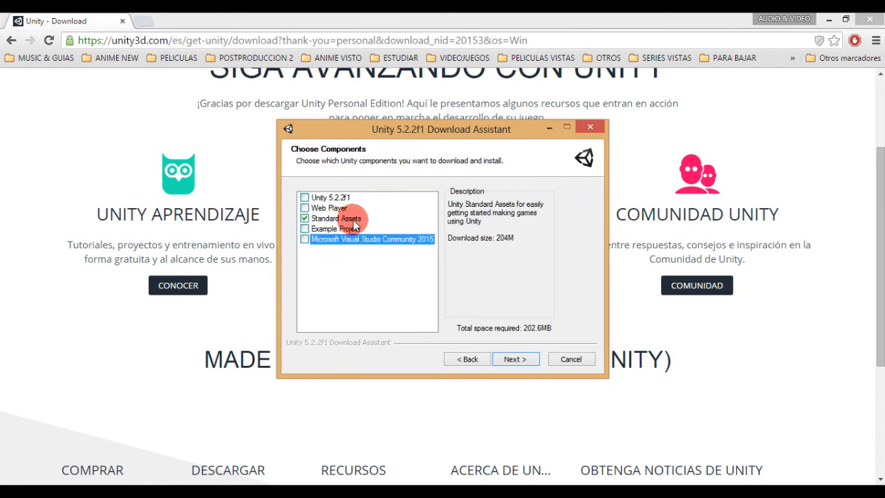
pyautogui.click(307, 219)
pyautogui.click(307, 218)
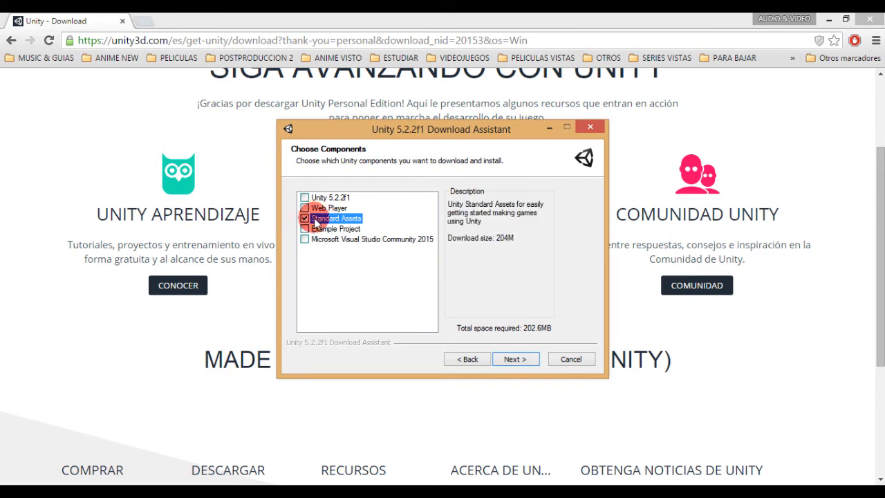
pyautogui.click(583, 365)
pyautogui.click(470, 306)
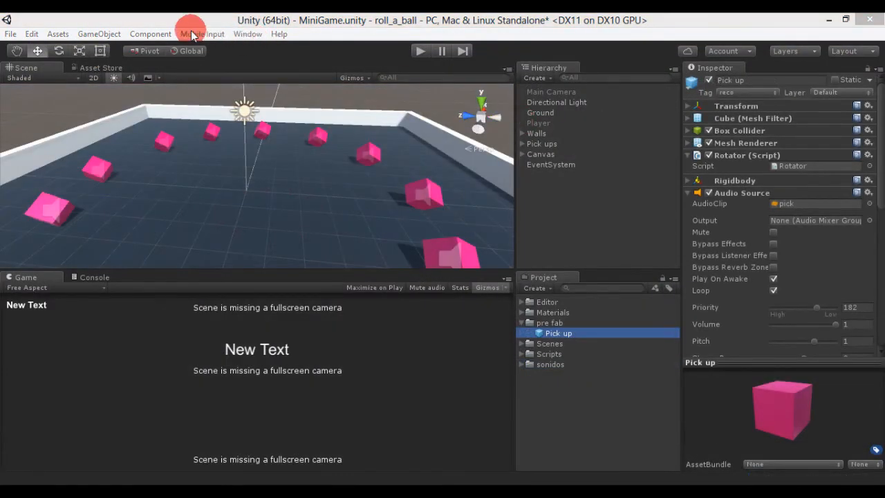
# Switch to Unity and import the complete Characters package into the roll_a_ball project
pyautogui.click(58, 34)
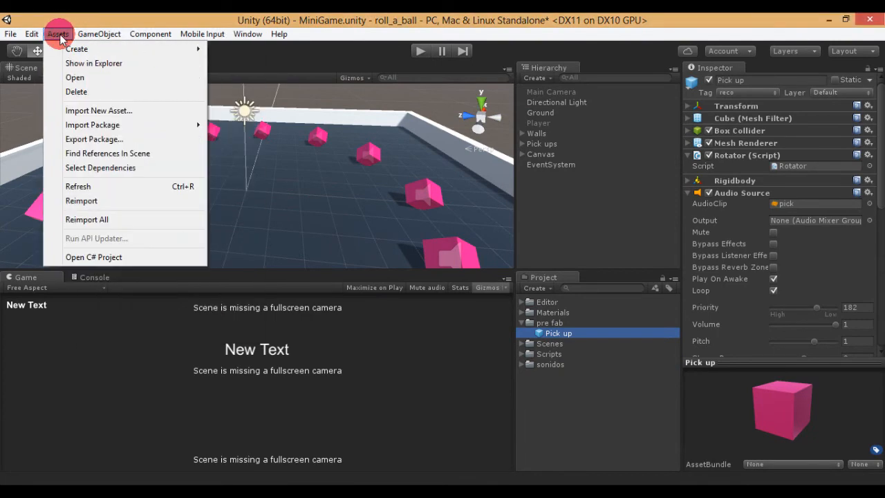
pyautogui.click(100, 125)
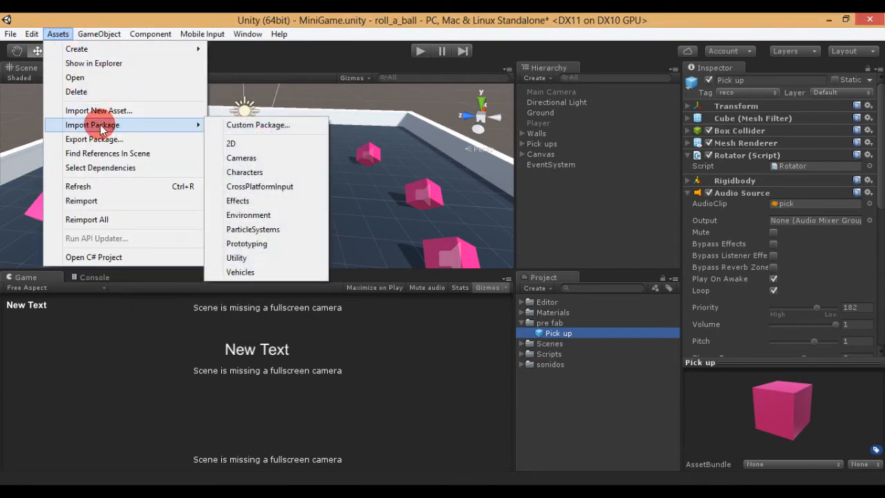
pyautogui.click(252, 174)
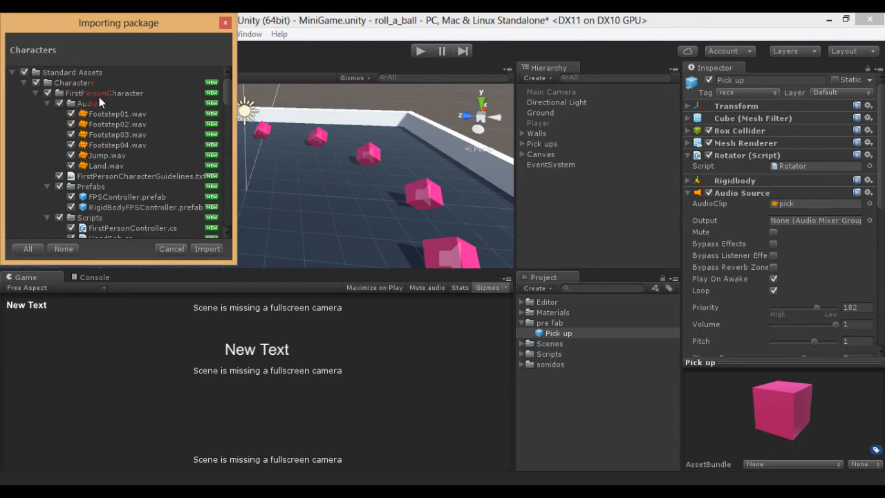
pyautogui.scroll(-15, 107, 114)
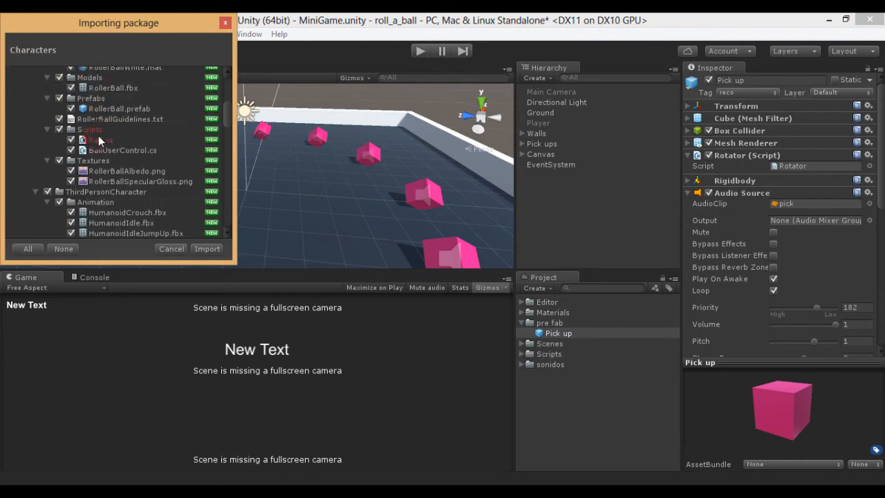
pyautogui.scroll(-20, 106, 154)
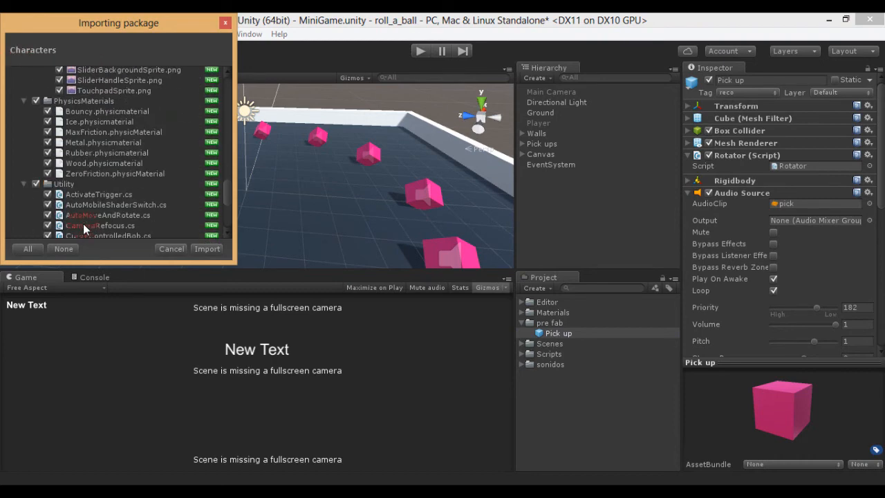
pyautogui.scroll(-1, 88, 227)
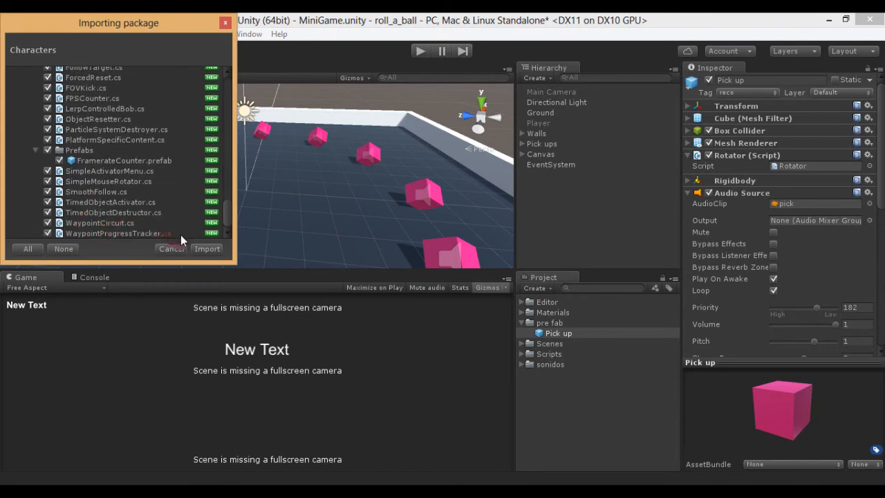
pyautogui.click(206, 247)
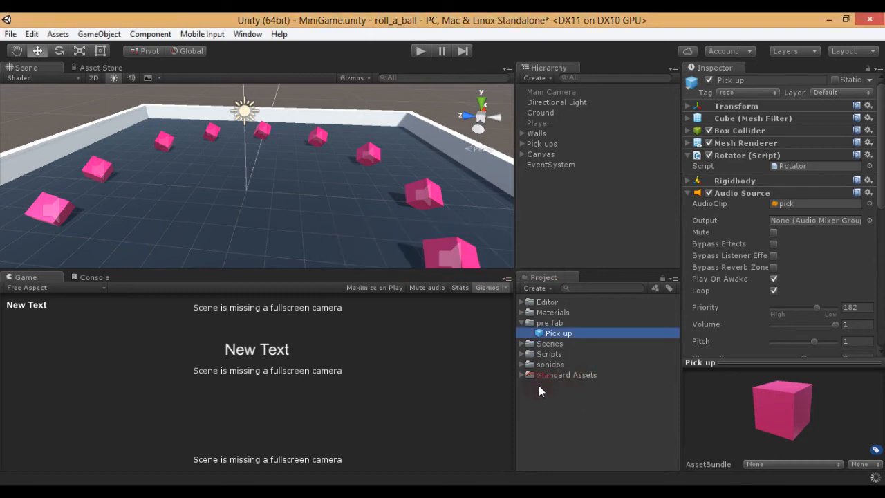
# Expand Standard Assets and examine its Characters folder, including the FirstPersonCharacter and ThirdPersonCharacter subfolders
pyautogui.click(551, 374)
pyautogui.click(519, 375)
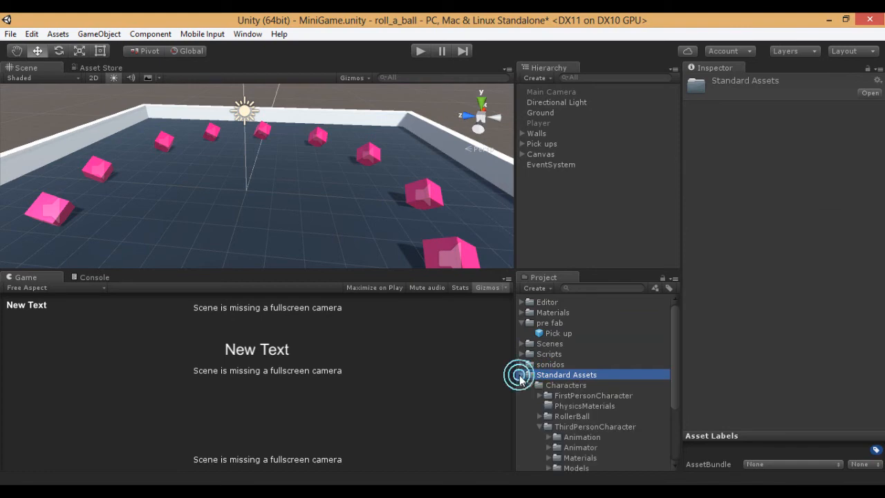
pyautogui.click(538, 350)
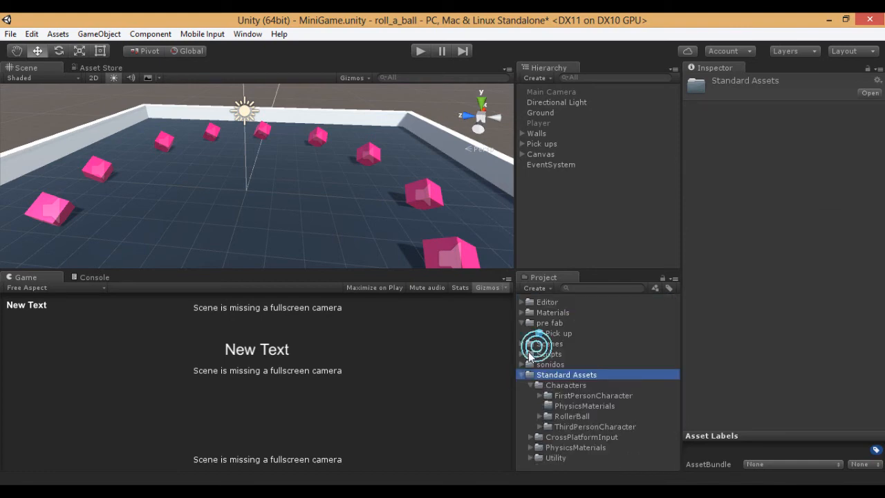
pyautogui.click(530, 385)
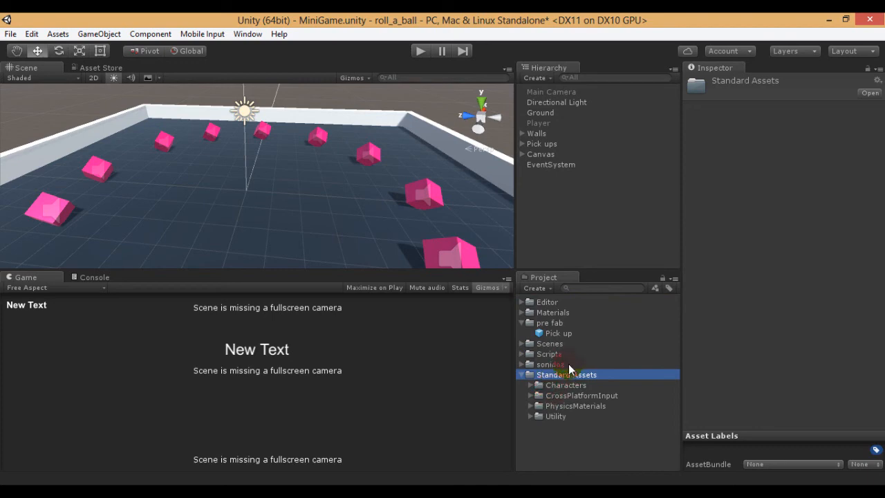
pyautogui.click(530, 385)
pyautogui.click(560, 385)
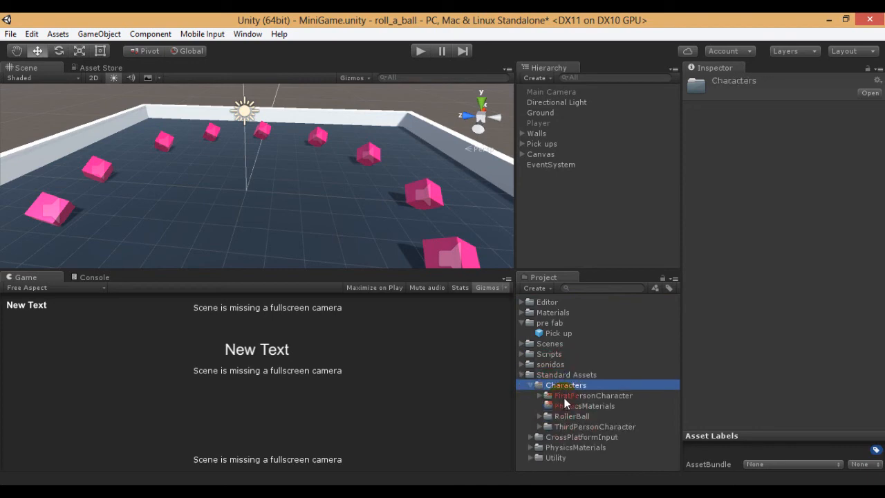
pyautogui.click(575, 396)
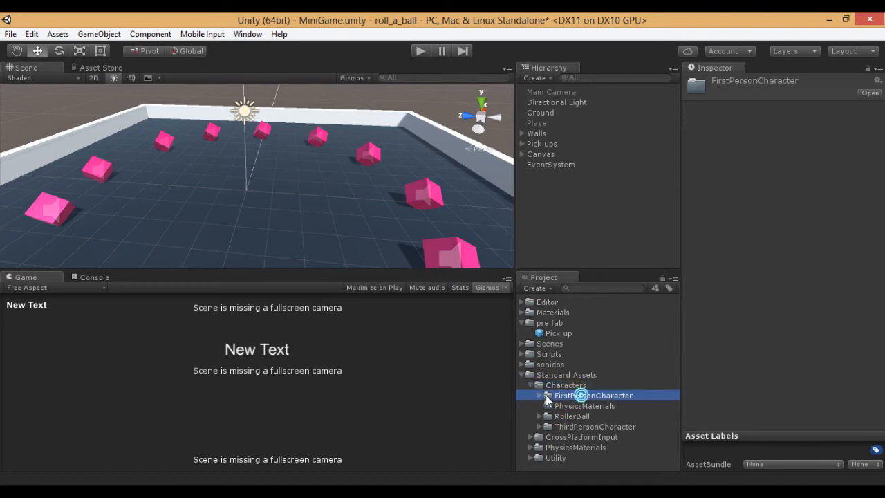
pyautogui.click(568, 427)
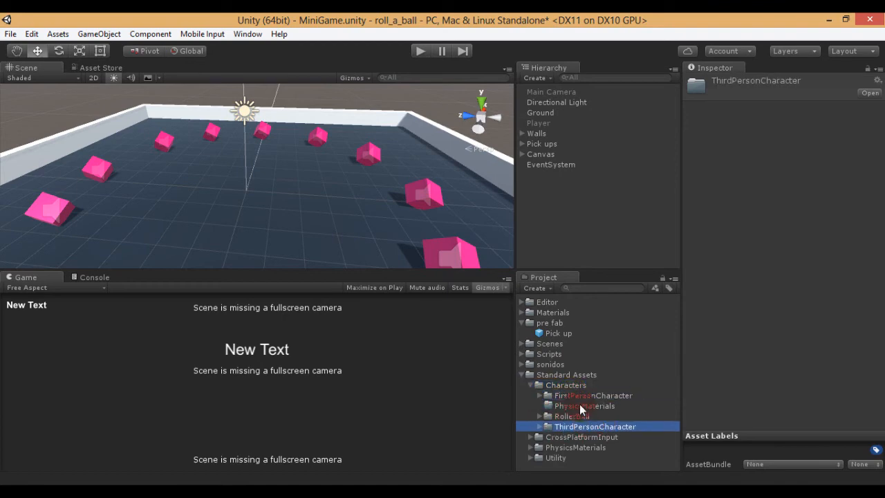
pyautogui.click(584, 397)
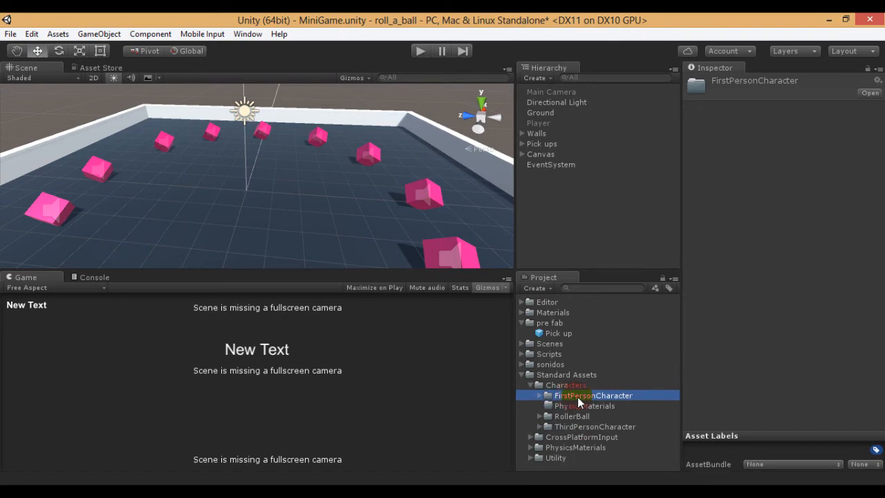
pyautogui.click(574, 429)
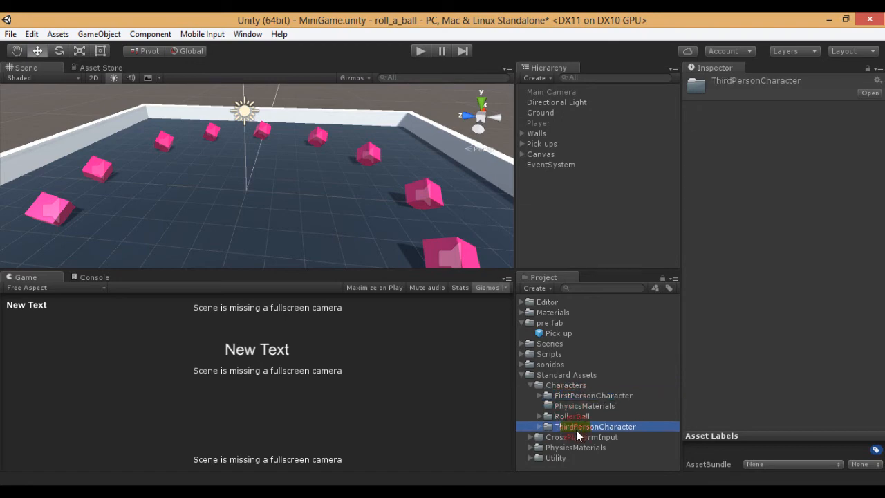
# Place the ThirdPersonController prefab from ThirdPersonCharacter's Prefabs folder near the middle of the ground in the scene
pyautogui.click(539, 427)
pyautogui.scroll(-2, 553, 427)
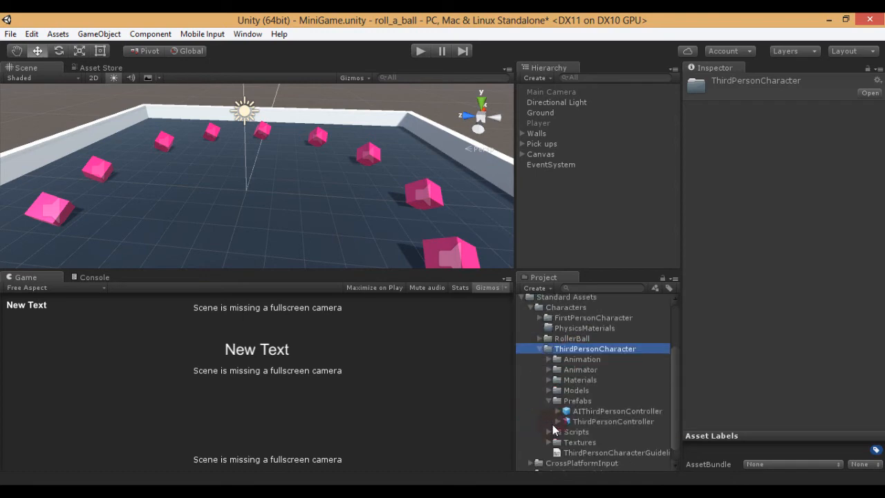
pyautogui.click(562, 404)
pyautogui.click(547, 401)
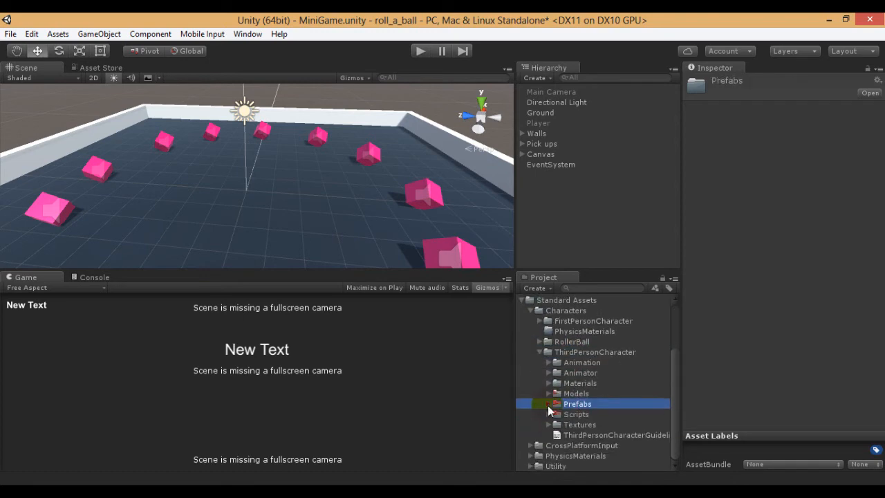
pyautogui.click(548, 404)
pyautogui.click(597, 425)
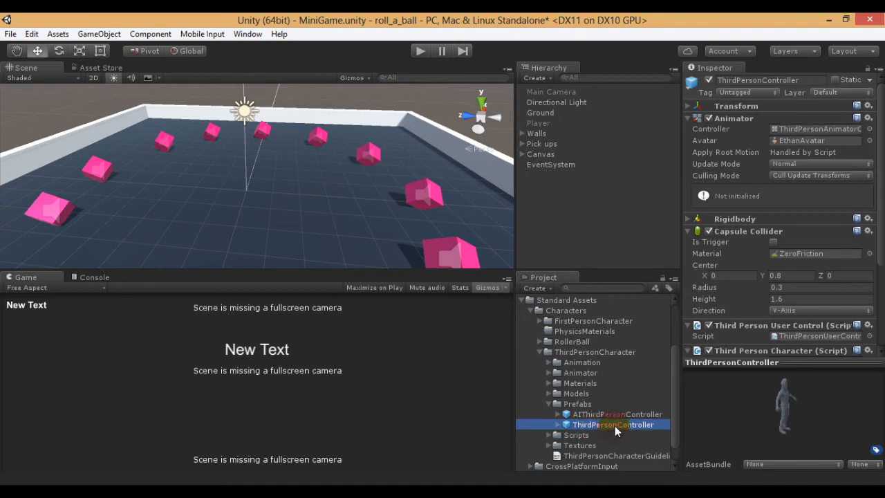
pyautogui.moveTo(620, 424); pyautogui.dragTo(250, 196)
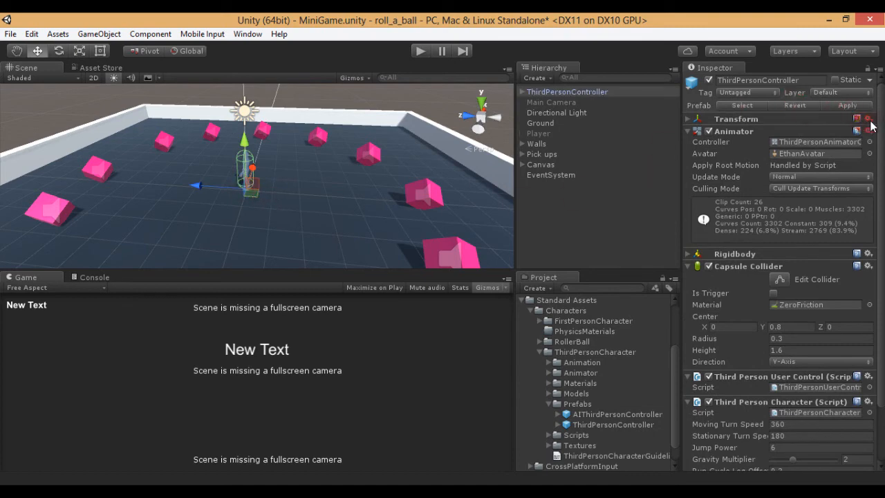
# Expand the ThirdPersonController's Transform component and reset it so its position is 0, 0, 0
pyautogui.click(686, 119)
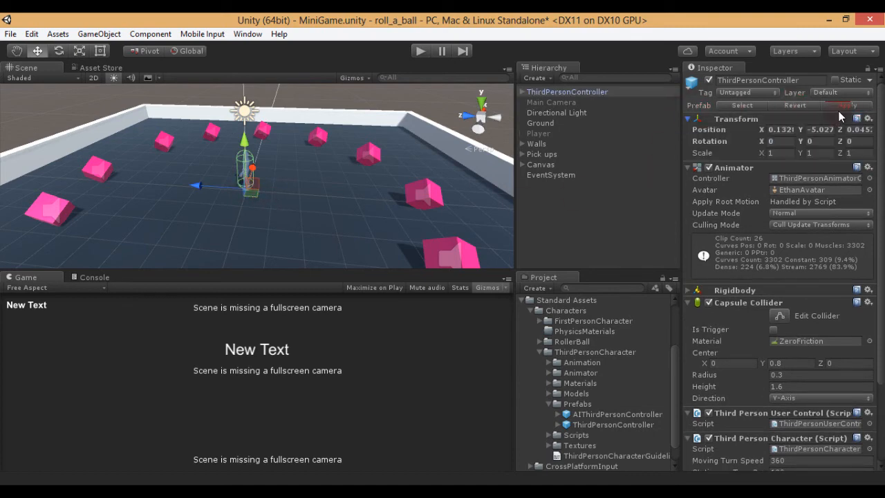
pyautogui.click(868, 119)
pyautogui.click(815, 134)
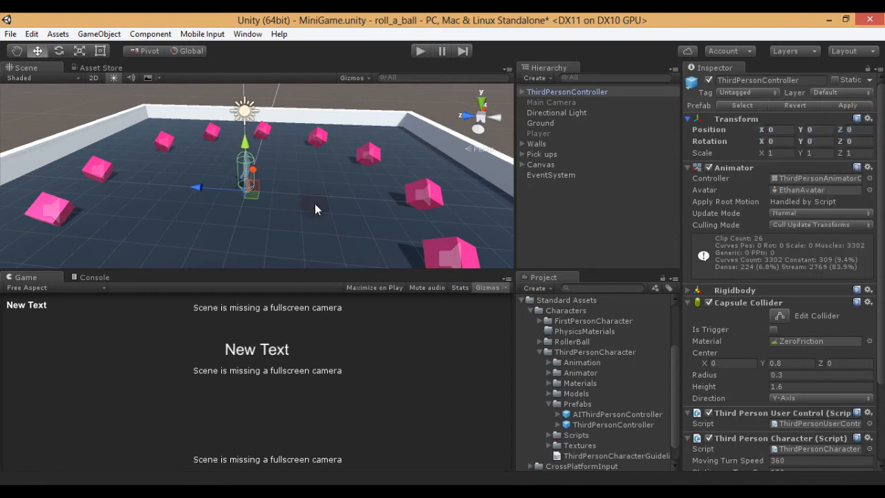
# Try raising the ThirdPersonController slightly above the ground, and restore its Y position to 0
pyautogui.press('f')
pyautogui.scroll(5, 242, 207)
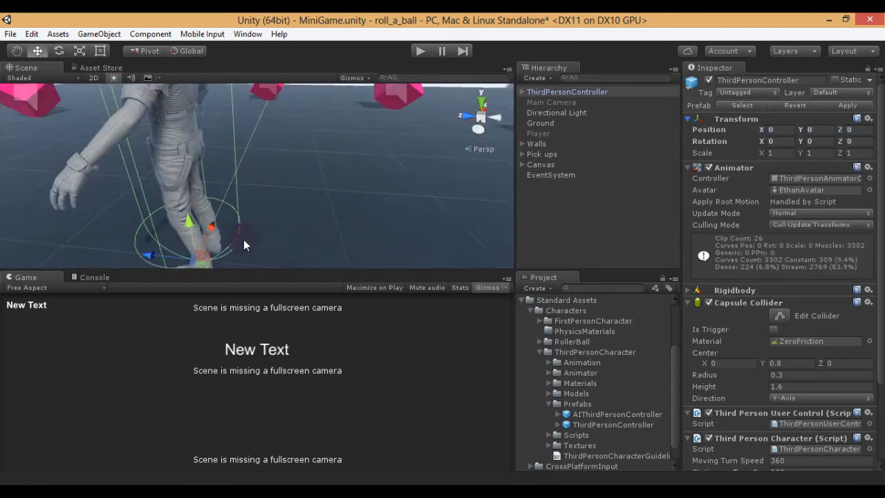
pyautogui.keyDown('alt'); pyautogui.moveTo(242, 231); pyautogui.dragTo(286, 173); pyautogui.keyUp('alt')
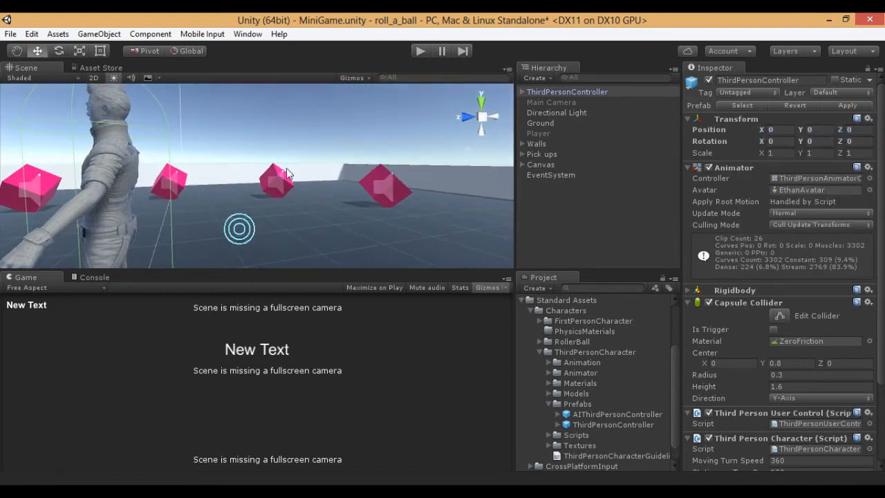
pyautogui.moveTo(308, 163); pyautogui.dragTo(504, 69, button='middle')
pyautogui.scroll(2, 429, 228)
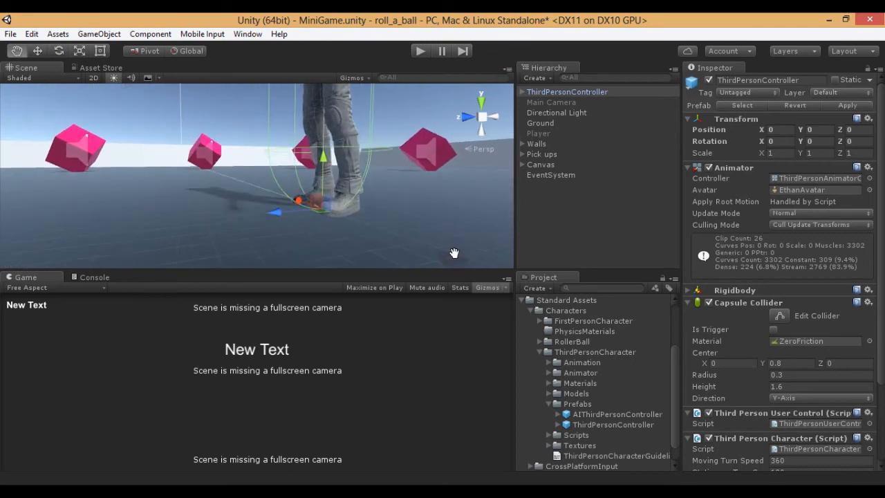
pyautogui.moveTo(325, 164); pyautogui.dragTo(328, 159)
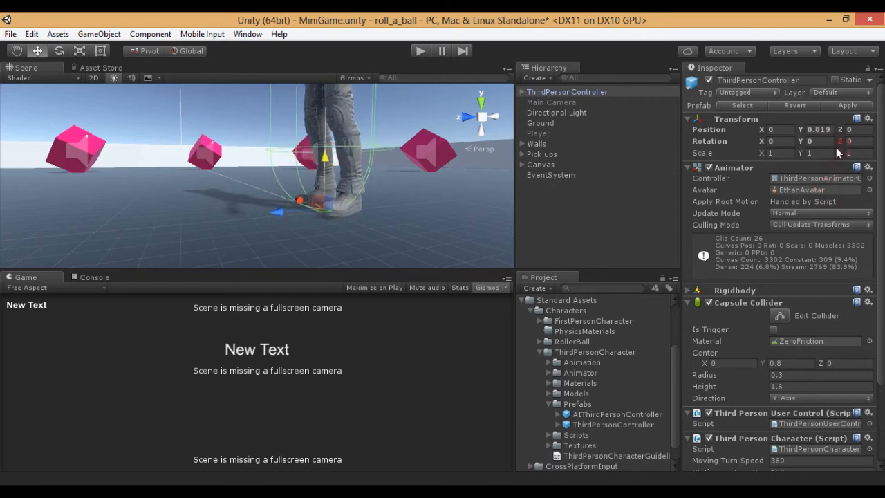
pyautogui.click(823, 129)
pyautogui.write('0')
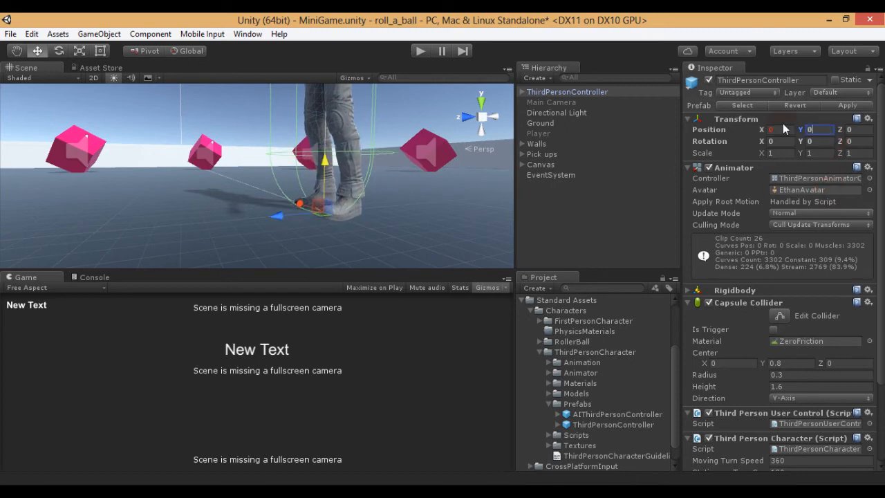
# Examine the ThirdPersonController's placement on the Ground from several distances and sides of the arena
pyautogui.scroll(-6, 235, 199)
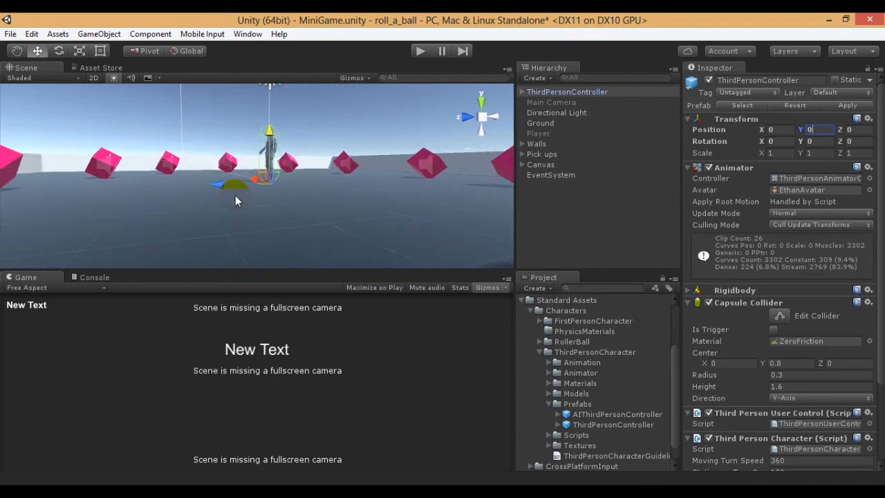
pyautogui.scroll(-2, 235, 199)
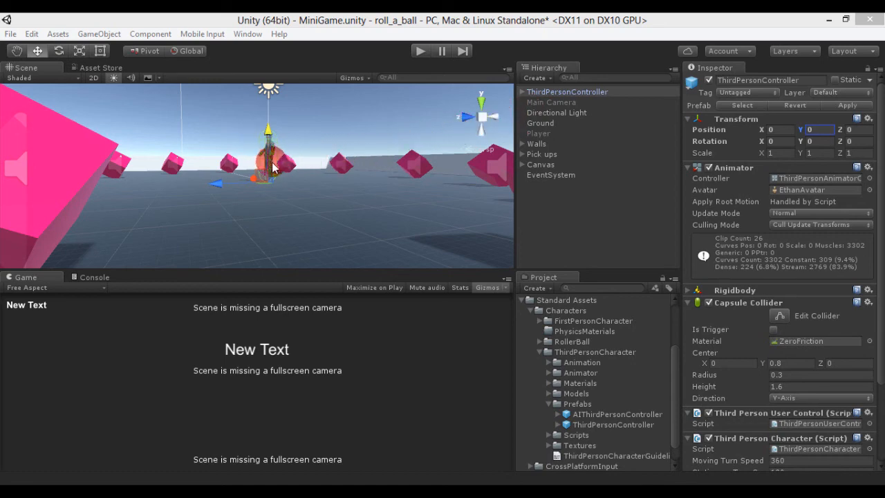
pyautogui.click(223, 126)
pyautogui.scroll(5, 231, 129)
pyautogui.scroll(-8, 259, 143)
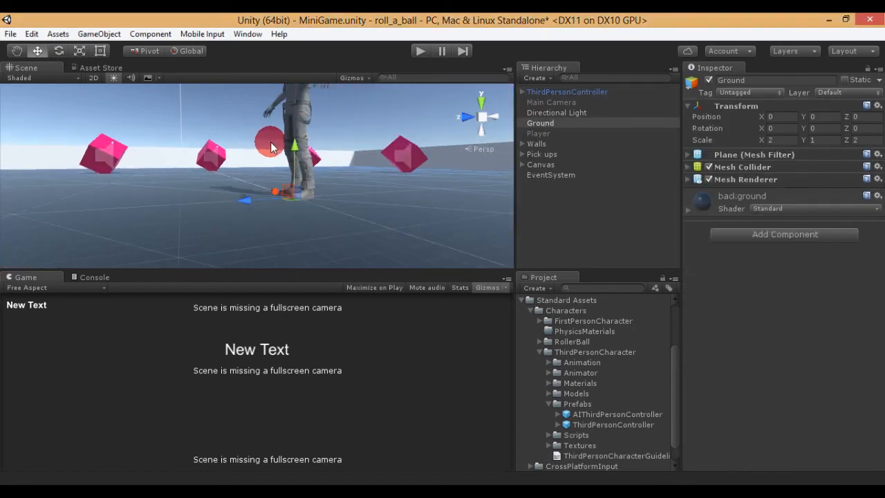
pyautogui.scroll(-8, 275, 142)
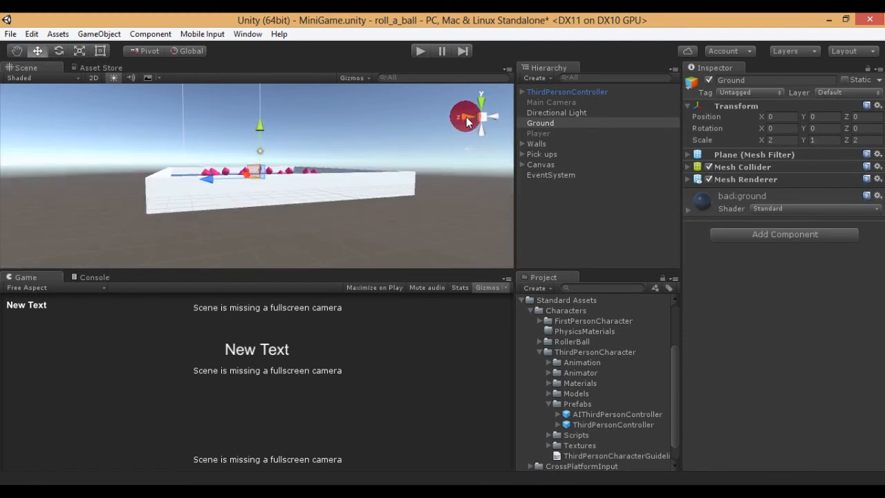
pyautogui.keyDown('alt'); pyautogui.moveTo(355, 214); pyautogui.dragTo(180, 221); pyautogui.keyUp('alt')
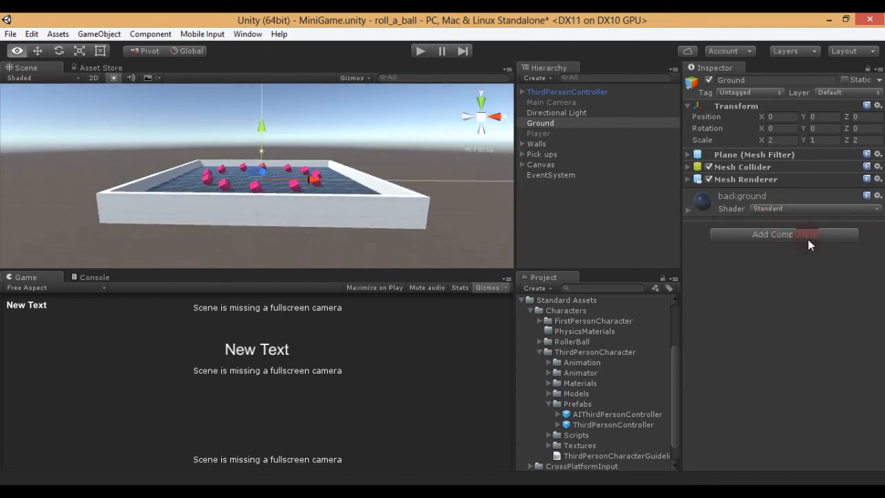
# Rotate the ThirdPersonController about 181.7° around its Y axis so the character faces the opposite way
pyautogui.scroll(5, 226, 167)
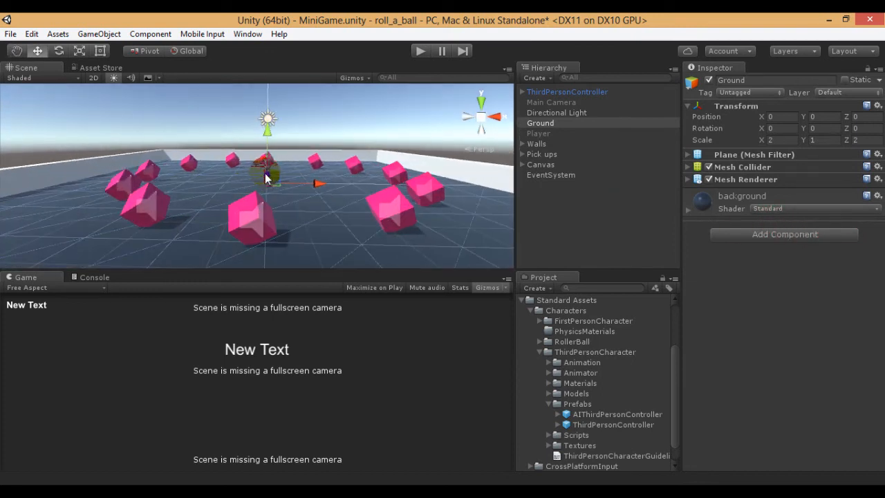
pyautogui.scroll(6, 265, 178)
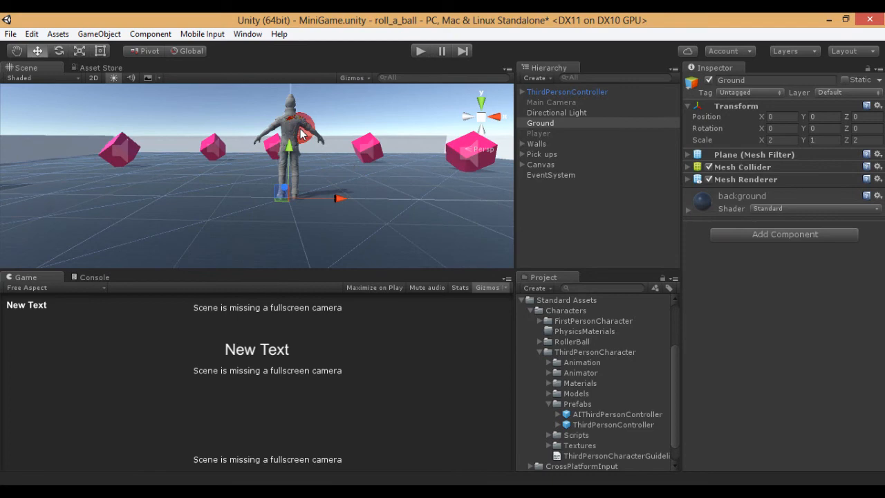
pyautogui.click(302, 135)
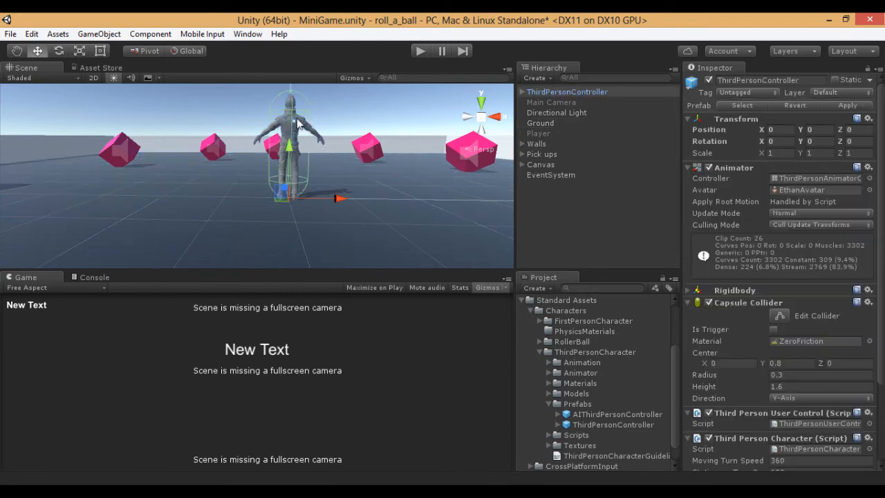
pyautogui.click(60, 50)
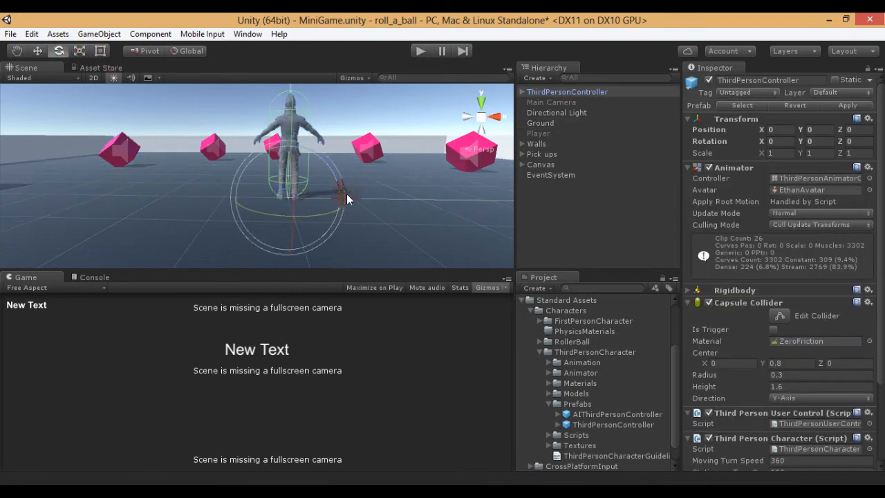
pyautogui.moveTo(329, 213); pyautogui.dragTo(86, 197)
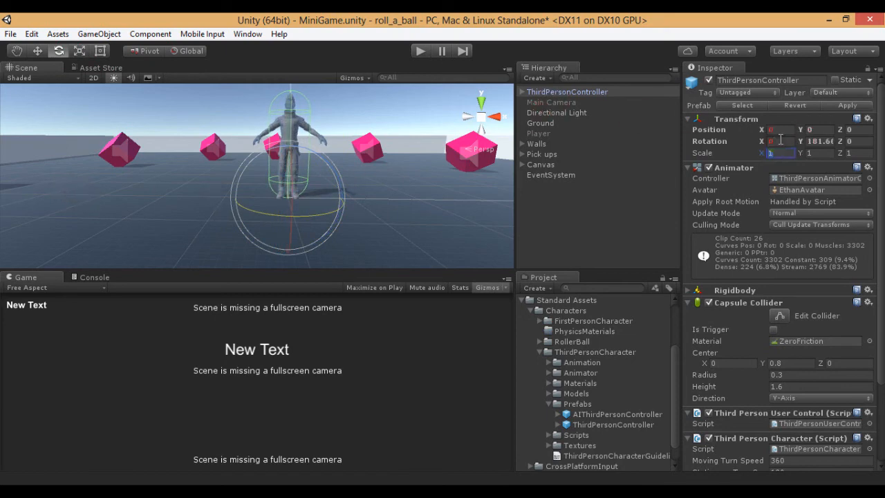
# Set the ThirdPersonController's scale to X 1.5, Y 1.5 and Z 1.52, and check its size in the arena
pyautogui.write('.5')
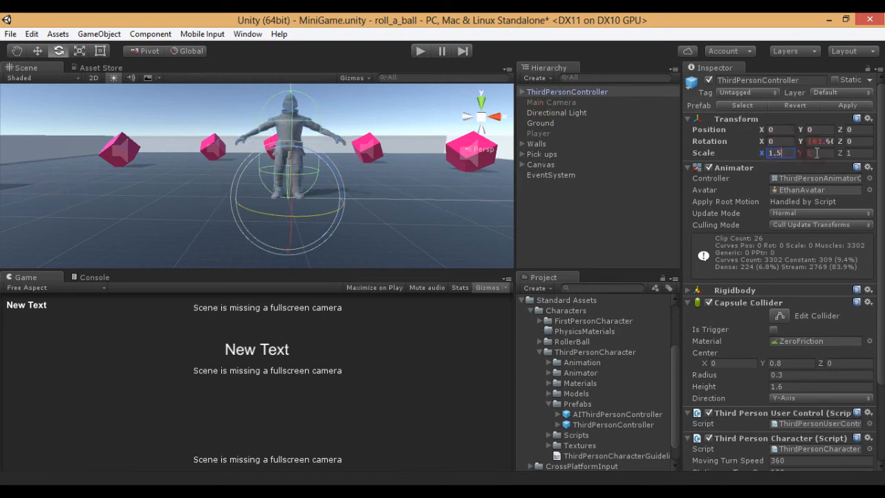
pyautogui.write('.5')
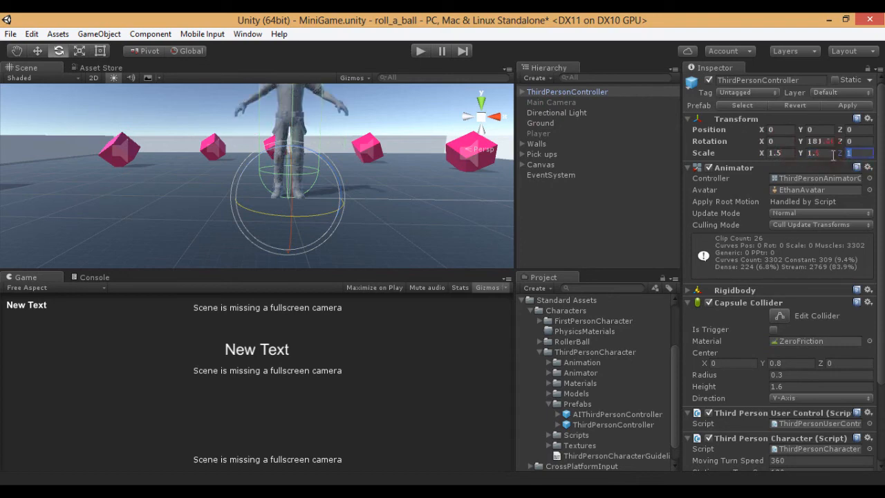
pyautogui.keyDown('alt'); pyautogui.moveTo(387, 135); pyautogui.dragTo(298, 130); pyautogui.keyUp('alt')
pyautogui.moveTo(341, 129); pyautogui.dragTo(339, 191, button='middle')
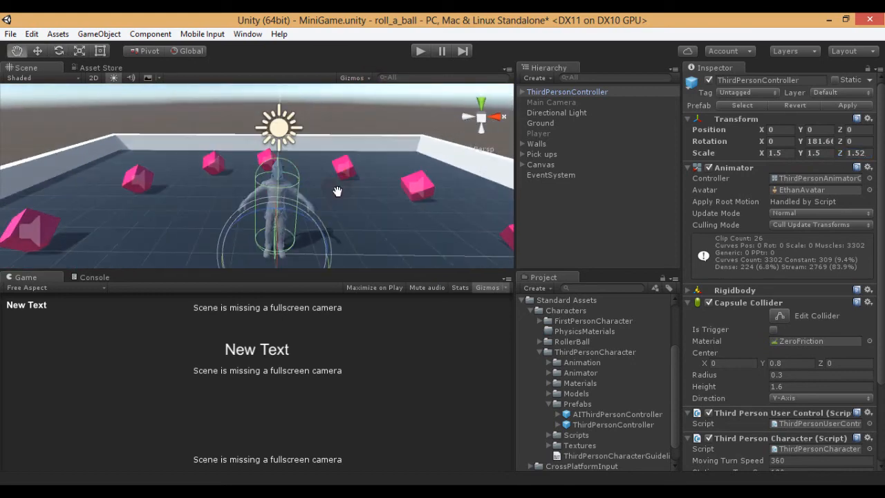
pyautogui.scroll(10, 336, 187)
pyautogui.scroll(-2, 305, 204)
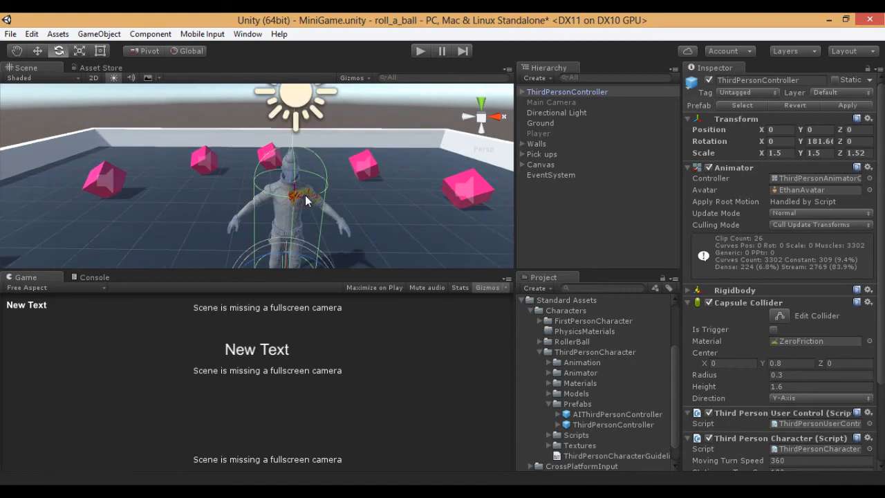
pyautogui.scroll(-3, 760, 292)
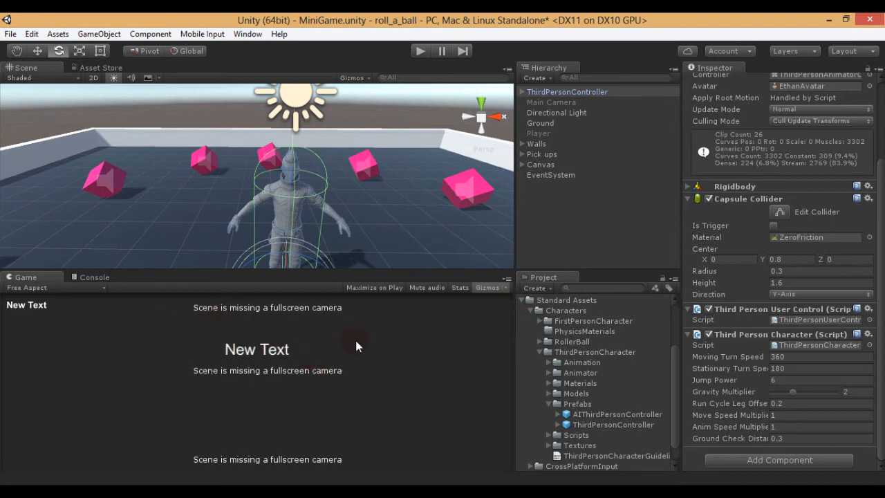
# Create a new Camera in the scene, keep its default name, and assign it the MainCamera tag
pyautogui.click(534, 78)
pyautogui.click(567, 206)
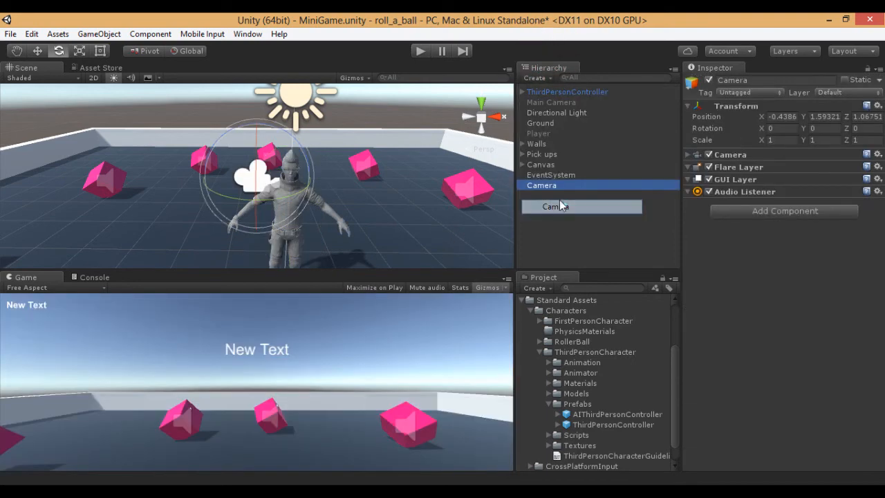
pyautogui.click(542, 186)
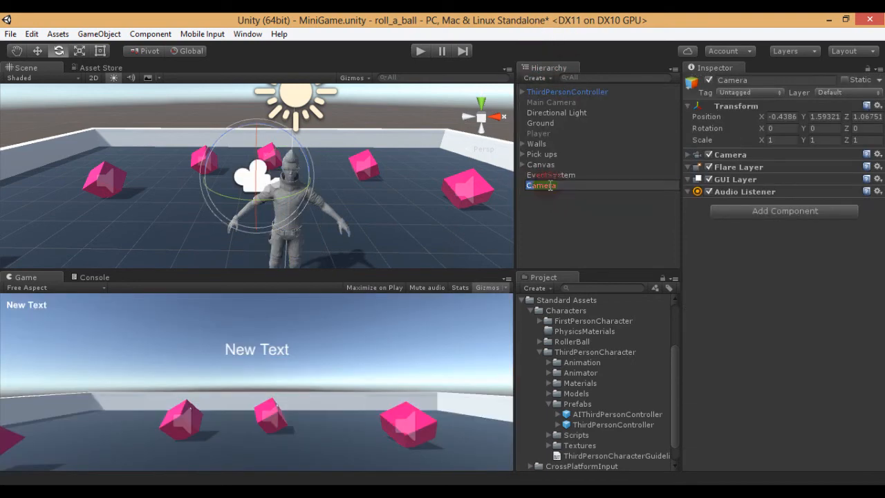
pyautogui.press('Return')
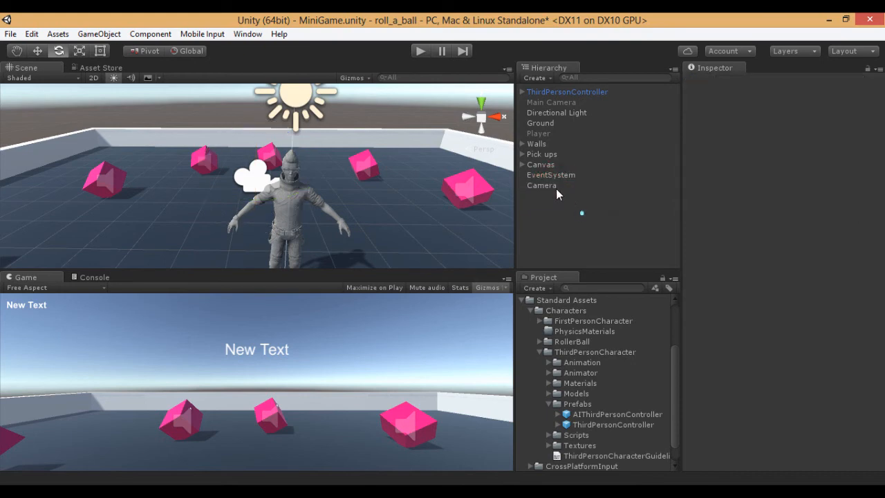
pyautogui.click(746, 93)
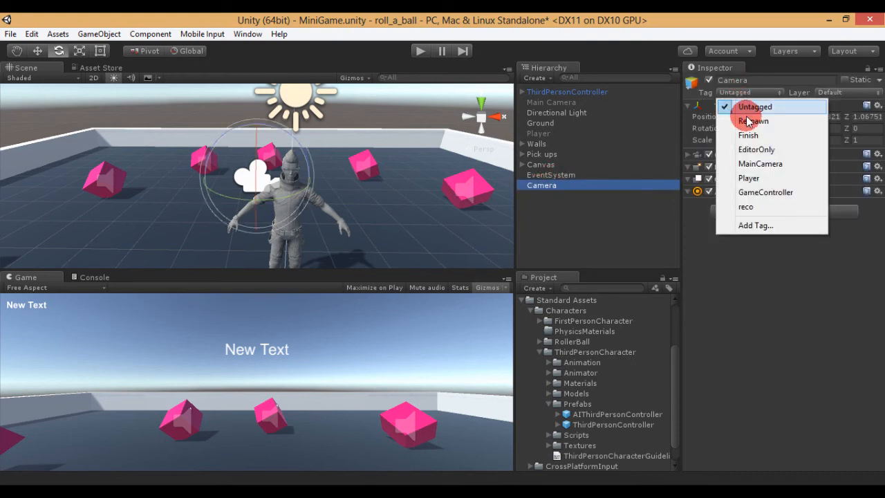
pyautogui.click(757, 163)
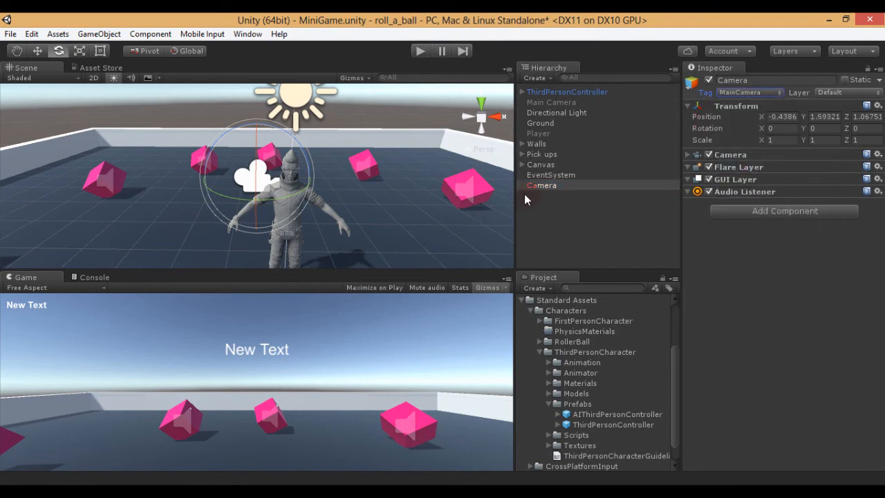
# Reorder the Camera directly below ThirdPersonController in the hierarchy, and review the controller's script settings
pyautogui.moveTo(534, 186); pyautogui.dragTo(556, 97)
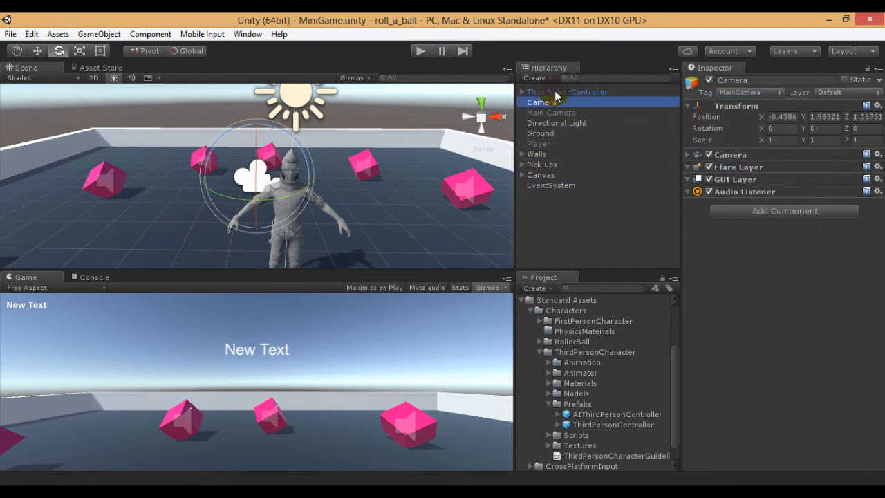
pyautogui.click(556, 94)
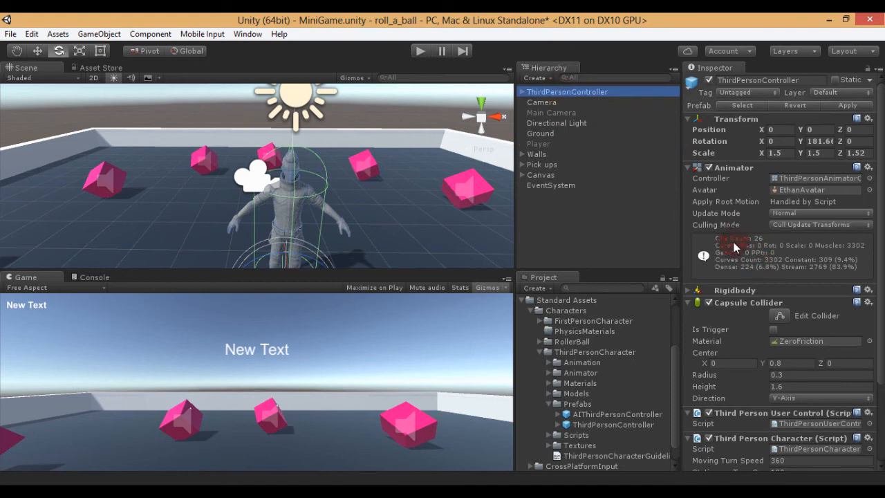
pyautogui.scroll(-3, 749, 256)
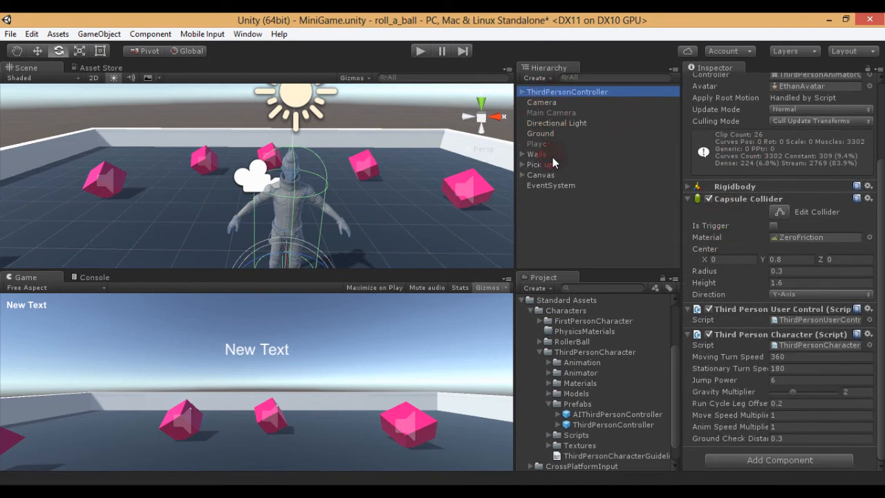
# Move the Camera in front of the character, to about X 0.11 and Z -2.2
pyautogui.click(546, 102)
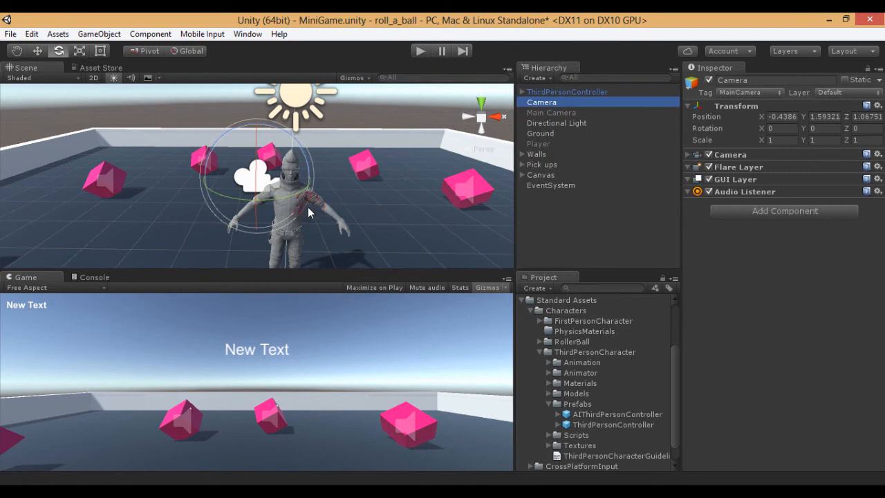
pyautogui.press('w')
pyautogui.moveTo(302, 176); pyautogui.dragTo(337, 172)
pyautogui.moveTo(280, 162); pyautogui.dragTo(301, 219)
pyautogui.scroll(-6, 307, 215)
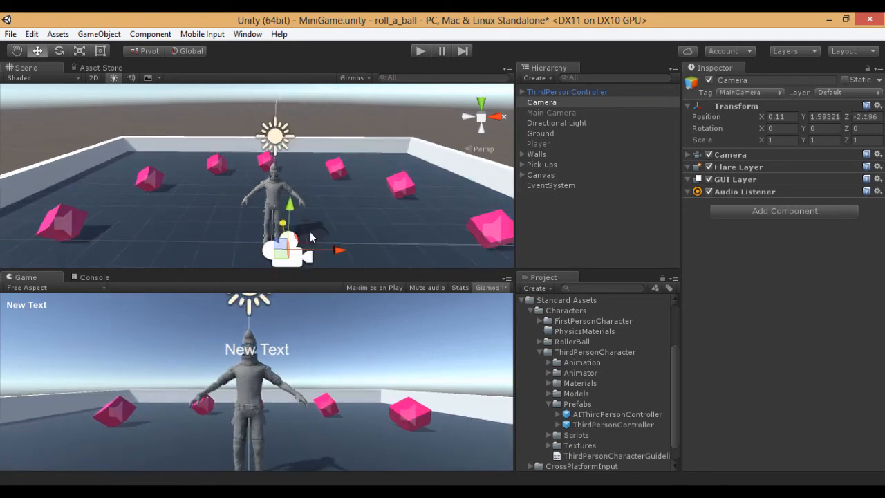
# Move the Camera behind the character to about Z 1.22 and rotate it to about 194.4° on Y, facing the character's back
pyautogui.keyDown('alt'); pyautogui.moveTo(227, 194); pyautogui.dragTo(226, 171); pyautogui.keyUp('alt')
pyautogui.press('e')
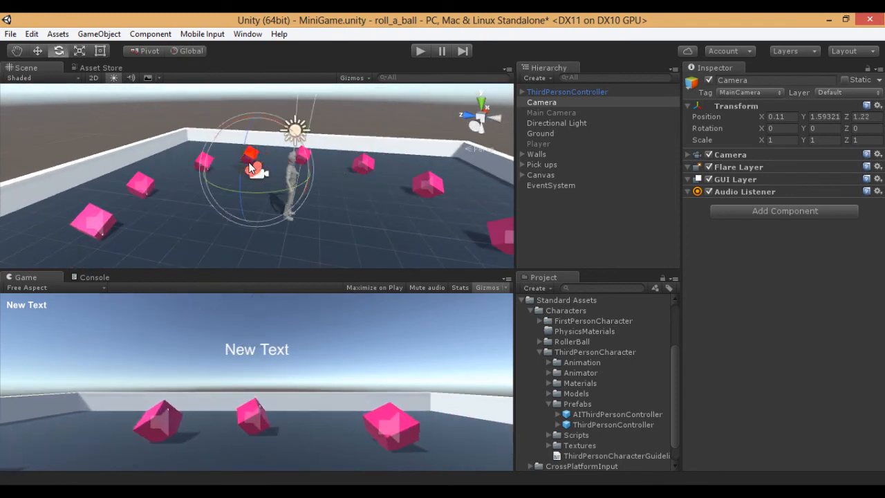
pyautogui.moveTo(258, 191); pyautogui.dragTo(789, 161)
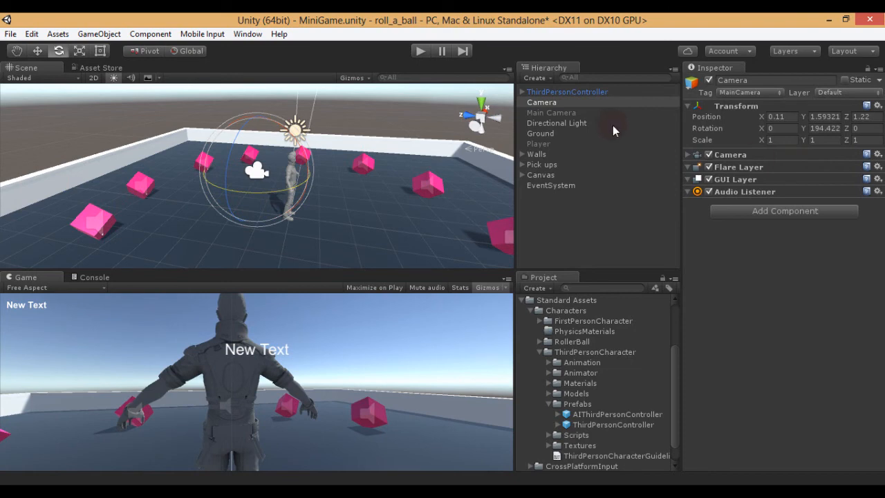
# Move the Camera farther behind the character to about Z 1.91 and raise it to about Y 2.07
pyautogui.press('w')
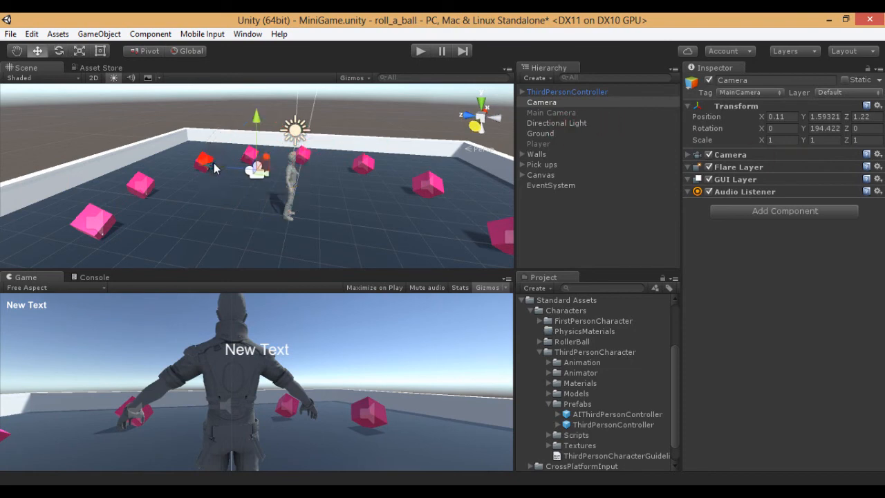
pyautogui.moveTo(209, 165); pyautogui.dragTo(224, 154)
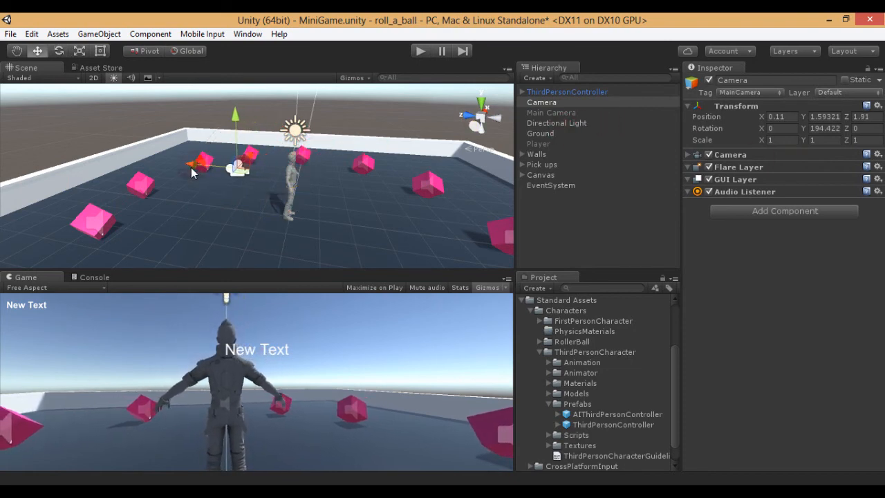
pyautogui.moveTo(235, 119); pyautogui.dragTo(234, 101)
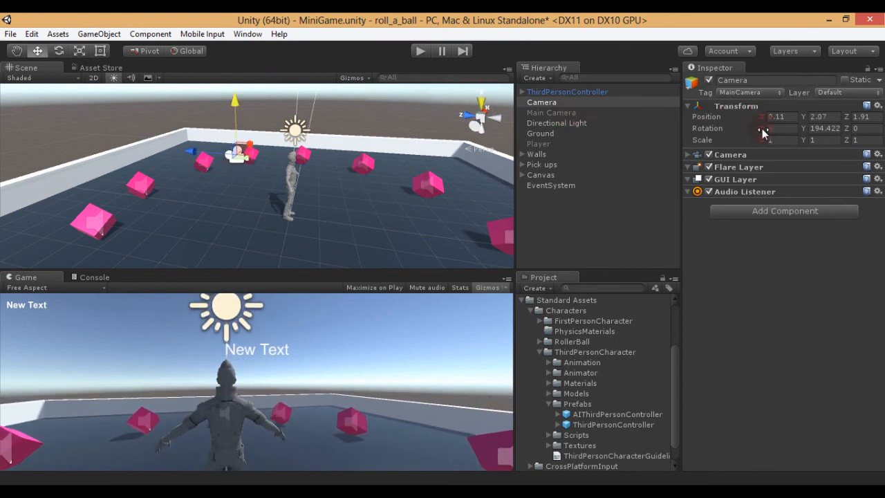
# Tilt the Camera down to 16.22° on X, then try a Y rotation of 0 and undo it
pyautogui.moveTo(765, 132); pyautogui.dragTo(235, 156)
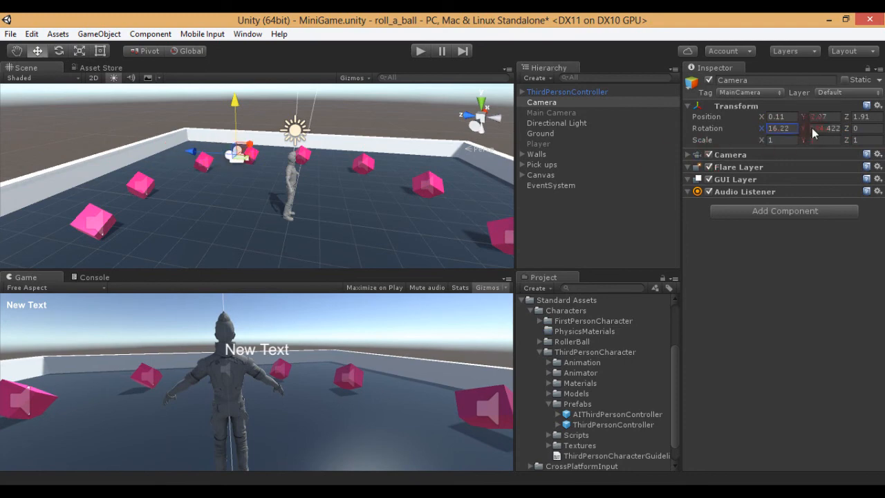
pyautogui.write('0')
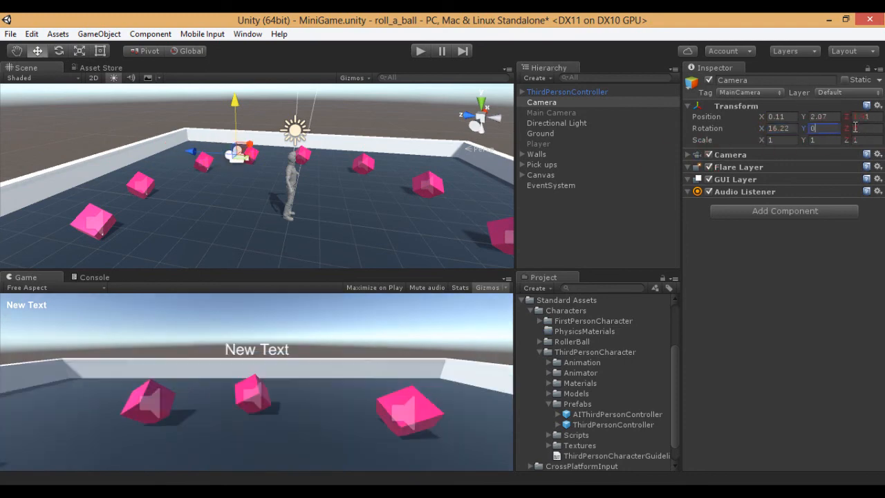
pyautogui.hotkey('ctrl', 'z')
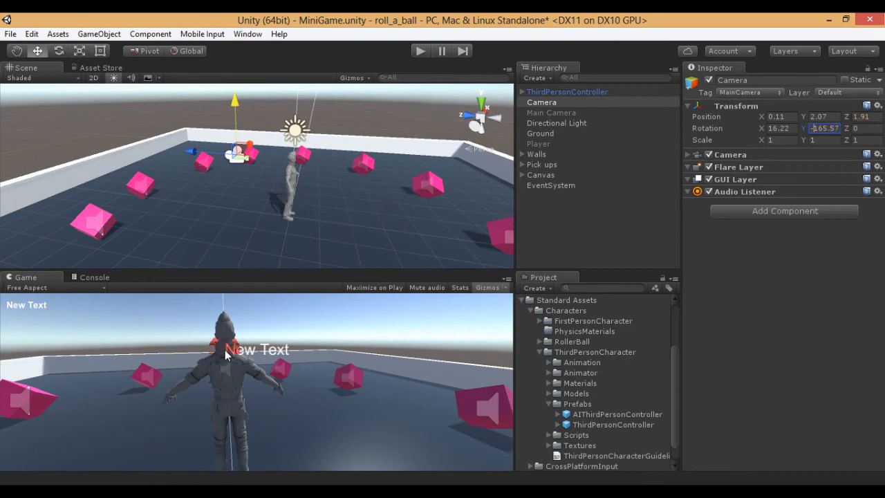
# Move the Camera closer to the character's back, to about Z 1.37, and rotate it to about -168.7° on Y
pyautogui.moveTo(194, 154); pyautogui.dragTo(216, 156)
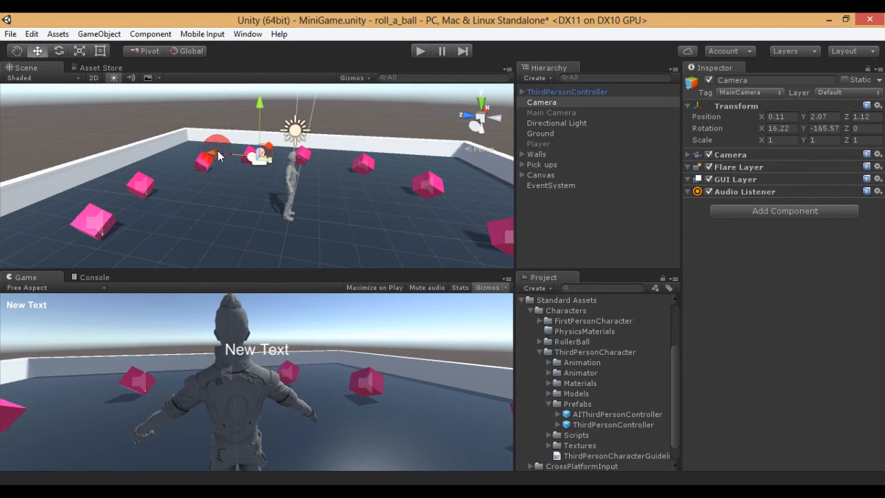
pyautogui.press('e')
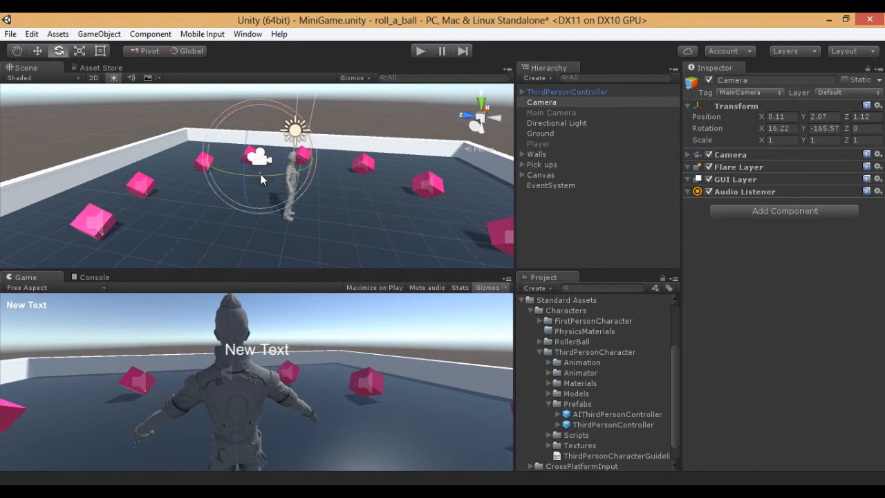
pyautogui.moveTo(260, 174); pyautogui.dragTo(246, 163)
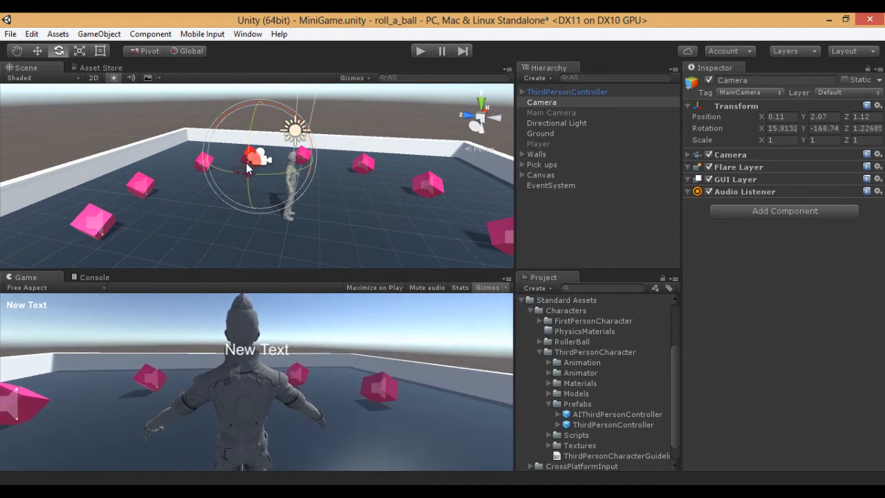
pyautogui.press('w')
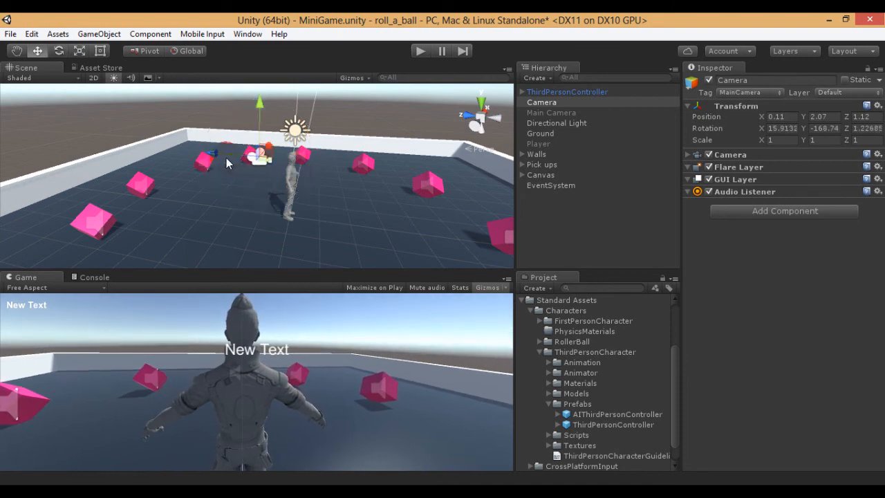
pyautogui.moveTo(227, 163); pyautogui.dragTo(210, 161)
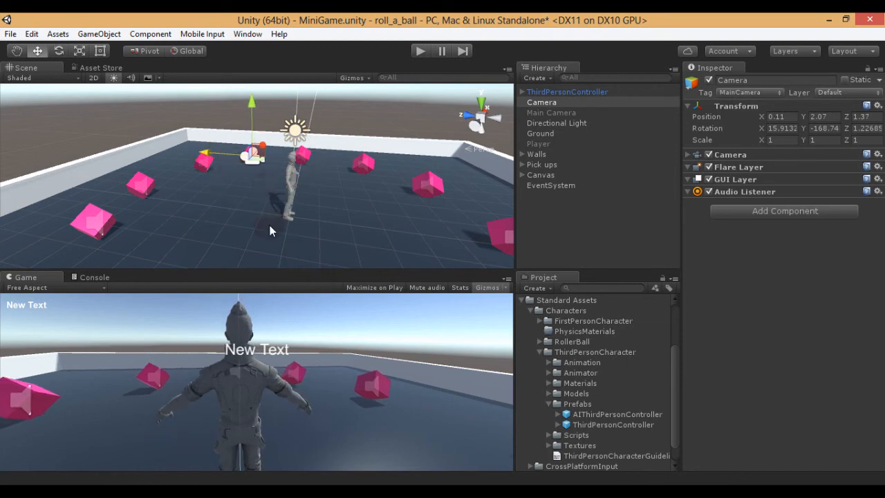
# Enable Maximize on Play for the Game view and start the game
pyautogui.click(369, 291)
pyautogui.click(366, 293)
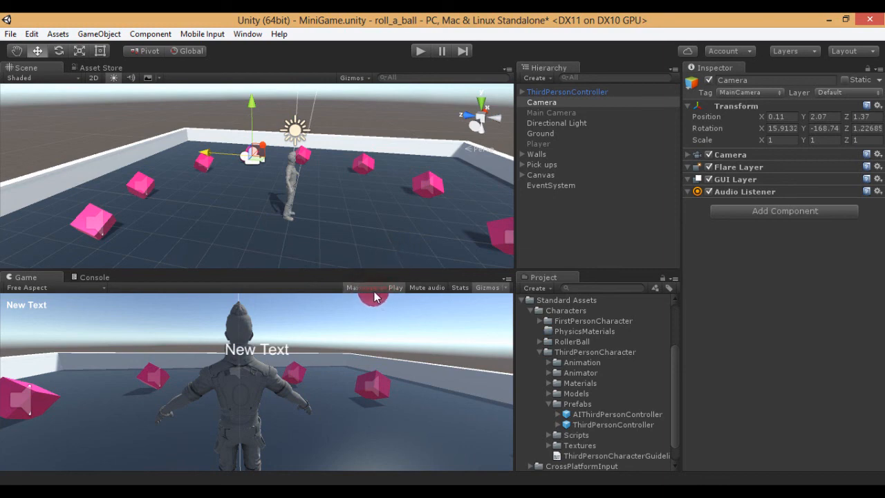
pyautogui.click(421, 51)
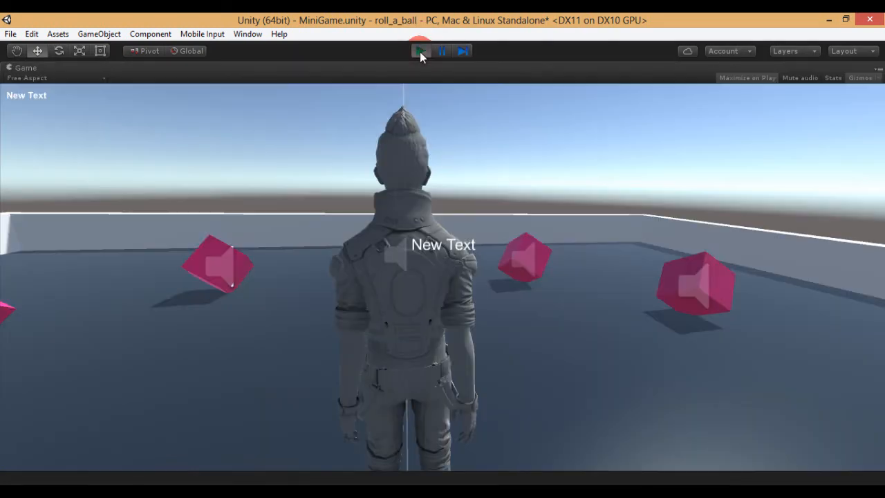
# Run the character forward and sideways to check whether the camera follows, and stop the game
pyautogui.click(419, 192)
pyautogui.press('w')
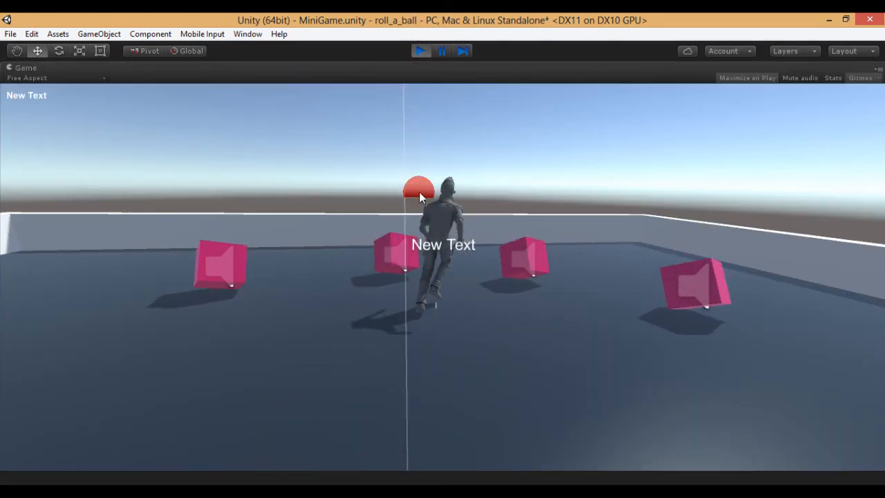
pyautogui.press('d')
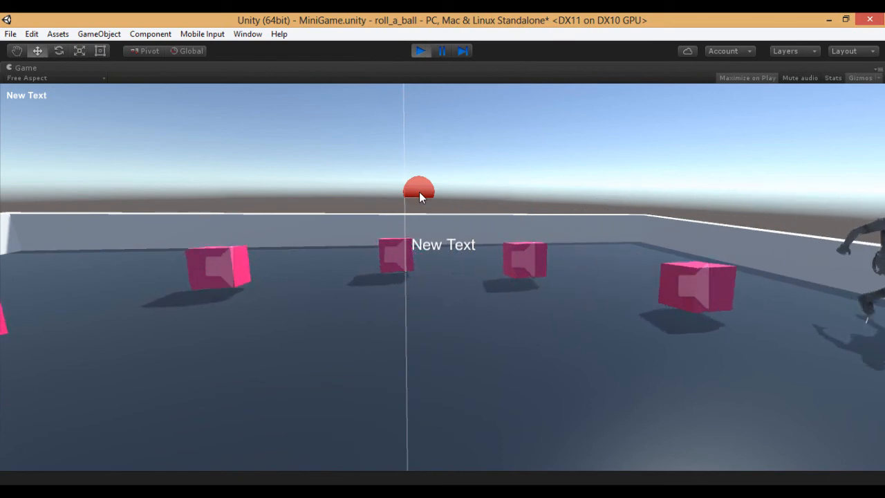
pyautogui.press('a')
pyautogui.press('d')
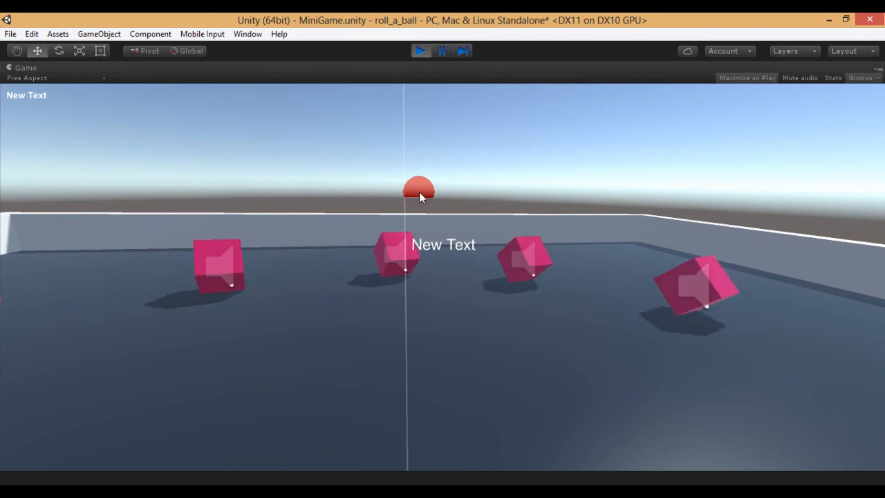
pyautogui.press('a')
pyautogui.press('w')
pyautogui.press('a')
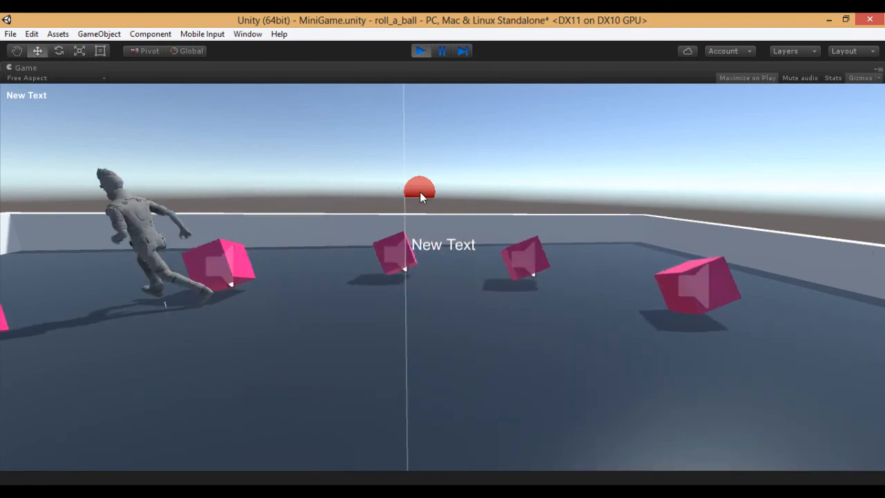
pyautogui.click(421, 51)
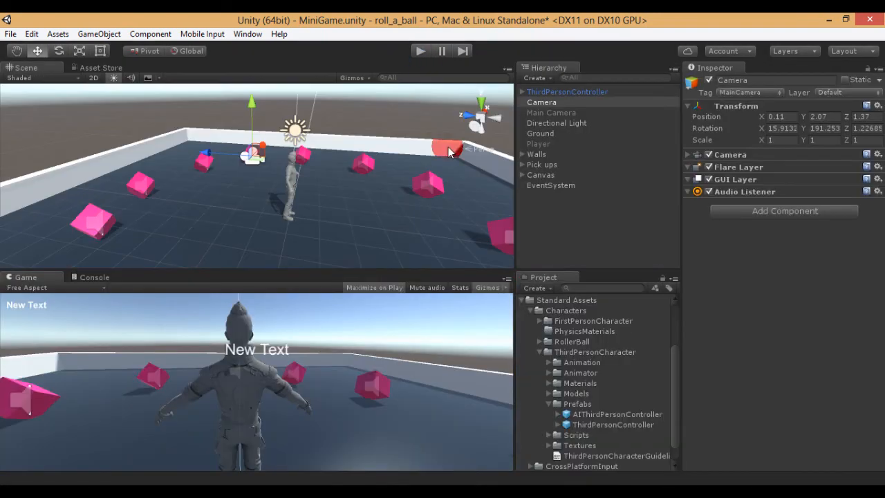
# Make the Camera a child of ThirdPersonController, and briefly play the game to check the view
pyautogui.moveTo(534, 105); pyautogui.dragTo(539, 96)
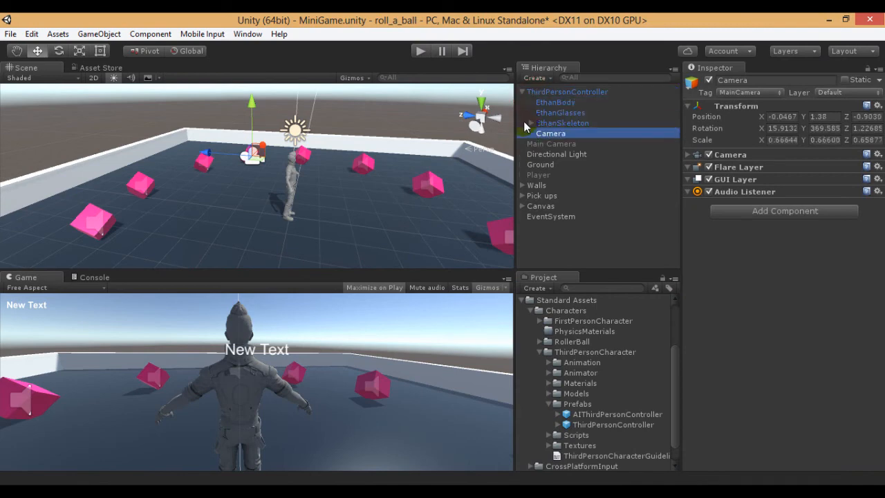
pyautogui.click(546, 92)
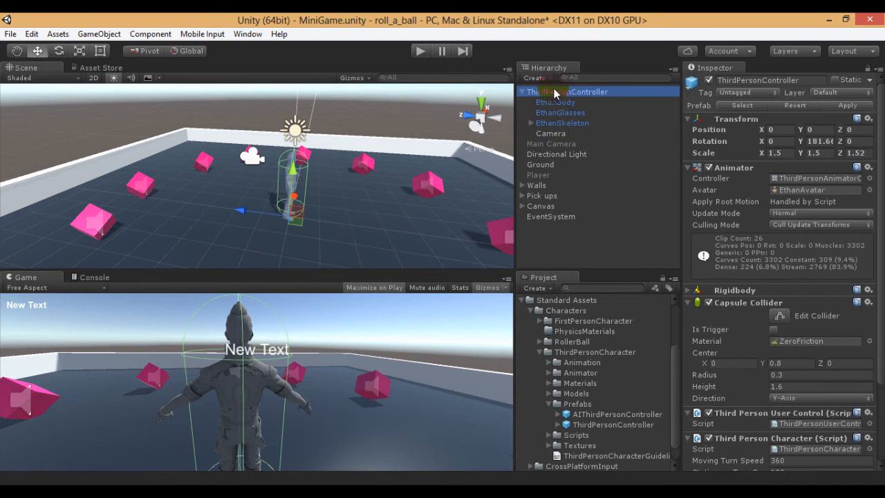
pyautogui.click(419, 53)
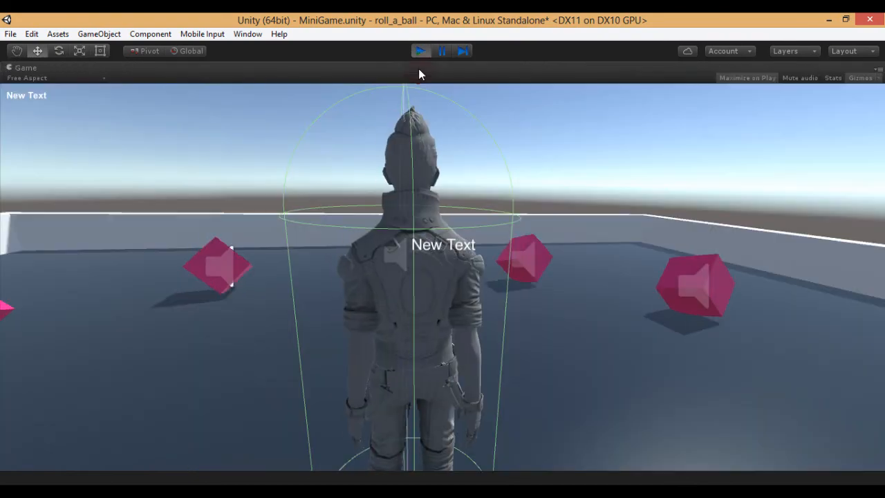
pyautogui.click(444, 127)
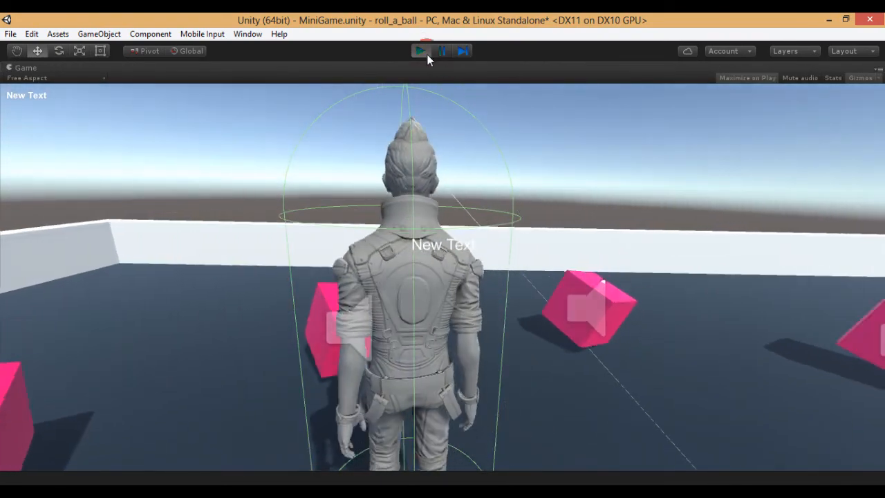
pyautogui.click(421, 51)
pyautogui.click(364, 140)
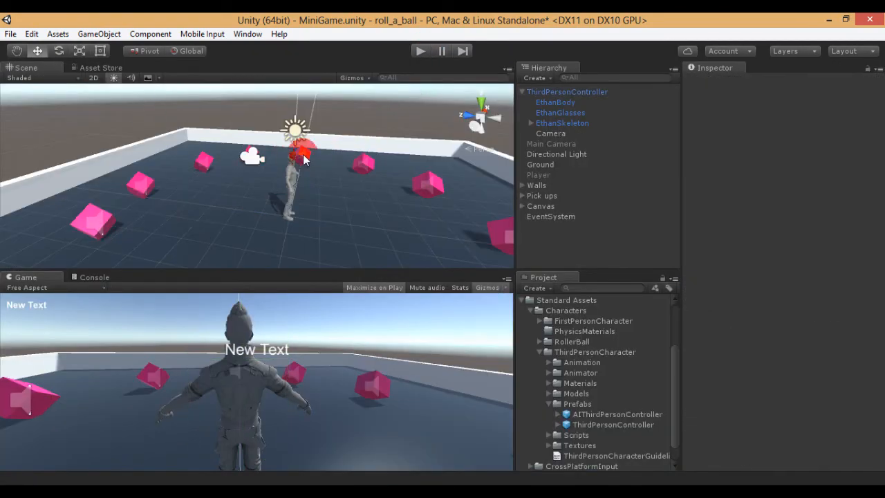
# Play the game again, run, turn and jump with the character to test the parented camera, and stop the game
pyautogui.click(419, 51)
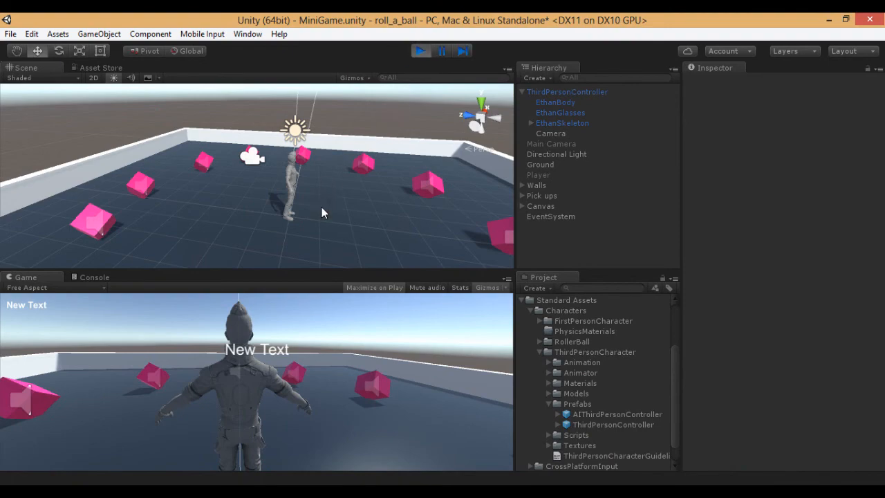
pyautogui.press('w')
pyautogui.press('d')
pyautogui.press('d')
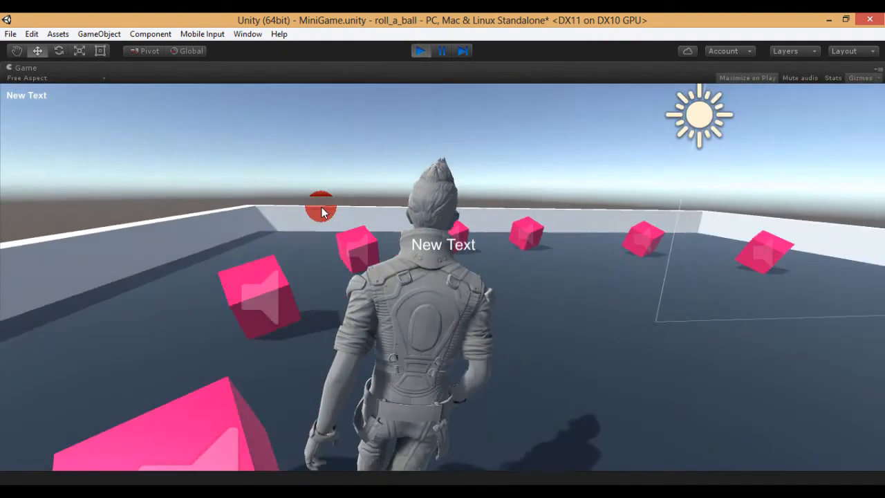
pyautogui.press('w')
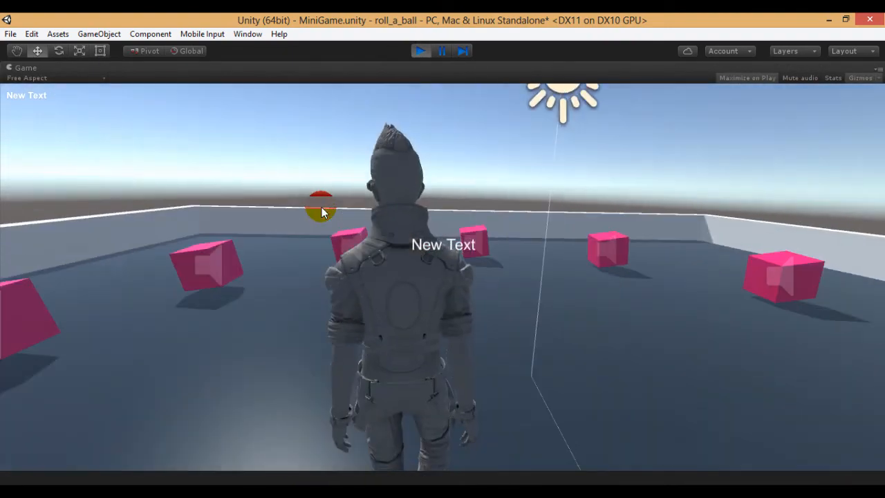
pyautogui.press('d')
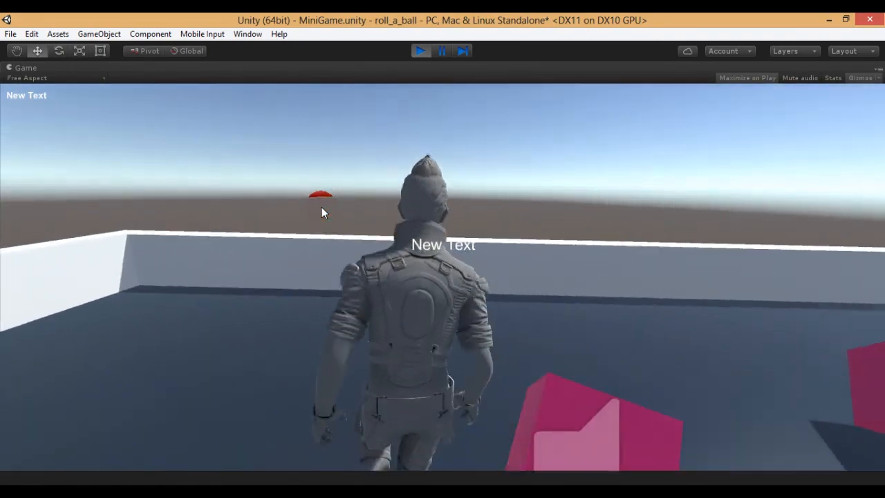
pyautogui.press('d')
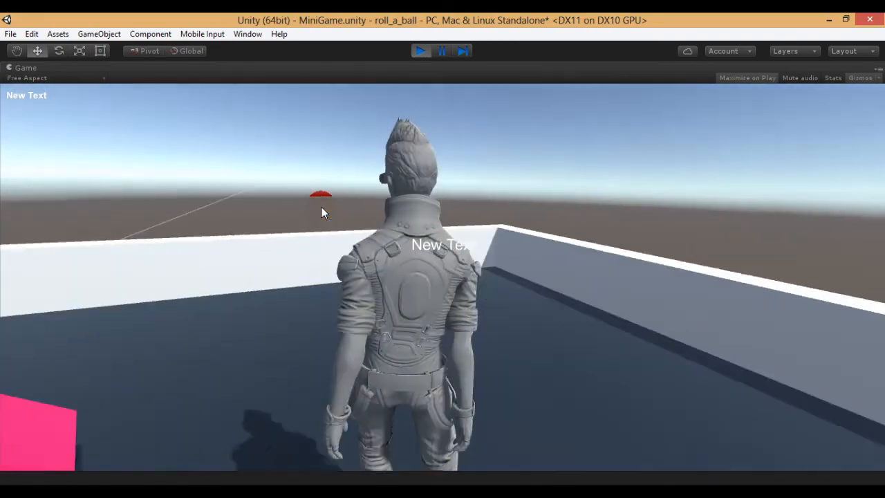
pyautogui.press('space')
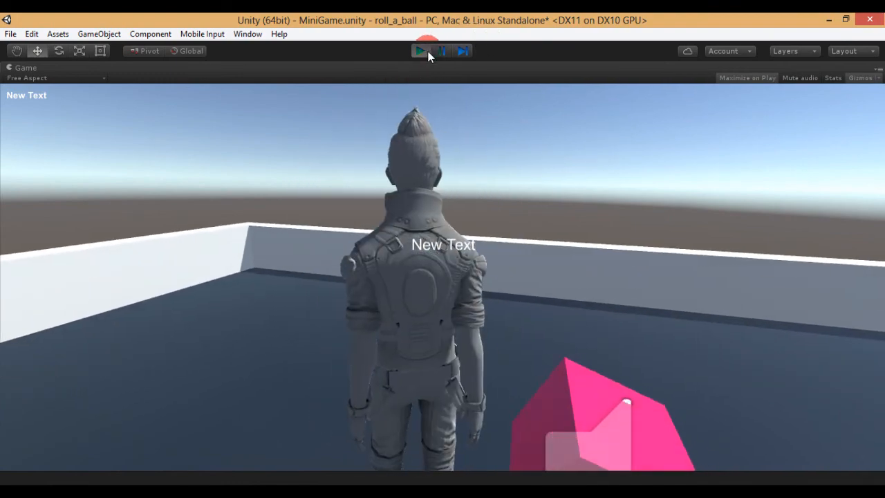
pyautogui.click(421, 51)
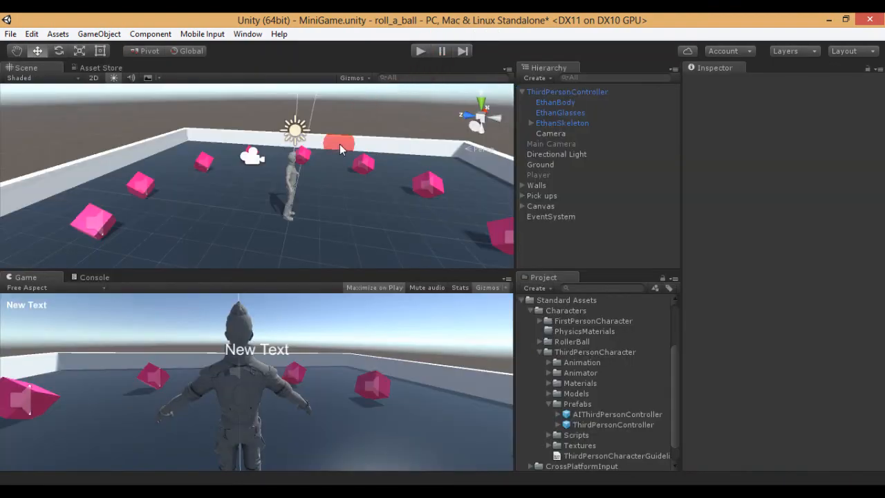
# Move the child Camera farther behind the character, to about local X -0.16 and Z -1.52, and start the game
pyautogui.click(550, 133)
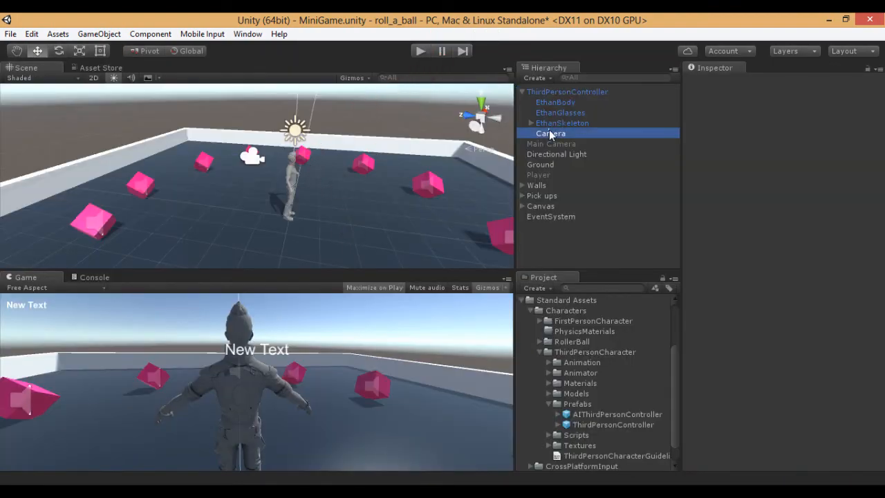
pyautogui.moveTo(206, 158); pyautogui.dragTo(245, 142)
pyautogui.click(421, 50)
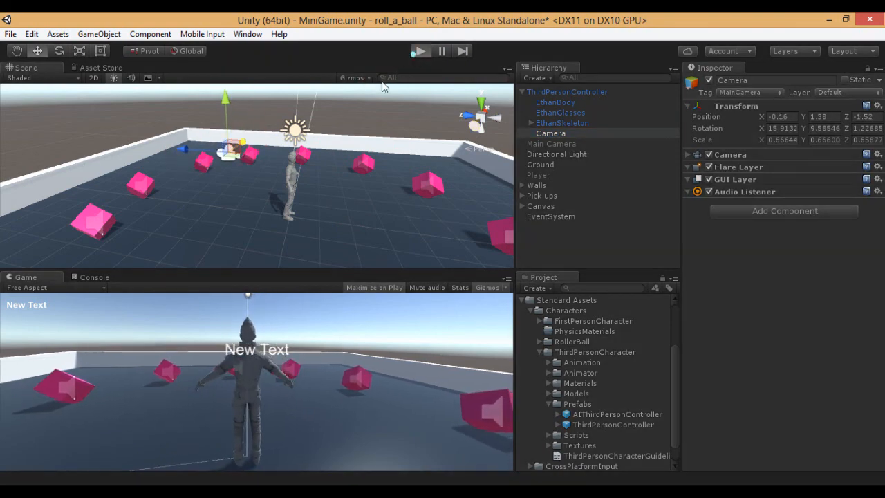
# Run, turn and crouch with the character around the arena to test the repositioned follow camera, and stop the game
pyautogui.press('w')
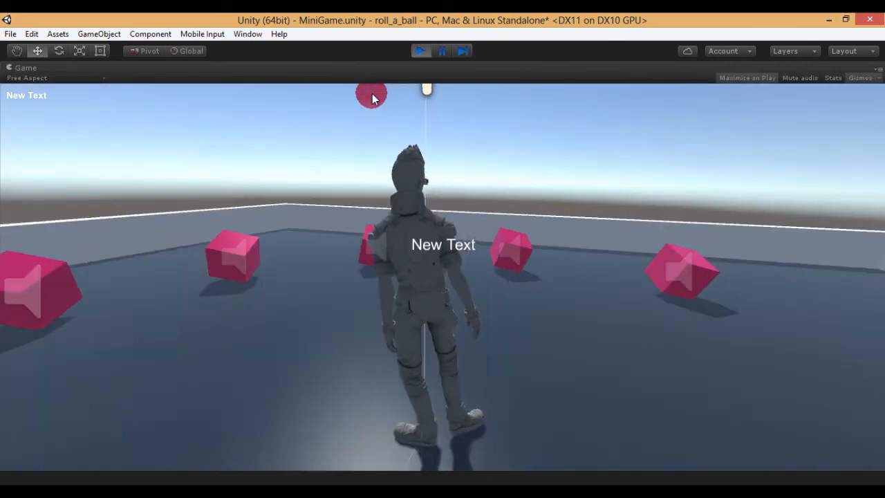
pyautogui.press('d')
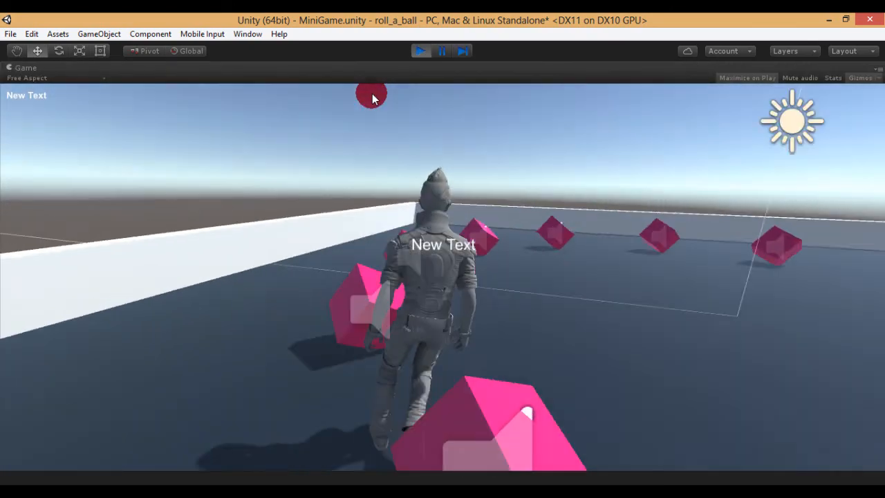
pyautogui.press('w')
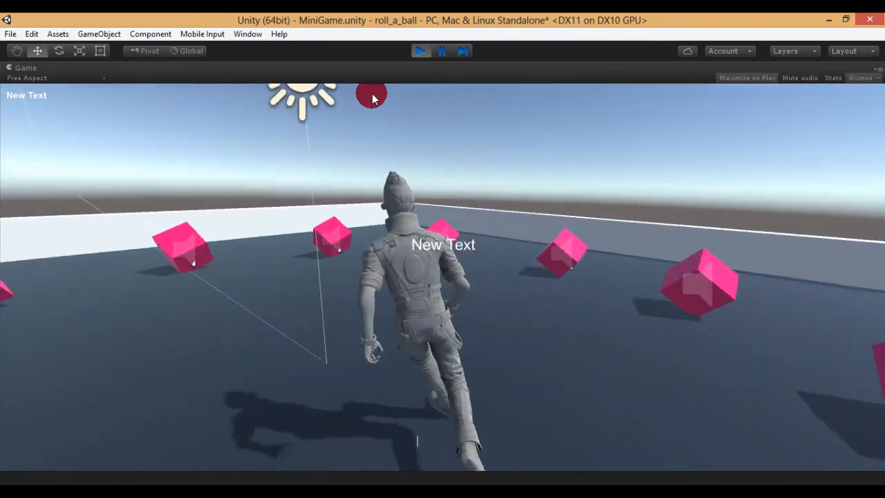
pyautogui.press('d')
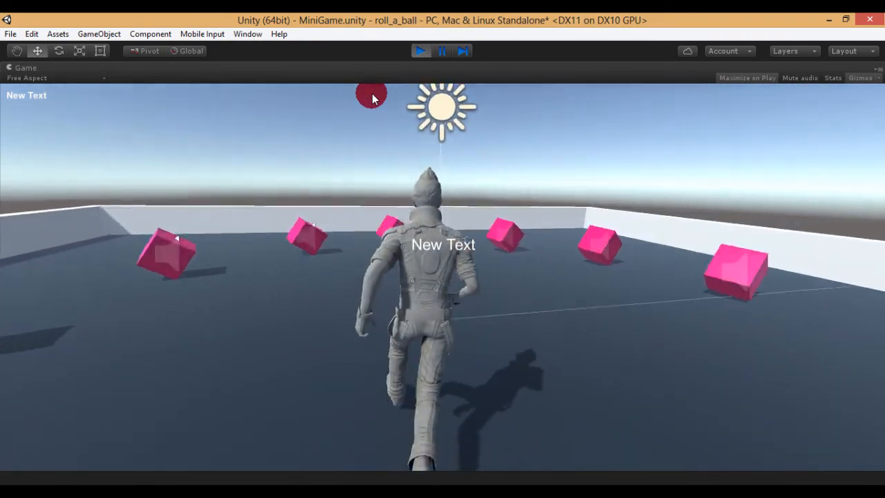
pyautogui.press('c')
pyautogui.press('c')
pyautogui.press('d')
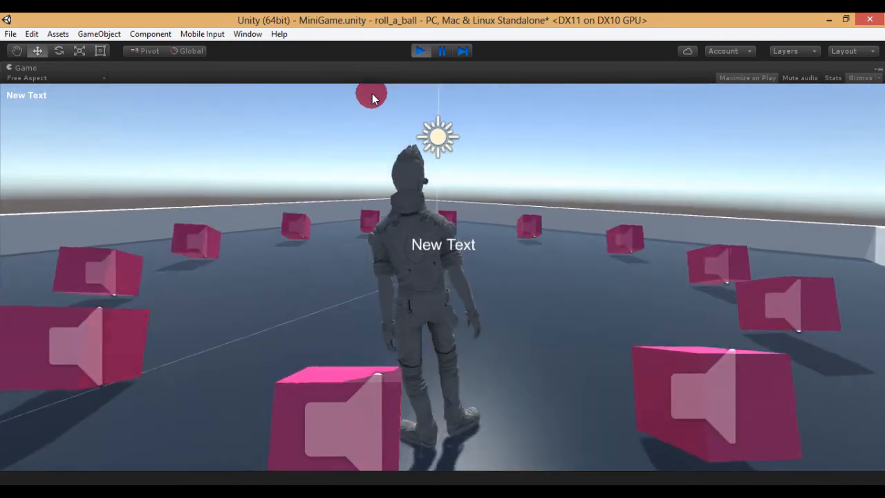
pyautogui.press('a')
pyautogui.press('d')
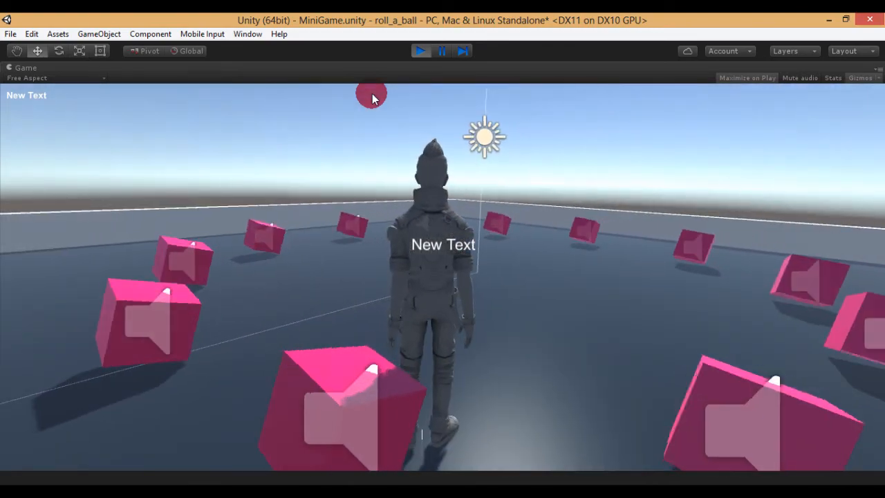
pyautogui.press('a')
pyautogui.press('c')
pyautogui.press('d')
pyautogui.press('w')
pyautogui.press('d')
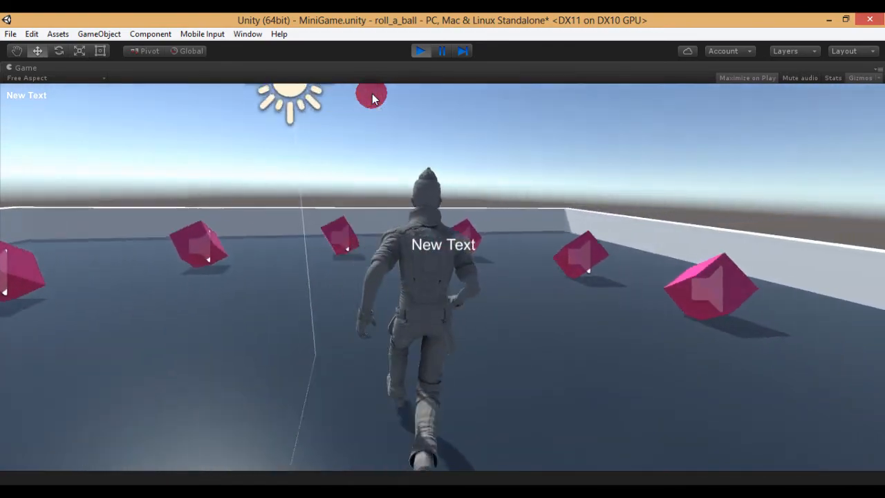
pyautogui.press('a')
pyautogui.press('w')
pyautogui.press('d')
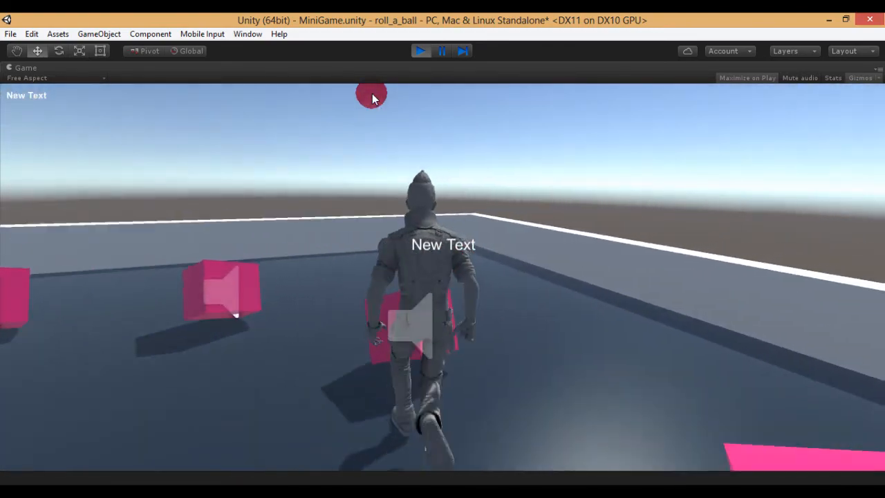
pyautogui.press('a')
pyautogui.press('c')
pyautogui.press('d')
pyautogui.press('a')
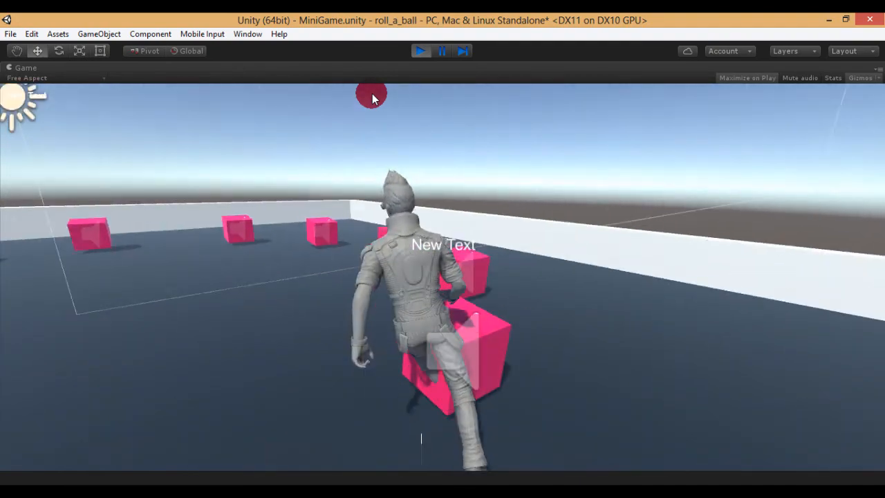
pyautogui.press('w')
pyautogui.press('w')
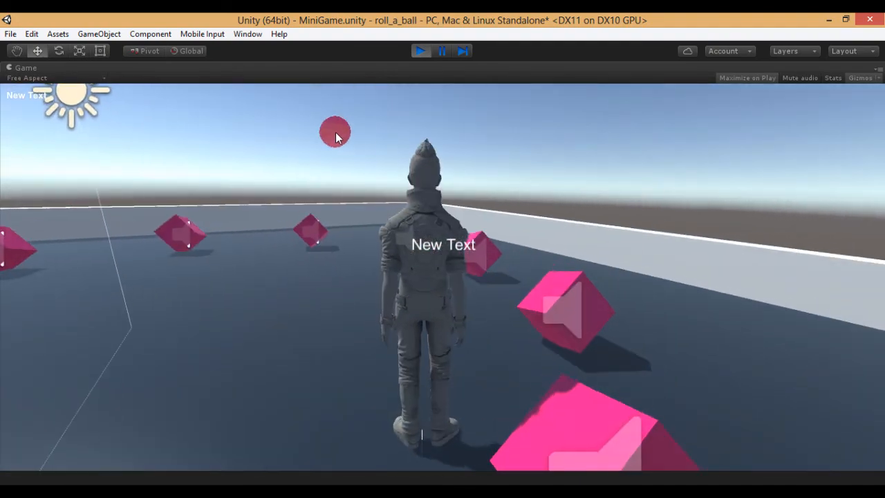
pyautogui.press('a')
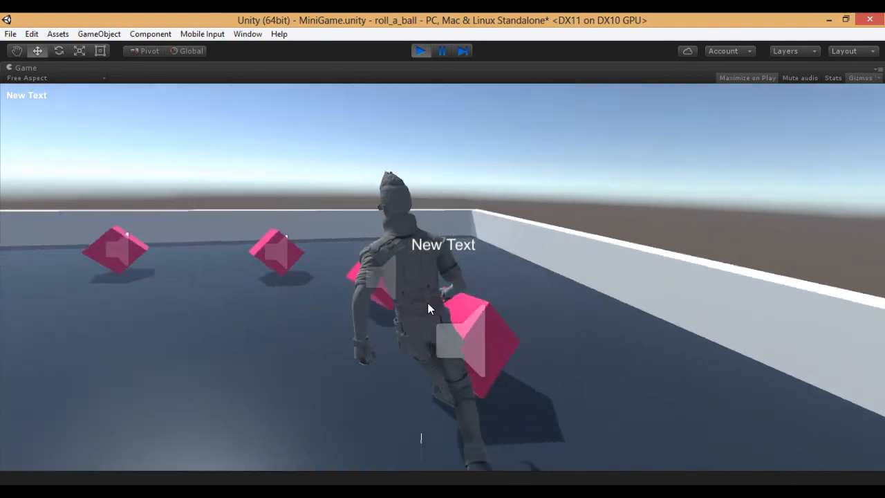
pyautogui.press('d')
pyautogui.press('a')
pyautogui.press('d')
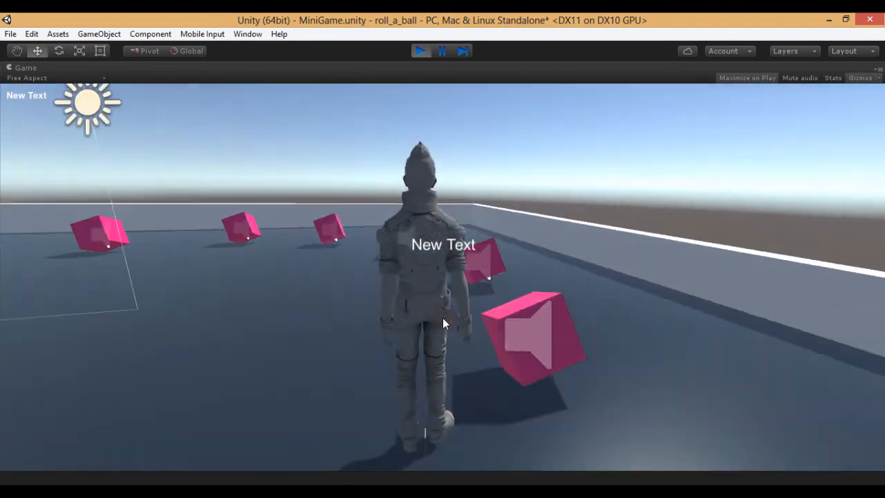
pyautogui.press('a')
pyautogui.press('d')
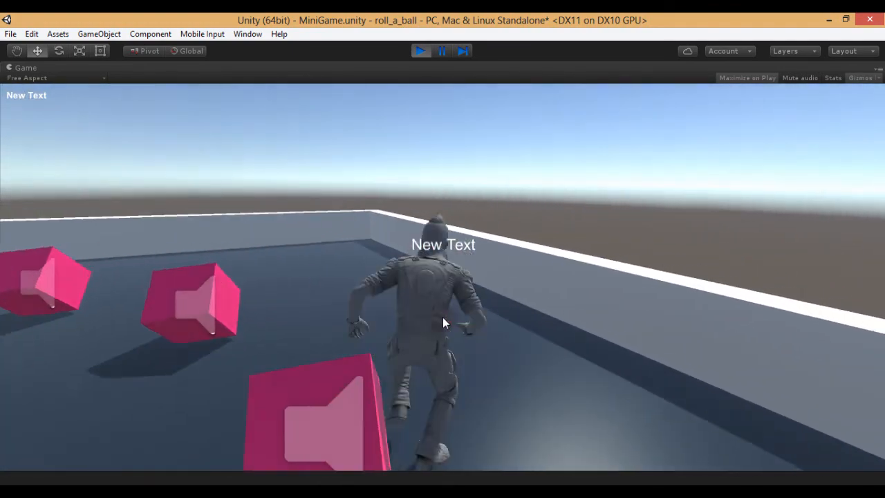
pyautogui.press('a')
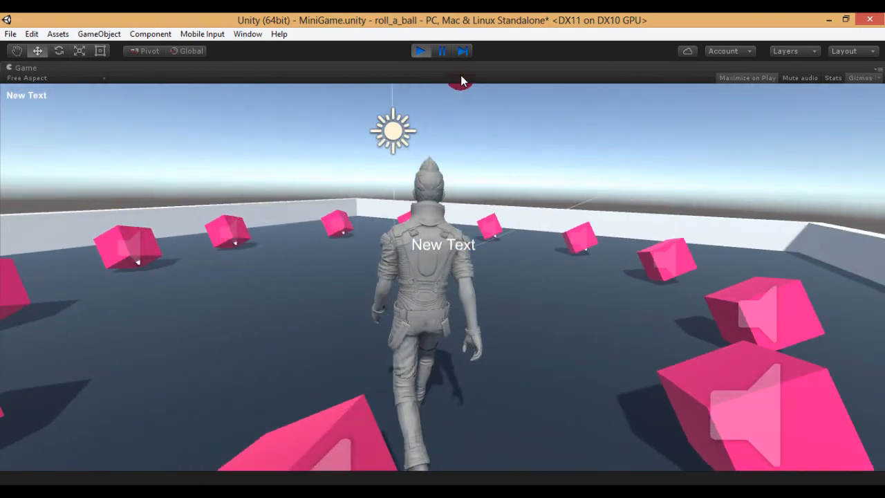
pyautogui.click(420, 51)
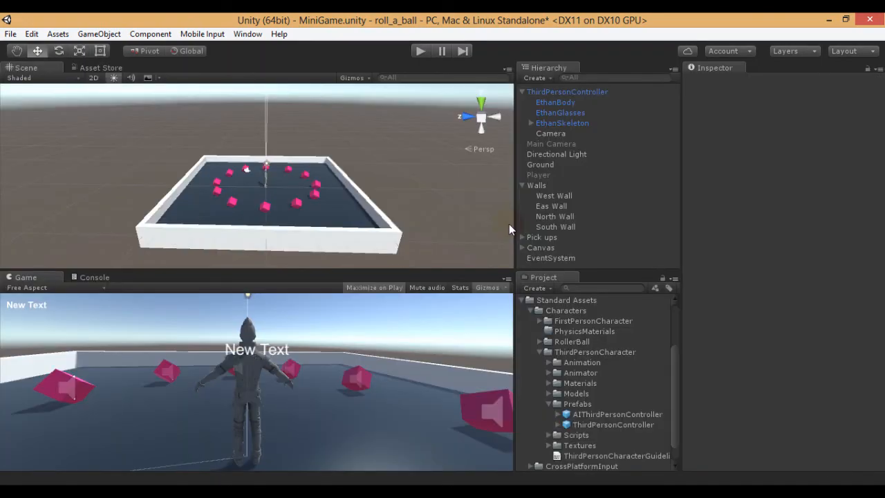
# Reopen the MiniGame scene from the project's Scenes folder, saving the modified scene
pyautogui.scroll(3, 571, 388)
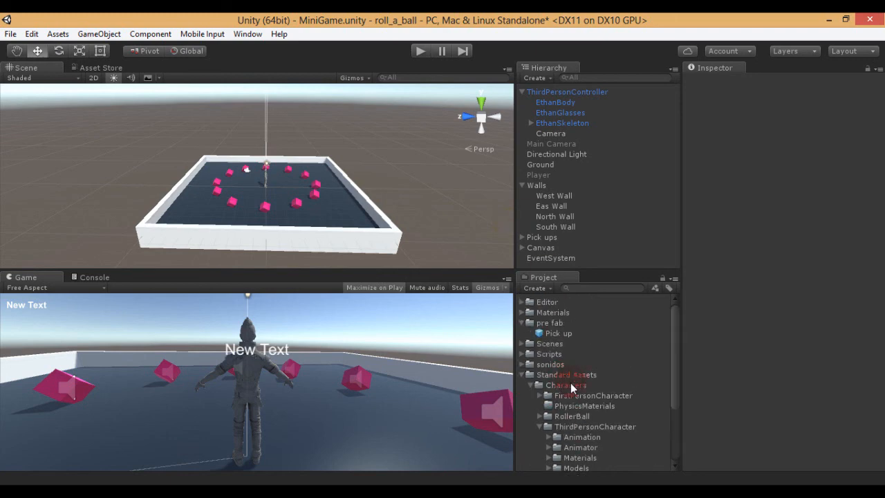
pyautogui.click(522, 375)
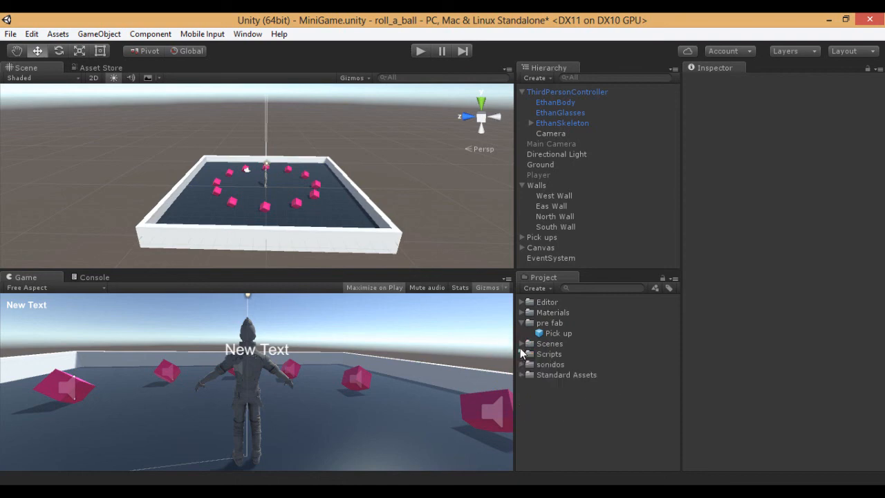
pyautogui.click(524, 348)
pyautogui.doubleClick(551, 354)
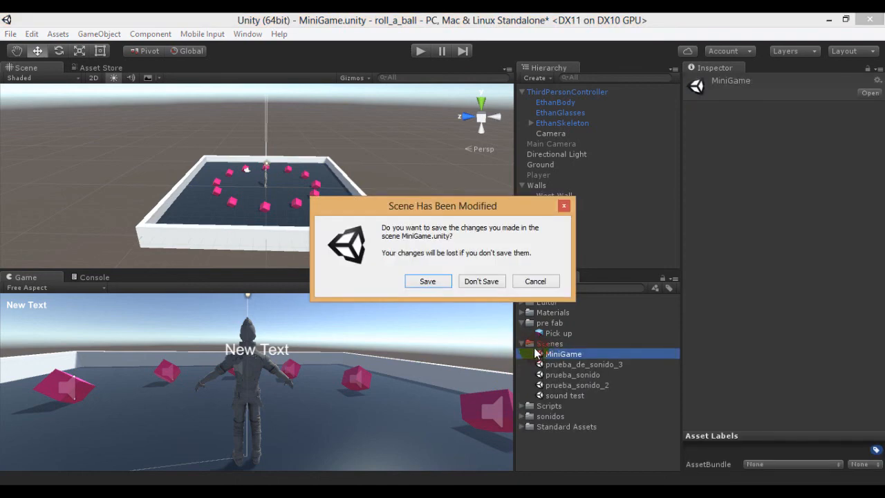
pyautogui.click(428, 281)
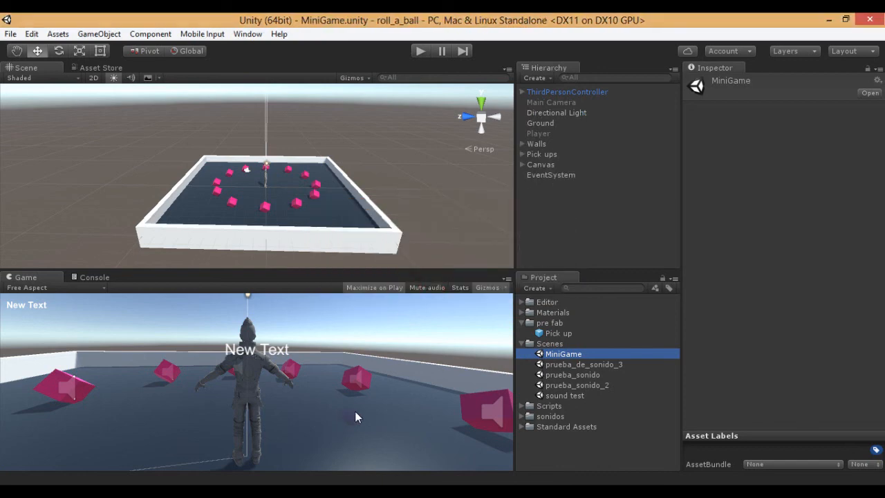
# Deactivate ThirdPersonController and reactivate the Main Camera and Player objects
pyautogui.click(546, 92)
pyautogui.click(546, 102)
pyautogui.click(547, 93)
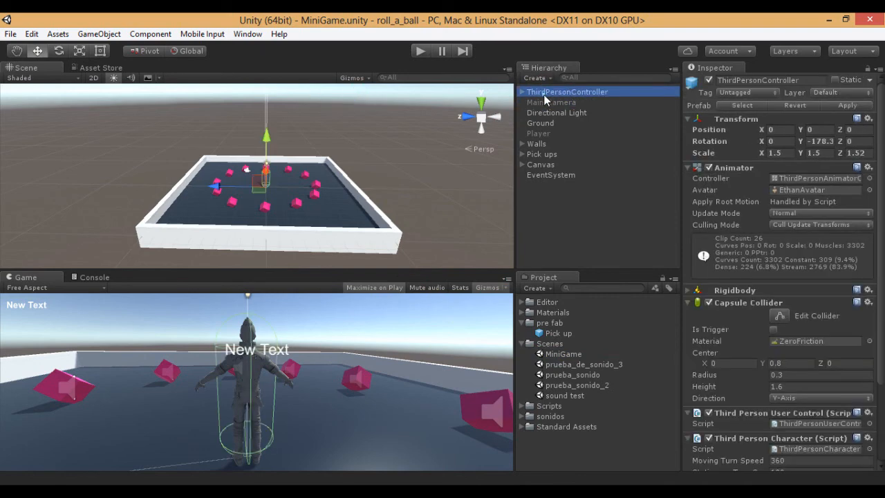
pyautogui.click(708, 81)
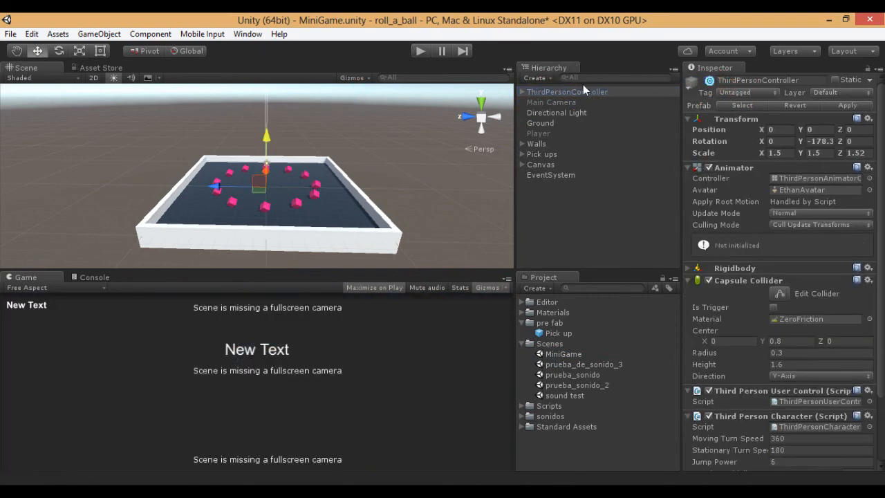
pyautogui.click(550, 102)
pyautogui.click(708, 81)
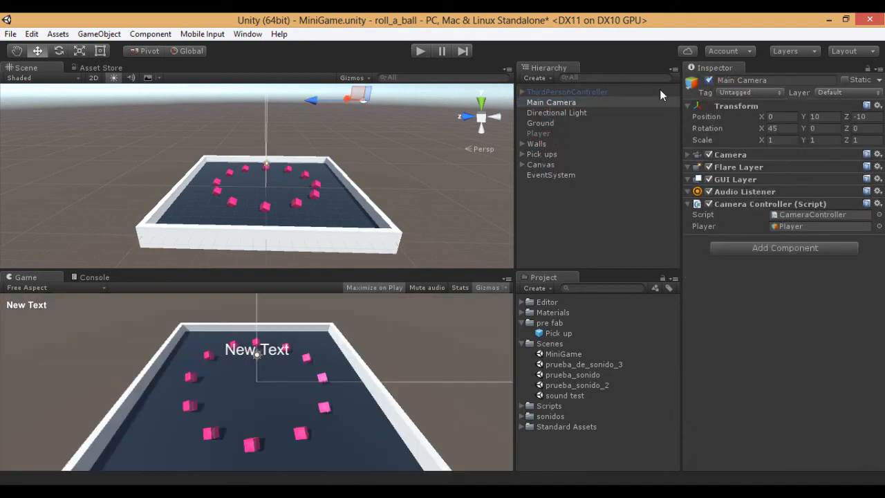
pyautogui.click(538, 134)
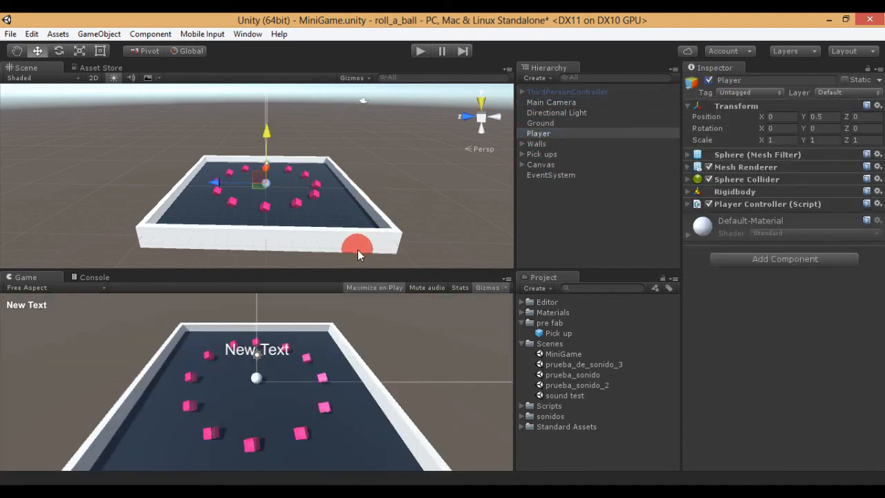
# Duplicate South Wall within the Walls group and move the copy to about X 15.57 and Z -3.5
pyautogui.click(230, 181)
pyautogui.scroll(5, 234, 173)
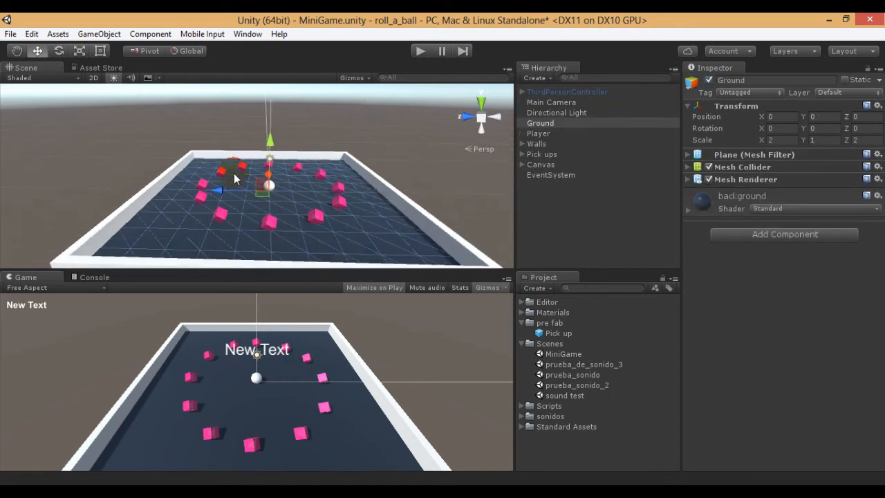
pyautogui.scroll(-6, 238, 190)
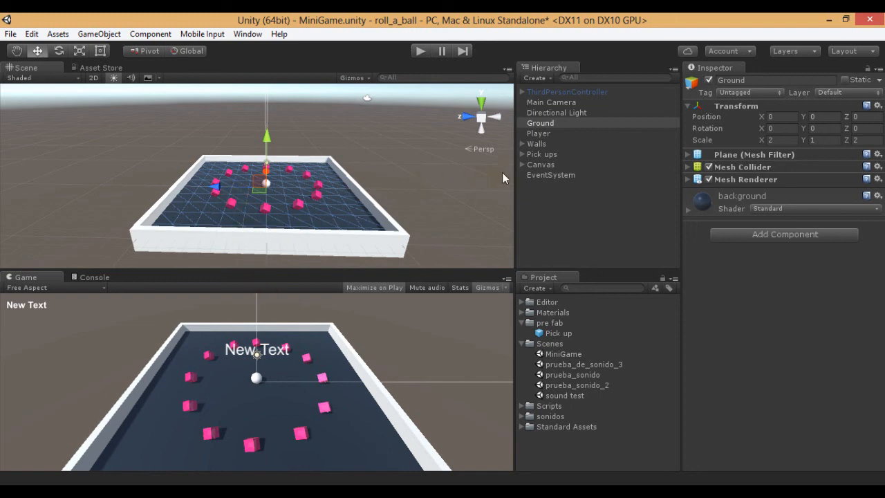
pyautogui.click(522, 143)
pyautogui.click(544, 184)
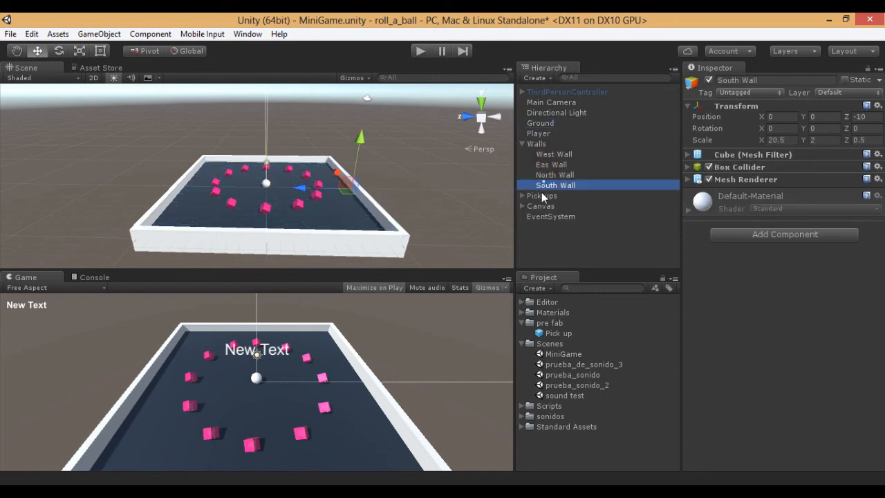
pyautogui.hotkey('ctrl', 'd')
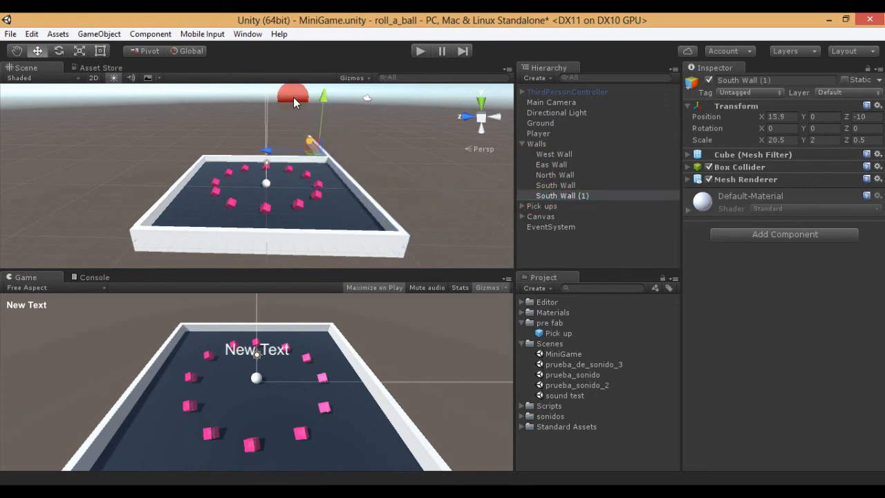
pyautogui.moveTo(259, 151); pyautogui.dragTo(279, 150)
pyautogui.scroll(-1, 298, 135)
pyautogui.keyDown('alt'); pyautogui.moveTo(143, 159); pyautogui.dragTo(404, 148); pyautogui.keyUp('alt')
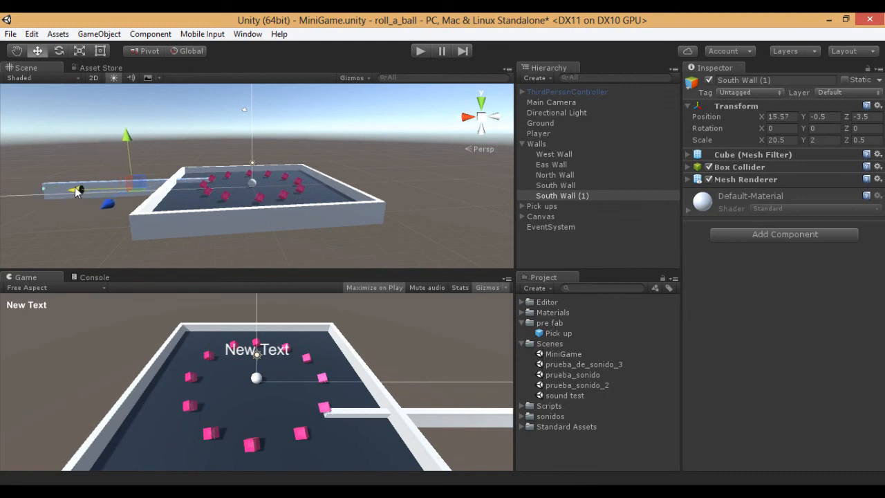
# Set the copied wall's Y scale to 6 and raise it to about Y 2.66
pyautogui.moveTo(129, 140)
pyautogui.mouseDown()
pyautogui.moveTo(126, 123)
pyautogui.moveTo(126, 132)
pyautogui.mouseUp()
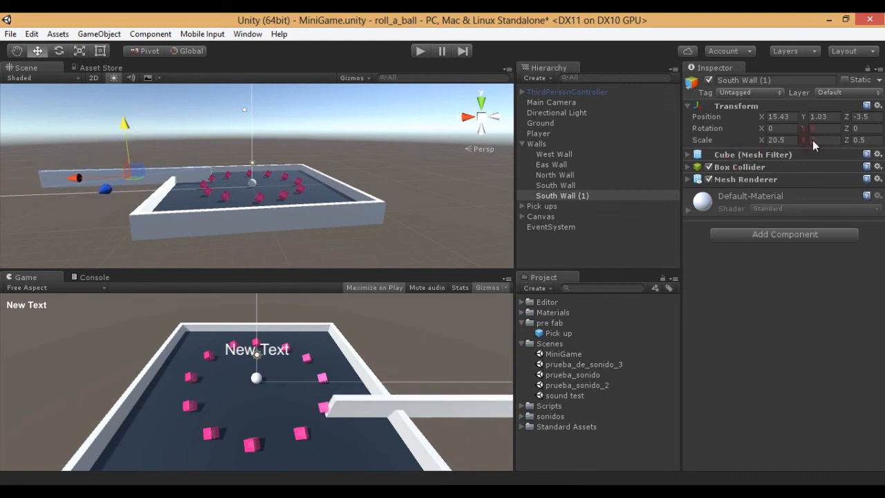
pyautogui.write('3')
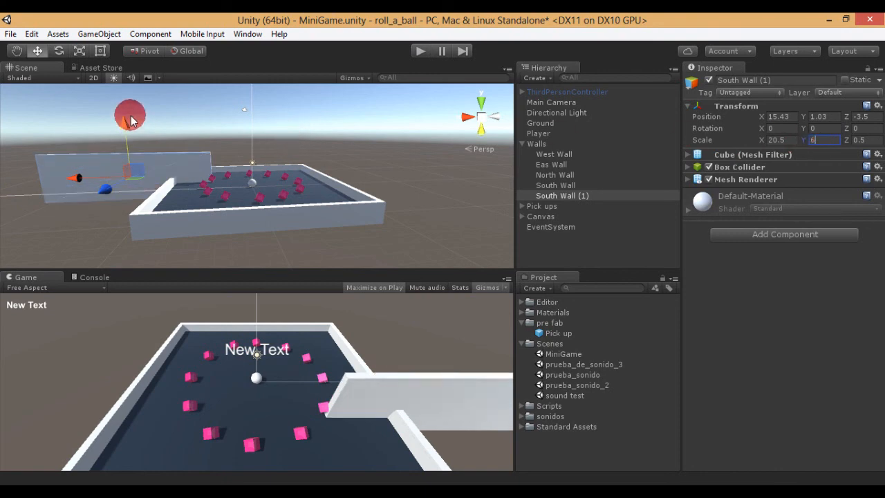
pyautogui.press('Return')
pyautogui.moveTo(120, 123); pyautogui.dragTo(102, 124)
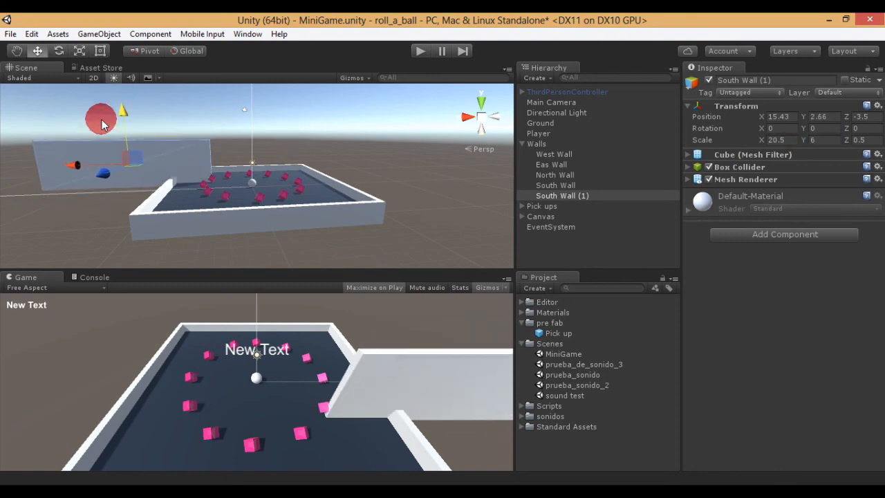
# Slide the tall wall copy partly into the arena, to about X 7.5, and inspect its placement from above and the side
pyautogui.moveTo(72, 168); pyautogui.dragTo(143, 171)
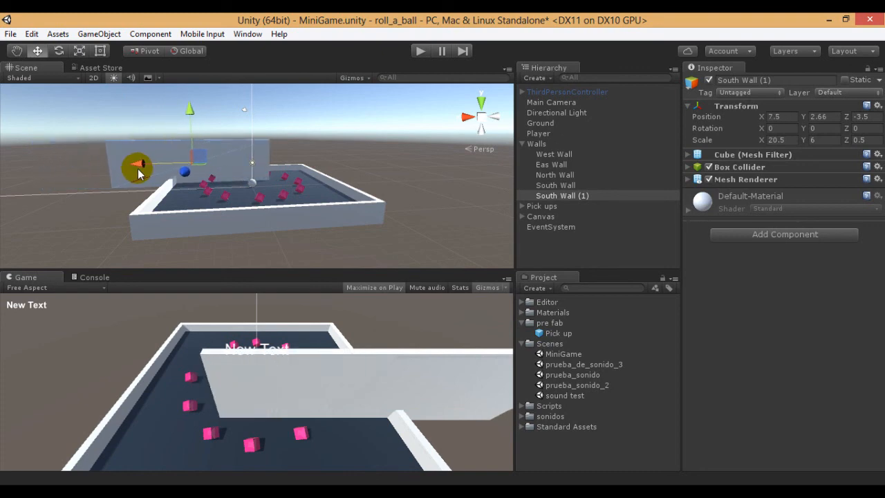
pyautogui.keyDown('alt'); pyautogui.moveTo(212, 174); pyautogui.dragTo(243, 192); pyautogui.keyUp('alt')
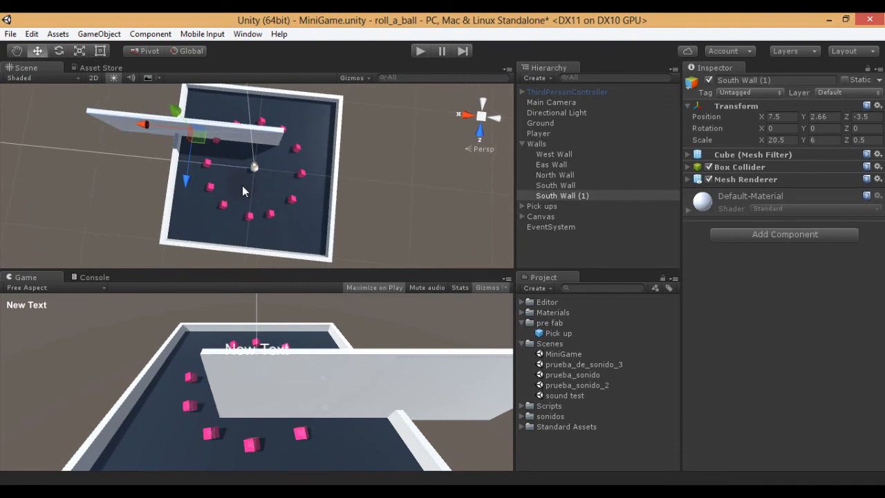
pyautogui.scroll(2, 196, 197)
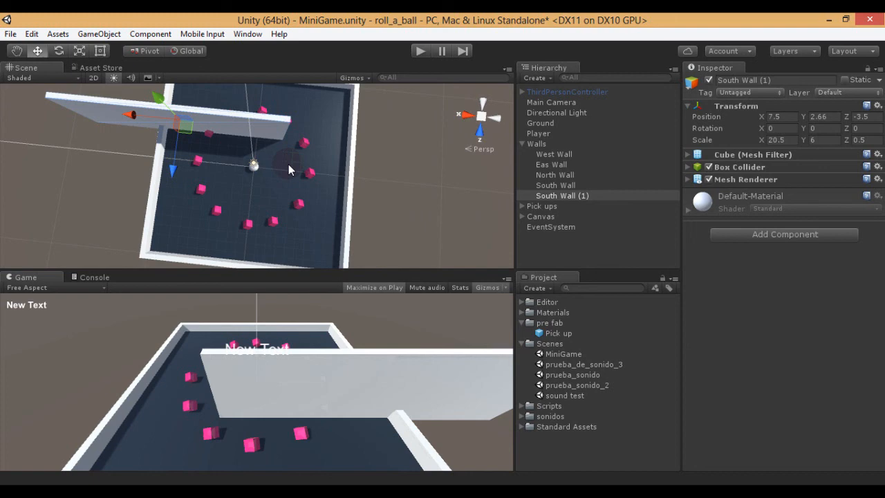
pyautogui.click(197, 257)
pyautogui.keyDown('alt'); pyautogui.moveTo(206, 214); pyautogui.dragTo(235, 173); pyautogui.keyUp('alt')
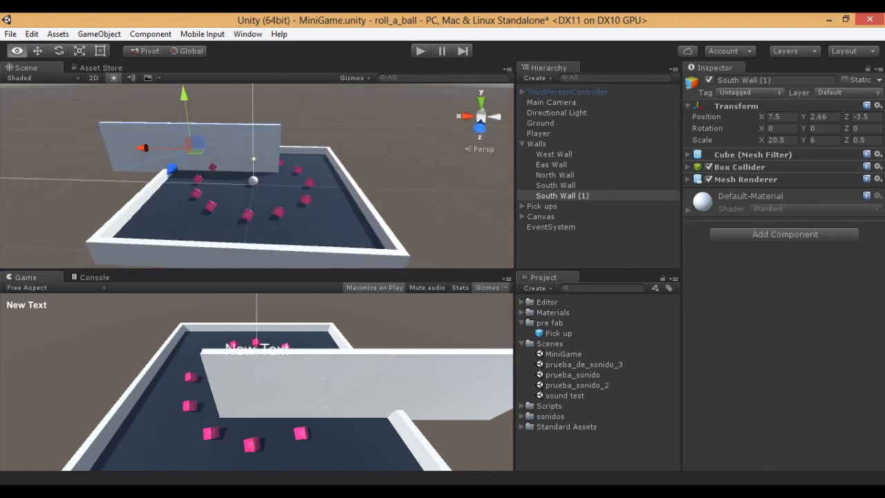
# Play the MiniGame scene and roll the ball around behind the tall wall to test how it blocks the camera's view
pyautogui.click(419, 52)
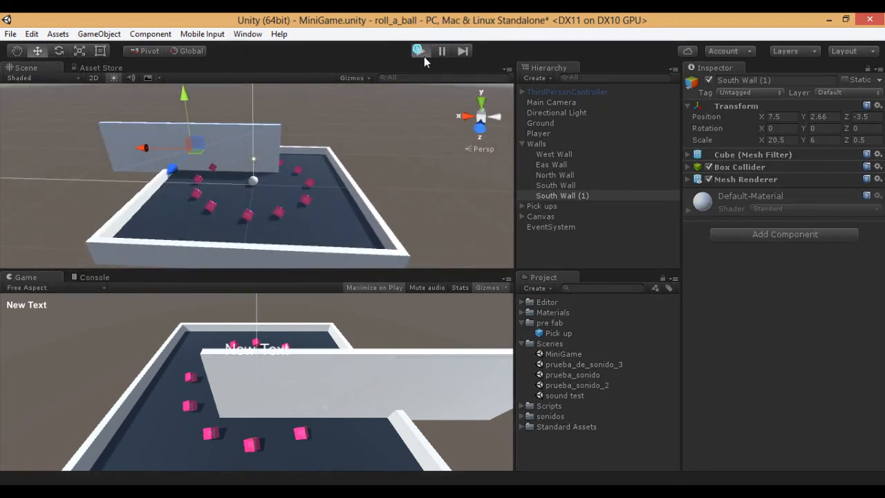
pyautogui.press('Right')
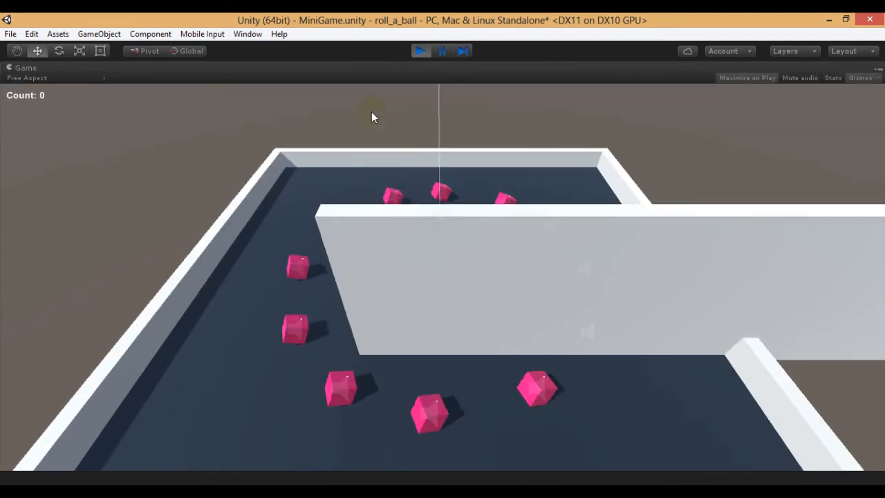
pyautogui.press('Down')
pyautogui.press('Up')
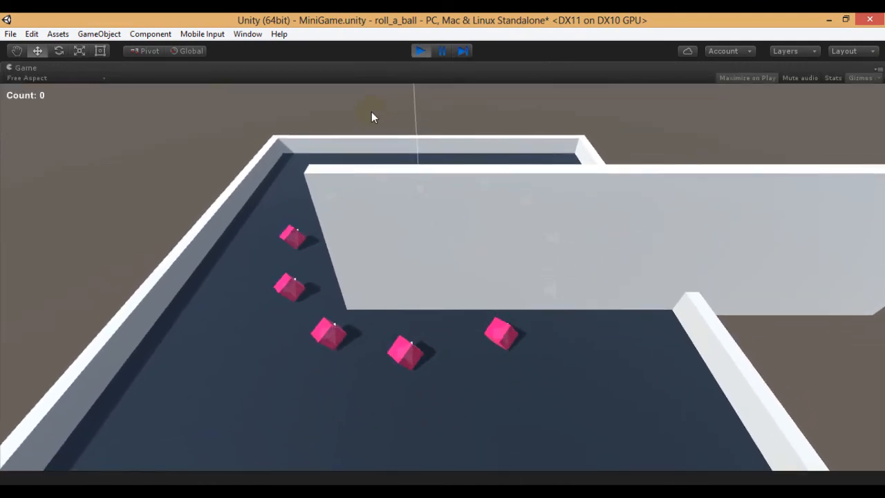
pyautogui.press('Up')
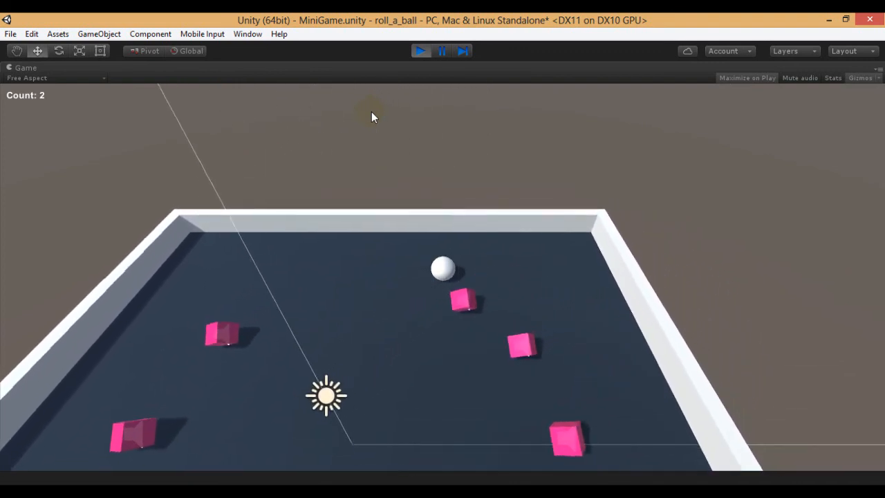
# Steer the ball through the far side of the arena and past the tall wall's free end, collecting pick-ups
pyautogui.press('Left')
pyautogui.press('Down')
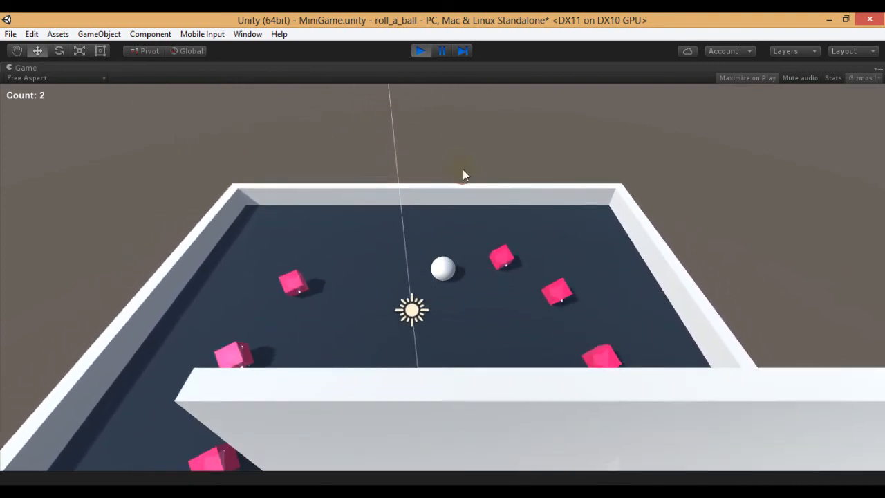
pyautogui.press('Up')
pyautogui.press('Right')
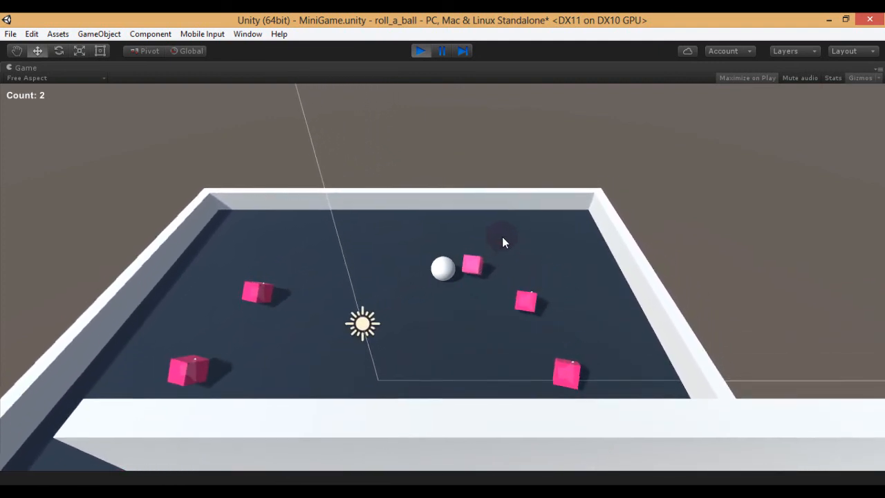
pyautogui.press('Down')
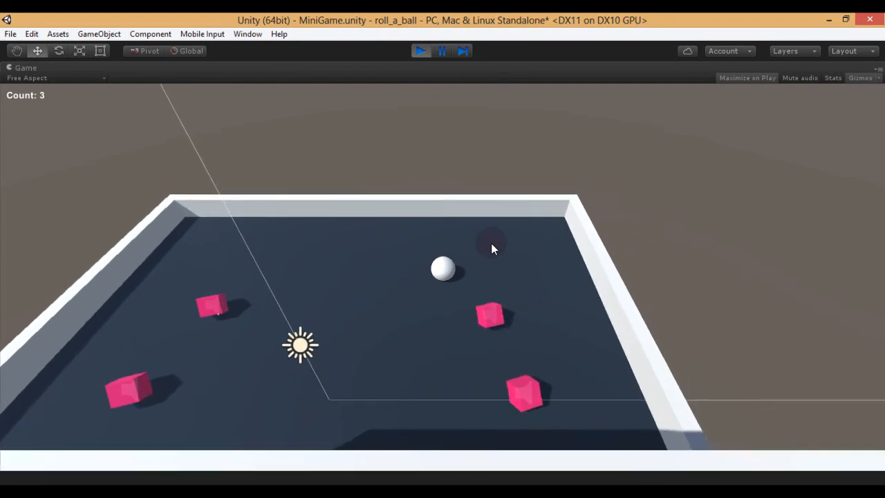
pyautogui.press('Left')
pyautogui.press('Up')
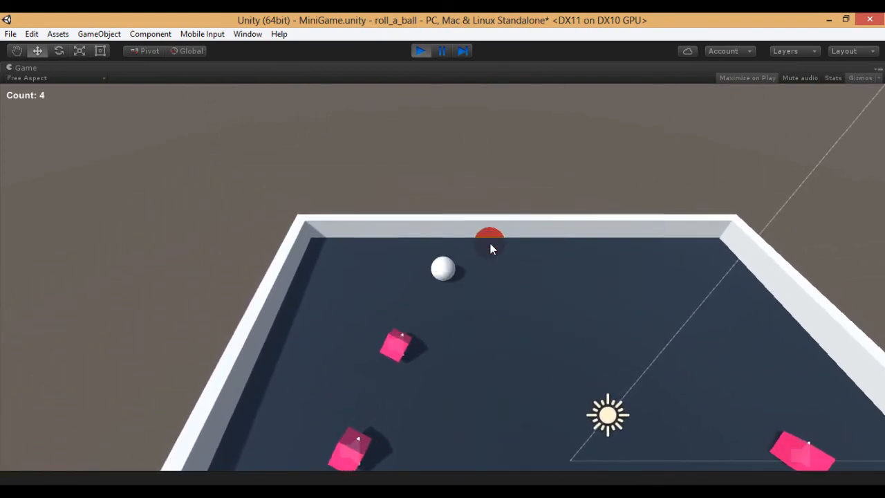
pyautogui.press('Down')
pyautogui.press('Right')
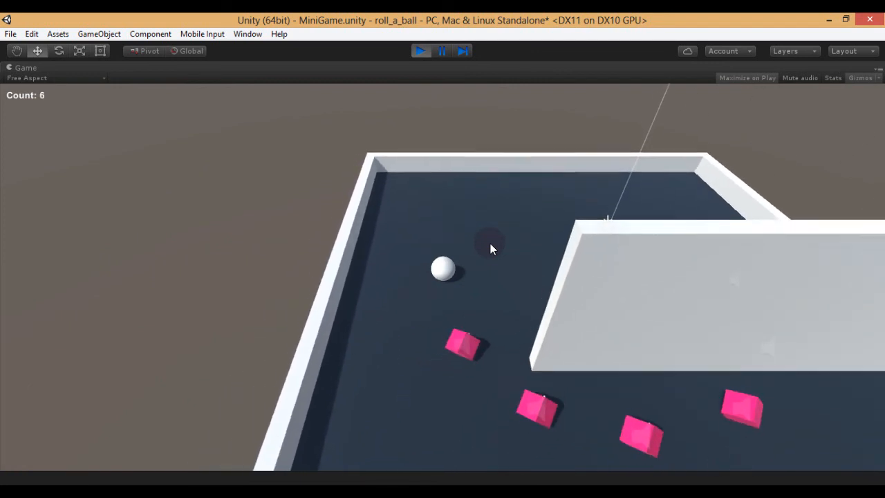
pyautogui.click(491, 247)
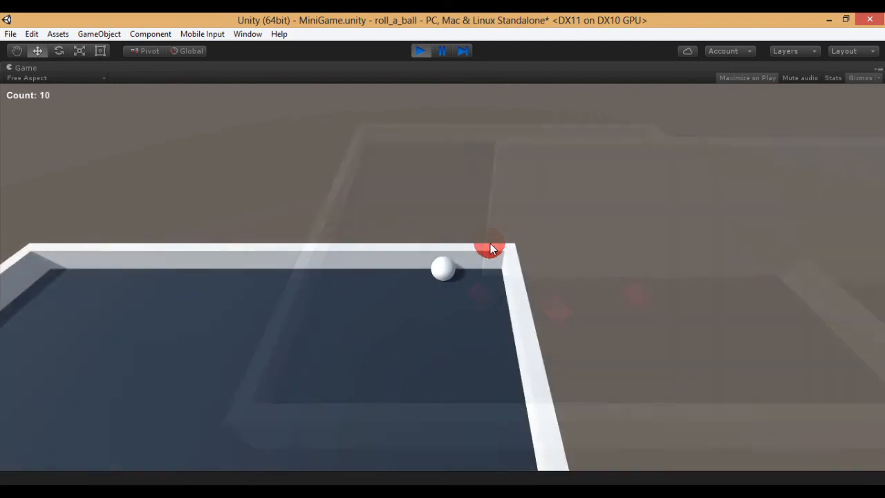